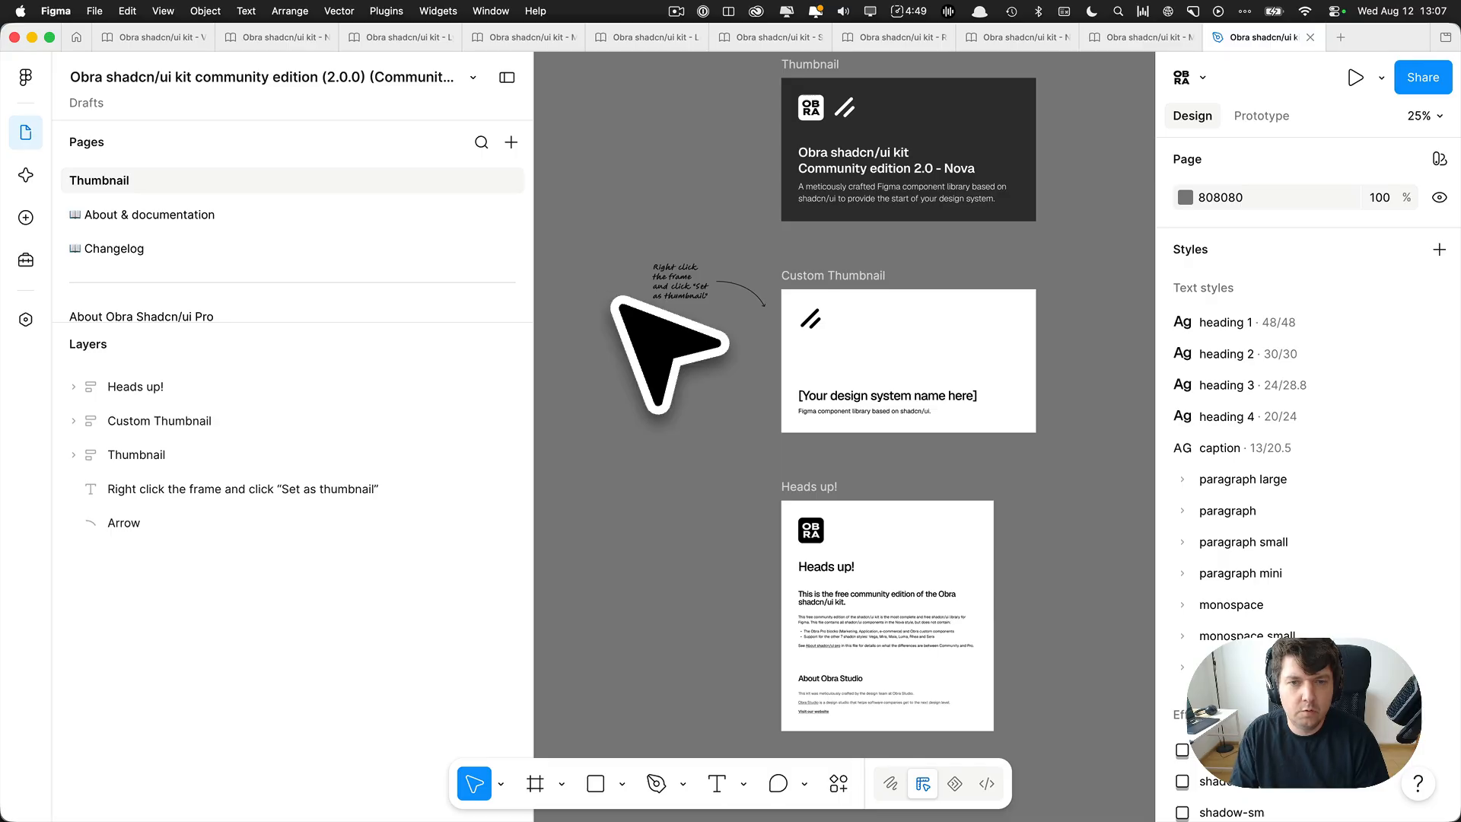
Delete the "Heads up!" frame from the Thumbnail page.
{"action": "left_click", "coordinate": [783, 508]}
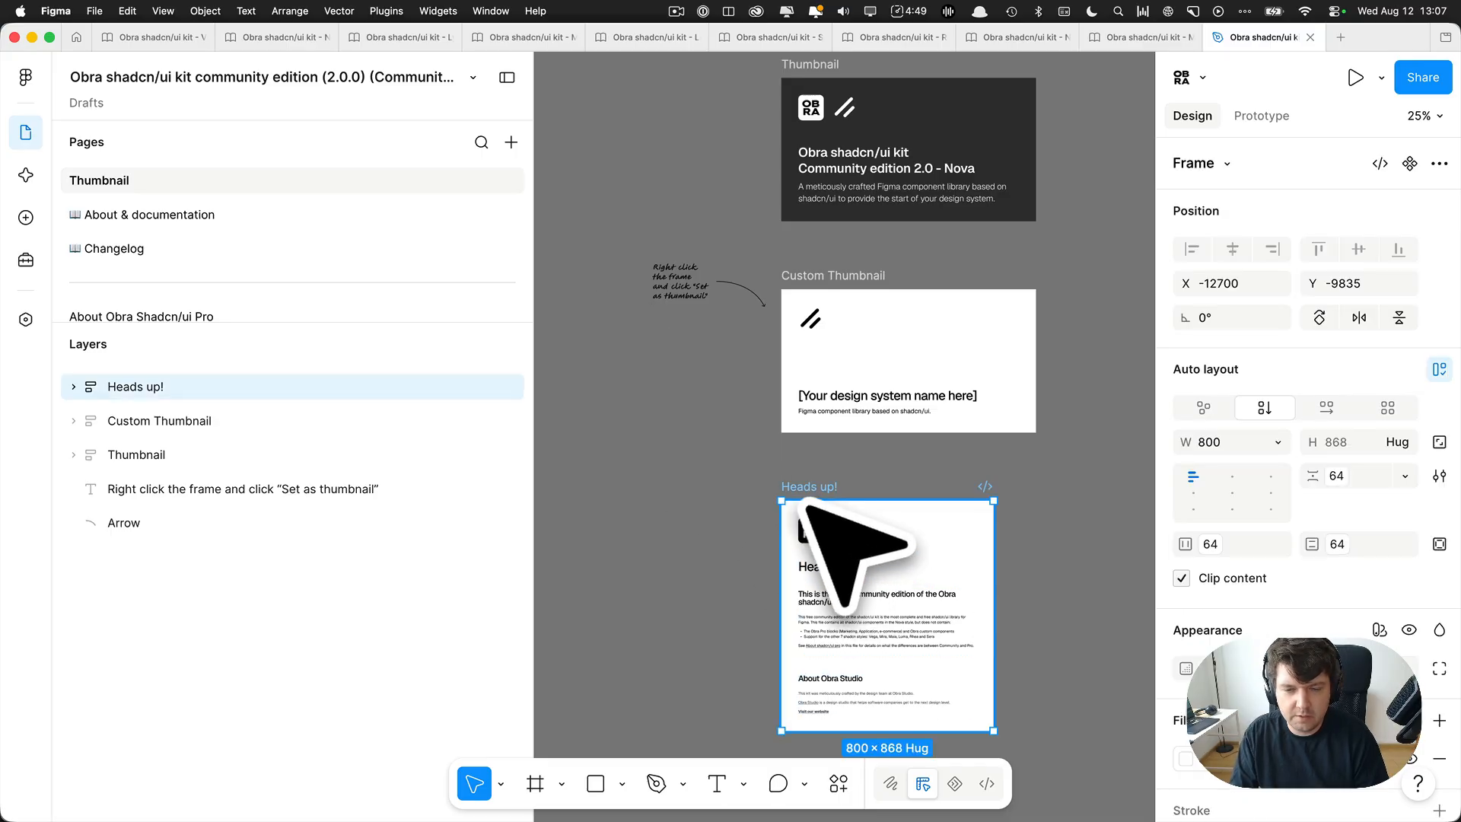
{"action": "scroll", "coordinate": [769, 495], "scroll_direction": "right", "scroll_amount": 3}
{"action": "scroll", "coordinate": [757, 496], "scroll_direction": "down", "scroll_amount": 3}
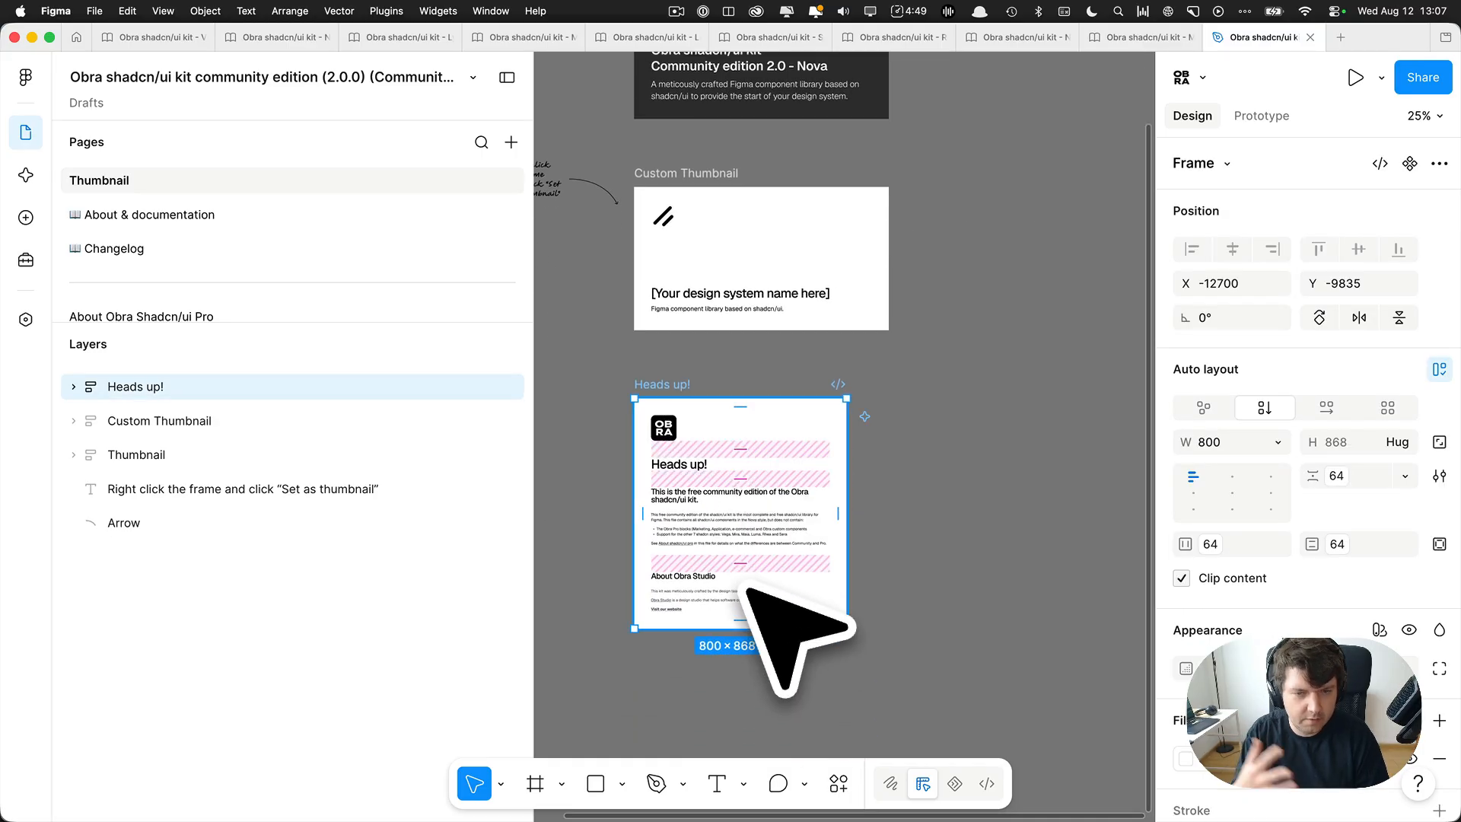
{"action": "key", "text": "Delete"}
Delete the original dark Thumbnail frame and the handwritten "Set as thumbnail" note with its arrow.
{"action": "scroll", "coordinate": [689, 525], "scroll_direction": "up", "scroll_amount": 5}
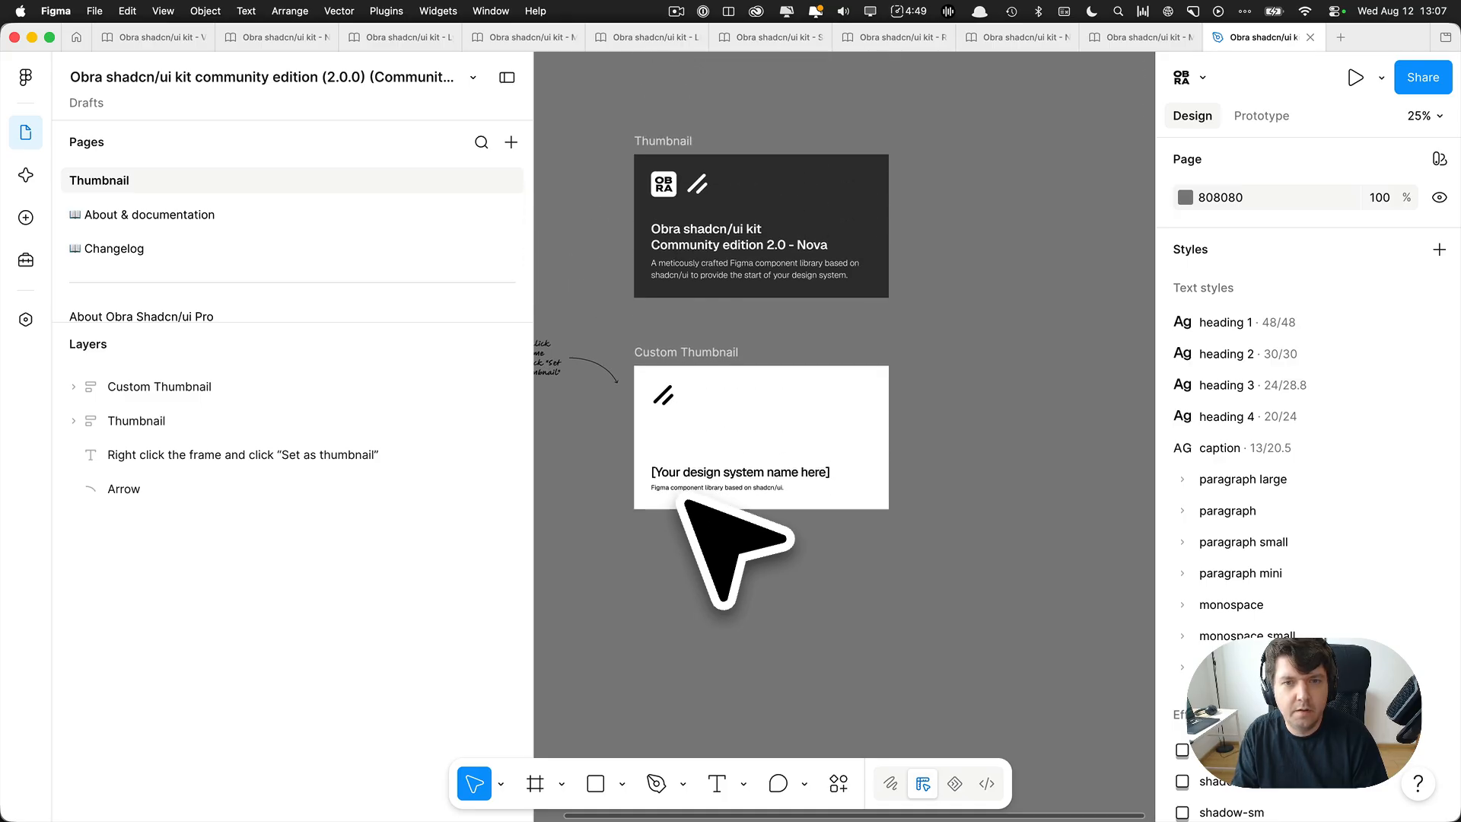
{"action": "left_click", "coordinate": [699, 190]}
{"action": "scroll", "coordinate": [731, 228], "scroll_direction": "left", "scroll_amount": 2}
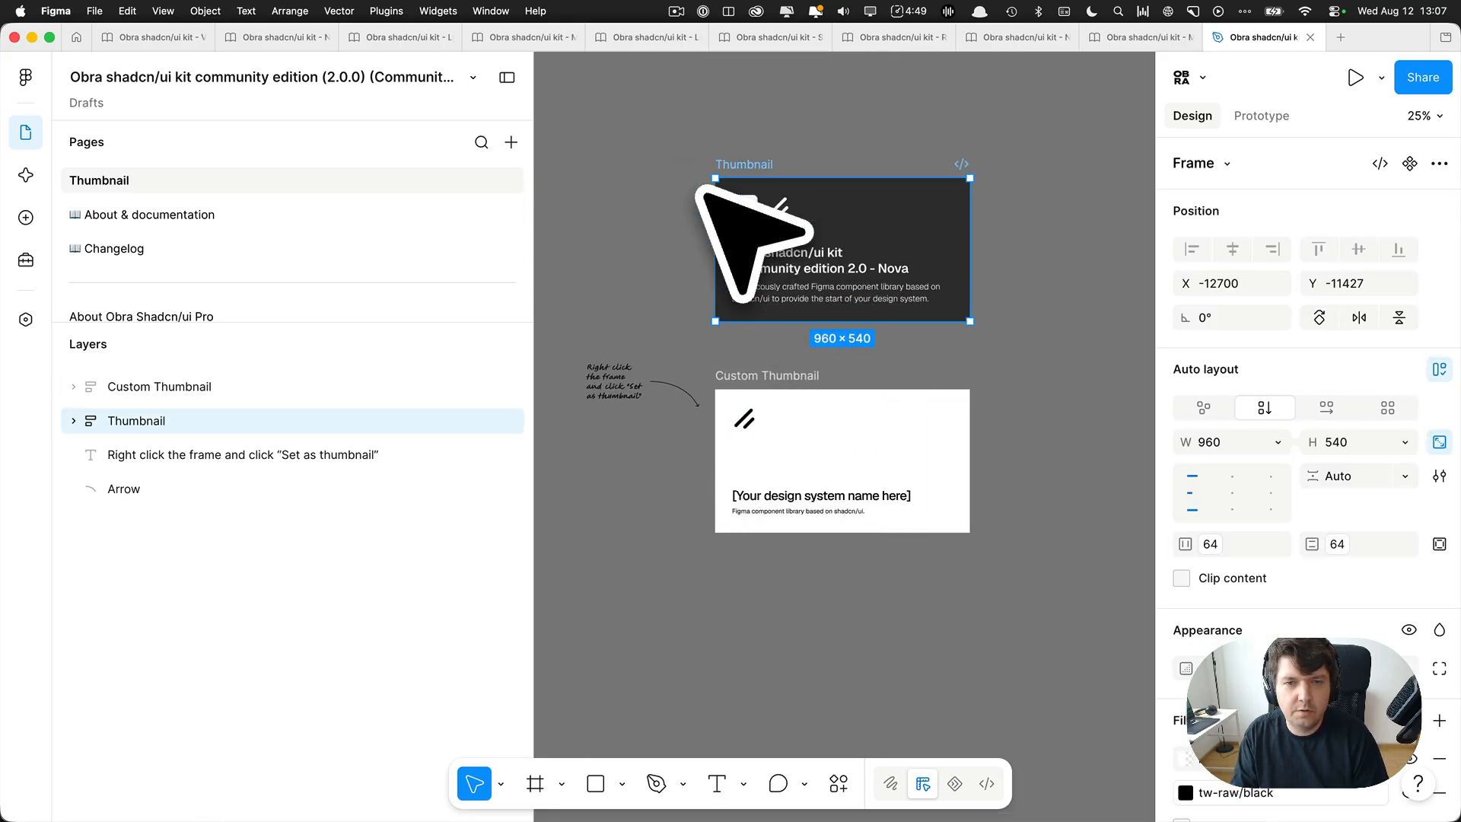
{"action": "key", "text": "Delete"}
{"action": "left_click_drag", "start_coordinate": [582, 321], "coordinate": [696, 456]}
{"action": "key", "text": "Delete"}
Rename the Custom Thumbnail frame to "Brand X" and change its title text to "Brand X Design System".
{"action": "left_click", "coordinate": [767, 398]}
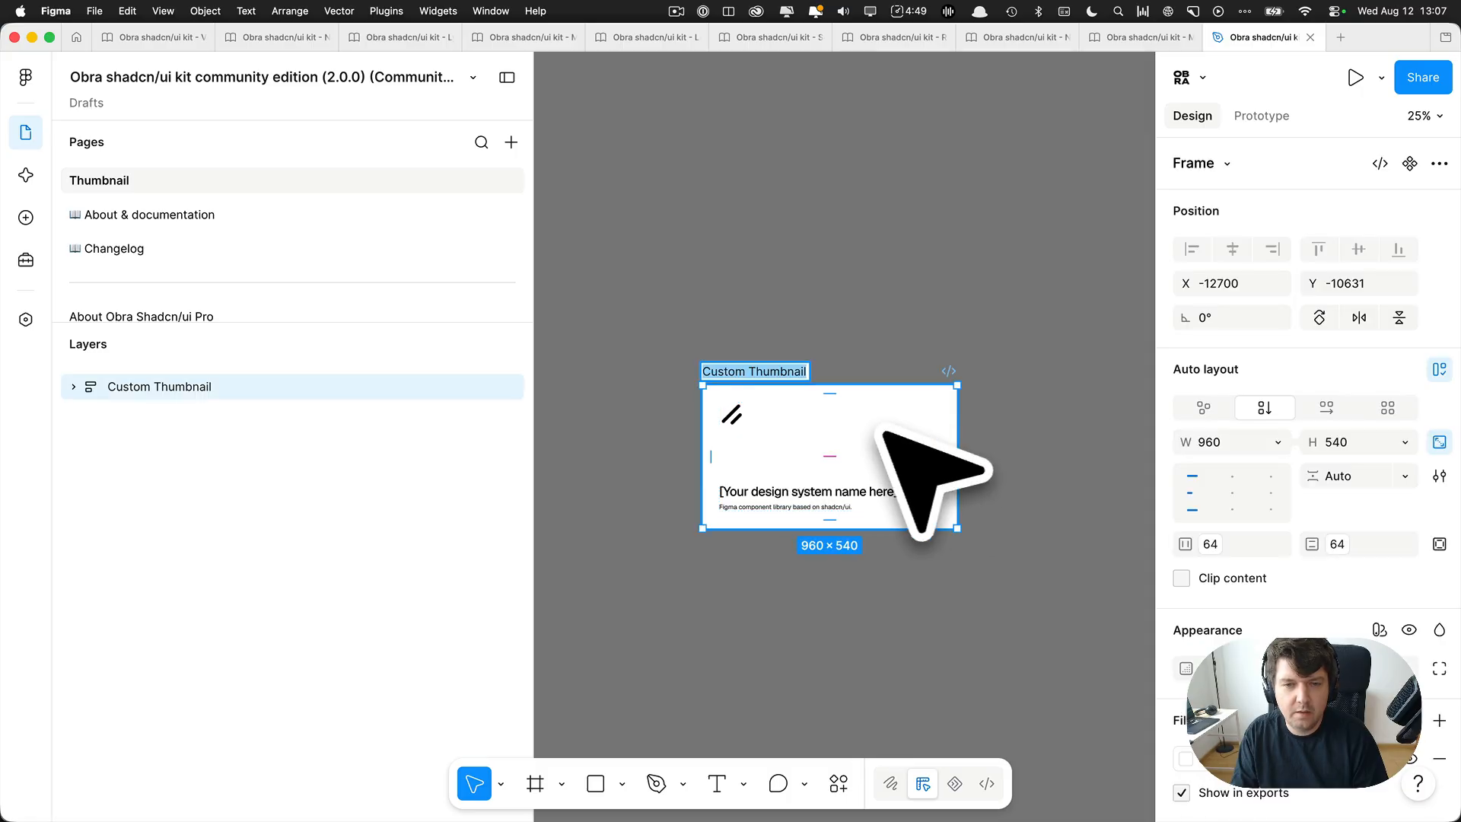
{"action": "scroll", "coordinate": [875, 473], "scroll_direction": "up", "scroll_amount": 3}
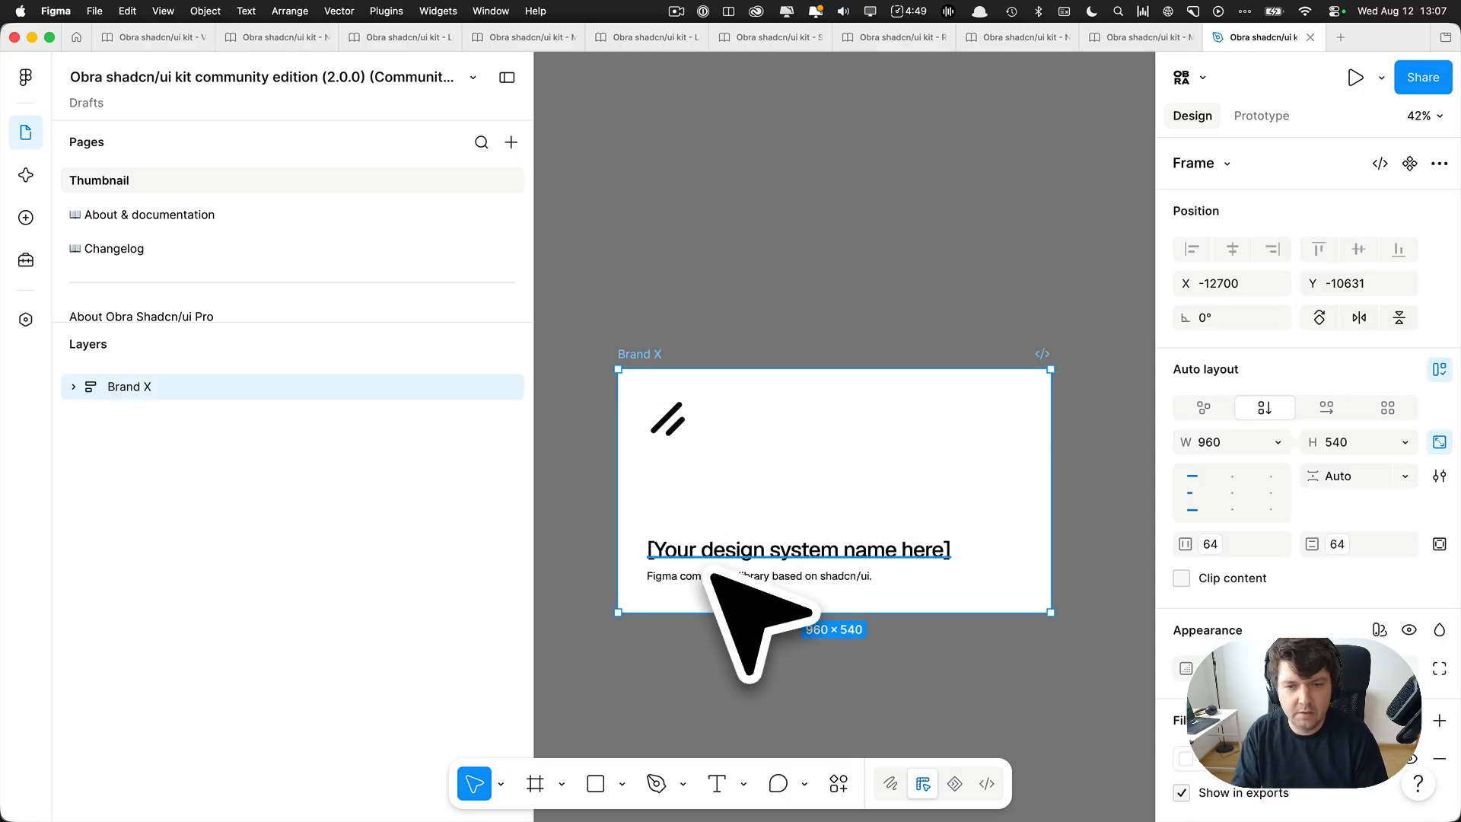
{"action": "double_click", "coordinate": [727, 550]}
{"action": "type", "text": "Brand X Design System"}
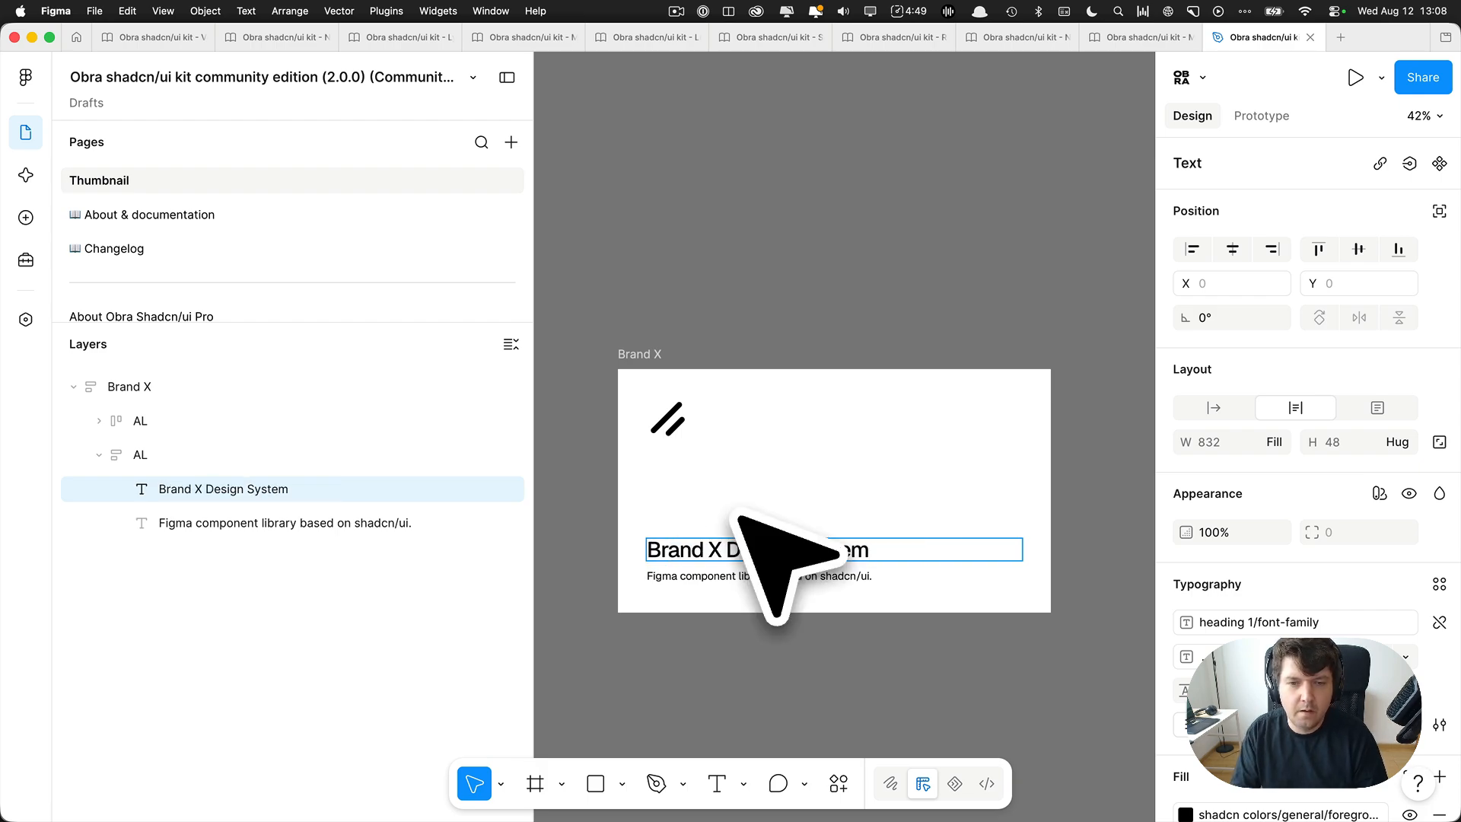
{"action": "left_click", "coordinate": [697, 329]}
{"action": "left_click", "coordinate": [699, 327]}
{"action": "double_click", "coordinate": [688, 429]}
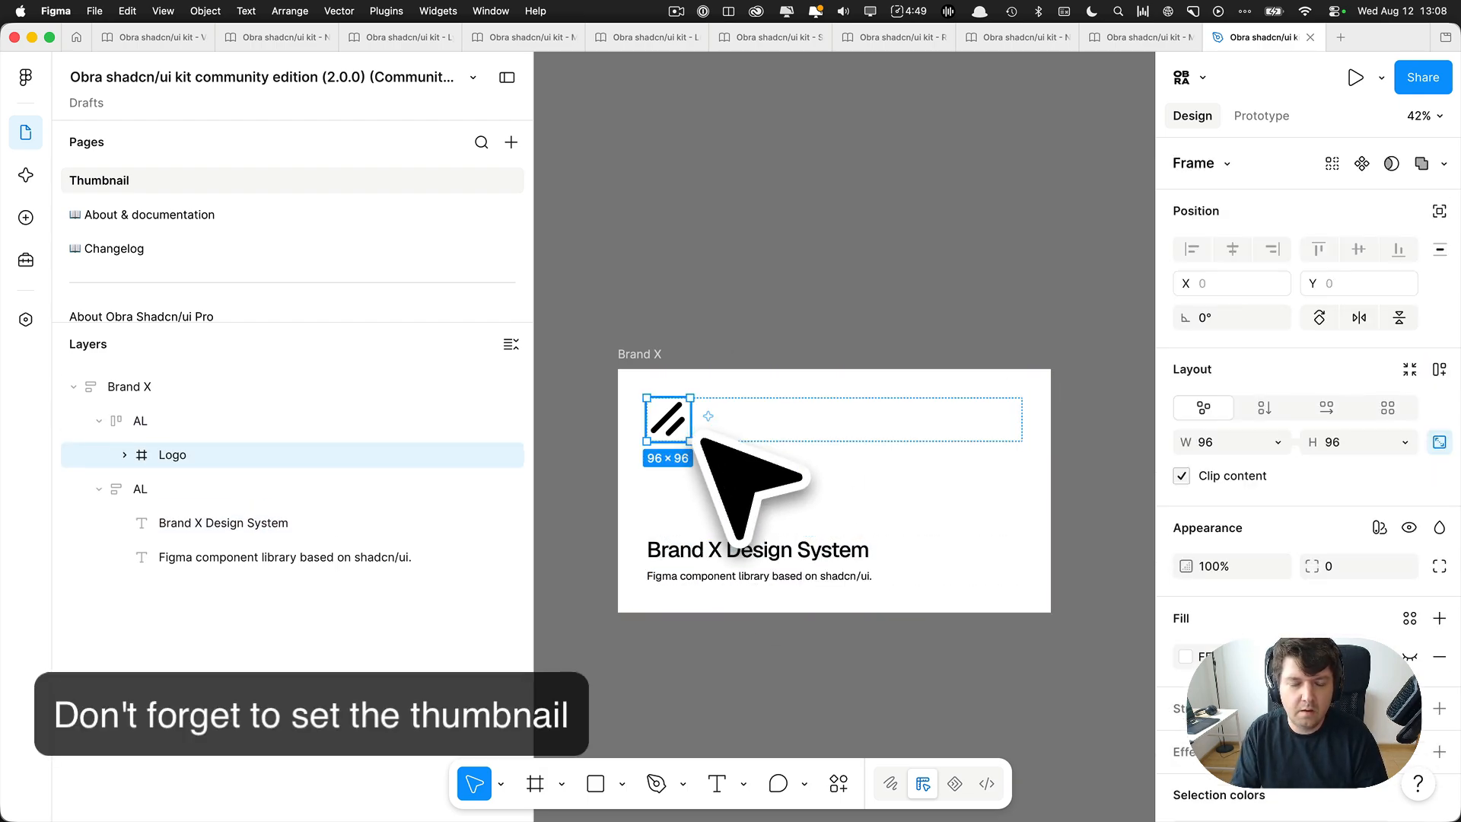
{"action": "left_click", "coordinate": [718, 312]}
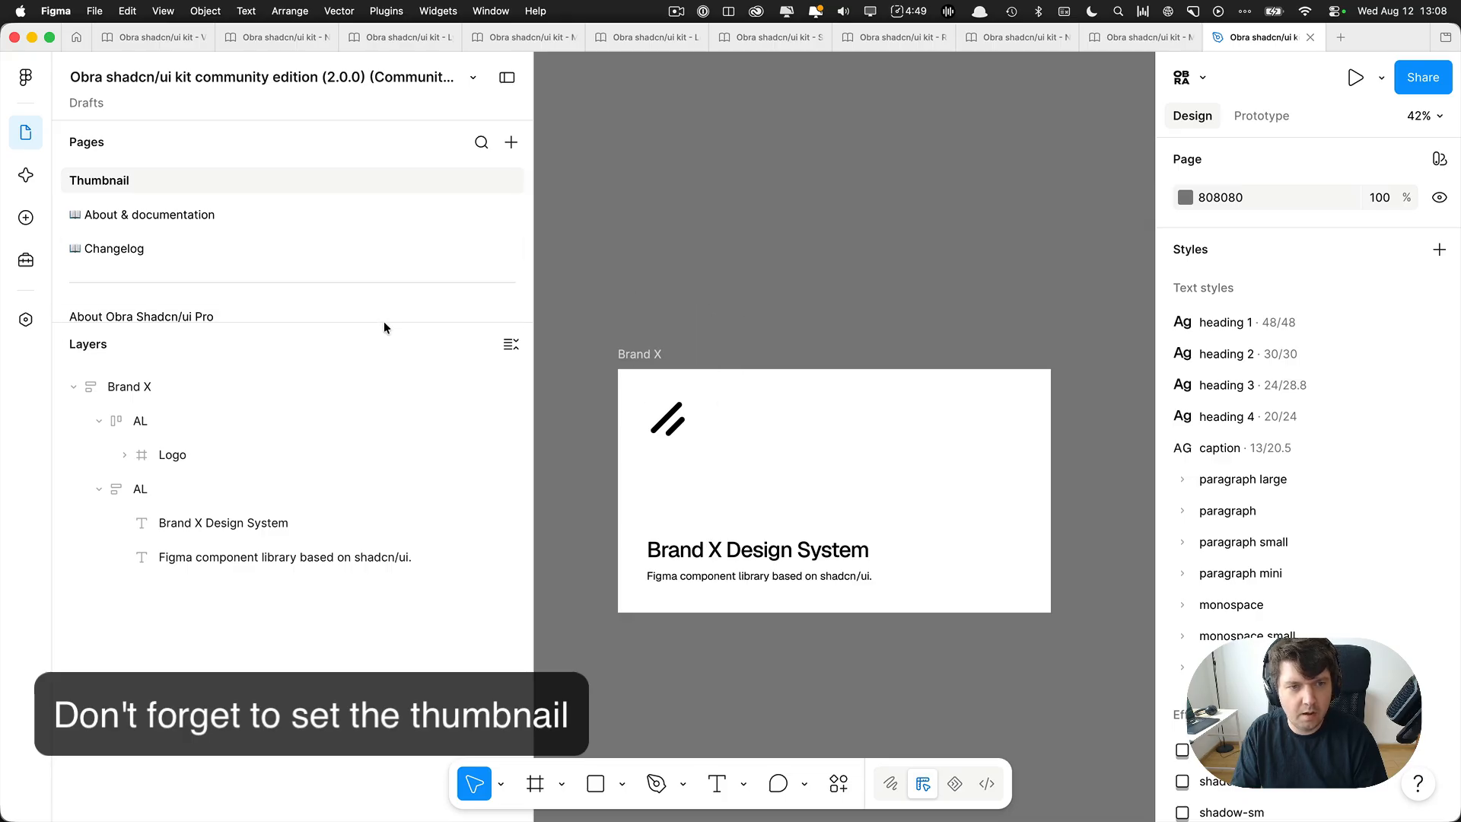
Enlarge the page list, review the About Obra Shadcn/ui Pro page and delete that page from the file.
{"action": "left_click_drag", "start_coordinate": [383, 322], "coordinate": [383, 532]}
{"action": "left_click", "coordinate": [145, 323]}
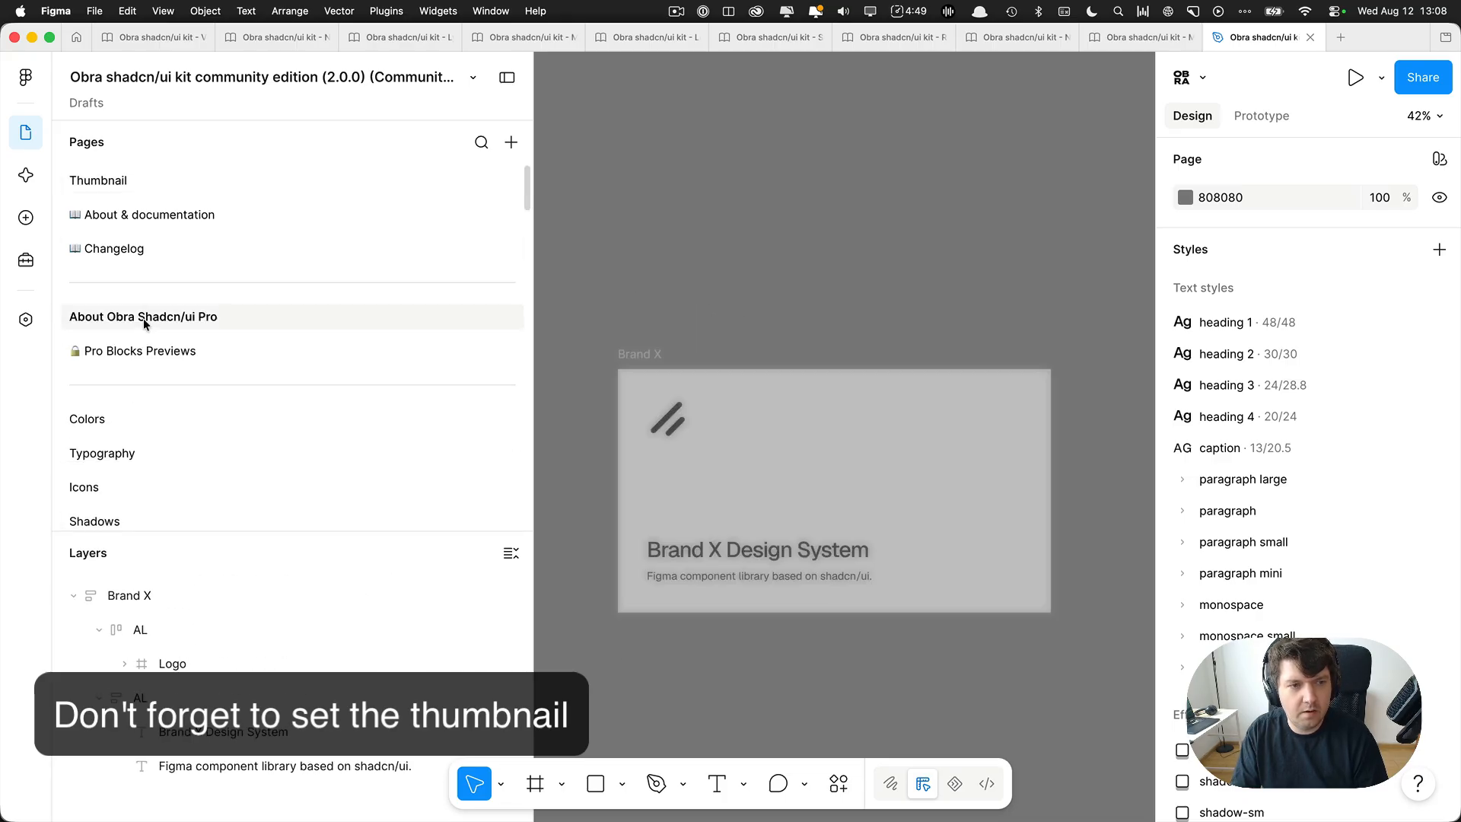
{"action": "key", "text": "super+backslash"}
{"action": "scroll", "coordinate": [685, 373], "scroll_direction": "up", "scroll_amount": 5}
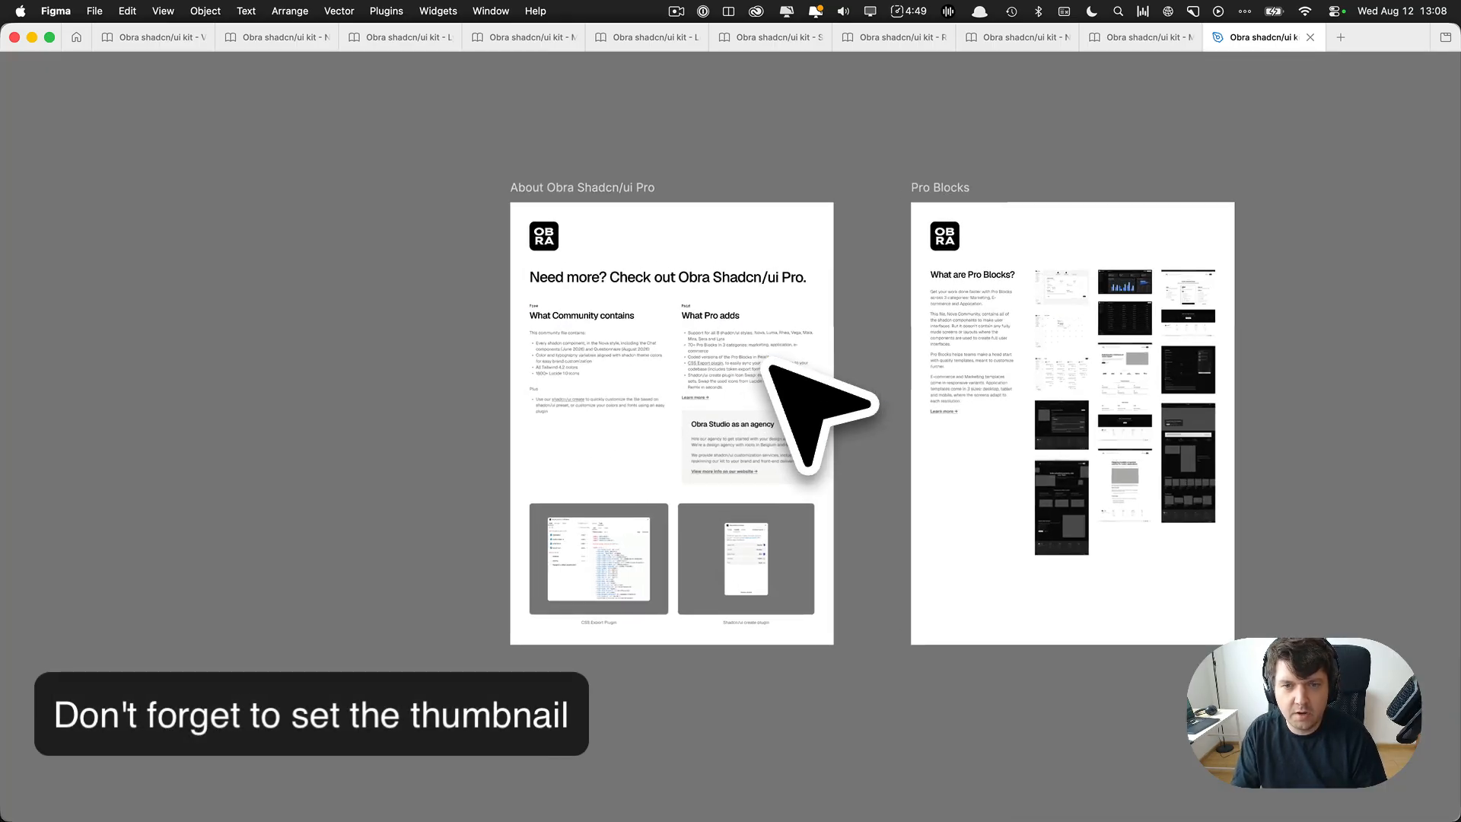
{"action": "key", "text": "super+backslash"}
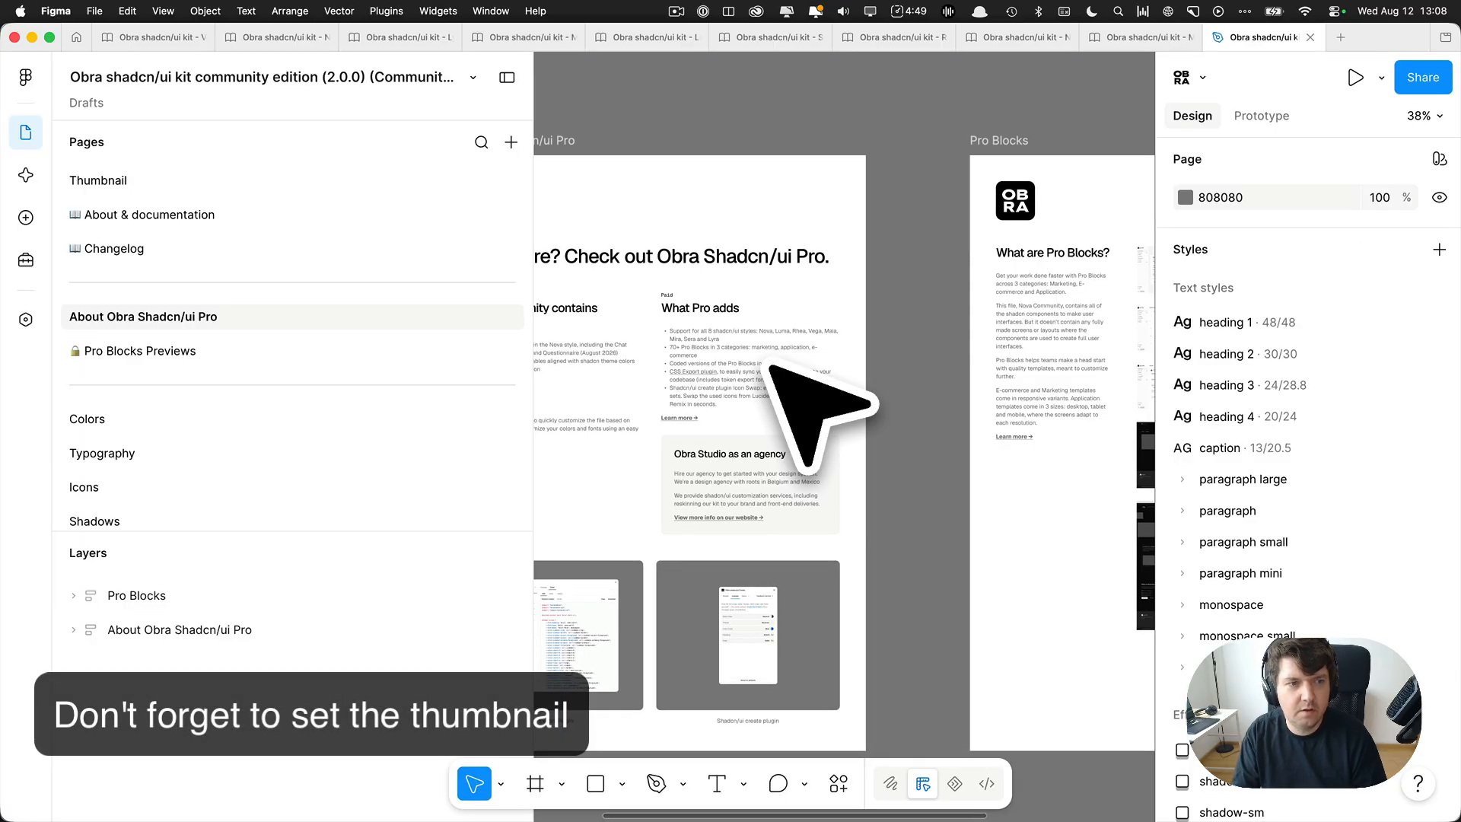
{"action": "right_click", "coordinate": [159, 321]}
{"action": "left_click", "coordinate": [210, 449]}
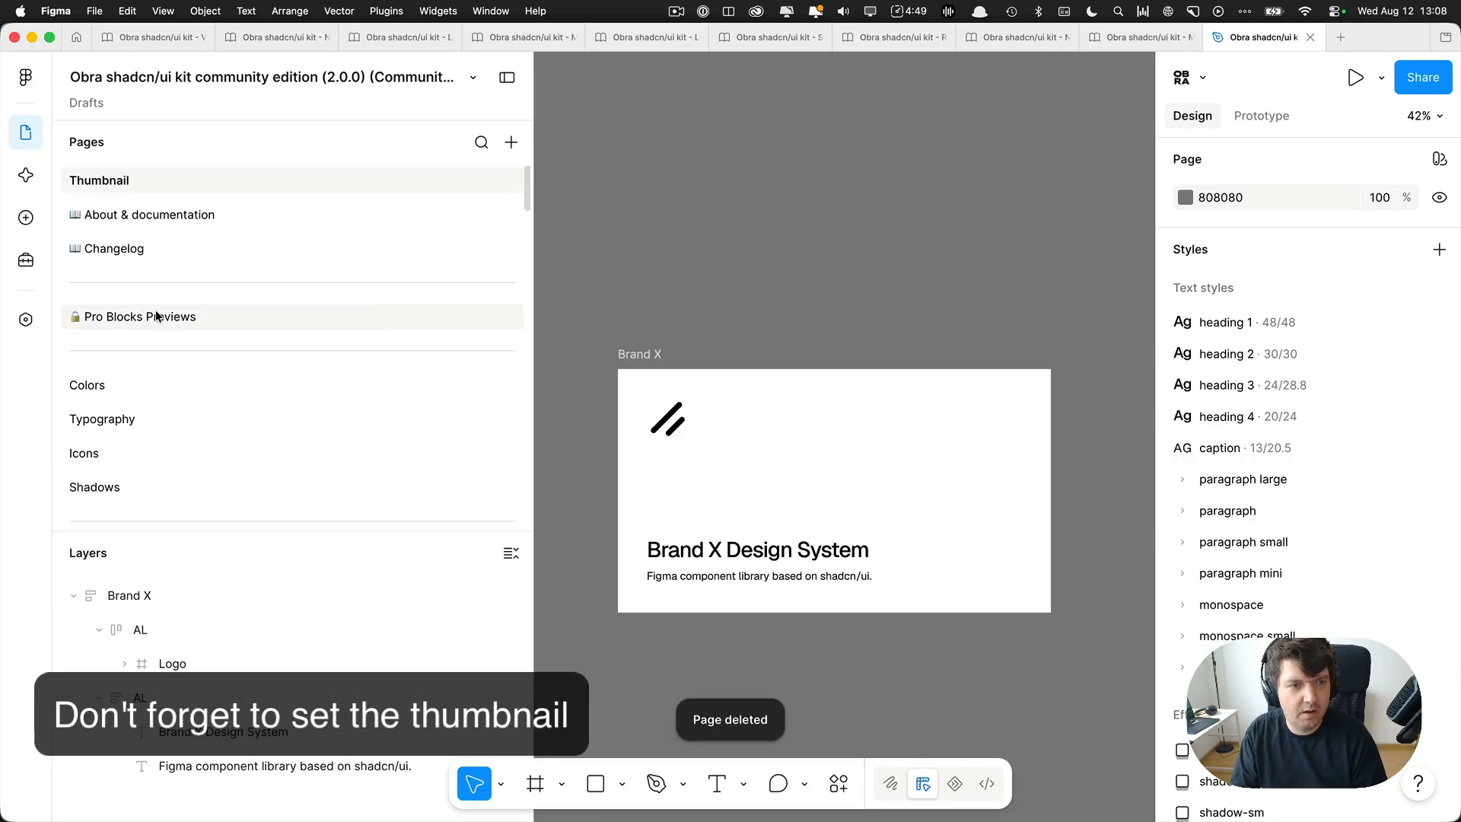
Delete the Pro Blocks Previews page and the redundant divider above the Colors page.
{"action": "left_click", "coordinate": [153, 317]}
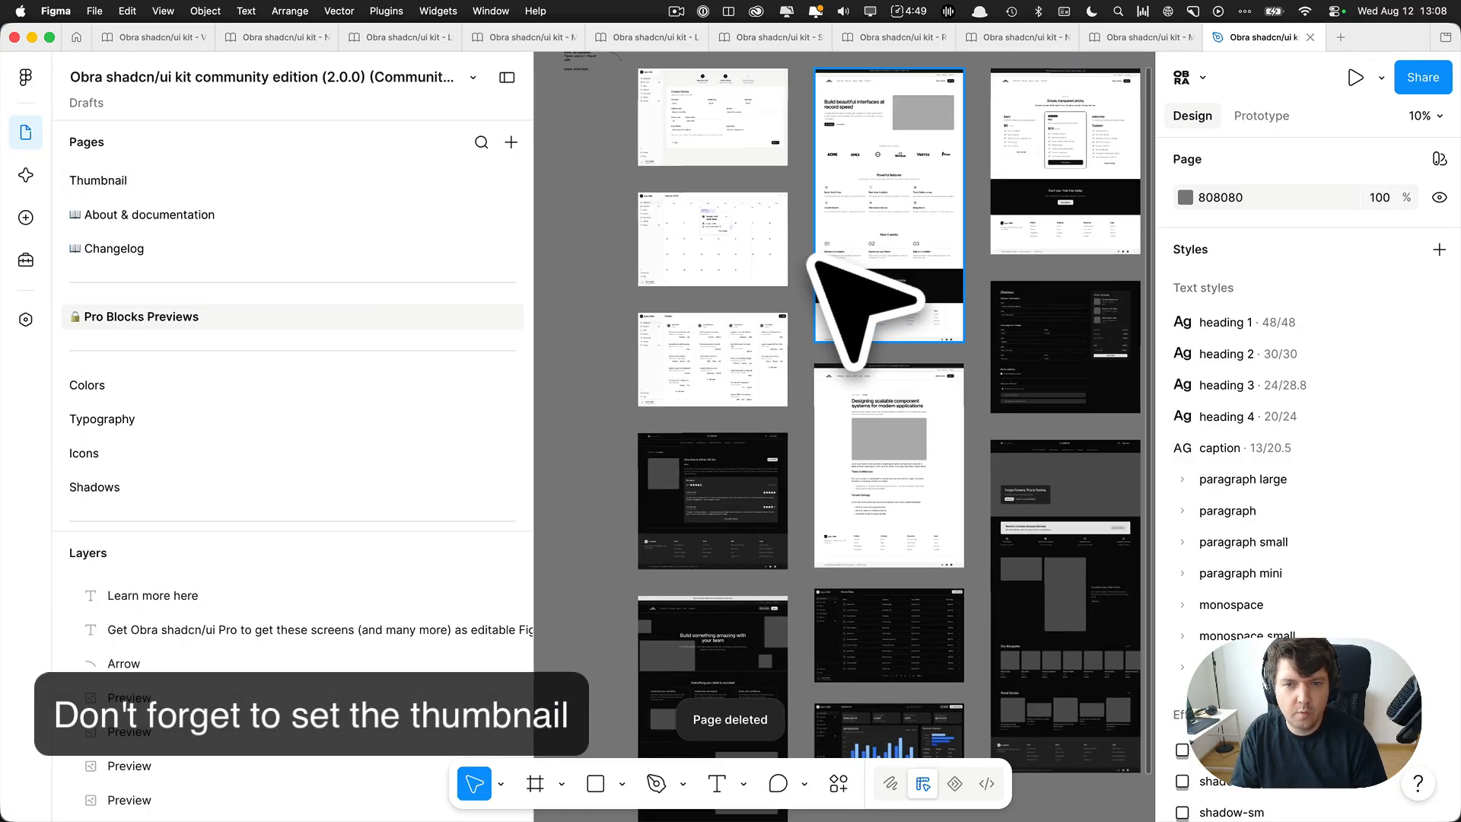
{"action": "right_click", "coordinate": [169, 307]}
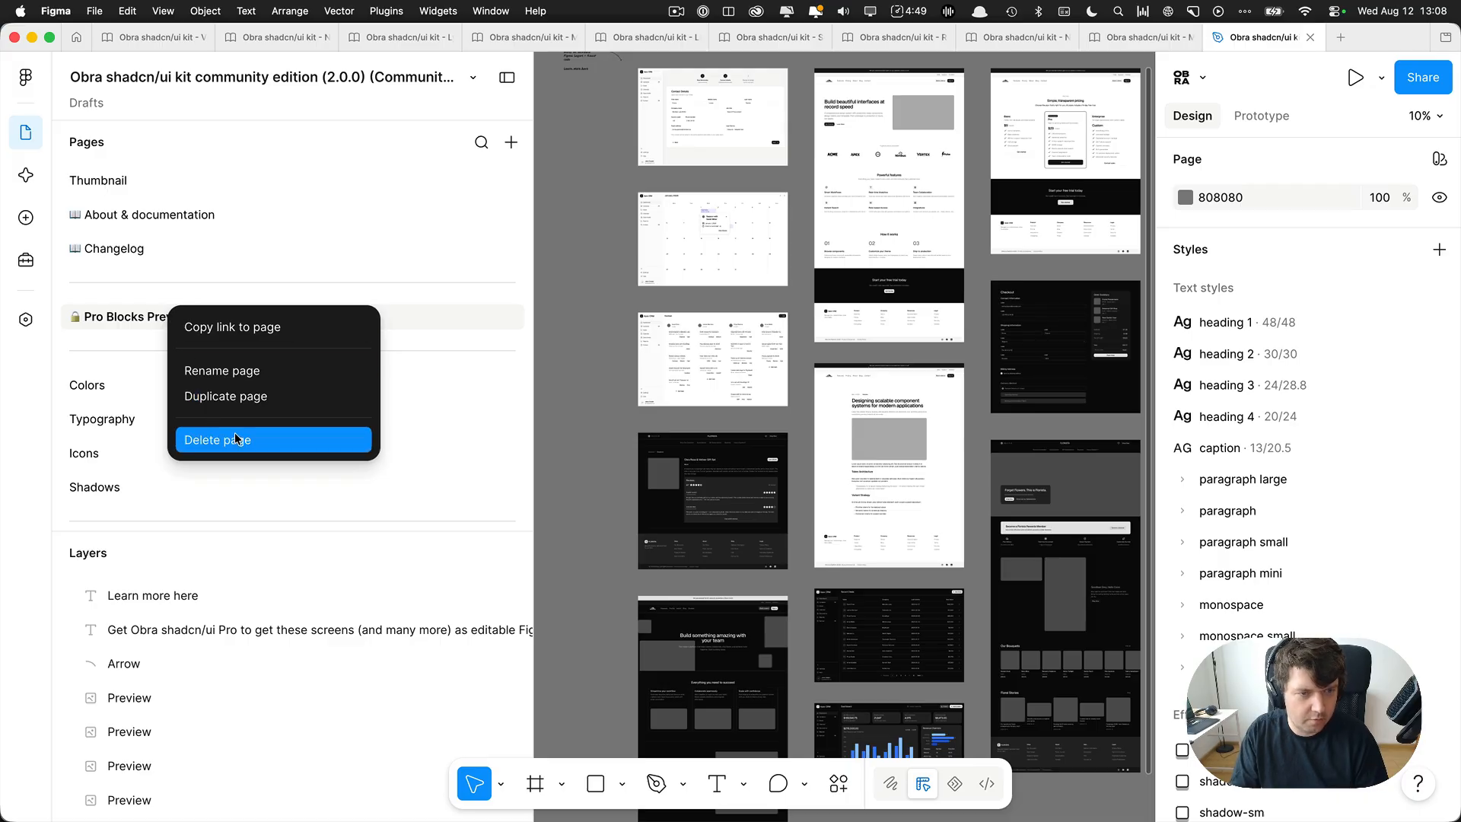
{"action": "left_click", "coordinate": [234, 434]}
{"action": "right_click", "coordinate": [178, 308]}
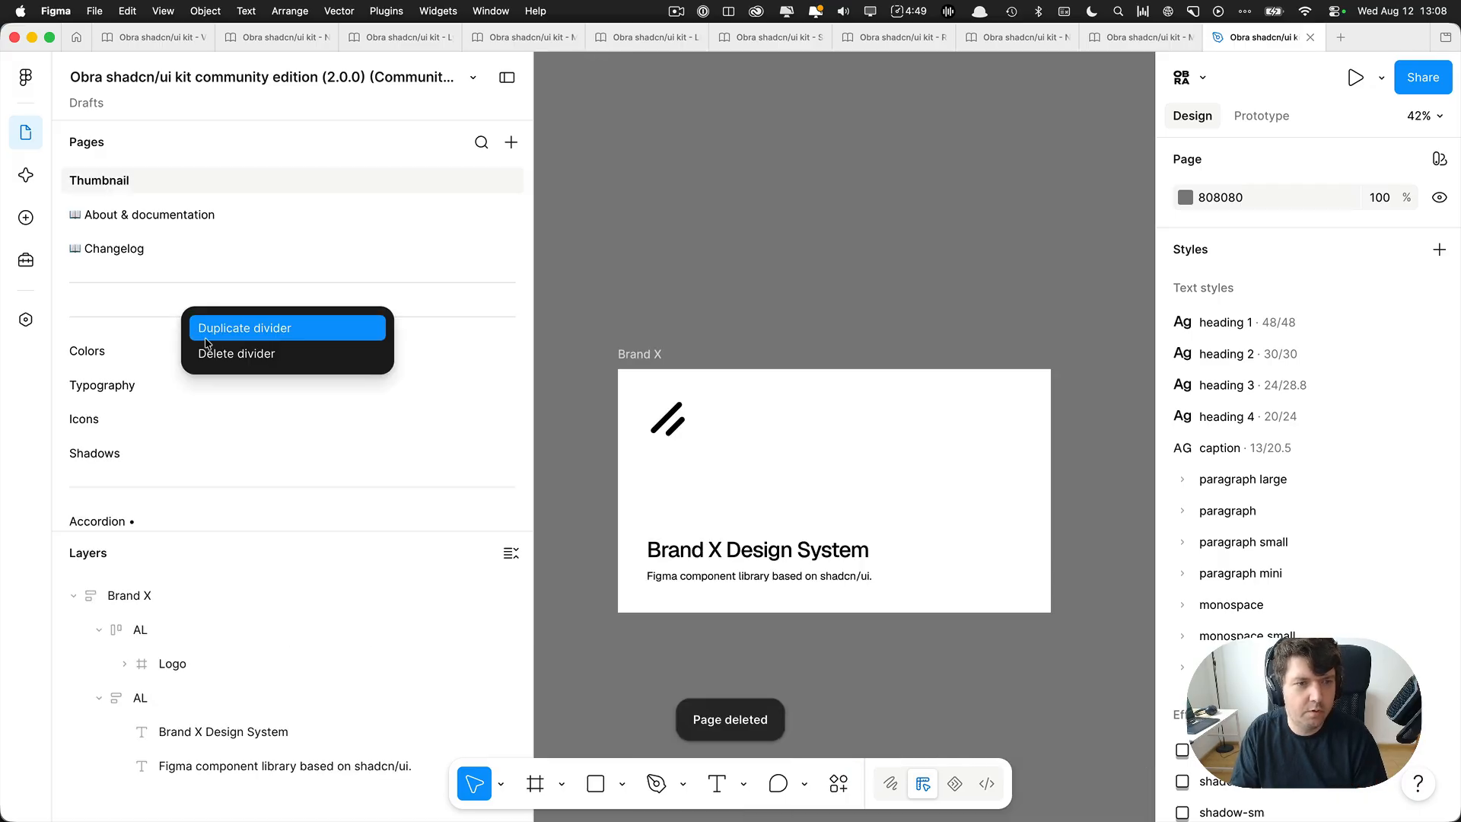
{"action": "left_click", "coordinate": [221, 354]}
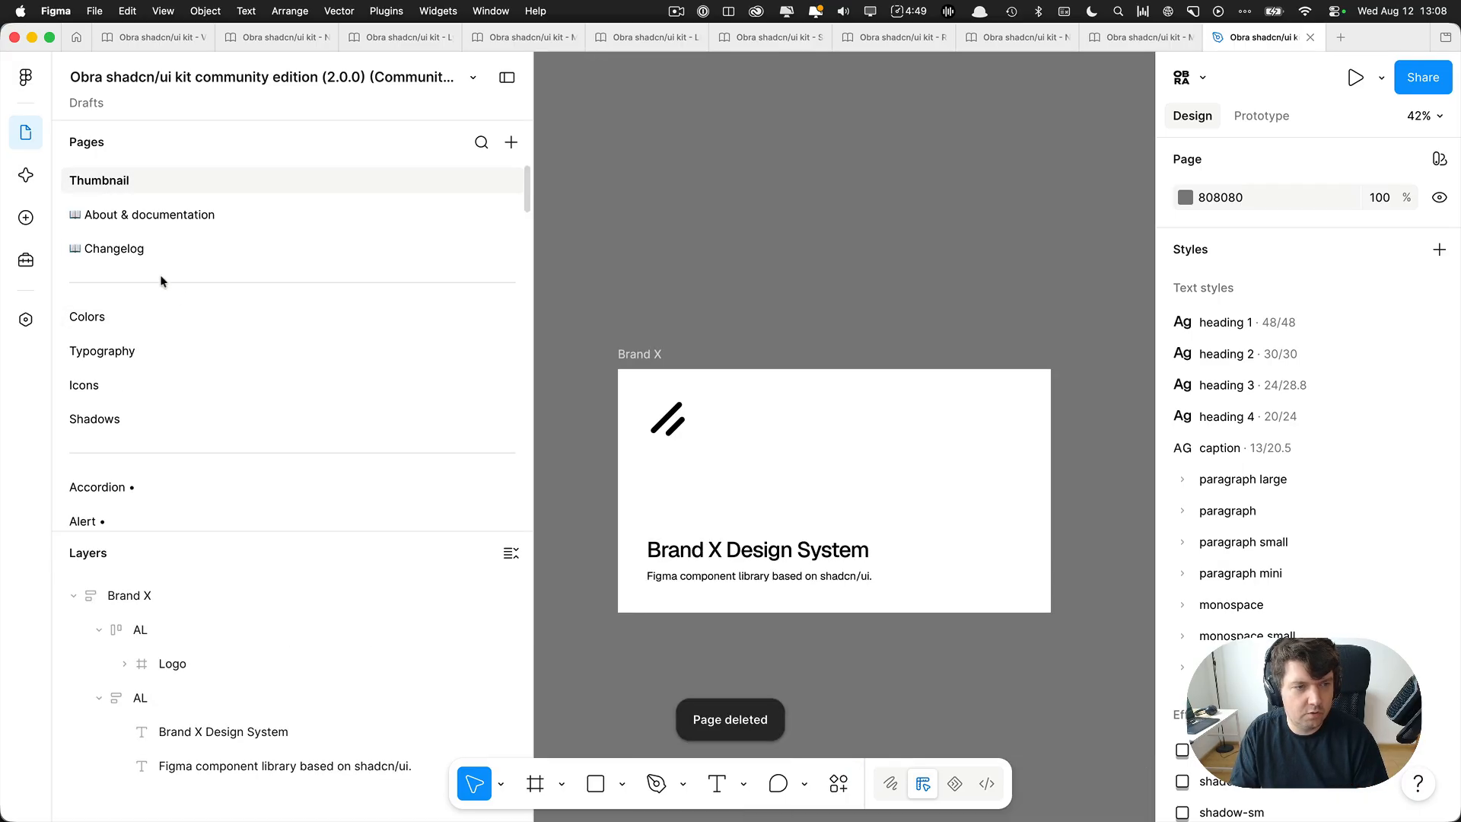
Delete the Changelog page and the About & documentation page.
{"action": "left_click", "coordinate": [189, 249]}
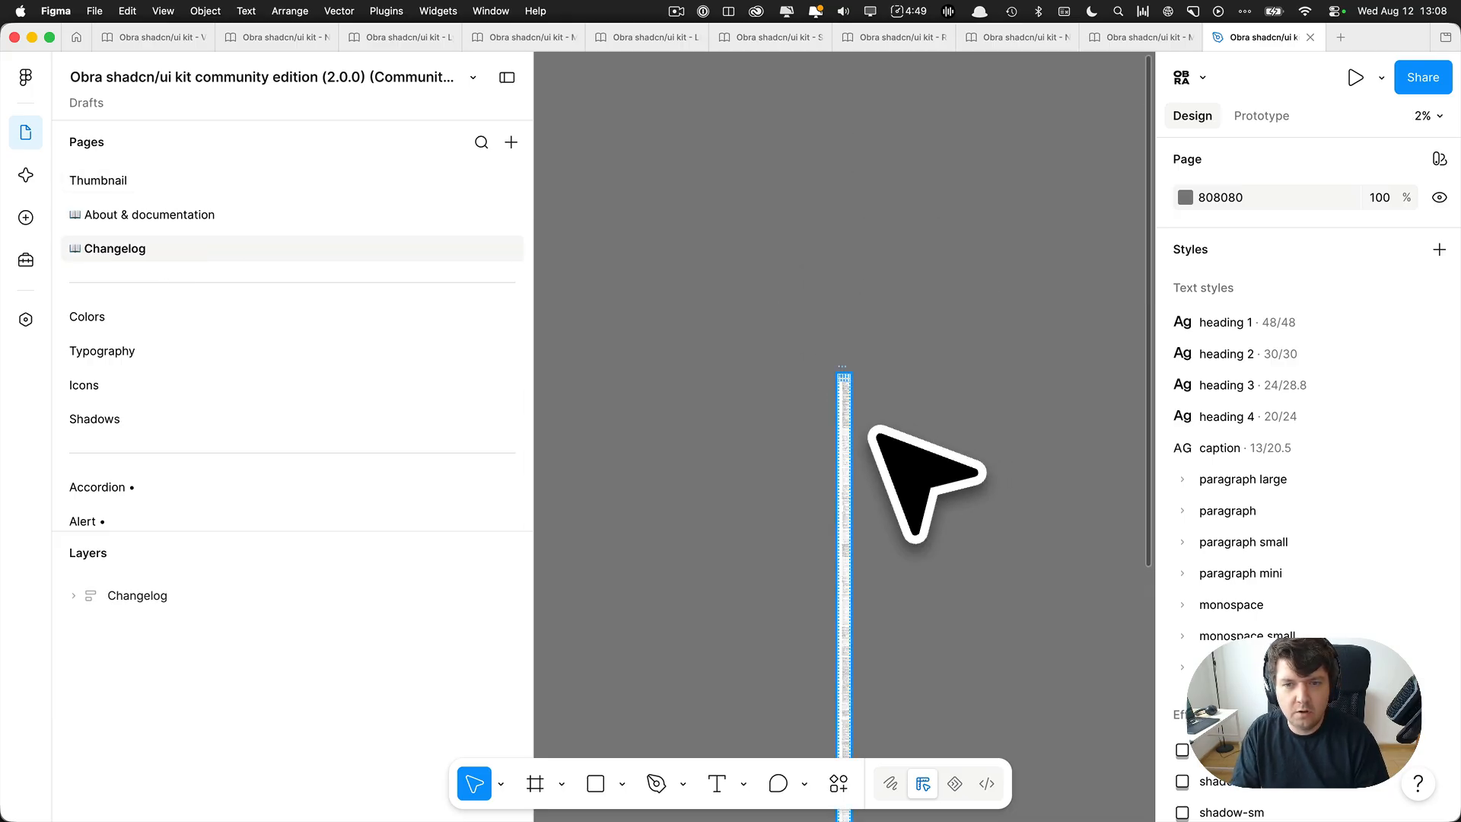
{"action": "scroll", "coordinate": [881, 418], "scroll_direction": "up", "scroll_amount": 10}
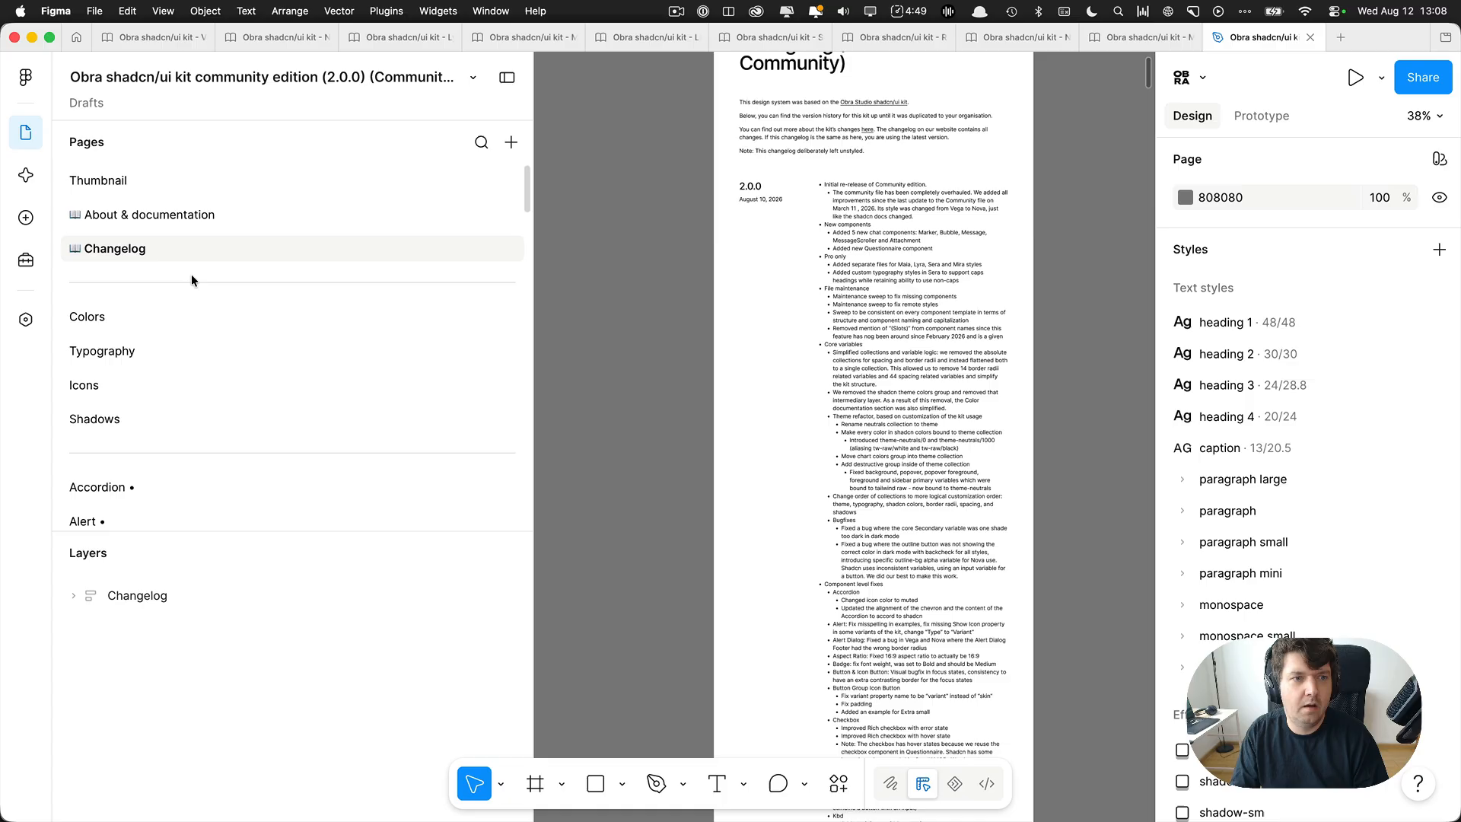
{"action": "right_click", "coordinate": [190, 251]}
{"action": "left_click", "coordinate": [228, 377]}
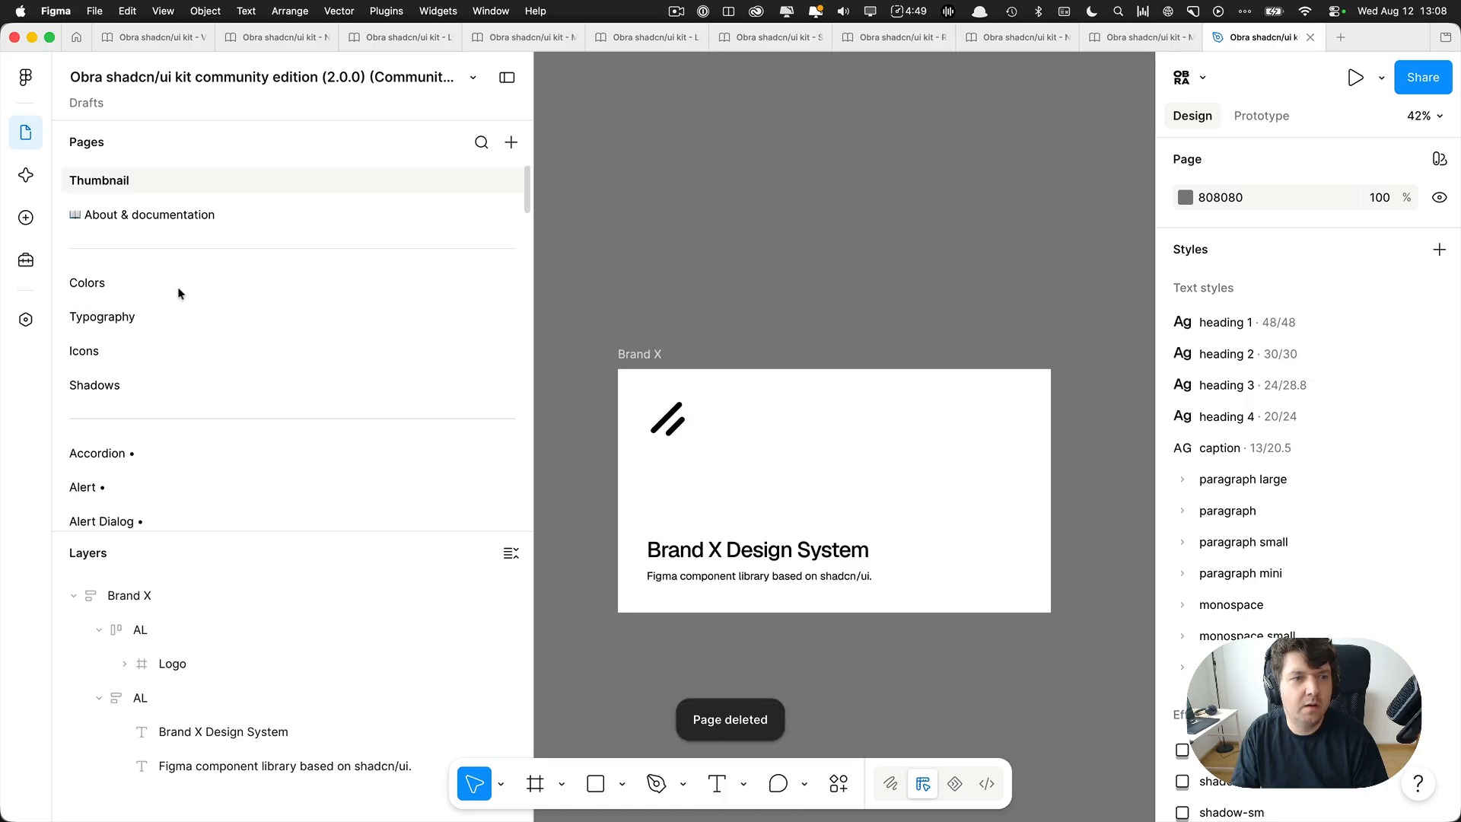
{"action": "left_click", "coordinate": [180, 215]}
{"action": "scroll", "coordinate": [624, 275], "scroll_direction": "up", "scroll_amount": 4}
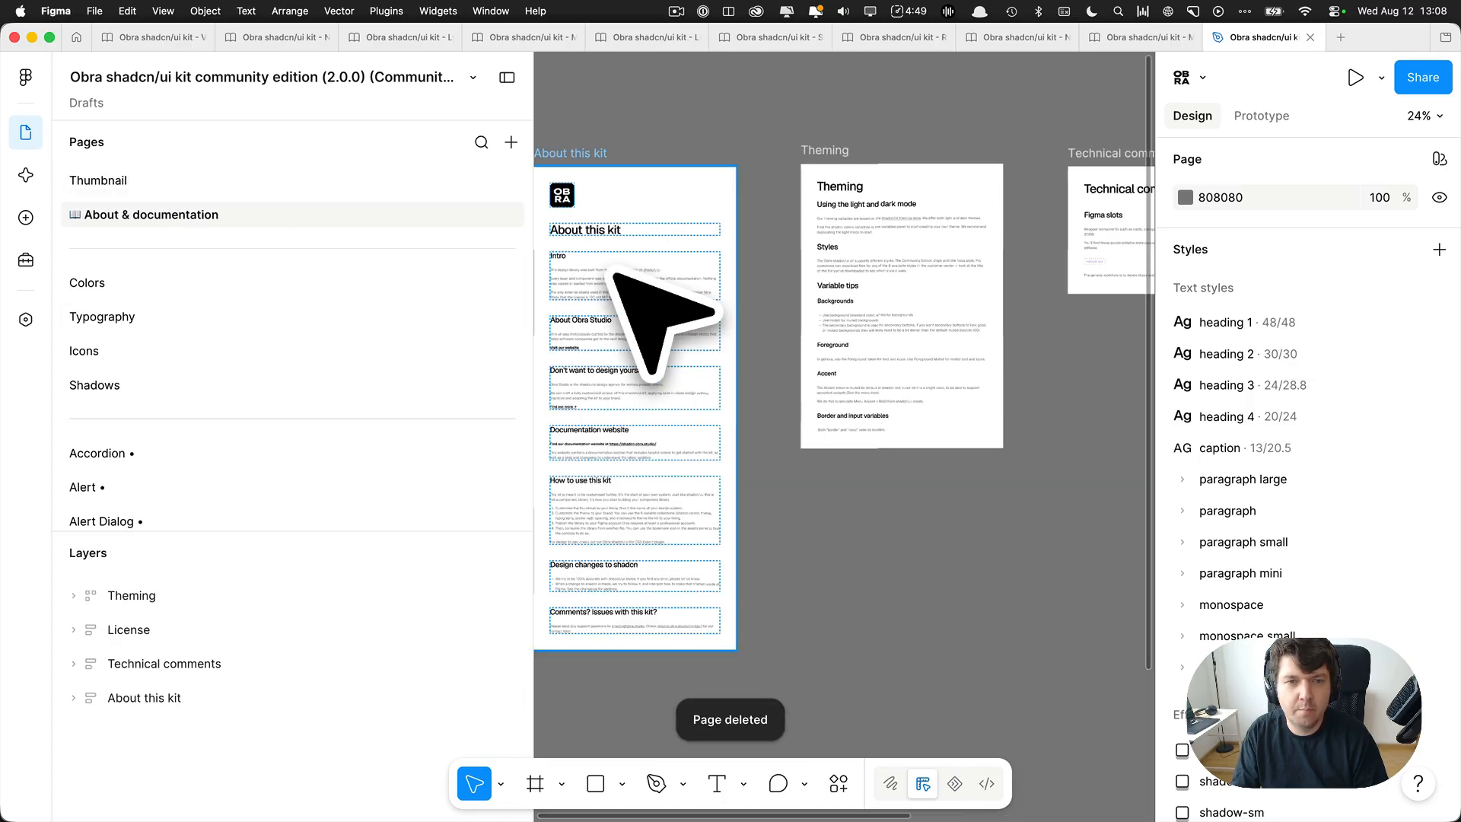
{"action": "right_click", "coordinate": [267, 216]}
{"action": "left_click", "coordinate": [321, 339]}
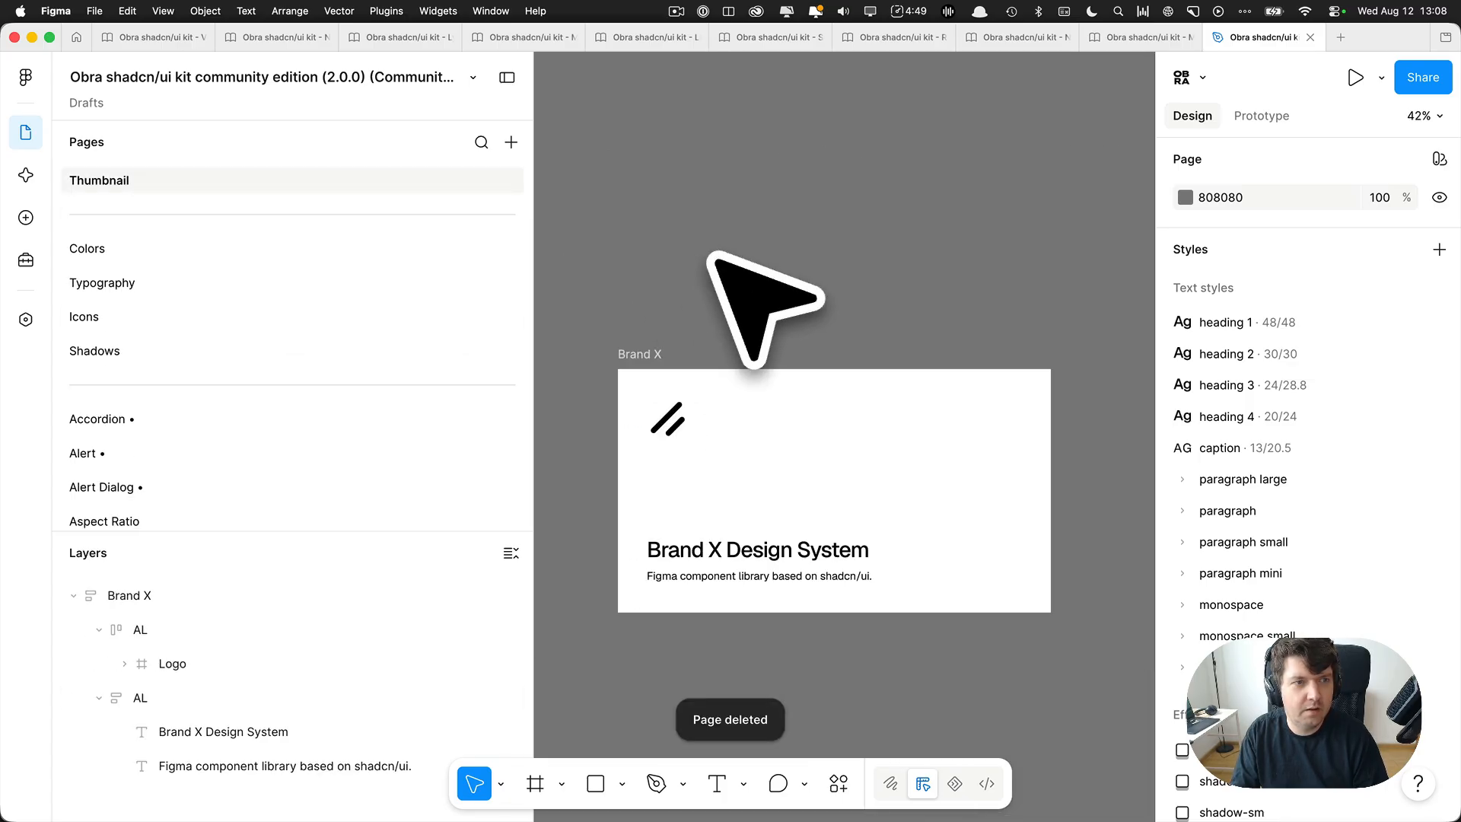
Rename the file to "Brand X Design System".
{"action": "double_click", "coordinate": [248, 80]}
{"action": "type", "text": "Brand X Design System"}
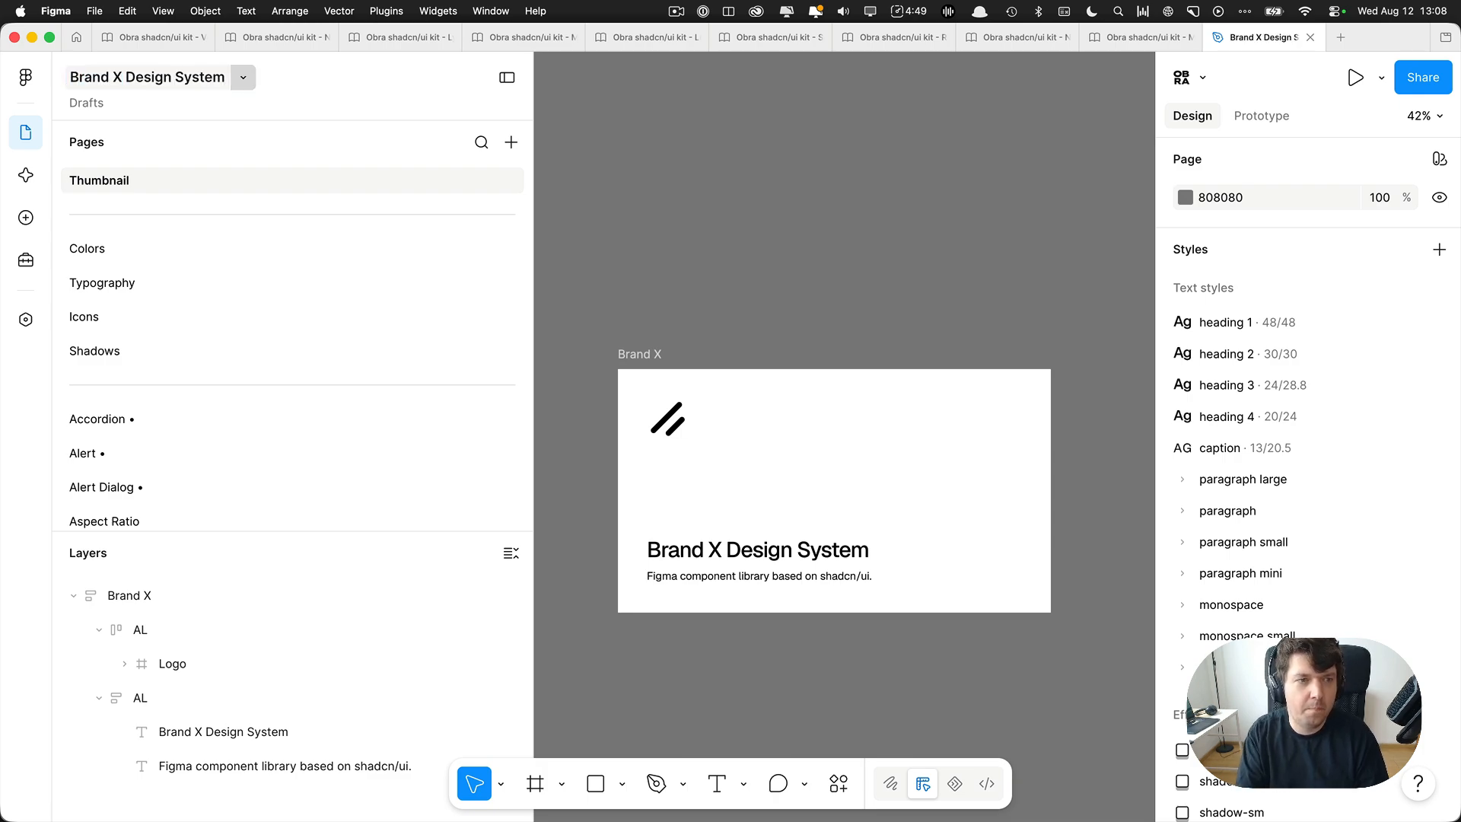
Open the Accordion page and go from its footer instance to the footer's main component.
{"action": "left_click", "coordinate": [197, 423]}
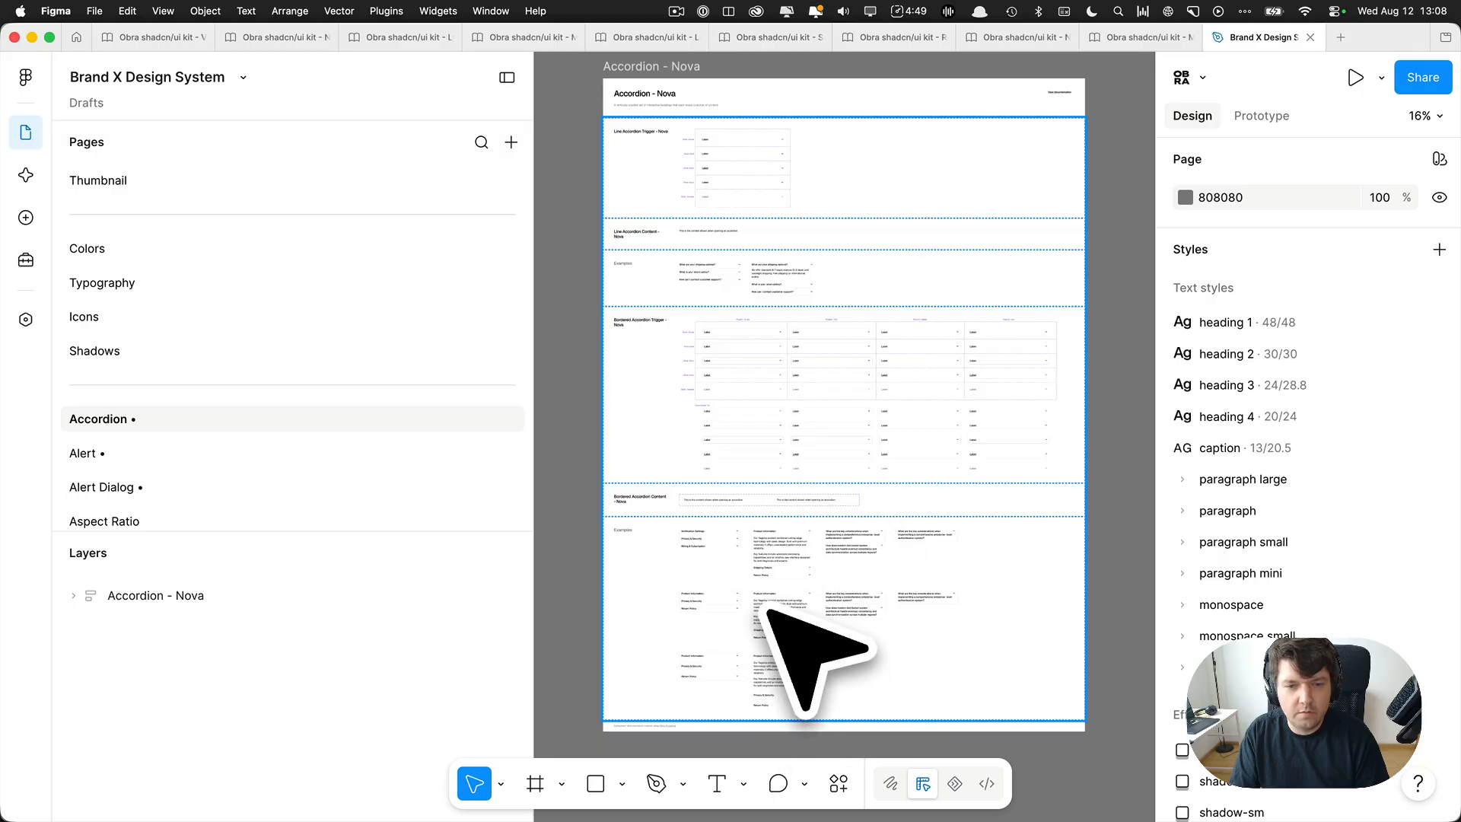
{"action": "scroll", "coordinate": [651, 404], "scroll_direction": "down", "scroll_amount": 5}
{"action": "scroll", "coordinate": [669, 571], "scroll_direction": "up", "scroll_amount": 10}
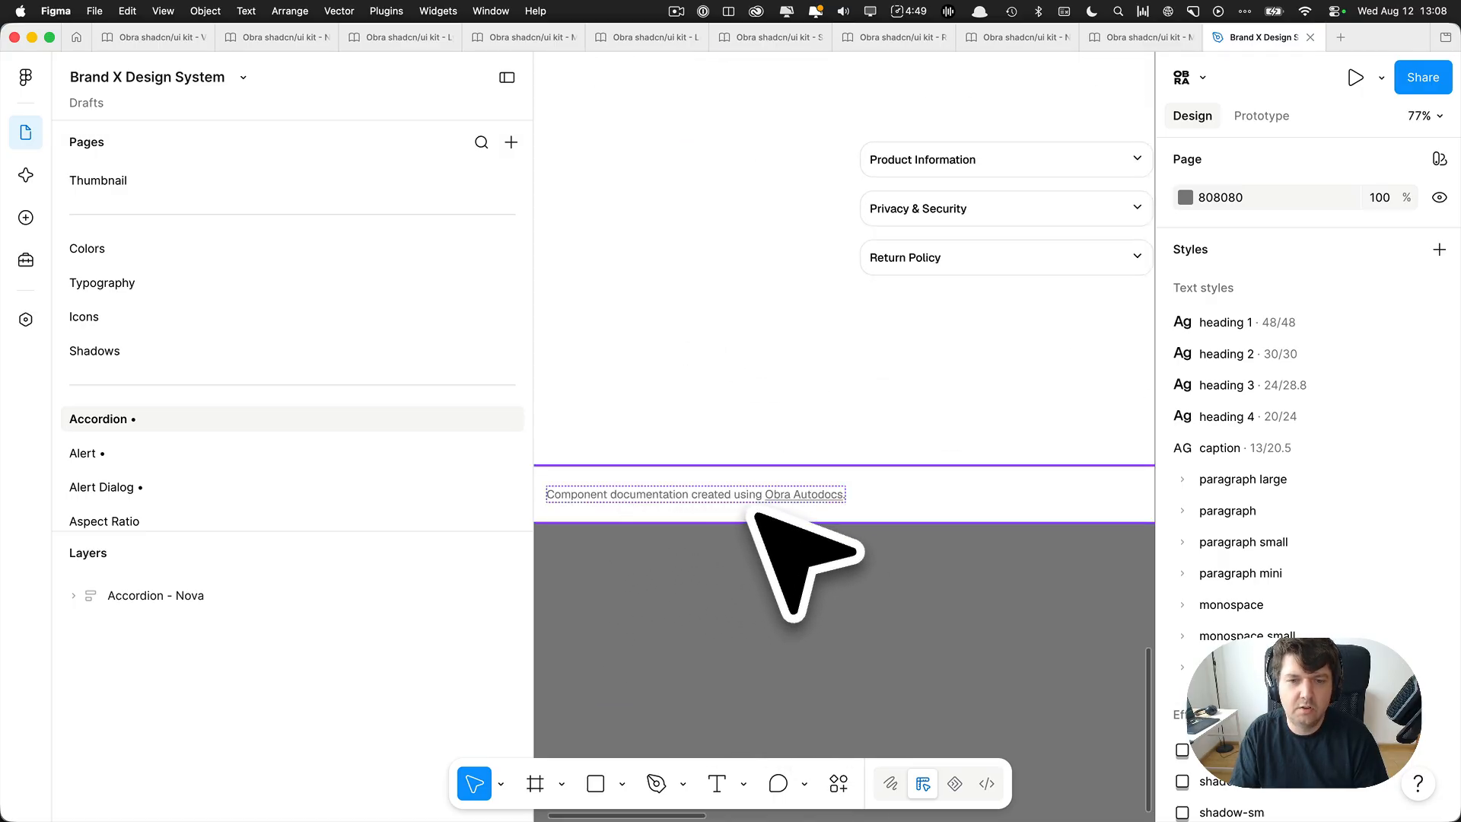
{"action": "left_click", "coordinate": [781, 509]}
{"action": "left_click", "coordinate": [1195, 187]}
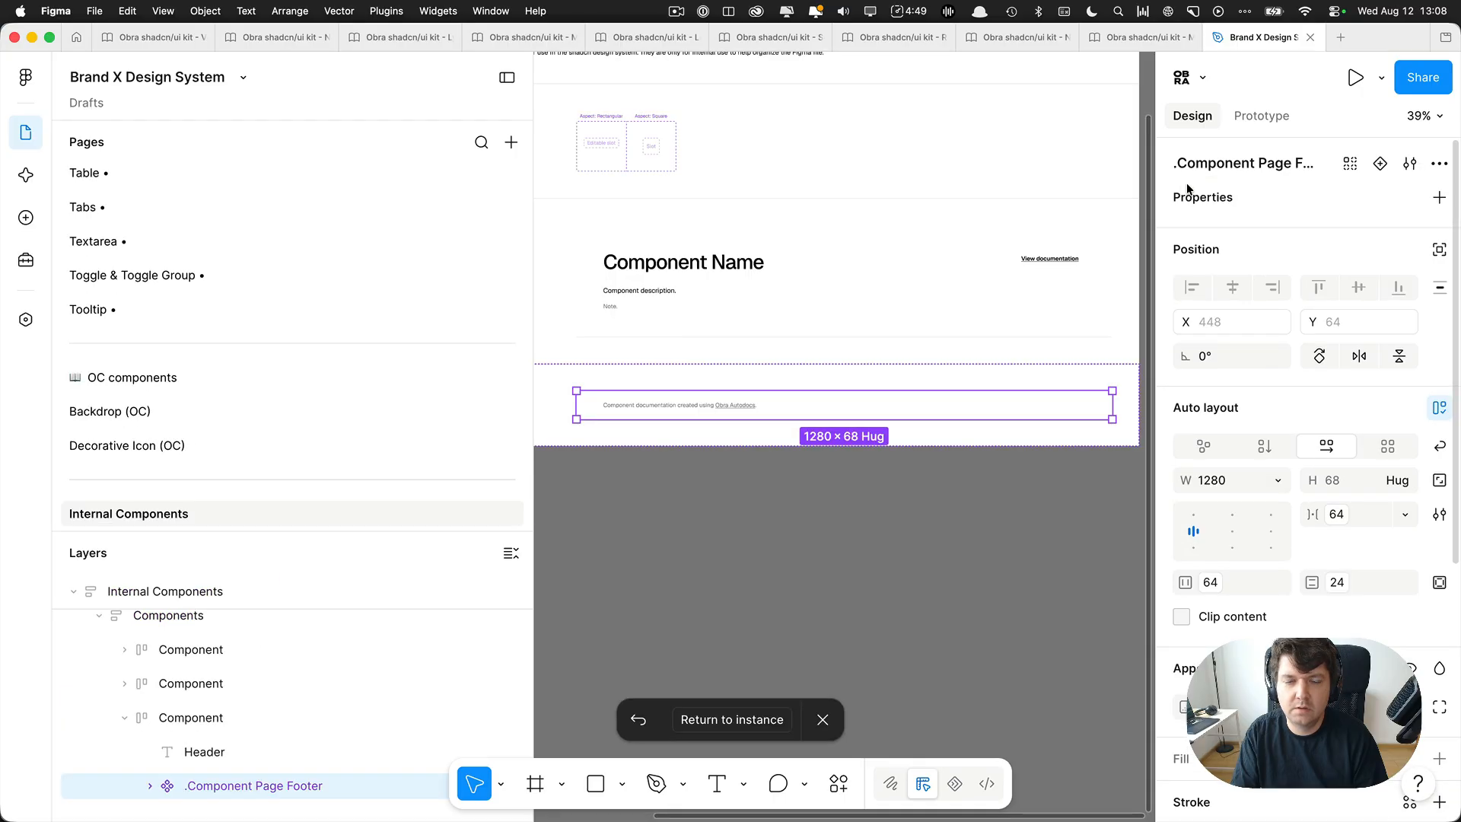
Replace the info text in the Component Page Footer main component with "Brand X Design System".
{"action": "scroll", "coordinate": [639, 407], "scroll_direction": "up", "scroll_amount": 3}
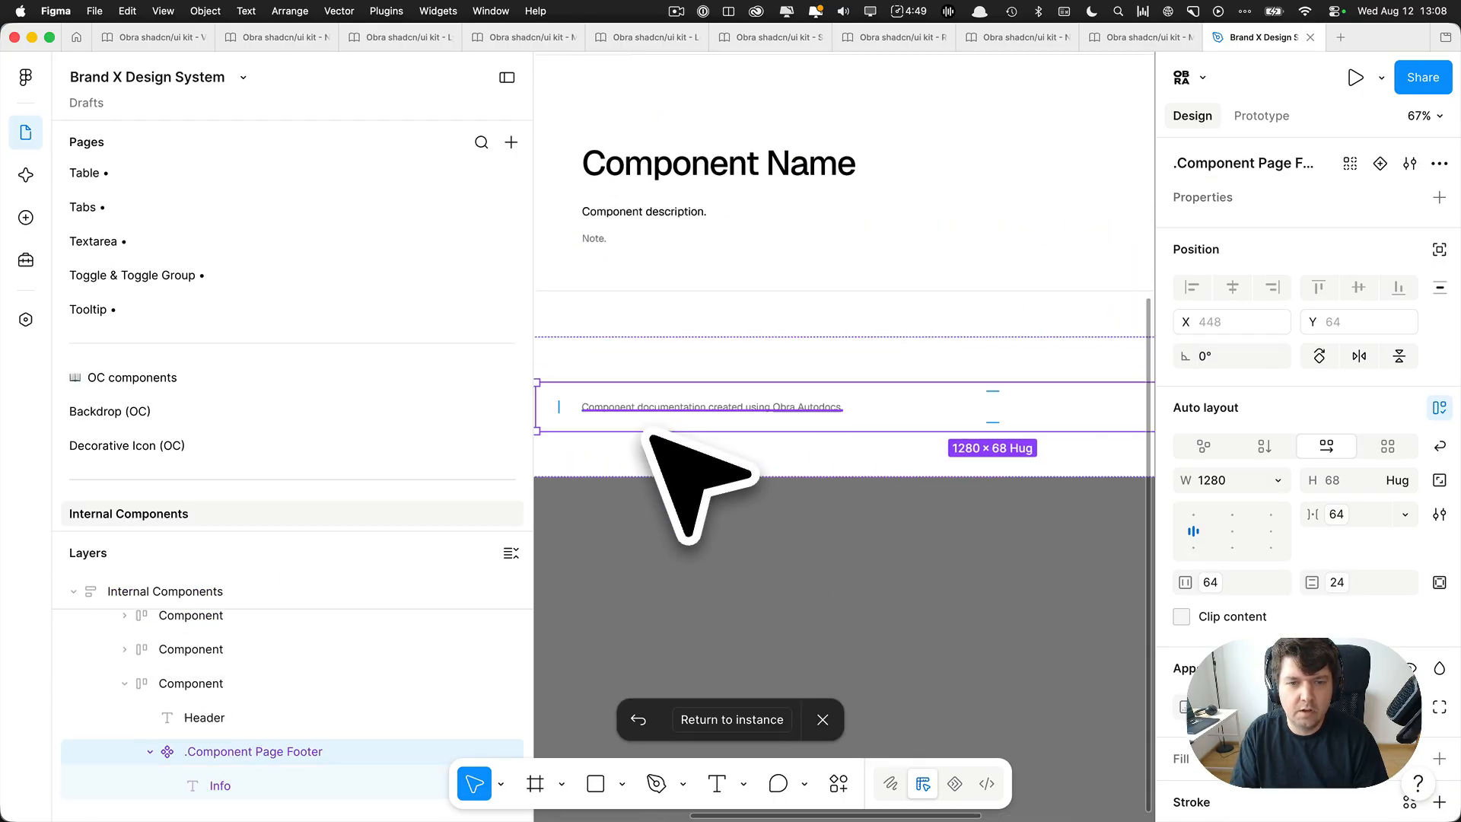
{"action": "double_click", "coordinate": [621, 408]}
{"action": "type", "text": "BR"}
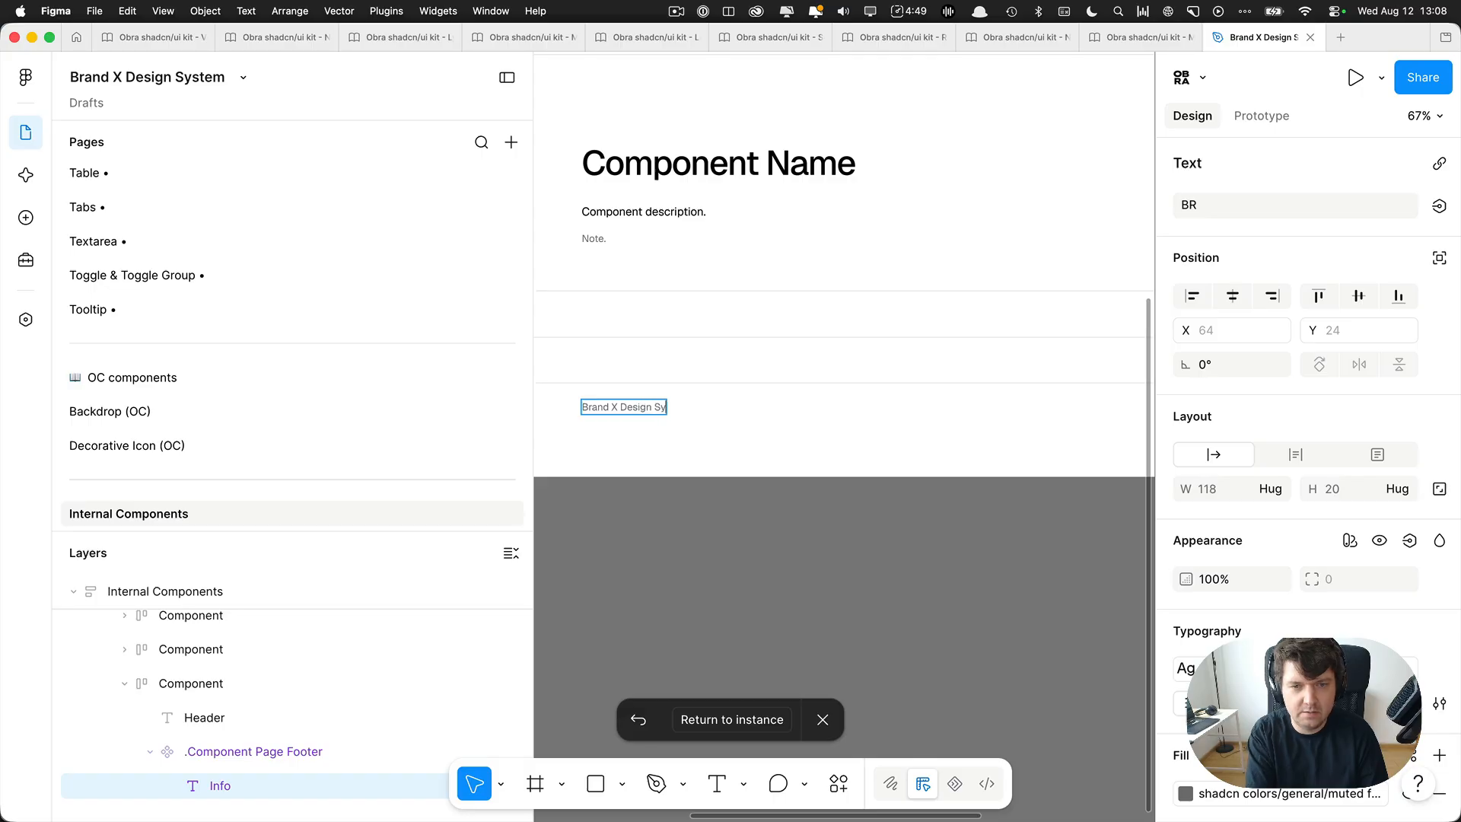
{"action": "left_click", "coordinate": [708, 525]}
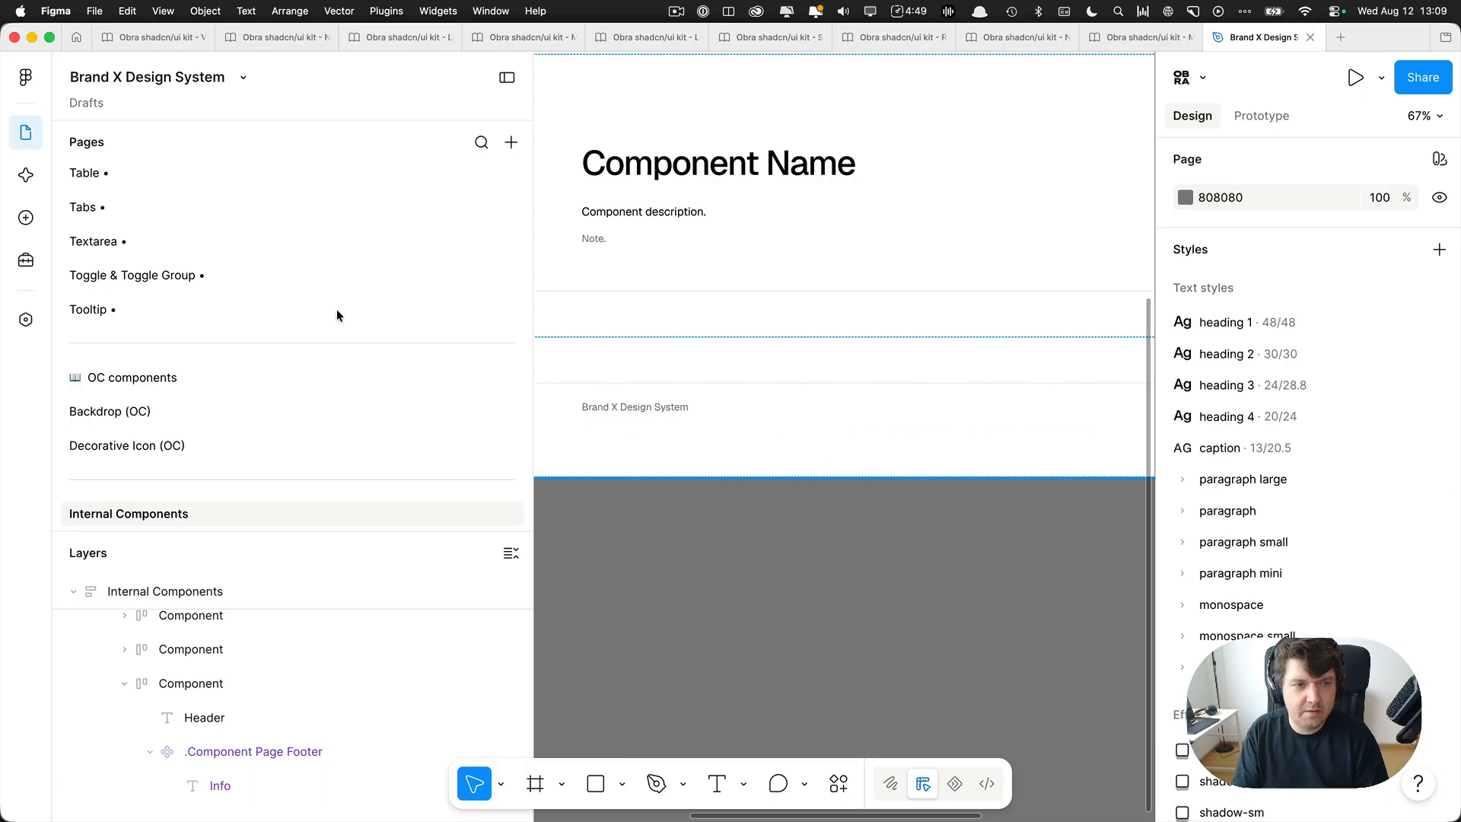
Open the Toggle & Toggle Group page and check its footer with the interface hidden.
{"action": "left_click", "coordinate": [200, 278]}
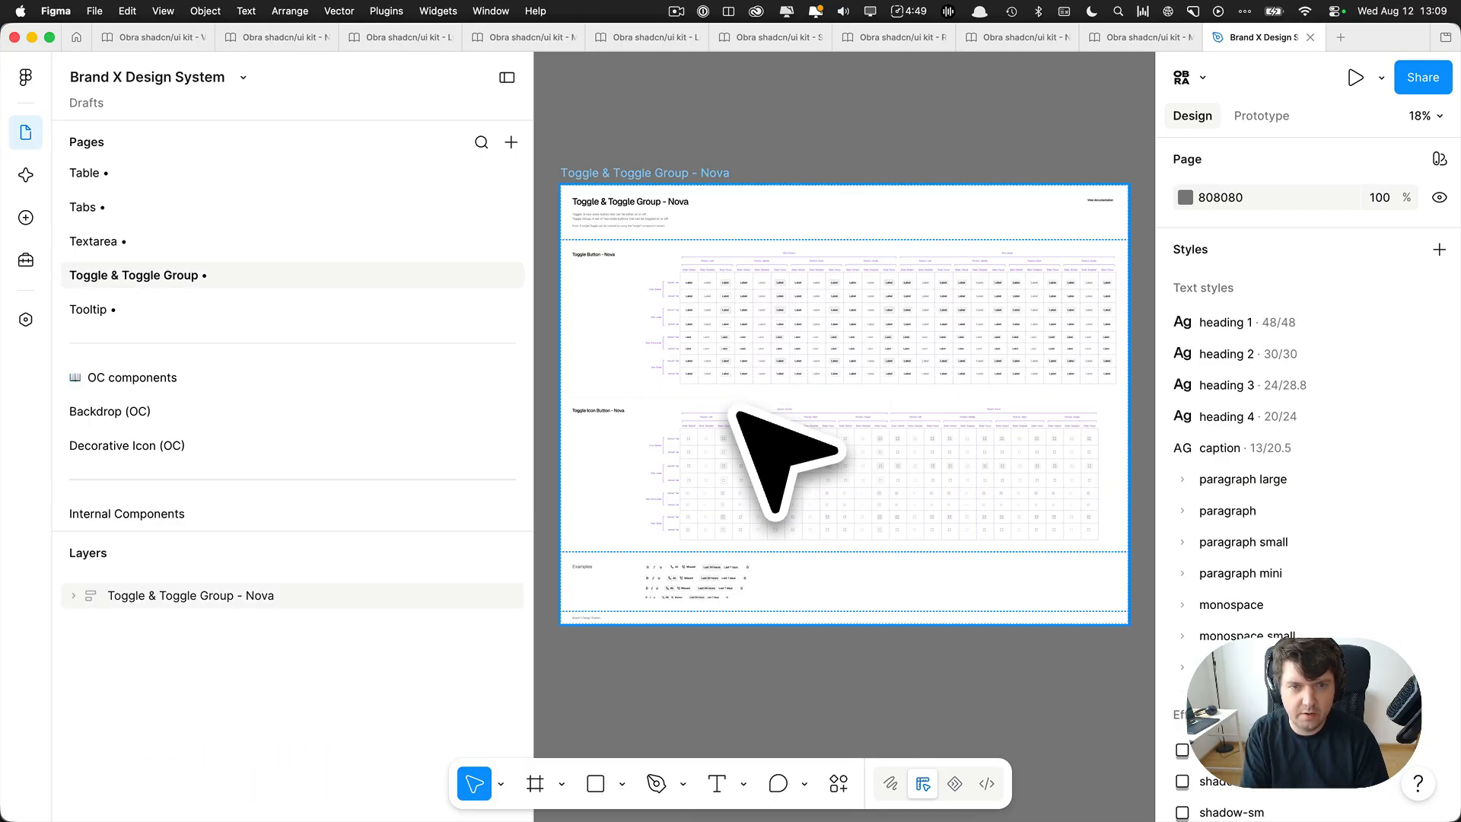
{"action": "key", "text": "super+backslash"}
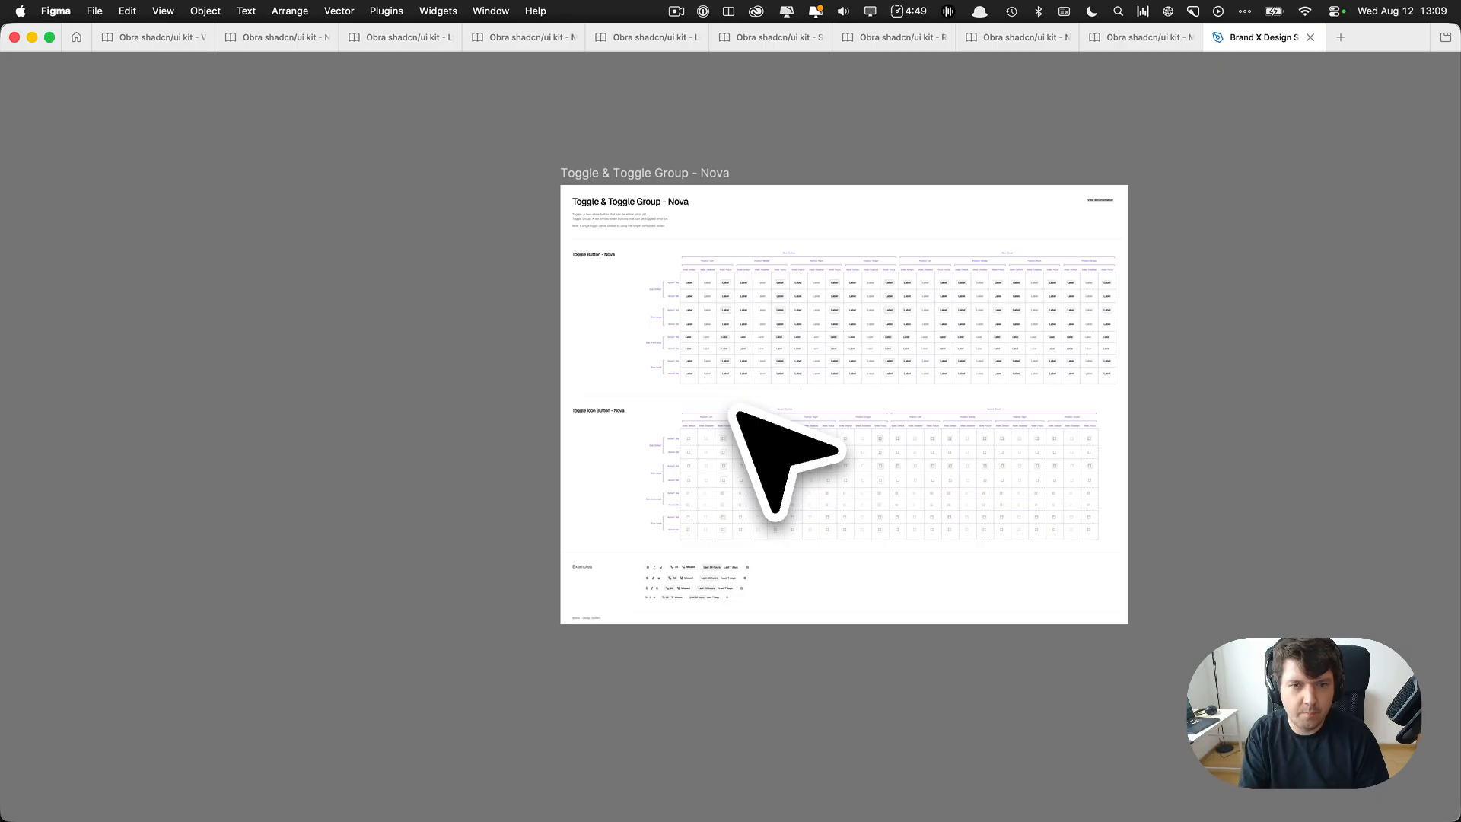
{"action": "key", "text": "super+backslash"}
Review the Colors and Typography foundation pages.
{"action": "scroll", "coordinate": [158, 297], "scroll_direction": "up", "scroll_amount": 5}
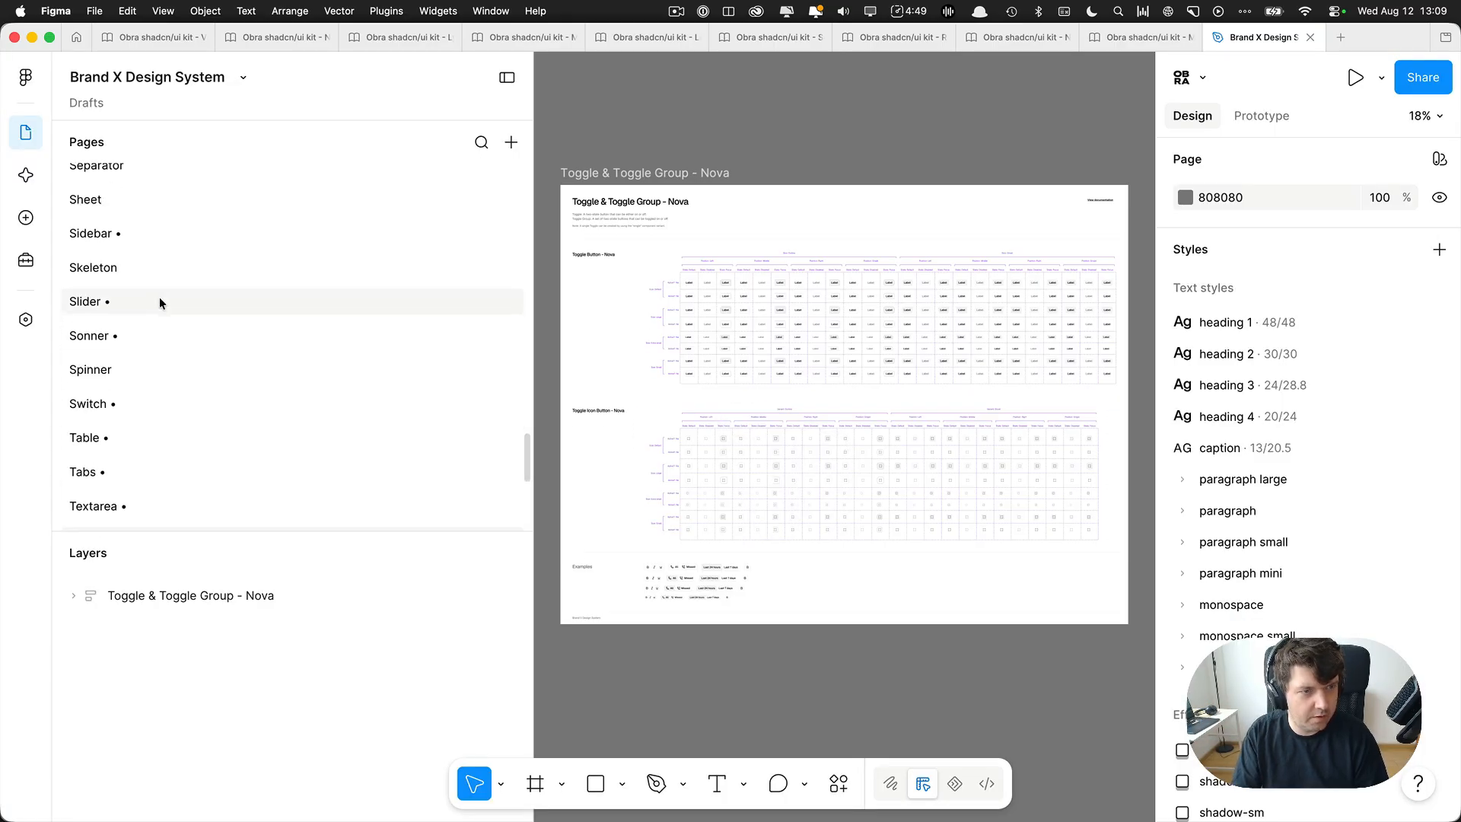
{"action": "scroll", "coordinate": [159, 297], "scroll_direction": "up", "scroll_amount": 15}
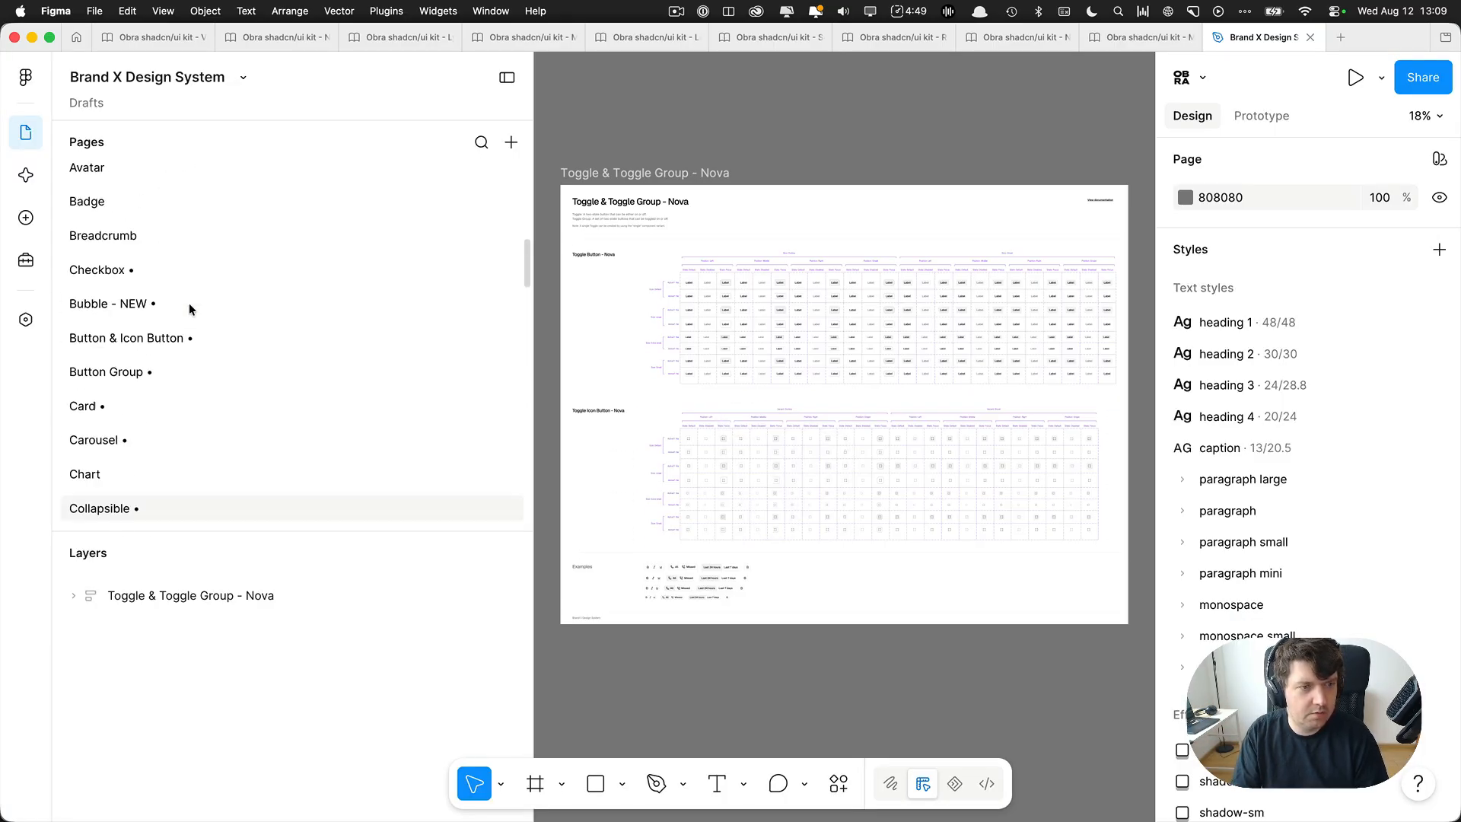
{"action": "scroll", "coordinate": [188, 303], "scroll_direction": "up", "scroll_amount": 5}
{"action": "left_click", "coordinate": [156, 248]}
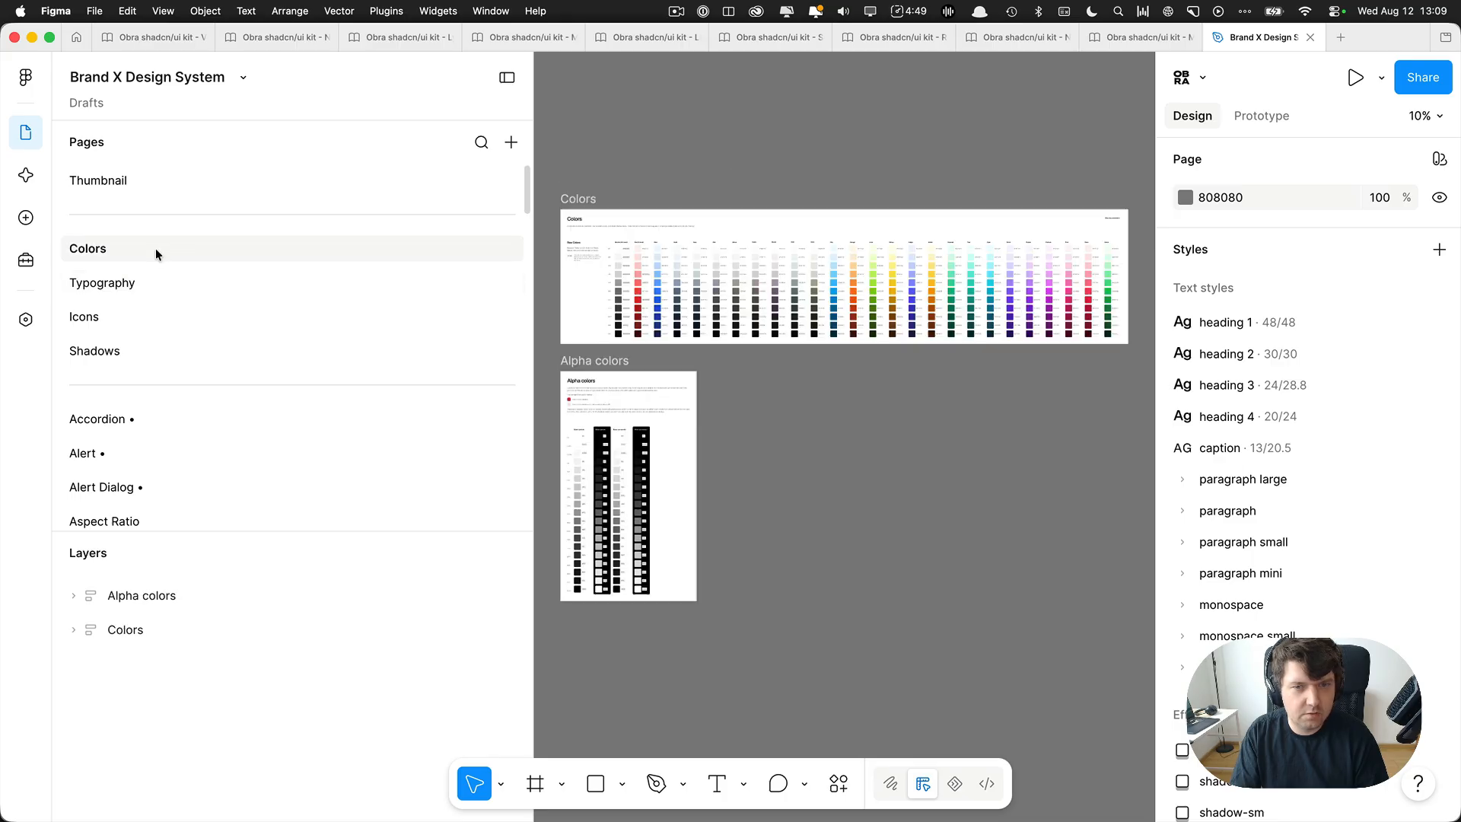
{"action": "left_click", "coordinate": [151, 276]}
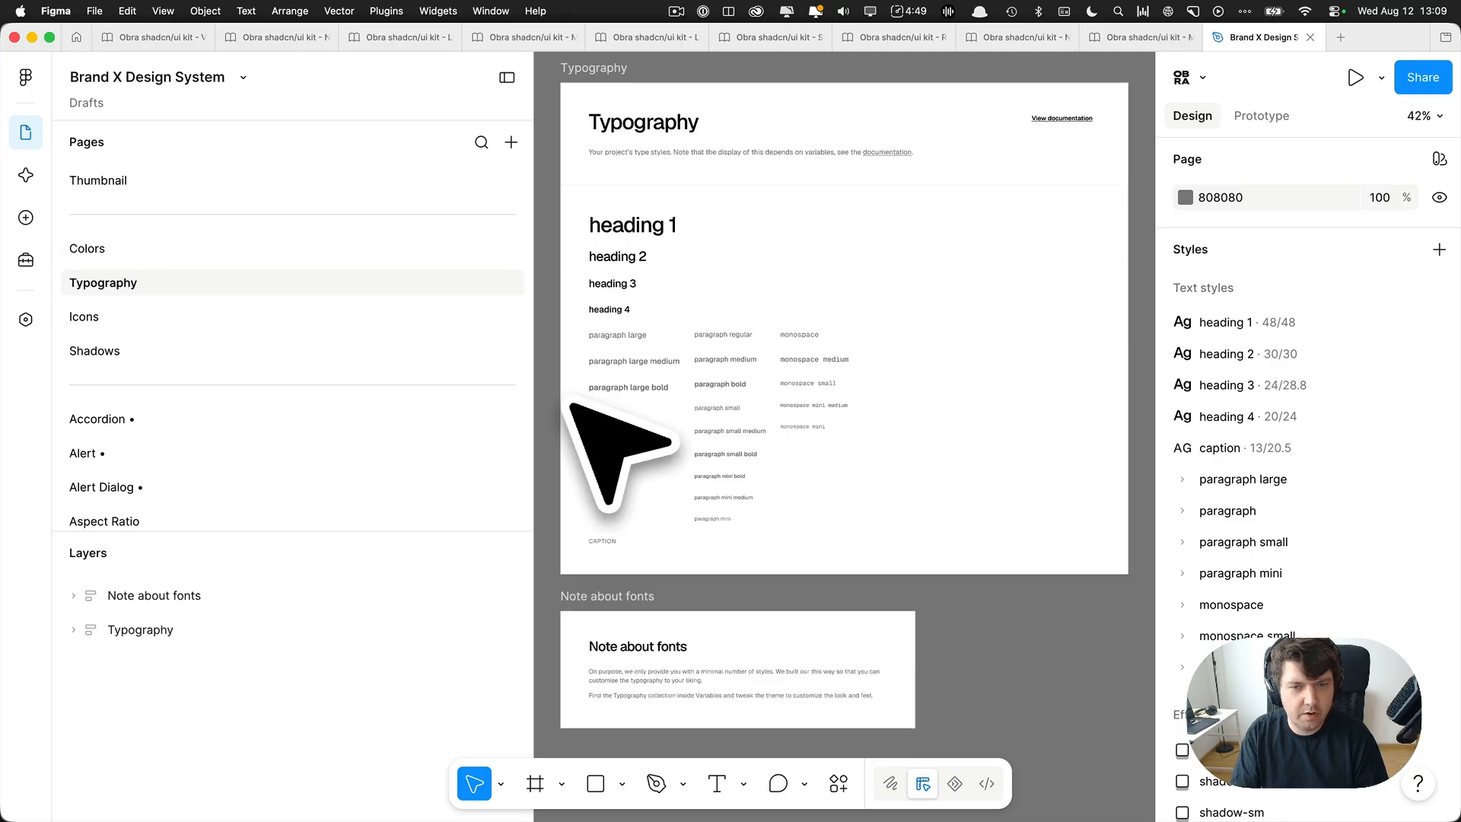
Review the Icons and Shadows foundation pages.
{"action": "left_click", "coordinate": [668, 625]}
{"action": "left_click", "coordinate": [186, 315]}
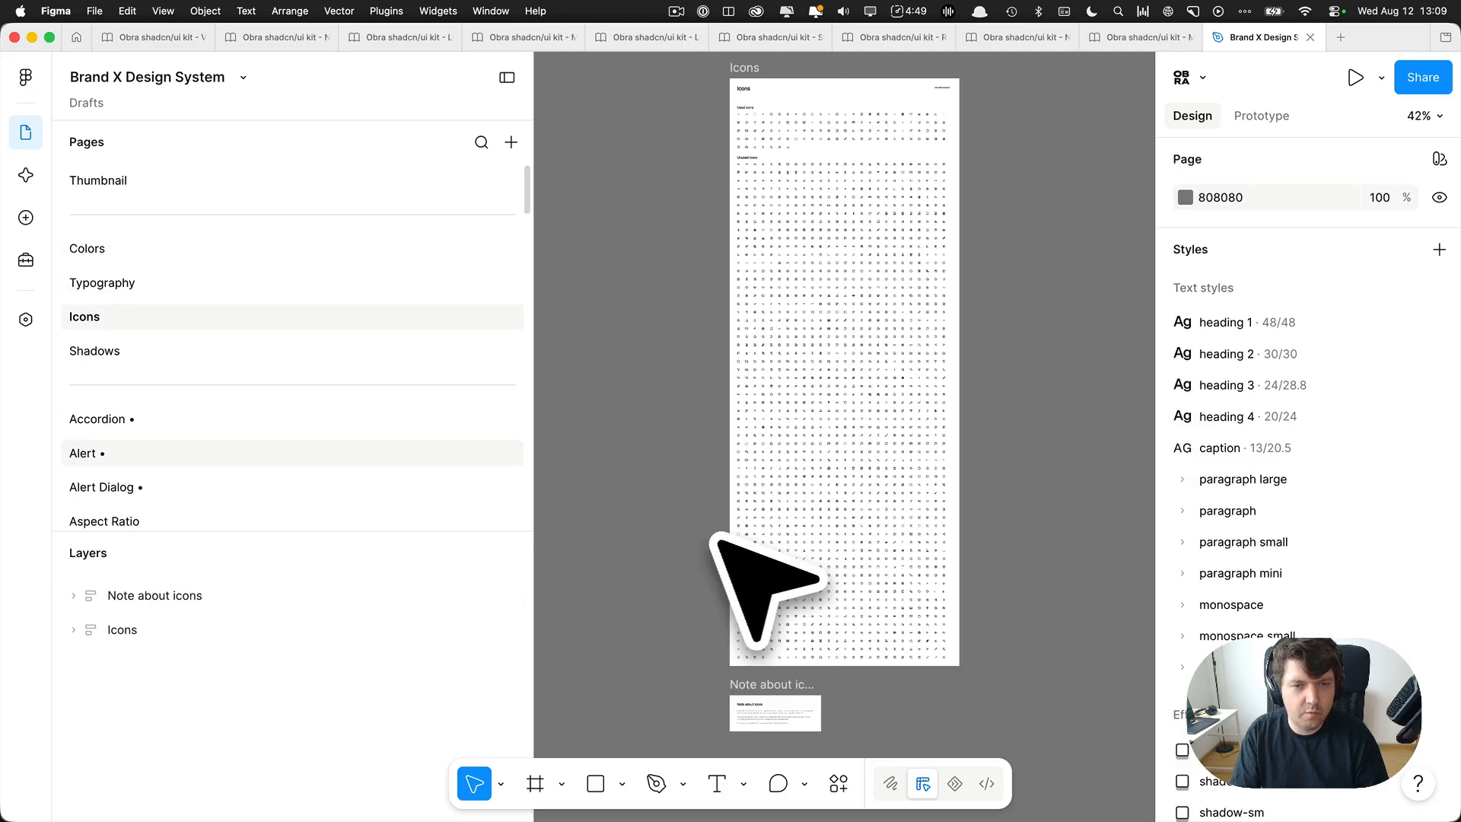
{"action": "left_click", "coordinate": [727, 678]}
{"action": "left_click", "coordinate": [241, 350]}
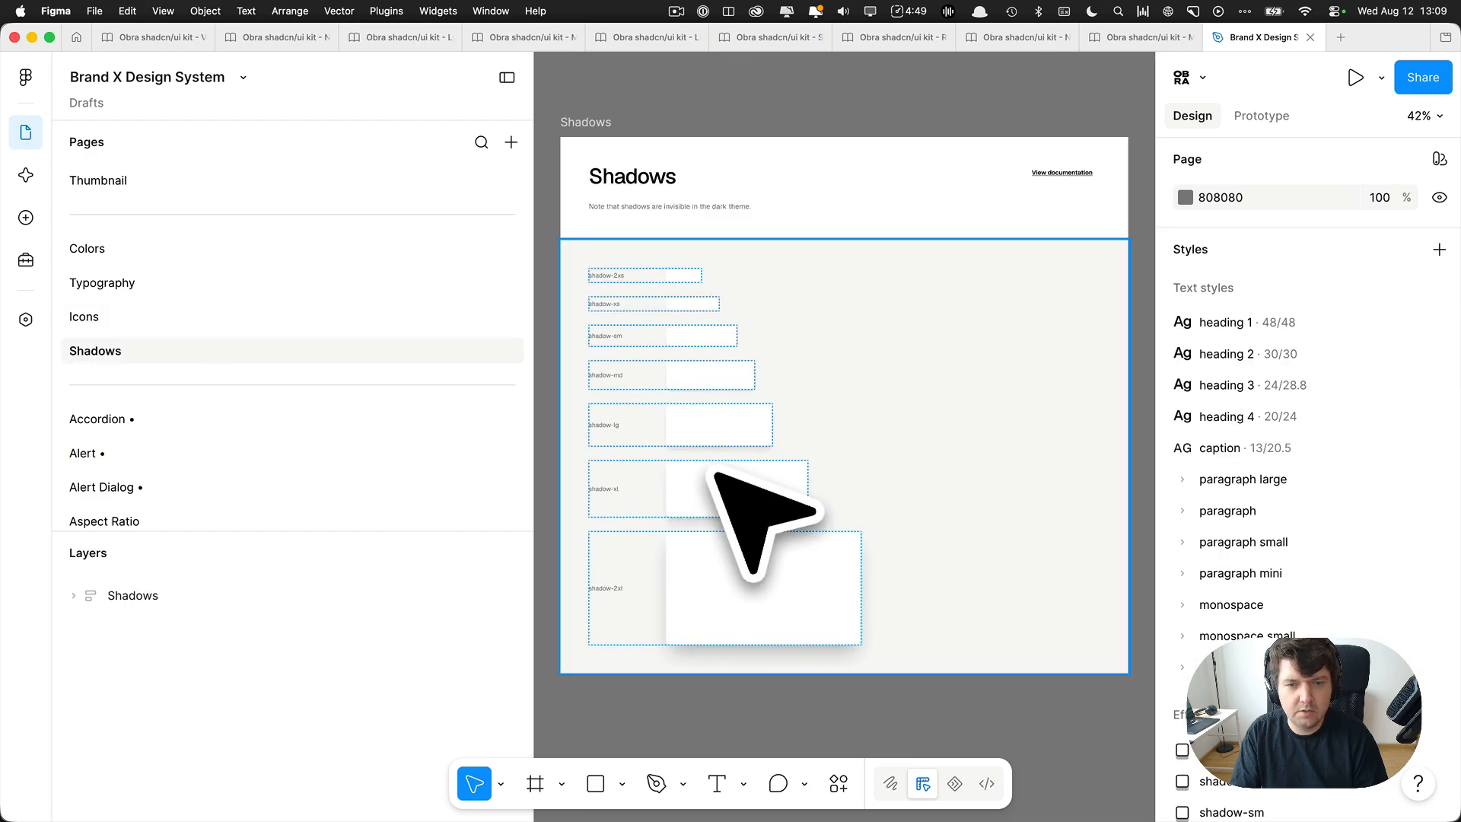
Open the Accordion page and remove the trailing bullet from its name, leaving "Accordion".
{"action": "left_click", "coordinate": [167, 419]}
{"action": "scroll", "coordinate": [152, 381], "scroll_direction": "down", "scroll_amount": 2}
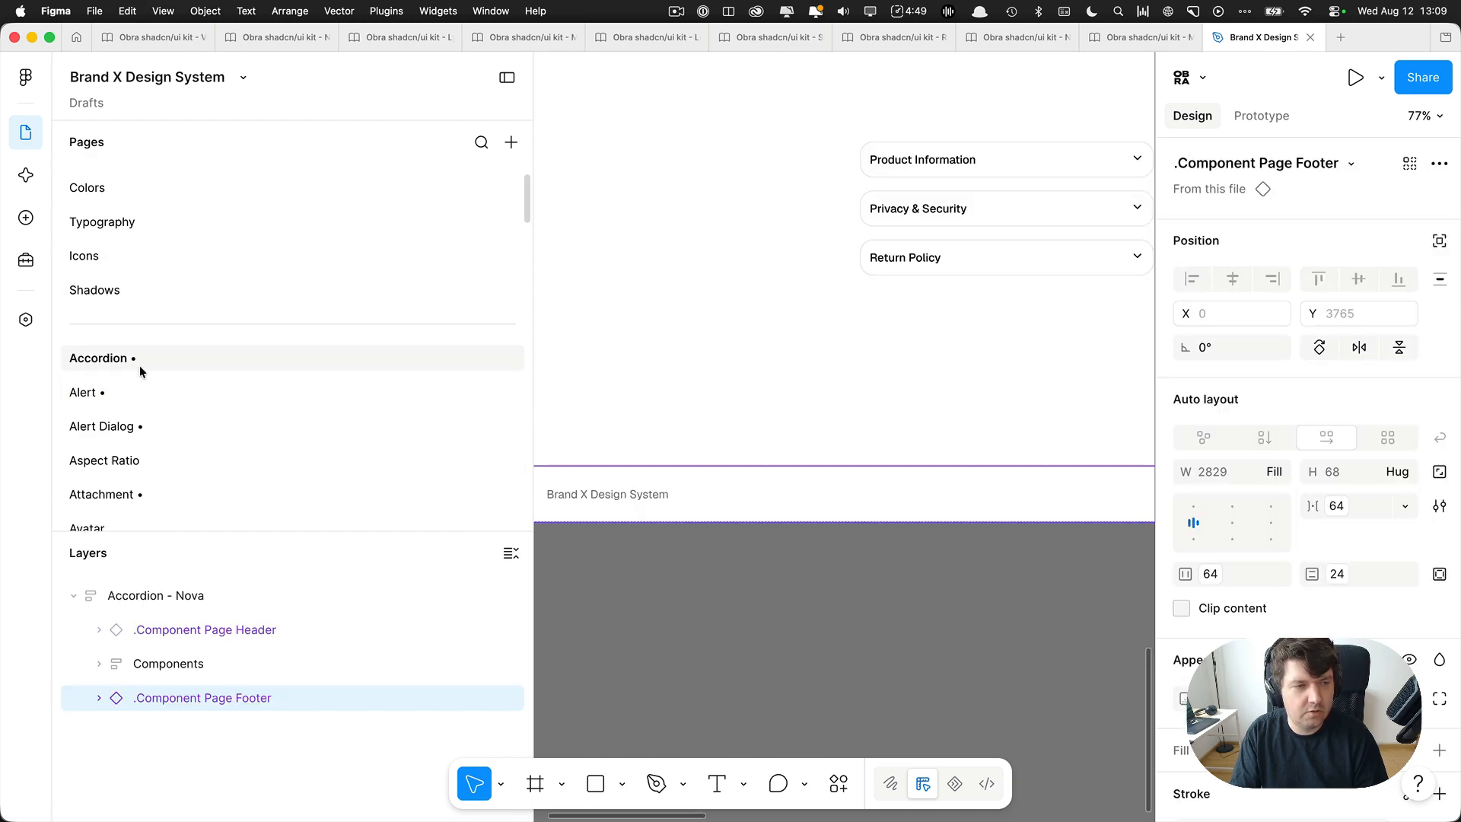
{"action": "scroll", "coordinate": [160, 358], "scroll_direction": "down", "scroll_amount": 1}
{"action": "double_click", "coordinate": [145, 317]}
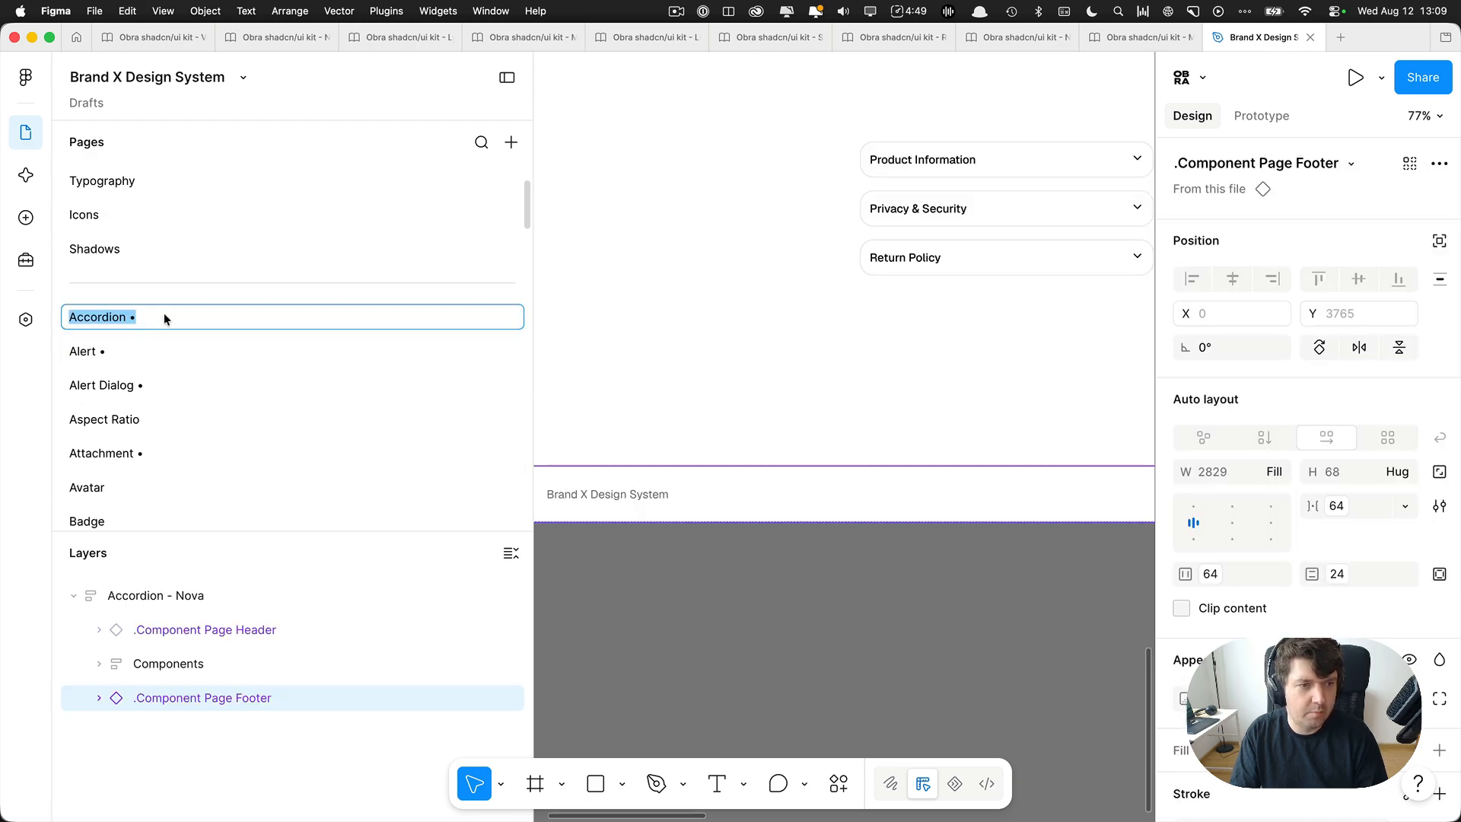
{"action": "key", "text": "Right"}
{"action": "key", "text": "BackSpace"}
{"action": "key", "text": "BackSpace"}
{"action": "key", "text": "Return"}
Remove the trailing bullet from the Alert page's name.
{"action": "double_click", "coordinate": [148, 351]}
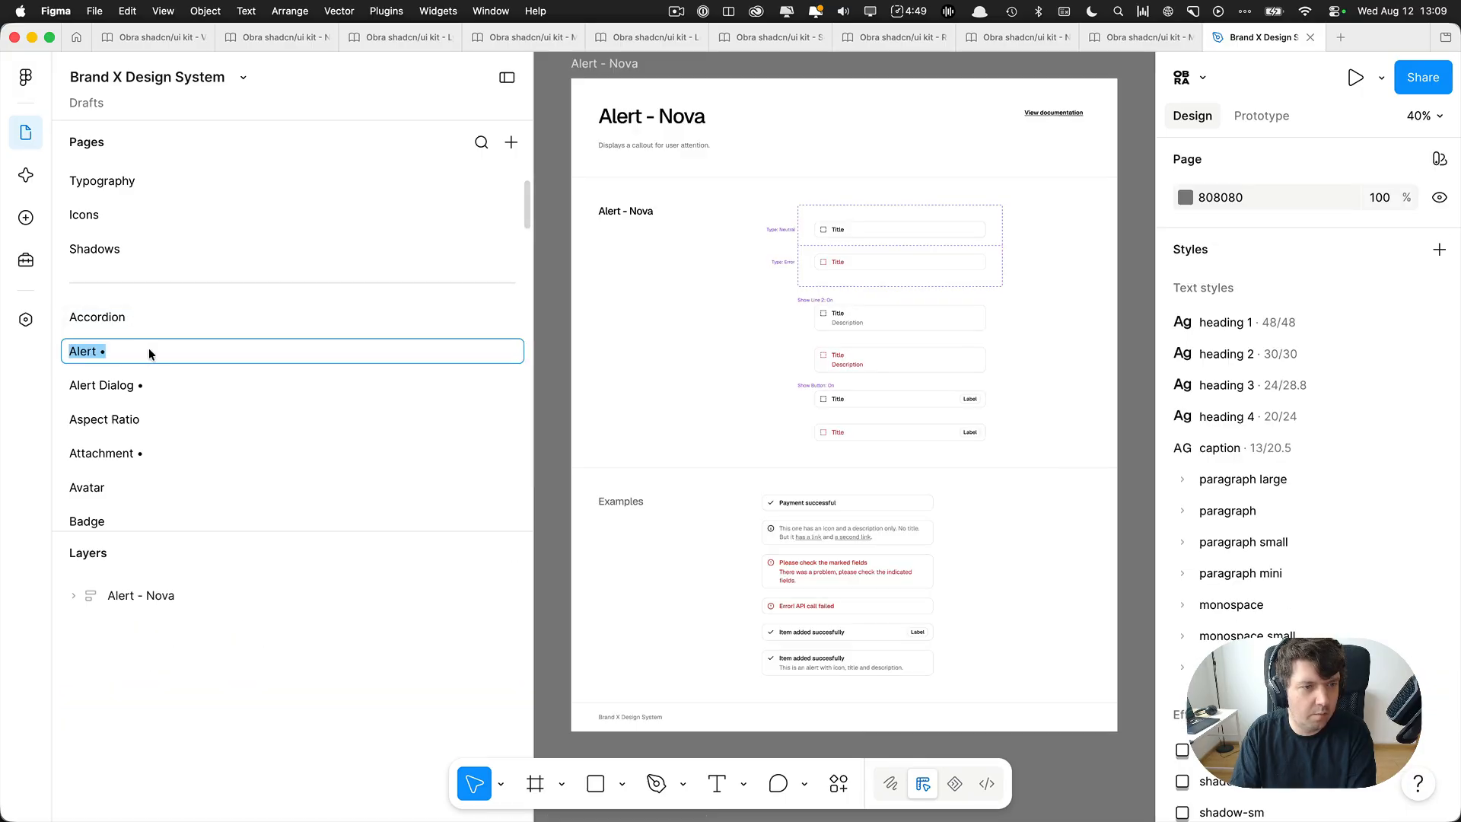
{"action": "key", "text": "Right"}
{"action": "key", "text": "BackSpace"}
{"action": "key", "text": "BackSpace"}
{"action": "key", "text": "Return"}
Remove the trailing bullet from the Alert Dialog page's name.
{"action": "double_click", "coordinate": [160, 382]}
{"action": "key", "text": "Right"}
{"action": "key", "text": "BackSpace"}
{"action": "key", "text": "BackSpace"}
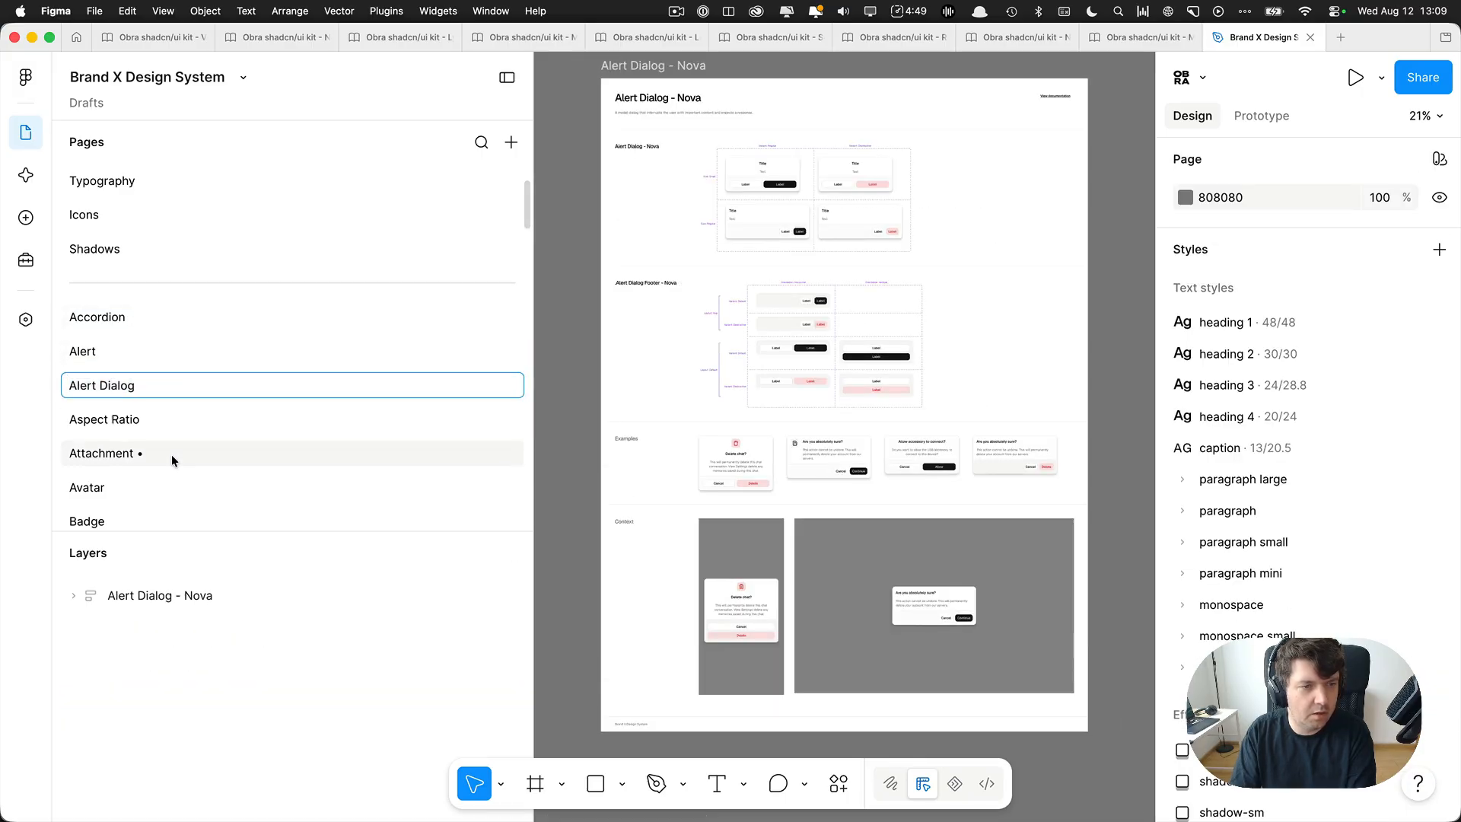
{"action": "key", "text": "Return"}
Remove the trailing bullet from the Attachment page's name.
{"action": "double_click", "coordinate": [171, 454]}
{"action": "key", "text": "Right"}
{"action": "key", "text": "BackSpace"}
{"action": "key", "text": "BackSpace"}
{"action": "scroll", "coordinate": [199, 412], "scroll_direction": "down", "scroll_amount": 4}
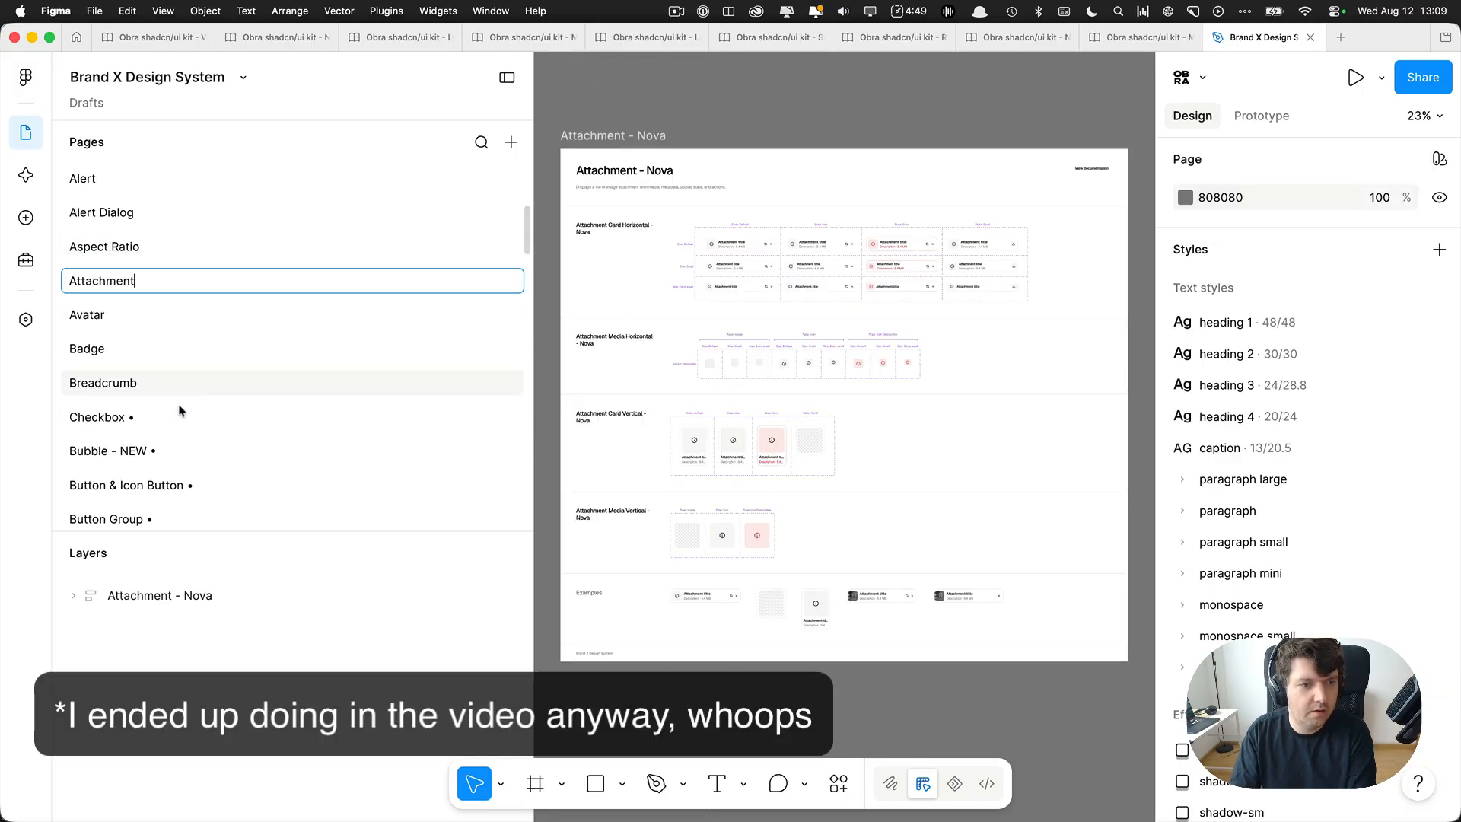
{"action": "key", "text": "Return"}
Remove the bullet from the Checkbox page's name and shorten the "Bubble - NEW •" page's name to "Bubble".
{"action": "double_click", "coordinate": [192, 415]}
{"action": "key", "text": "Right"}
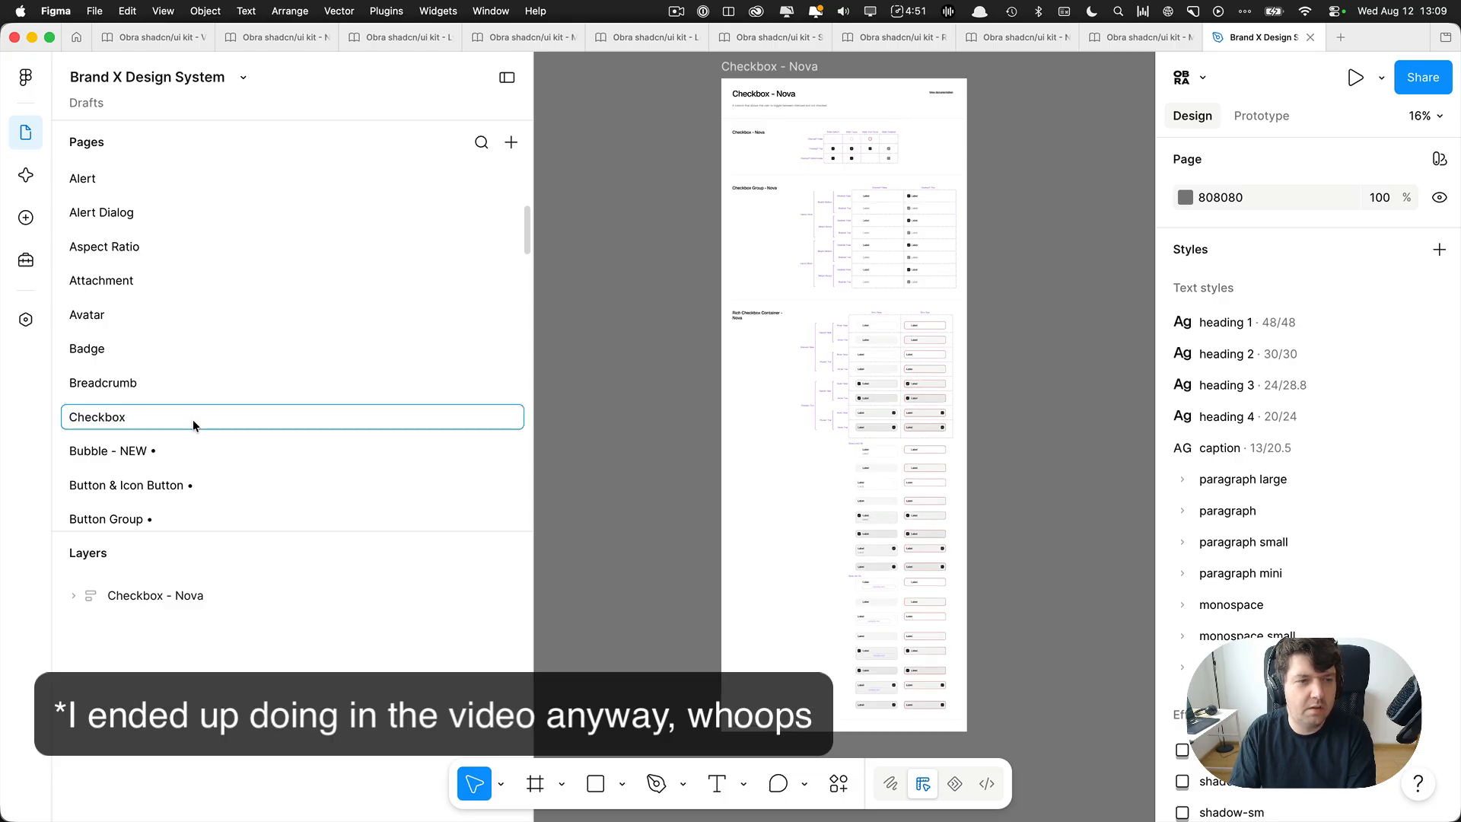
{"action": "key", "text": "Return"}
{"action": "double_click", "coordinate": [175, 444]}
{"action": "key", "text": "Right"}
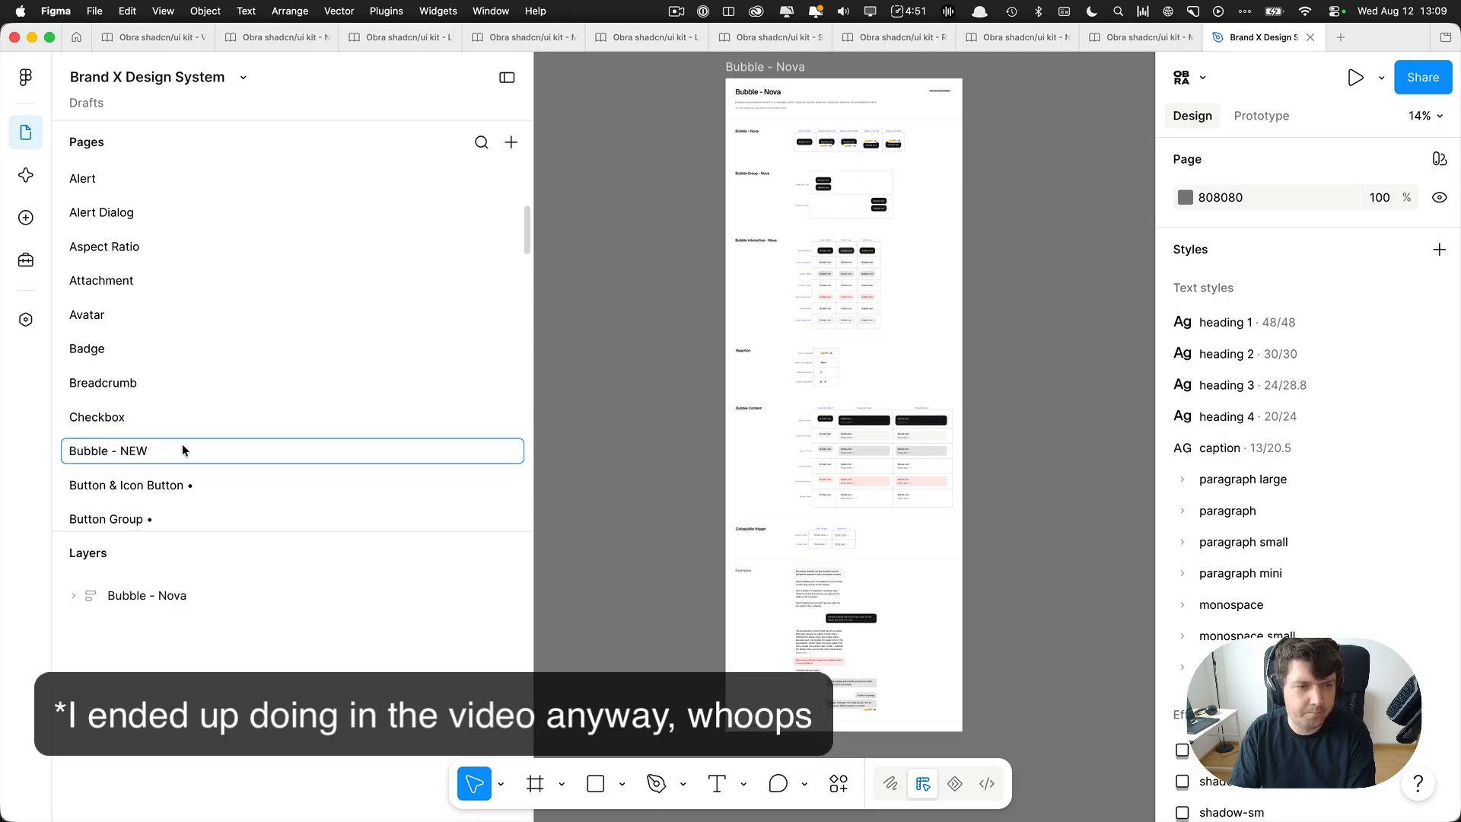
{"action": "key", "text": "BackSpace"}
{"action": "key", "text": "BackSpace"}
{"action": "key", "text": "BackSpace"}
{"action": "key", "text": "BackSpace"}
{"action": "key", "text": "BackSpace"}
{"action": "key", "text": "BackSpace"}
{"action": "key", "text": "Return"}
Remove the trailing bullet from the Button & Icon Button page's name.
{"action": "left_click", "coordinate": [199, 480]}
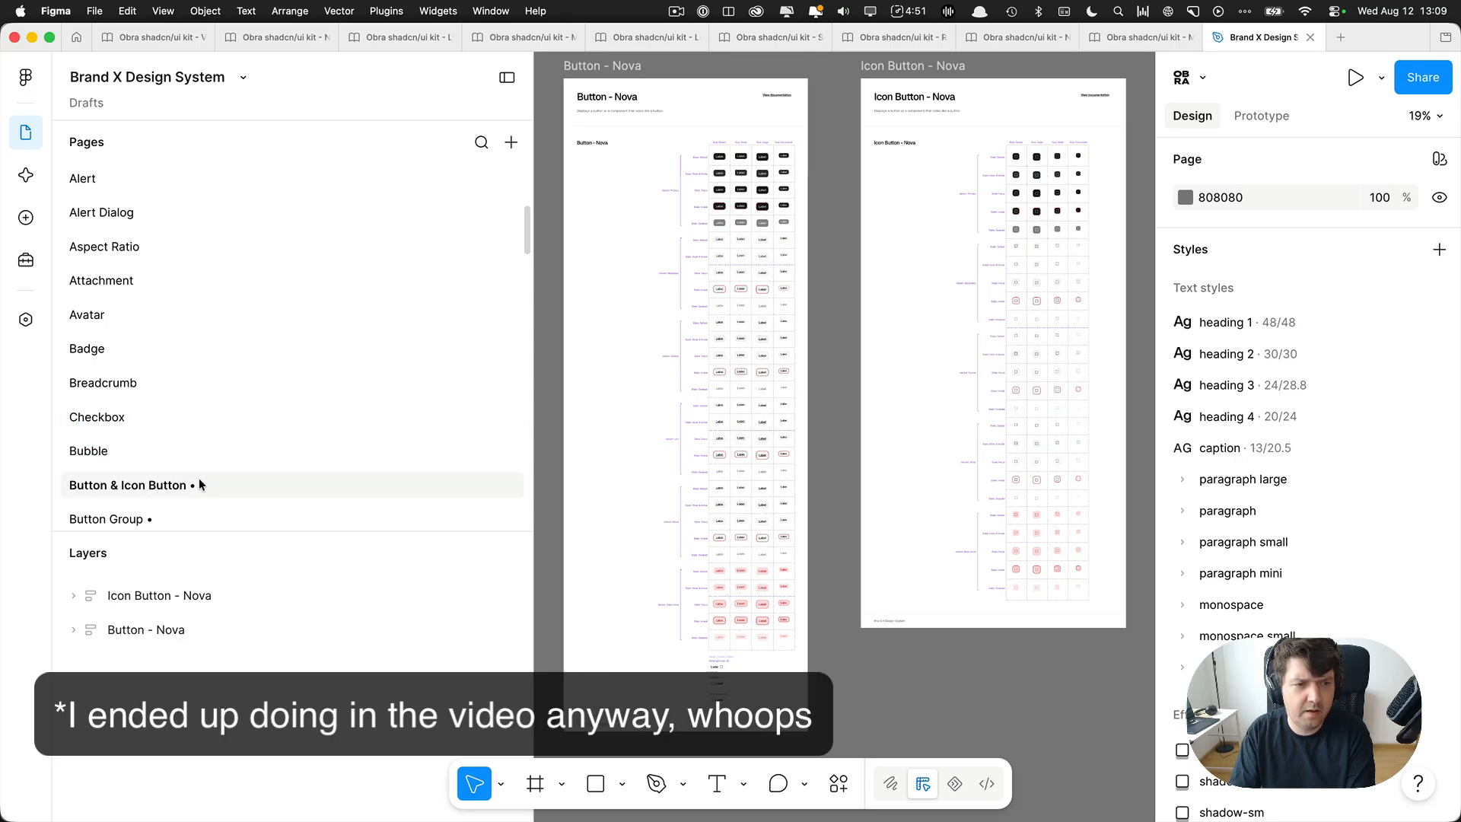
{"action": "double_click", "coordinate": [177, 486]}
{"action": "key", "text": "BackSpace"}
{"action": "key", "text": "BackSpace"}
{"action": "scroll", "coordinate": [226, 435], "scroll_direction": "down", "scroll_amount": 2}
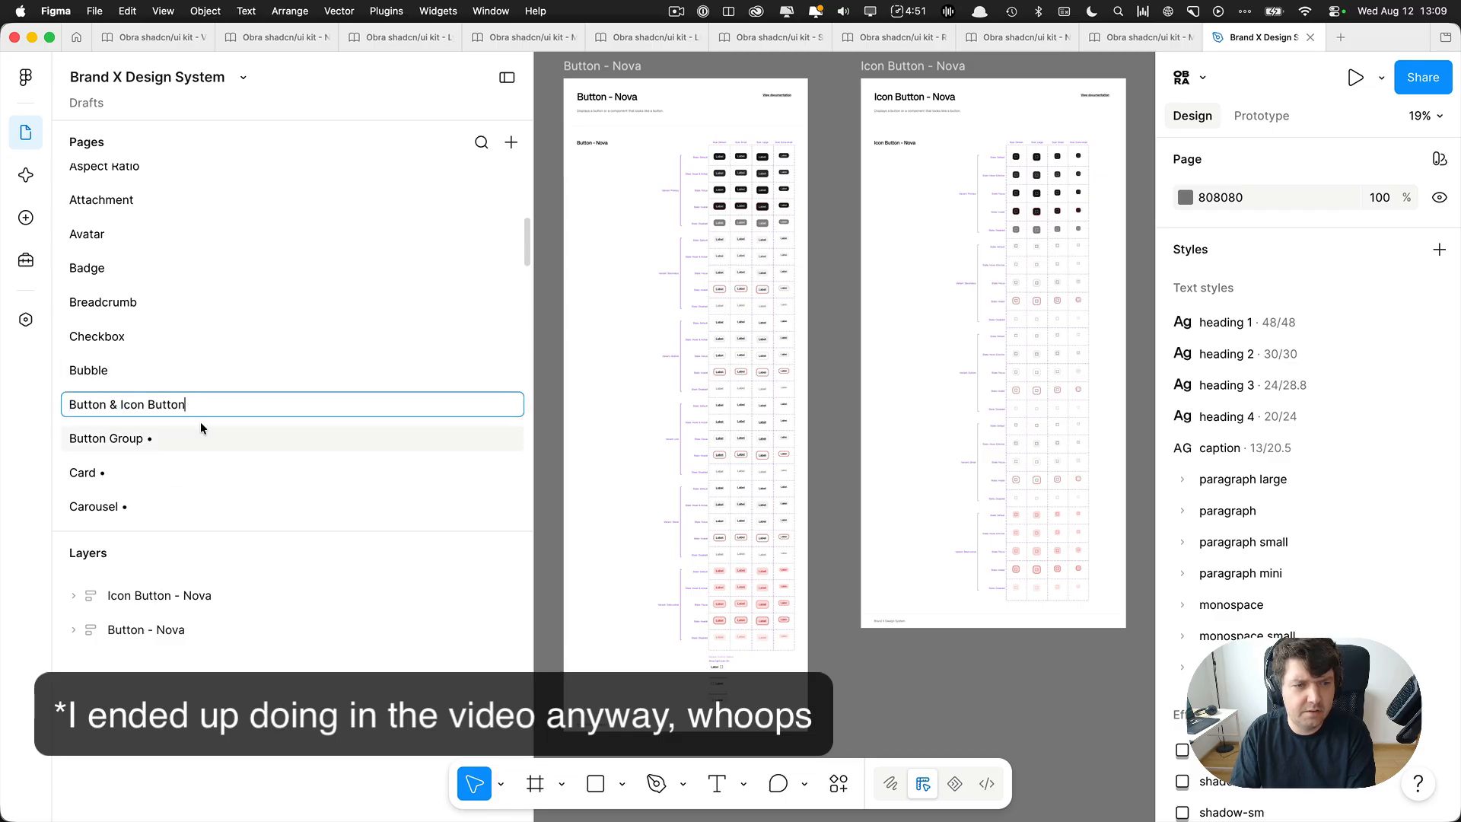
Remove the trailing bullet from the Button Group page's name.
{"action": "left_click", "coordinate": [185, 433]}
{"action": "double_click", "coordinate": [185, 434]}
{"action": "left_click", "coordinate": [206, 436]}
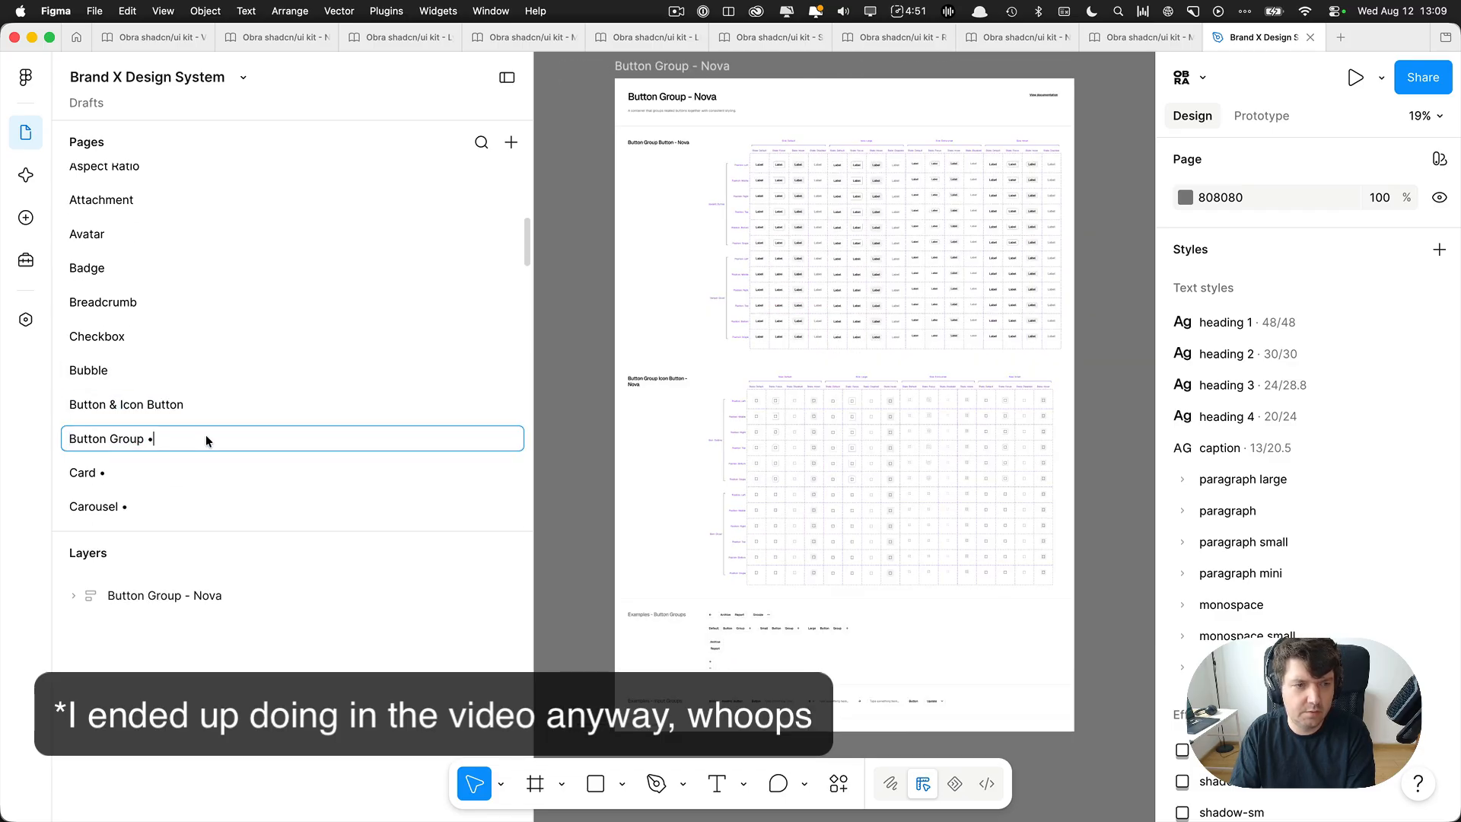
{"action": "key", "text": "BackSpace"}
{"action": "key", "text": "BackSpace"}
Remove the trailing bullet from the Card page's name.
{"action": "left_click", "coordinate": [141, 470]}
{"action": "double_click", "coordinate": [136, 471]}
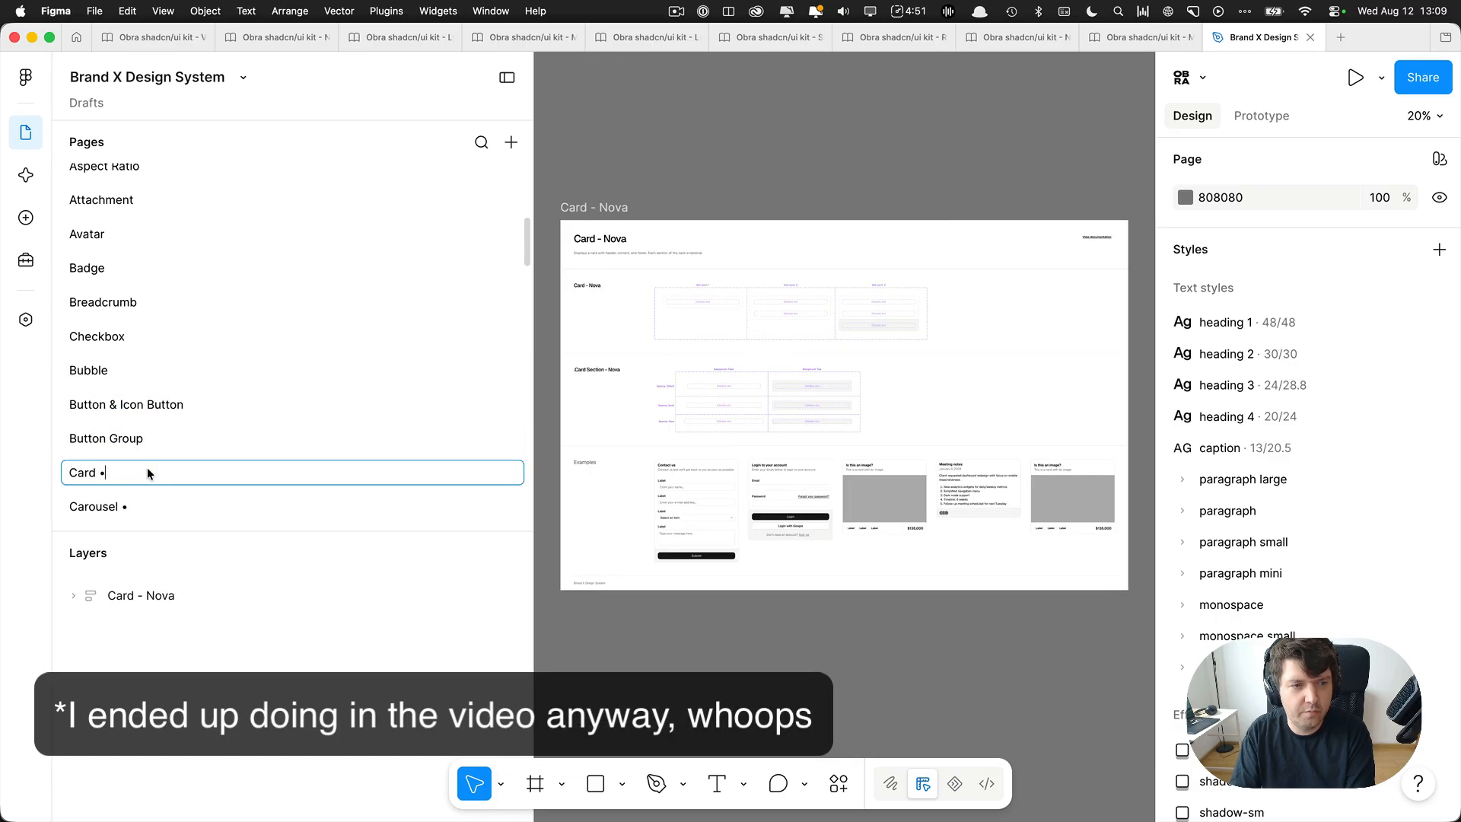
{"action": "left_click", "coordinate": [148, 468]}
{"action": "key", "text": "BackSpace"}
{"action": "key", "text": "BackSpace"}
Remove the trailing bullet from the Carousel page's name.
{"action": "scroll", "coordinate": [163, 442], "scroll_direction": "down", "scroll_amount": 2}
{"action": "left_click", "coordinate": [172, 452]}
{"action": "double_click", "coordinate": [172, 451]}
{"action": "left_click", "coordinate": [172, 451]}
{"action": "key", "text": "BackSpace"}
{"action": "key", "text": "BackSpace"}
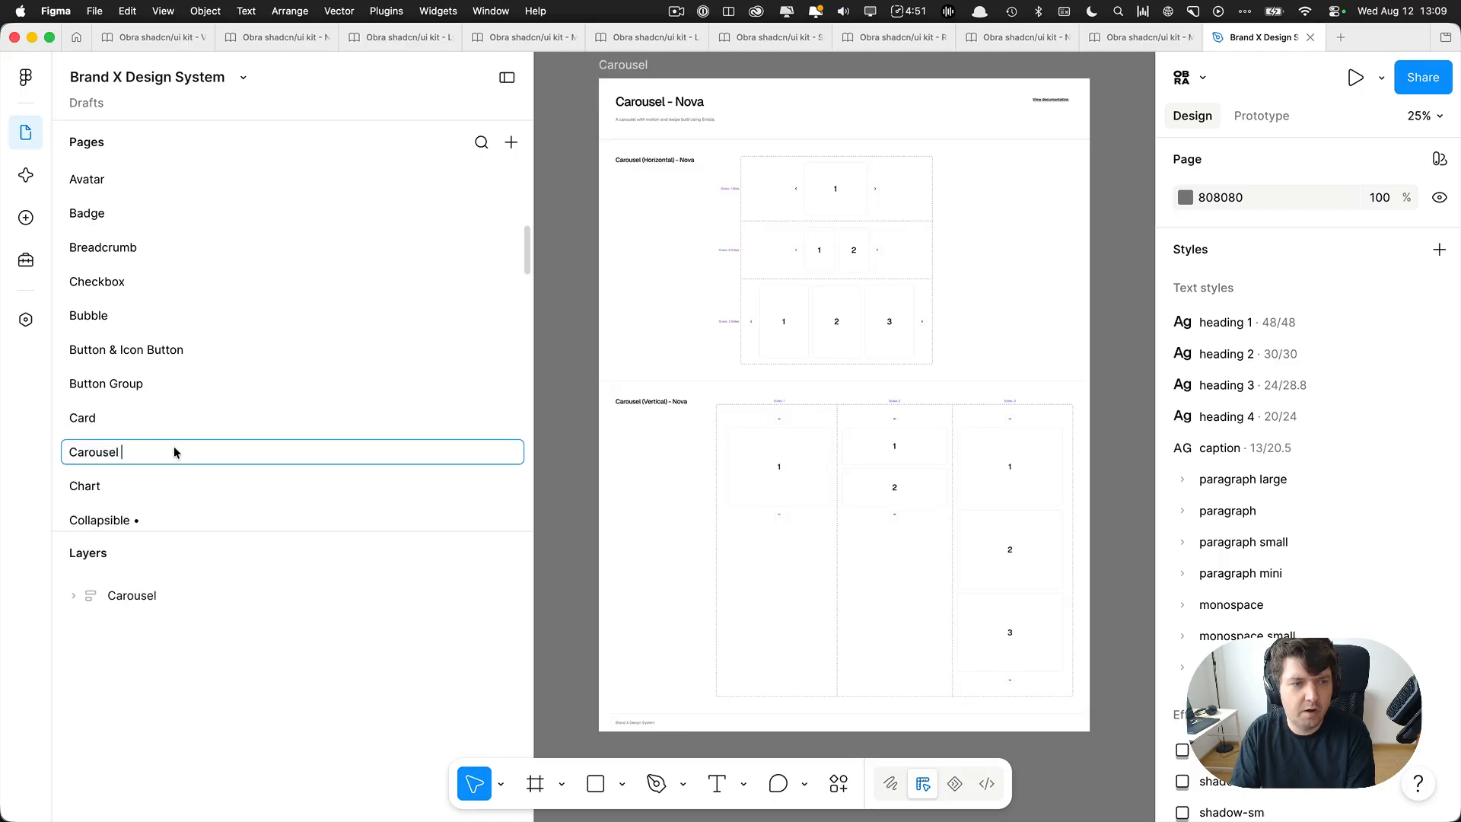
Remove the trailing bullet from the Collapsible page's name.
{"action": "scroll", "coordinate": [172, 446], "scroll_direction": "down", "scroll_amount": 3}
{"action": "left_click", "coordinate": [172, 417]}
{"action": "double_click", "coordinate": [172, 417]}
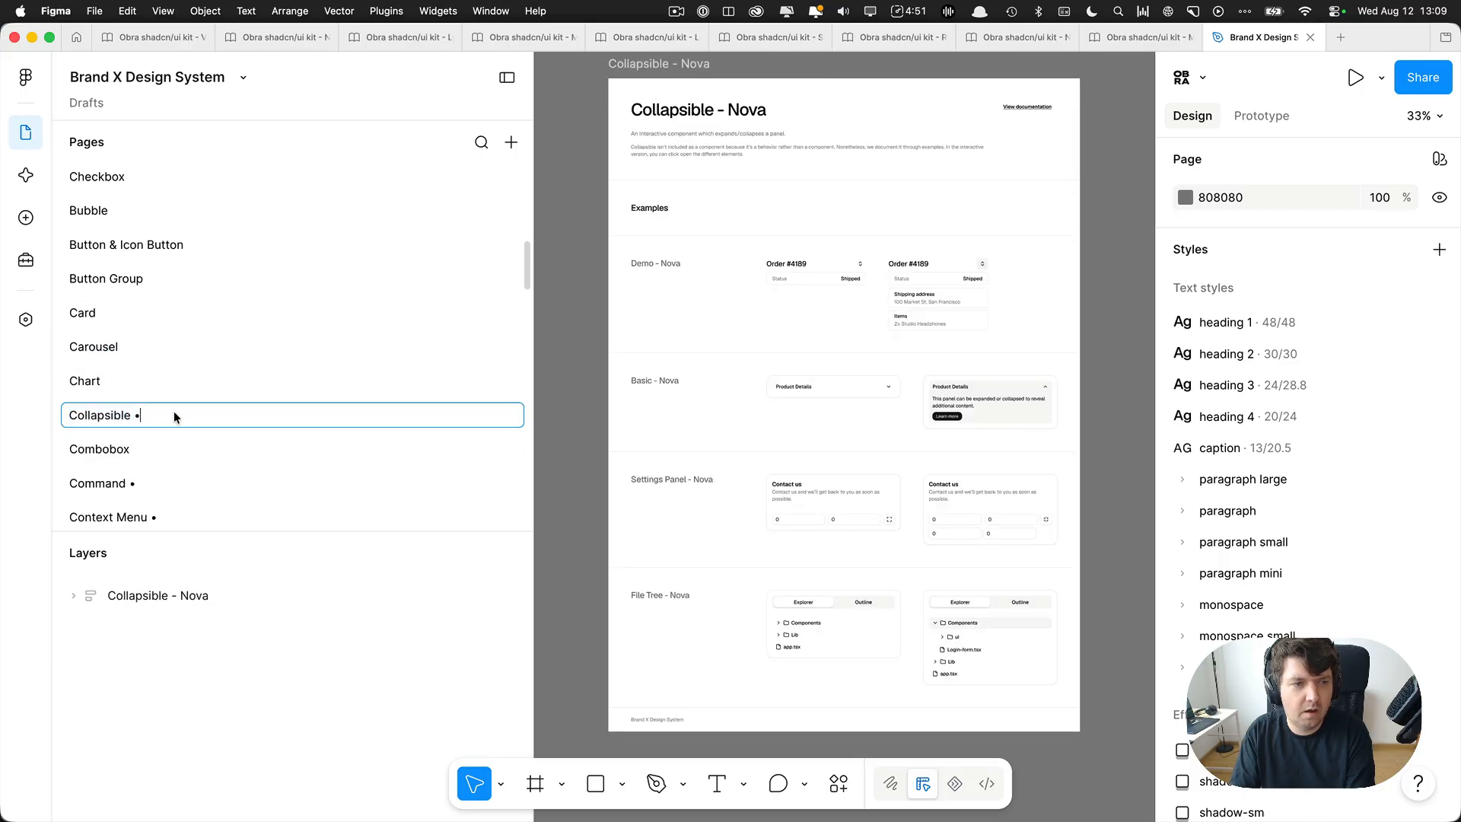
{"action": "scroll", "coordinate": [169, 419], "scroll_direction": "down", "scroll_amount": 2}
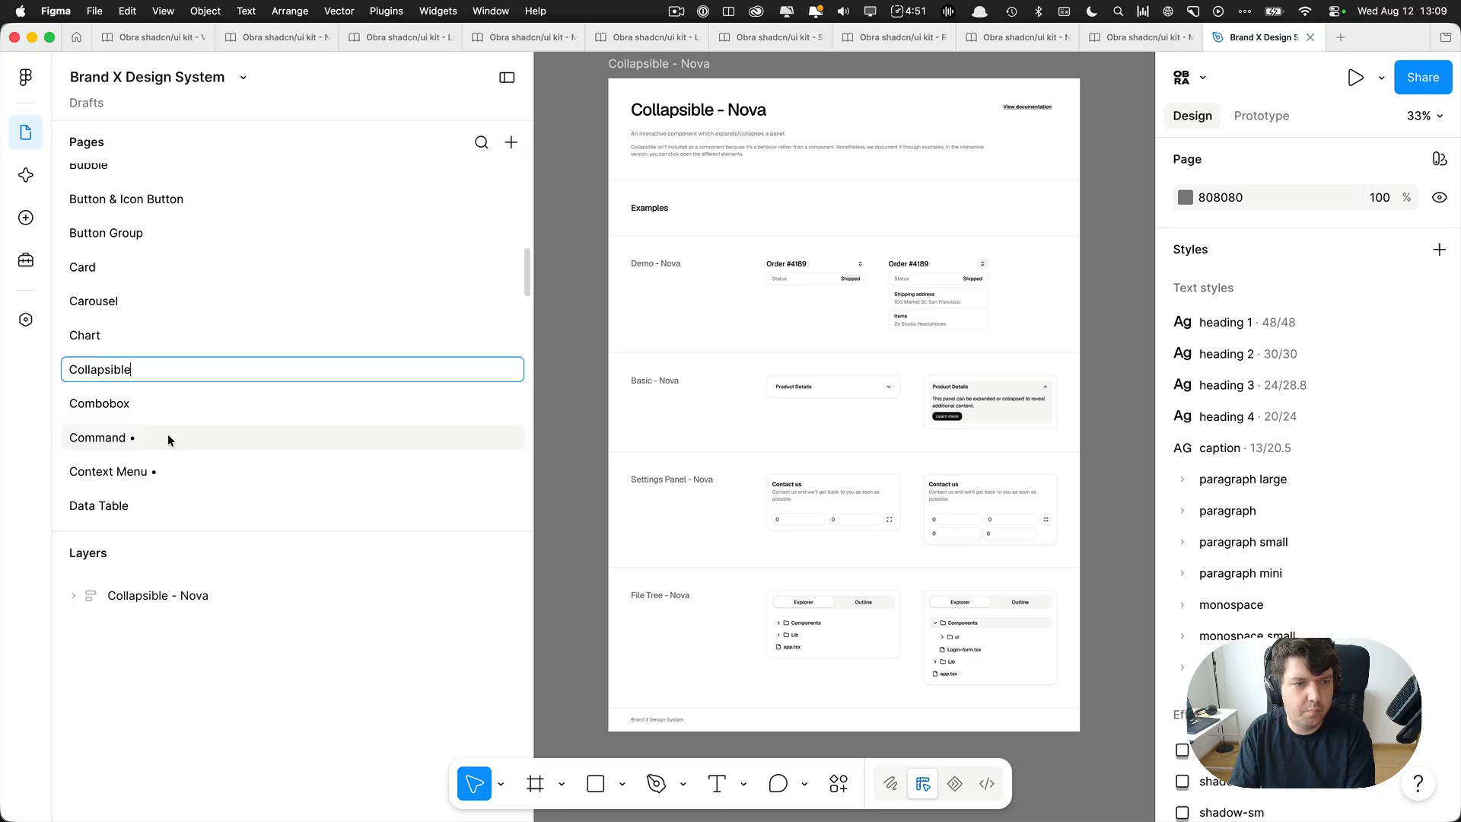
Remove the trailing bullet from the Command page's name.
{"action": "left_click", "coordinate": [167, 438]}
{"action": "double_click", "coordinate": [163, 438]}
{"action": "left_click", "coordinate": [170, 437]}
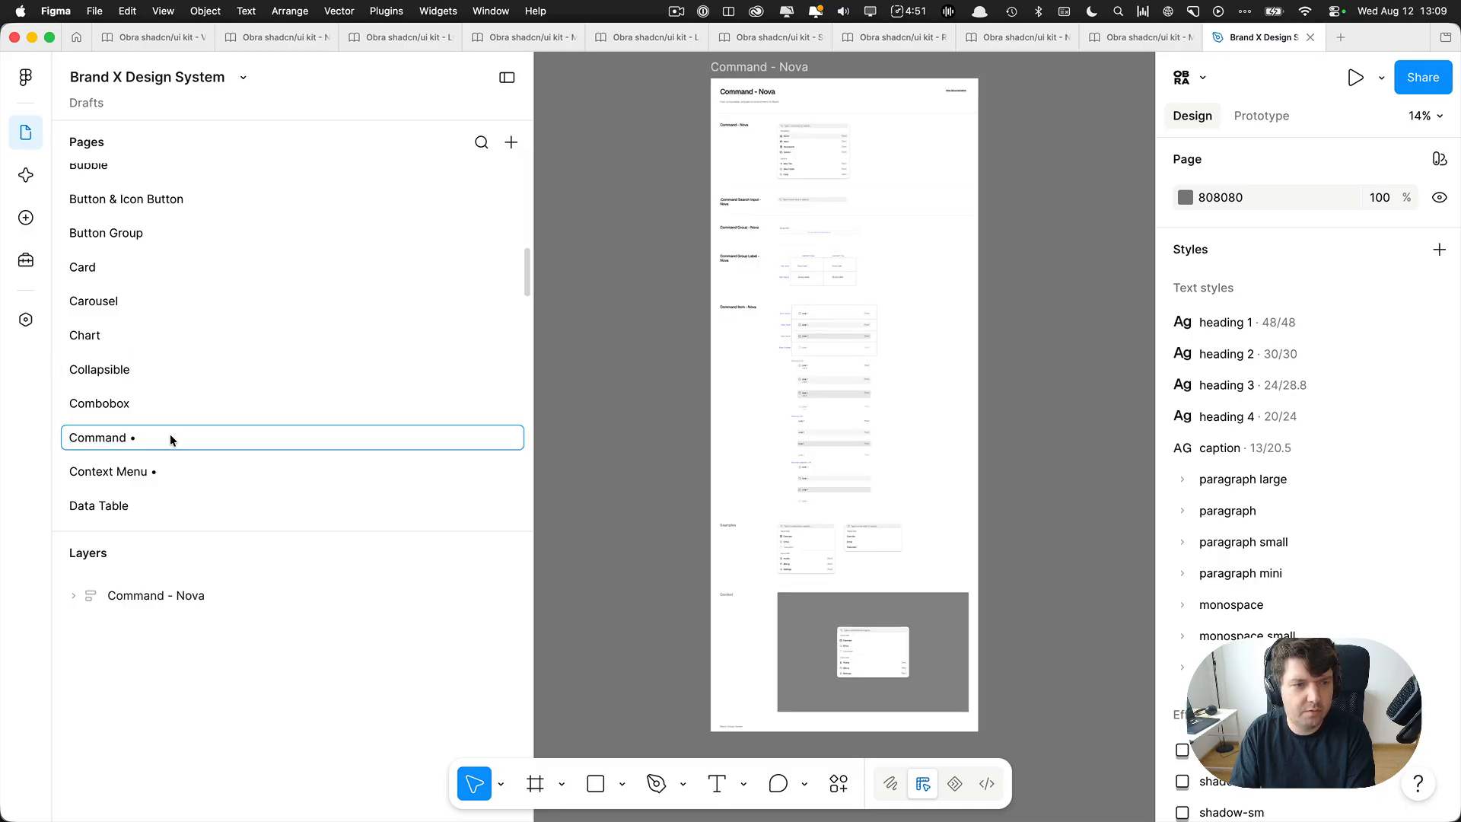
{"action": "key", "text": "BackSpace"}
{"action": "key", "text": "BackSpace"}
Remove the trailing bullet from the Context Menu page's name.
{"action": "left_click", "coordinate": [165, 465]}
{"action": "double_click", "coordinate": [180, 468]}
{"action": "left_click", "coordinate": [179, 468]}
{"action": "key", "text": "BackSpace"}
{"action": "key", "text": "BackSpace"}
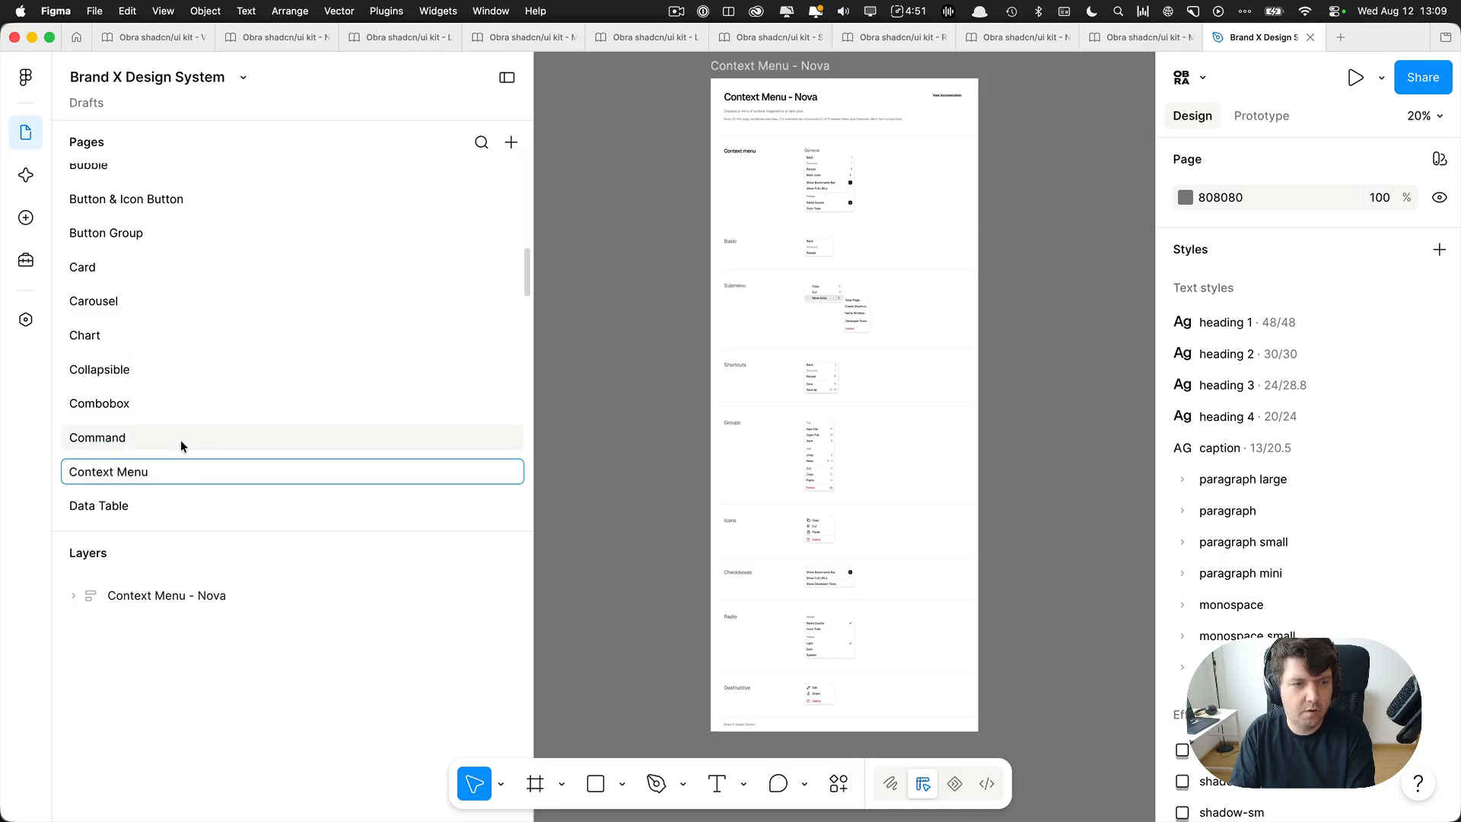
Remove the trailing bullet from the Date Picker & Calendar page's name.
{"action": "scroll", "coordinate": [182, 434], "scroll_direction": "down", "scroll_amount": 3}
{"action": "left_click", "coordinate": [185, 408]}
{"action": "double_click", "coordinate": [185, 409]}
{"action": "left_click", "coordinate": [237, 409]}
{"action": "key", "text": "BackSpace"}
{"action": "key", "text": "BackSpace"}
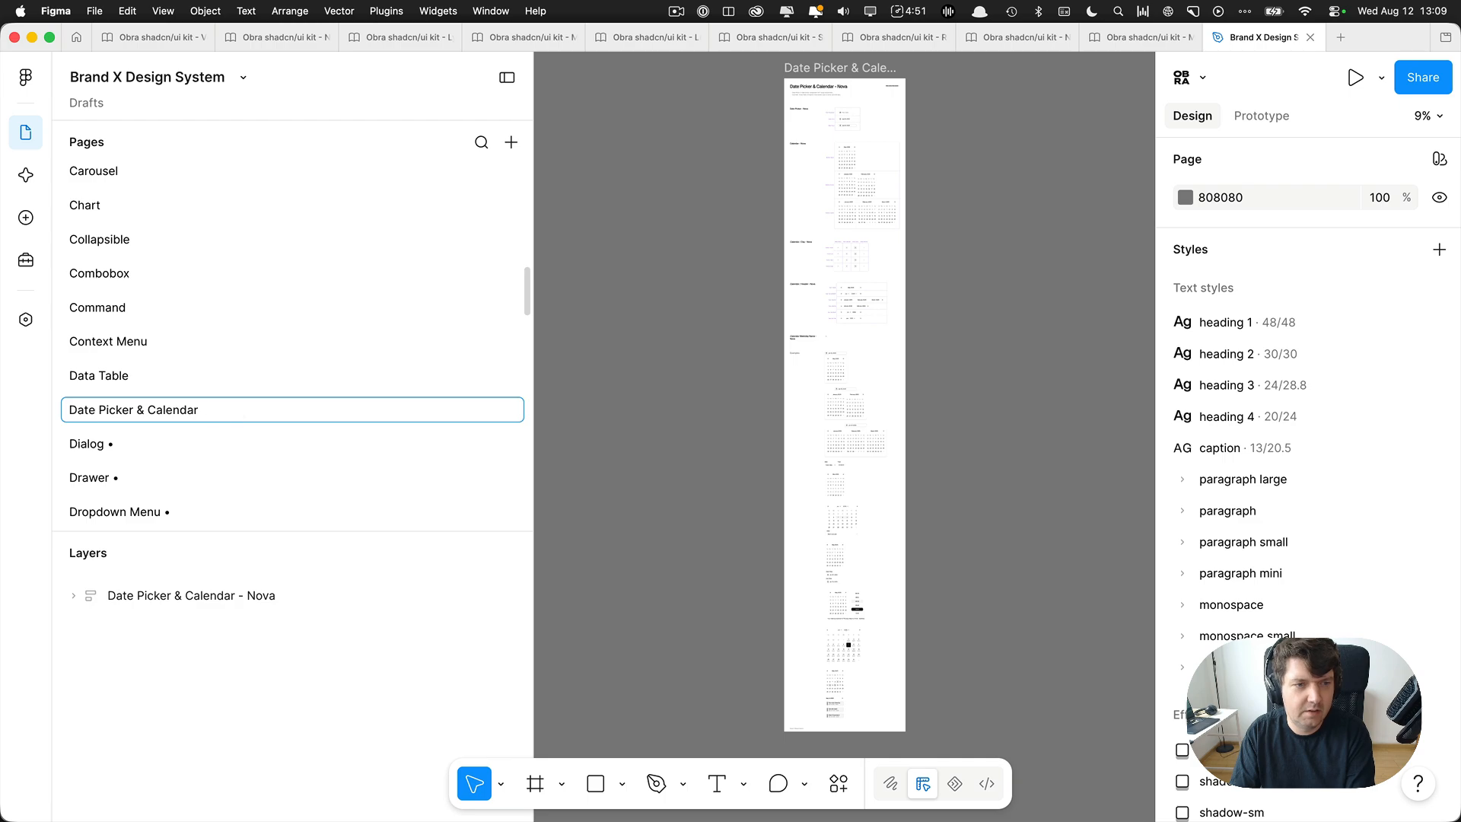
Remove the trailing bullet from the Dialog page's name.
{"action": "left_click", "coordinate": [171, 437]}
{"action": "double_click", "coordinate": [152, 438]}
{"action": "left_click", "coordinate": [176, 441]}
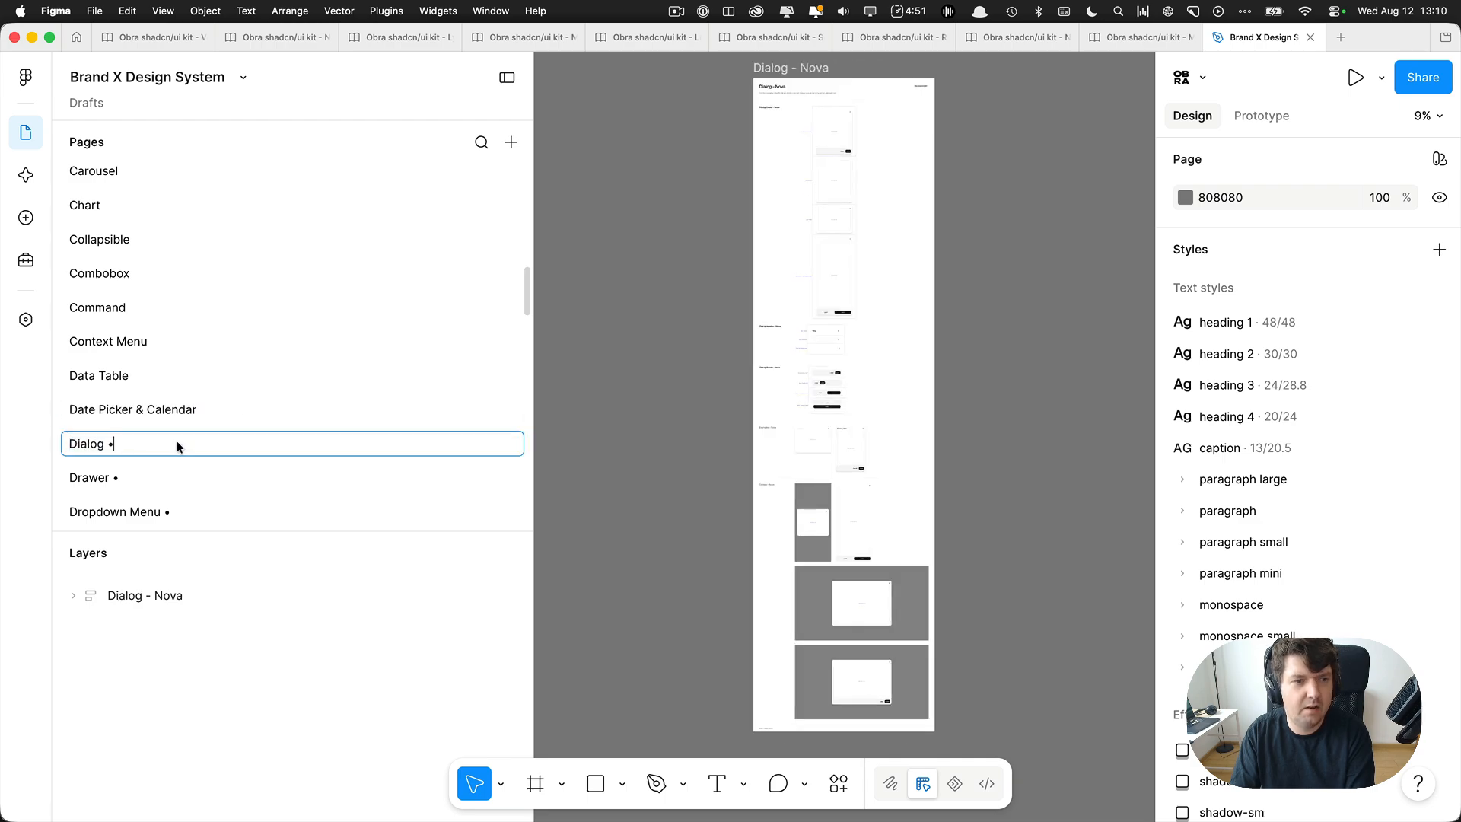
{"action": "key", "text": "BackSpace"}
{"action": "key", "text": "BackSpace"}
Remove the trailing bullet from the Drawer page's name.
{"action": "left_click", "coordinate": [157, 475]}
{"action": "double_click", "coordinate": [157, 474]}
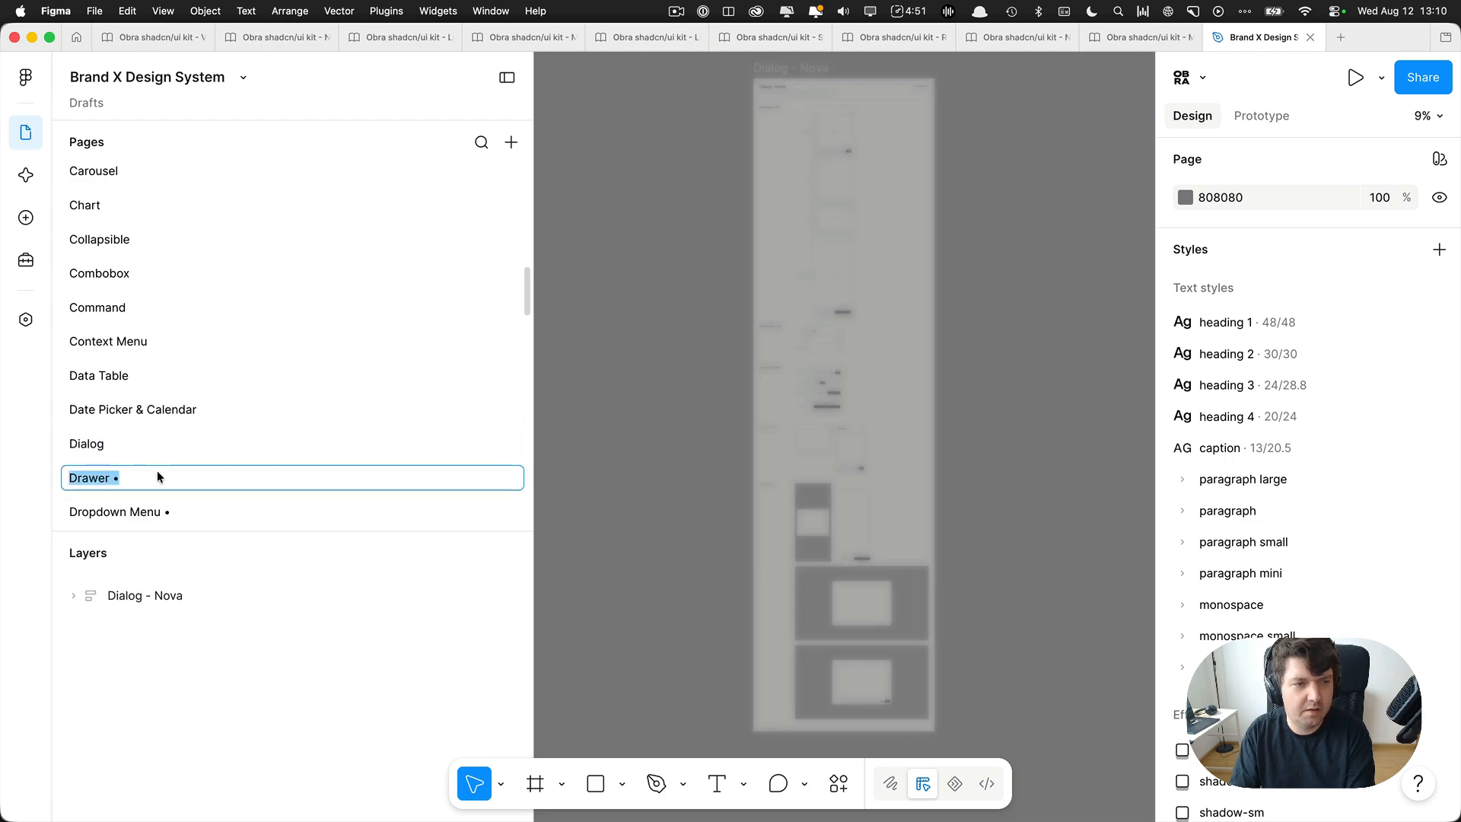
{"action": "left_click", "coordinate": [166, 473]}
{"action": "key", "text": "BackSpace"}
{"action": "key", "text": "BackSpace"}
Remove the trailing bullet from the Dropdown Menu page's name.
{"action": "scroll", "coordinate": [194, 433], "scroll_direction": "down", "scroll_amount": 2}
{"action": "left_click", "coordinate": [189, 428]}
{"action": "double_click", "coordinate": [189, 427]}
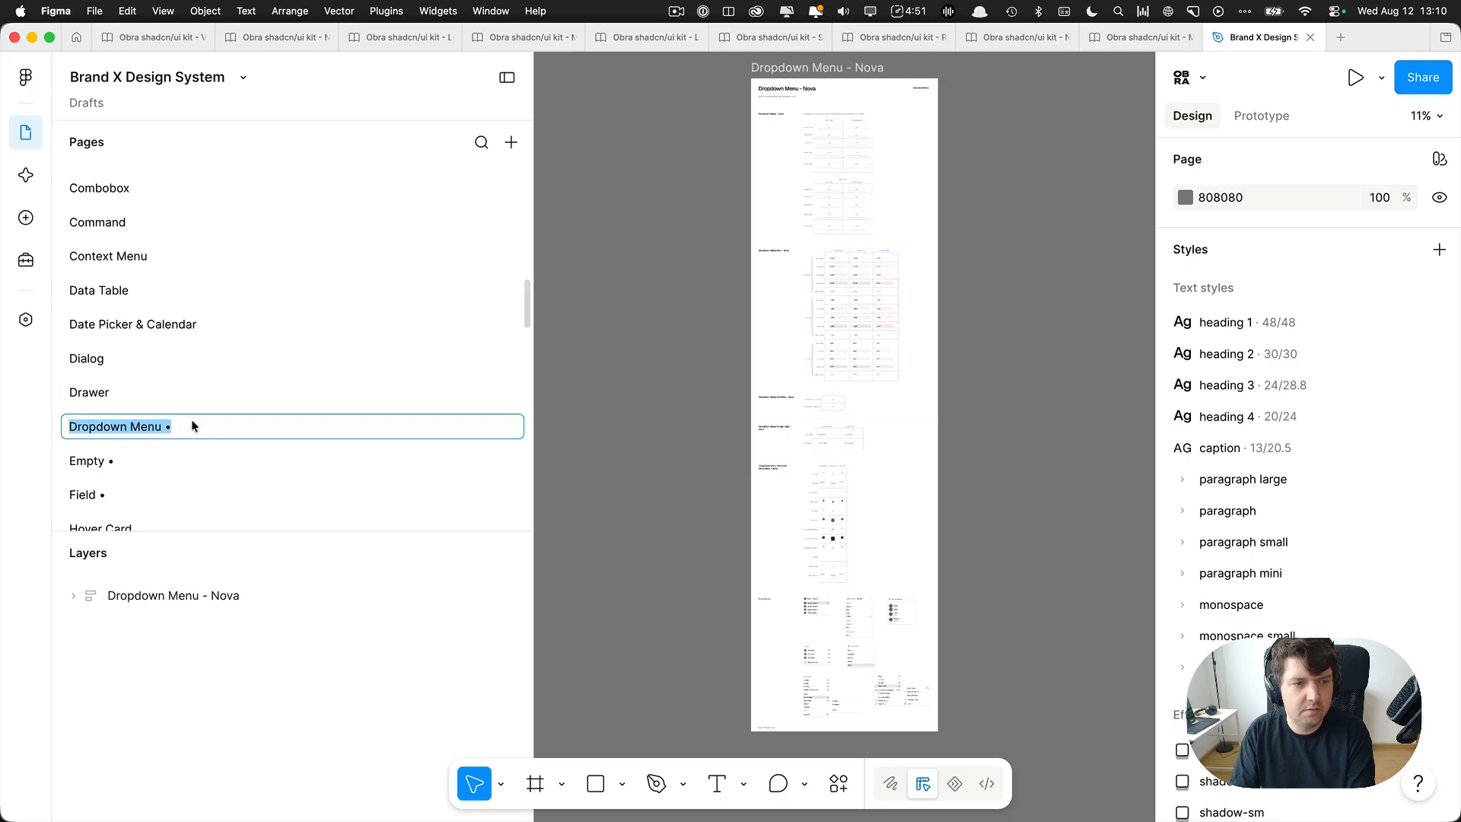
{"action": "left_click", "coordinate": [186, 427]}
{"action": "key", "text": "BackSpace"}
{"action": "key", "text": "BackSpace"}
Remove the trailing bullet from the Empty page's name.
{"action": "left_click", "coordinate": [155, 461]}
{"action": "double_click", "coordinate": [155, 460]}
{"action": "left_click", "coordinate": [155, 459]}
{"action": "key", "text": "BackSpace"}
{"action": "key", "text": "BackSpace"}
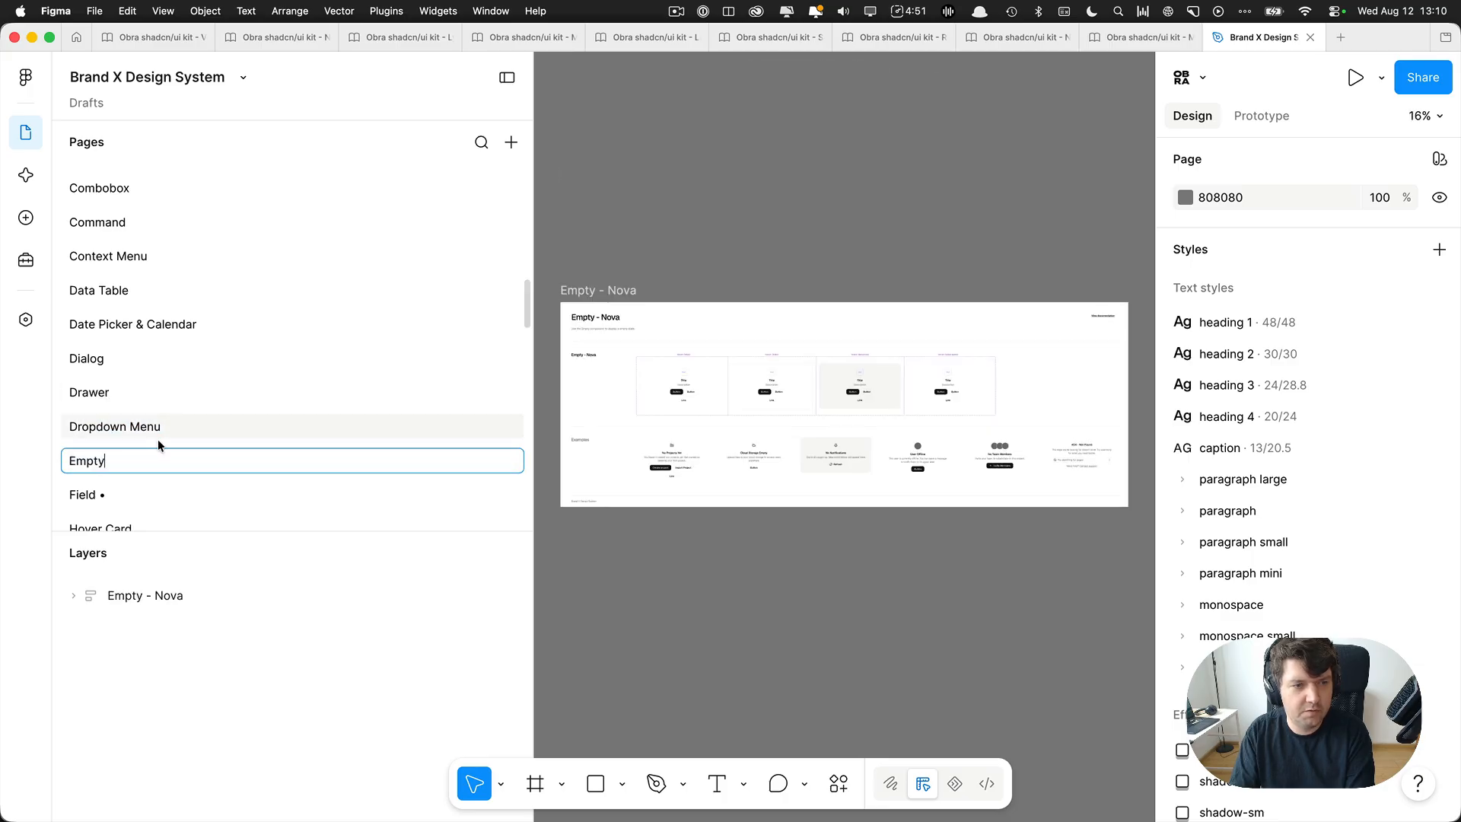
Remove the trailing bullet from the Field page's name.
{"action": "scroll", "coordinate": [152, 427], "scroll_direction": "down", "scroll_amount": 2}
{"action": "left_click", "coordinate": [146, 404]}
{"action": "double_click", "coordinate": [146, 404]}
{"action": "left_click", "coordinate": [160, 406]}
{"action": "key", "text": "BackSpace"}
{"action": "key", "text": "BackSpace"}
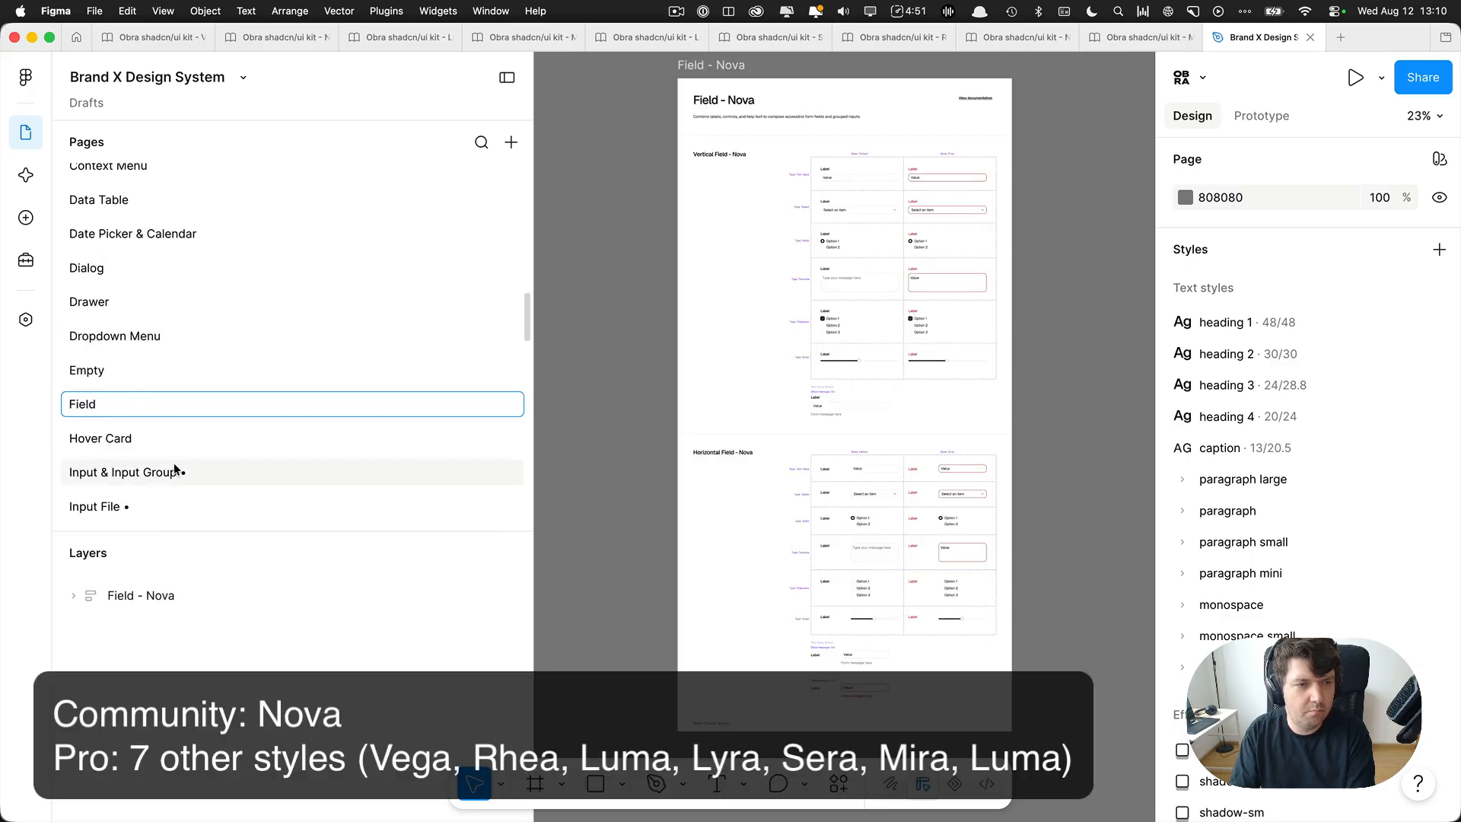
Remove the trailing bullet from the Input & Input Group page's name.
{"action": "left_click", "coordinate": [182, 474]}
{"action": "double_click", "coordinate": [169, 474]}
{"action": "left_click", "coordinate": [201, 470]}
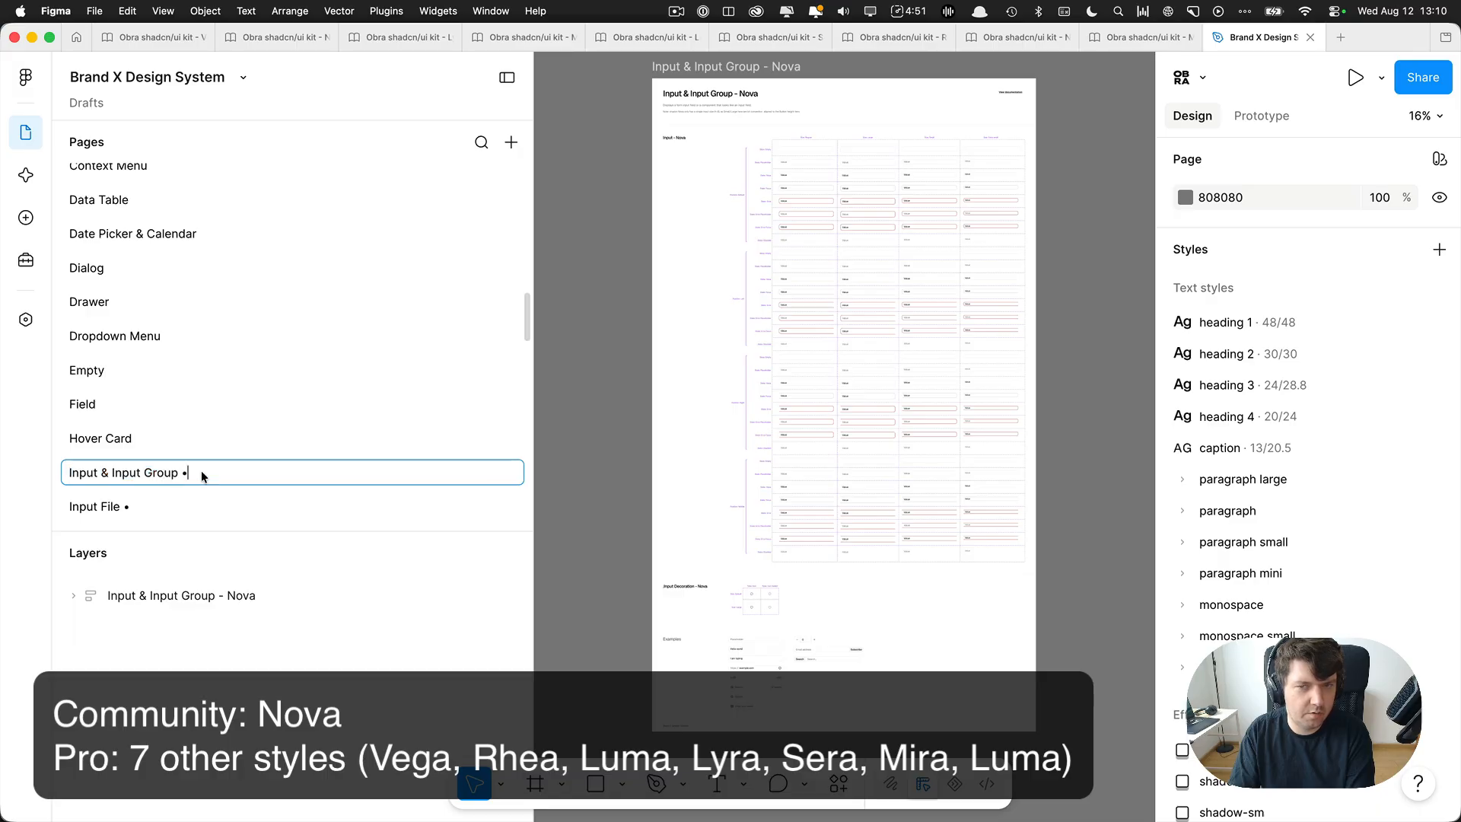
{"action": "key", "text": "BackSpace"}
{"action": "key", "text": "BackSpace"}
{"action": "scroll", "coordinate": [198, 464], "scroll_direction": "down", "scroll_amount": 2}
{"action": "key", "text": "Return"}
Remove the trailing bullets from the Input File and Input OTP page names.
{"action": "double_click", "coordinate": [171, 427]}
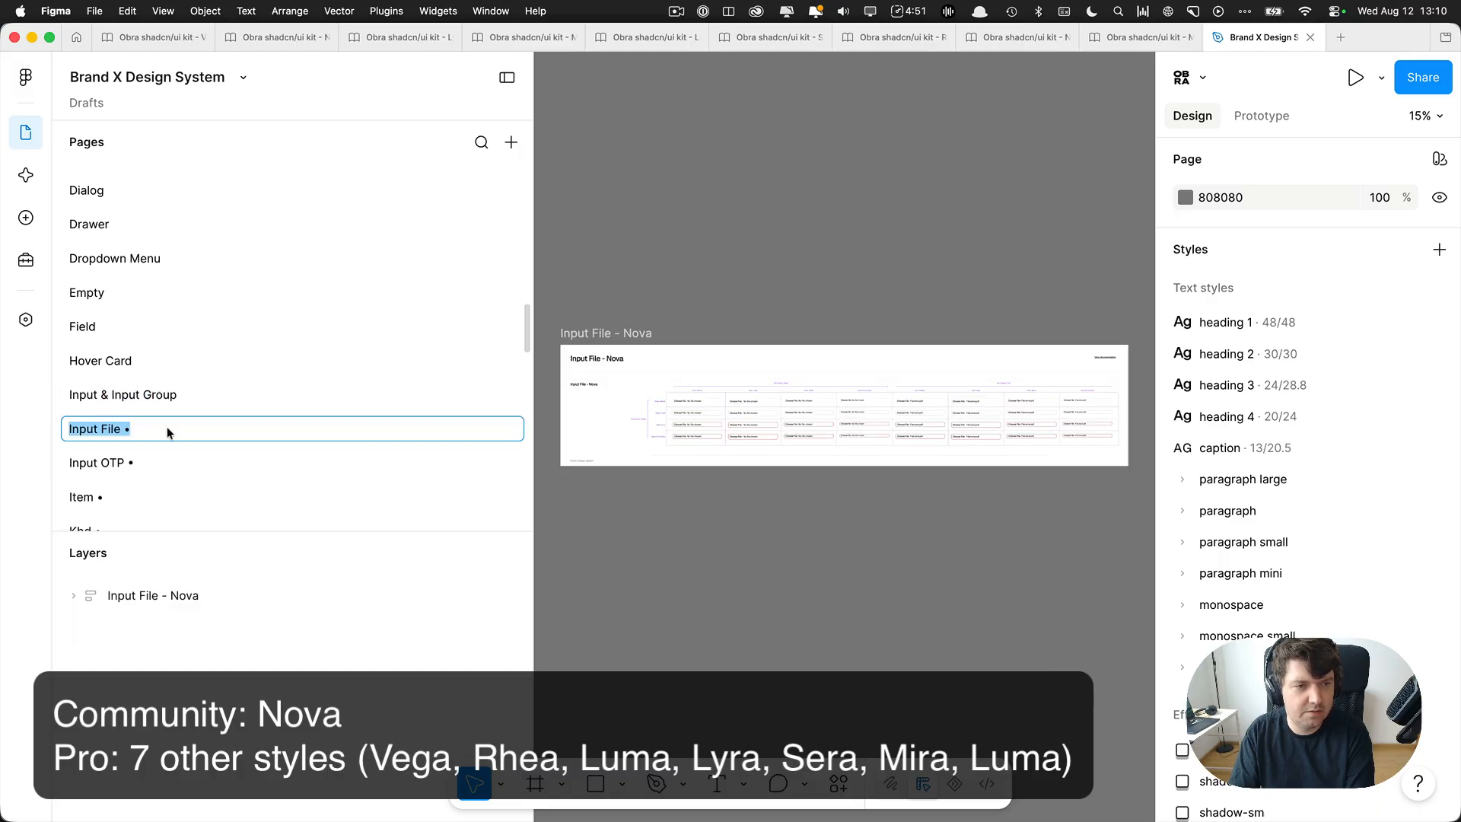
{"action": "double_click", "coordinate": [155, 458]}
{"action": "key", "text": "Right"}
{"action": "key", "text": "BackSpace"}
Remove the trailing bullet from the Item page's name.
{"action": "left_click", "coordinate": [140, 487]}
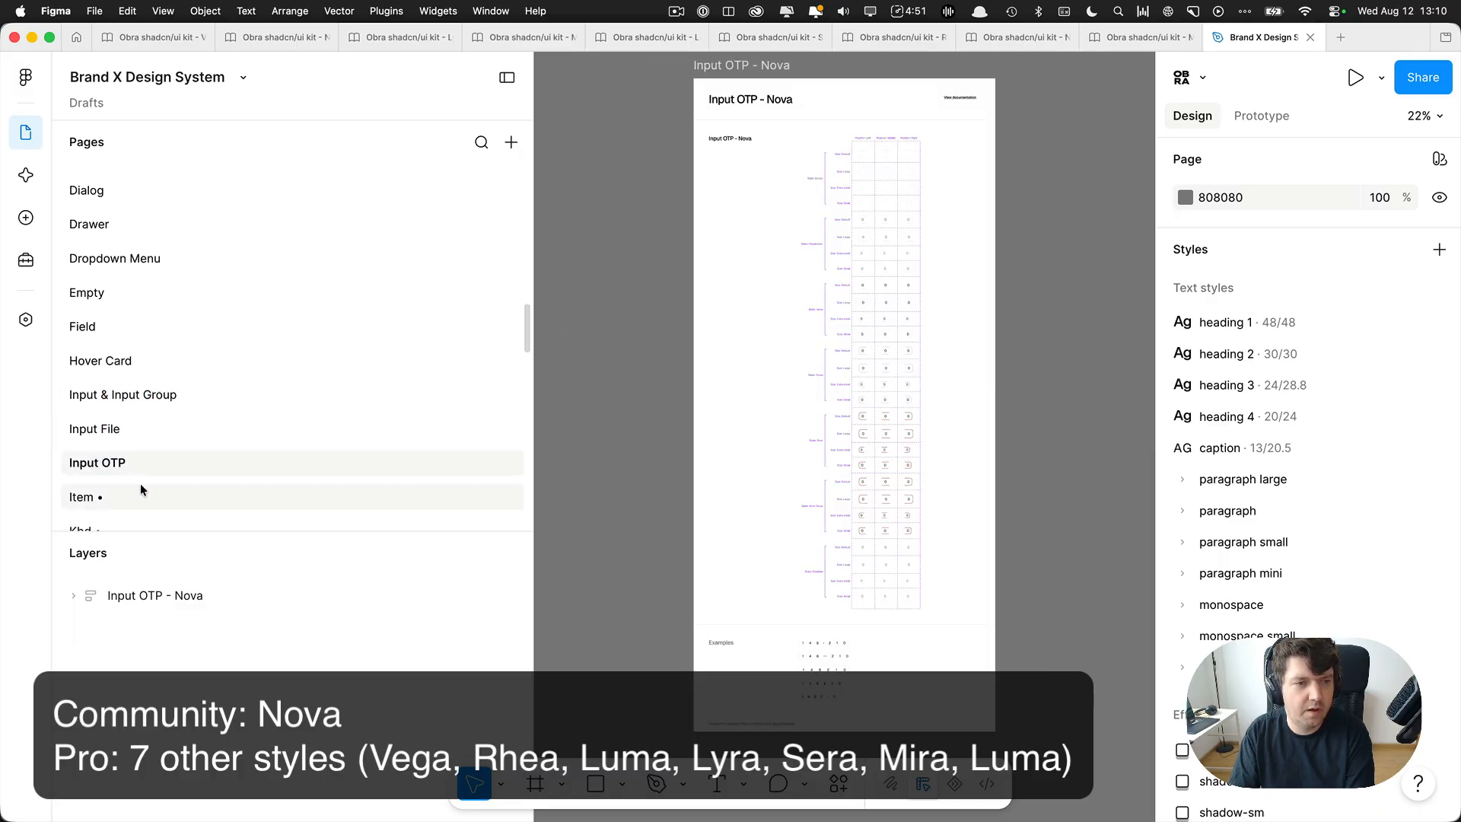
{"action": "scroll", "coordinate": [123, 489], "scroll_direction": "down", "scroll_amount": 1}
{"action": "double_click", "coordinate": [124, 476]}
{"action": "key", "text": "Right"}
{"action": "key", "text": "BackSpace"}
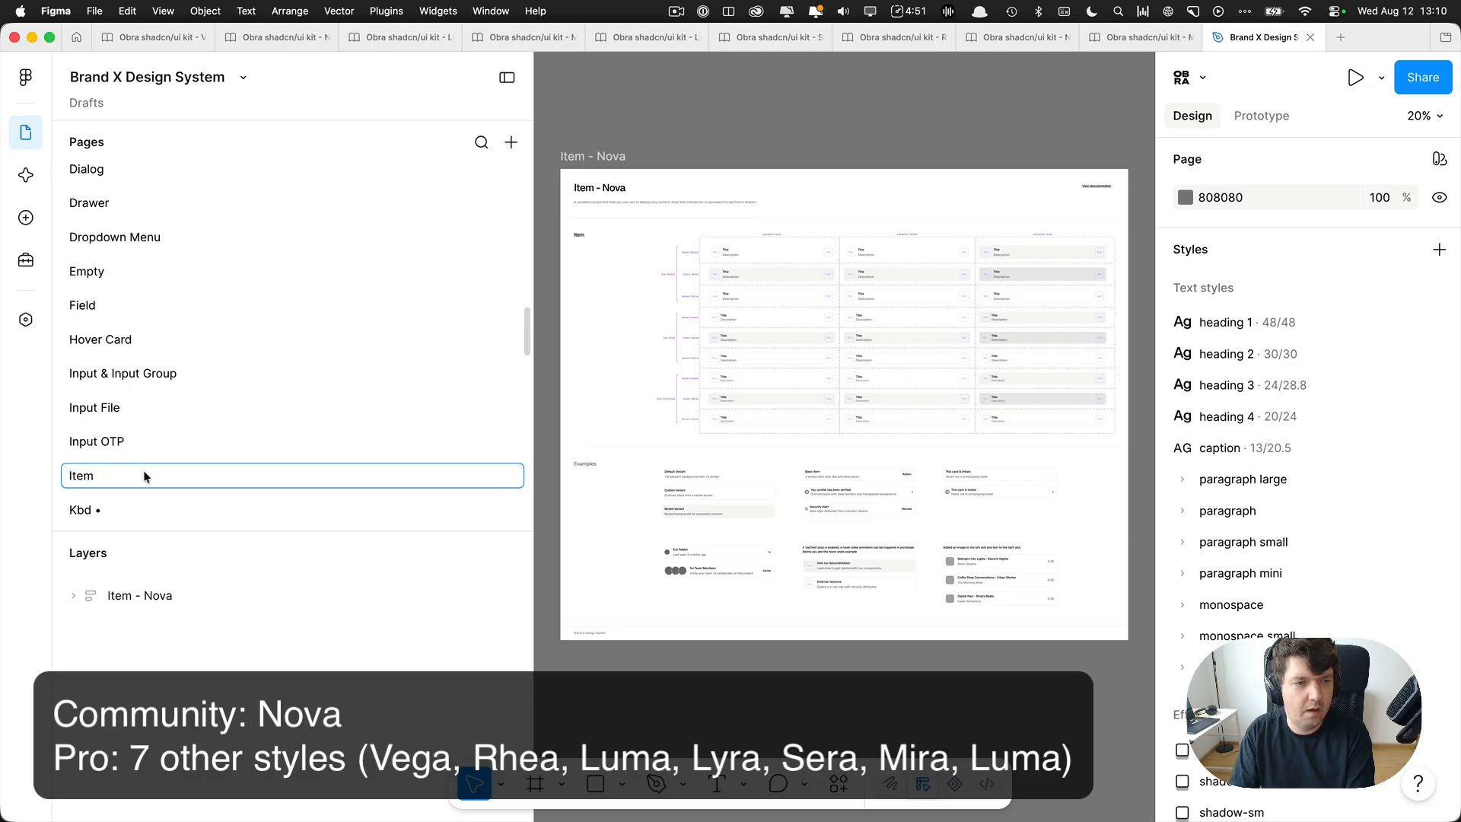
Narrow the pages and layers sidebar to give the canvas more room.
{"action": "scroll", "coordinate": [196, 369], "scroll_direction": "down", "scroll_amount": 3}
{"action": "scroll", "coordinate": [248, 286], "scroll_direction": "up", "scroll_amount": 15}
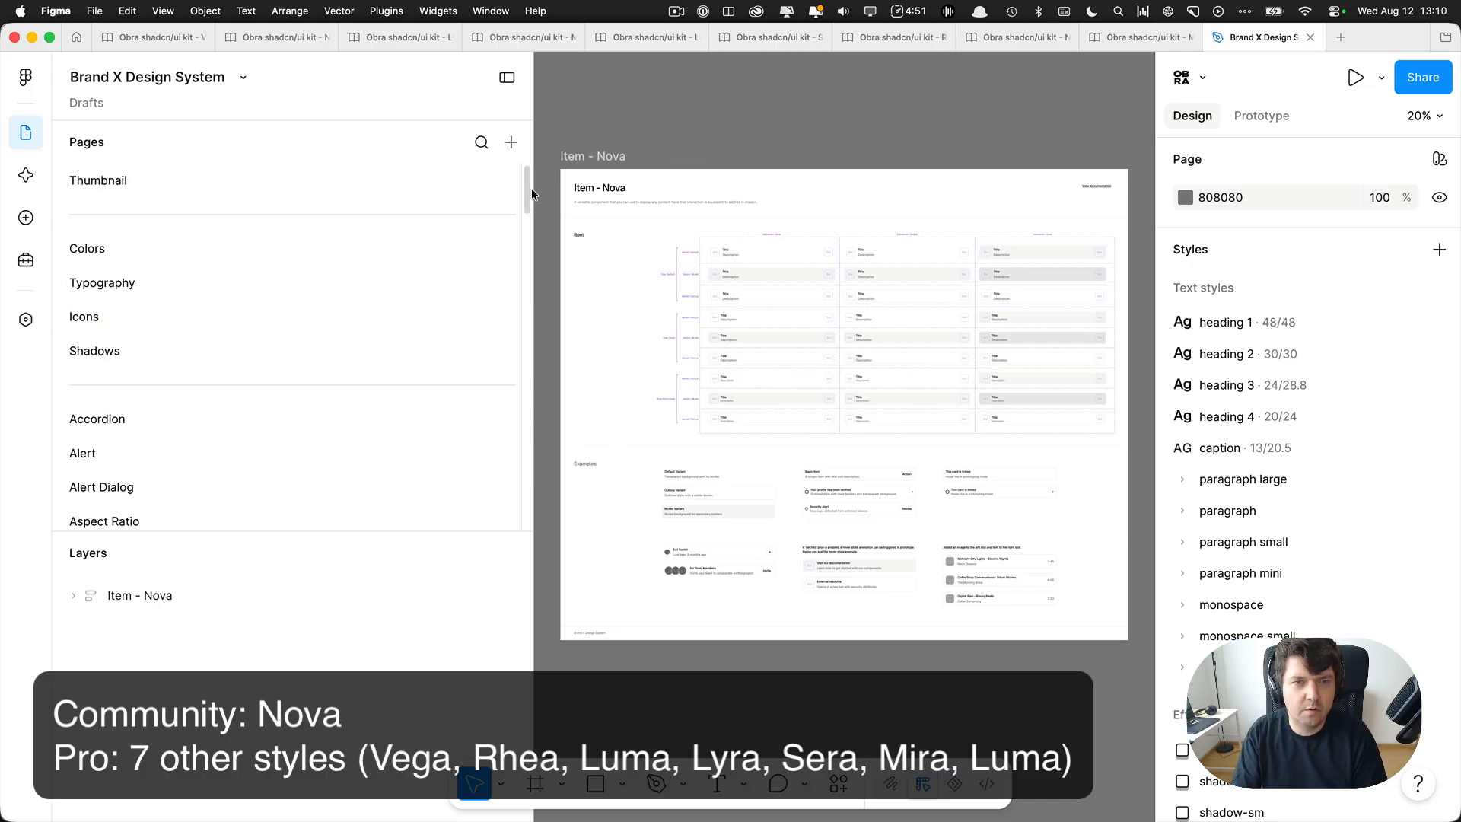
{"action": "left_click_drag", "start_coordinate": [537, 189], "coordinate": [441, 199]}
{"action": "scroll", "coordinate": [579, 255], "scroll_direction": "right", "scroll_amount": 1}
{"action": "scroll", "coordinate": [574, 258], "scroll_direction": "up", "scroll_amount": 1}
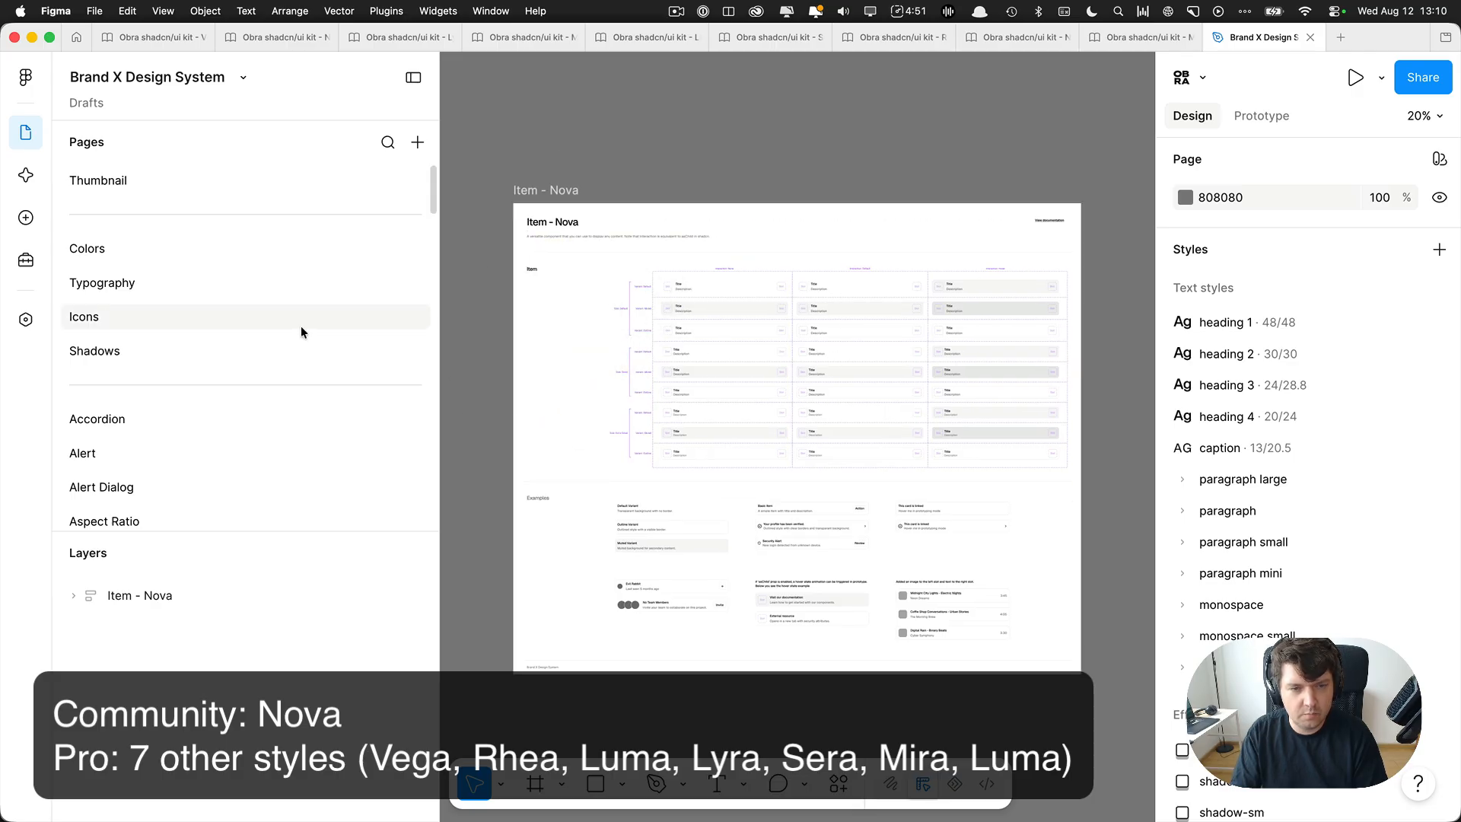
Open the file's variables and move and enlarge the Variables window to show the theme collection.
{"action": "left_click", "coordinate": [25, 319]}
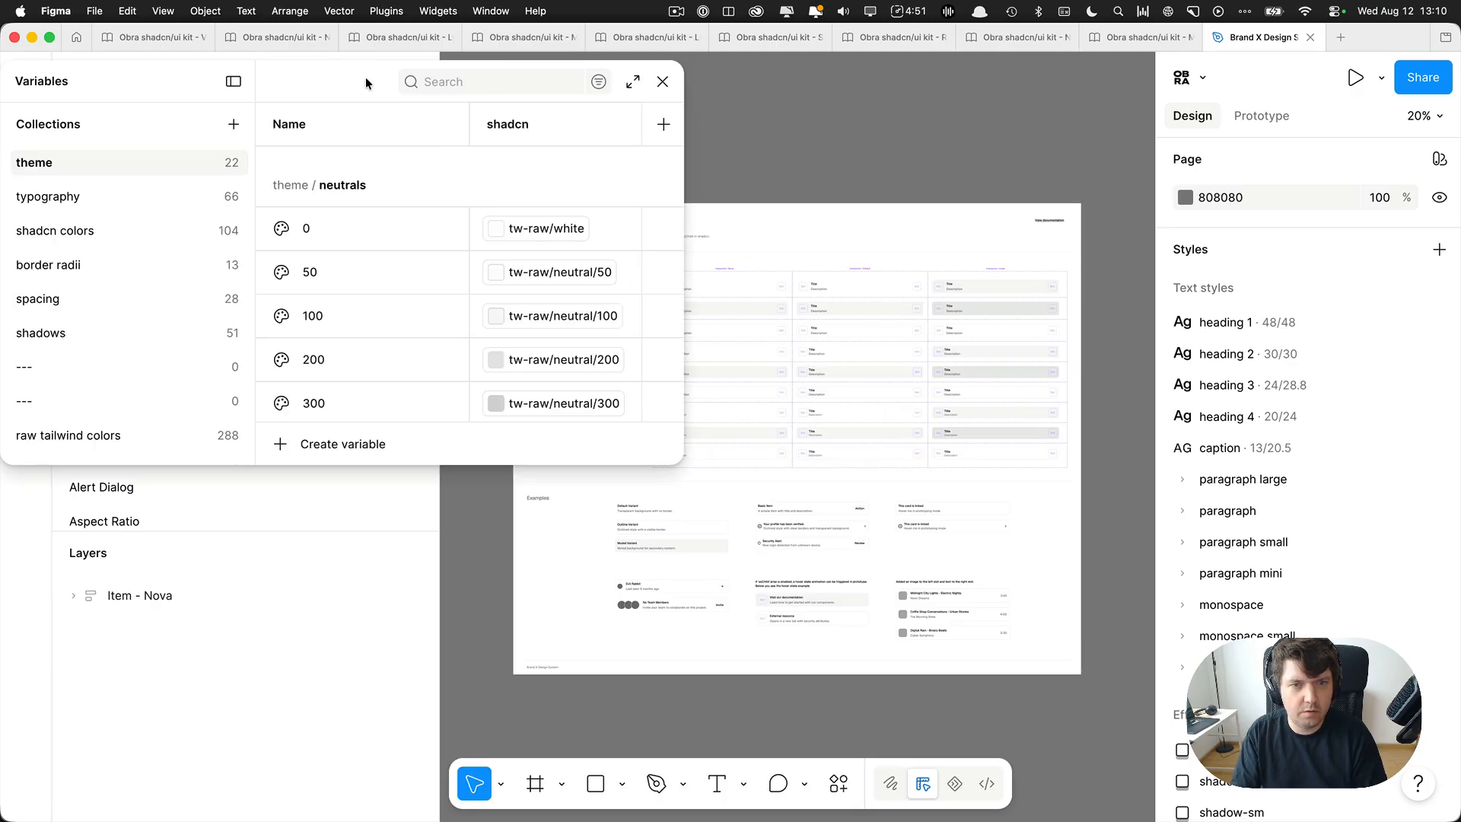
{"action": "left_click_drag", "start_coordinate": [365, 76], "coordinate": [504, 102]}
{"action": "left_click", "coordinate": [771, 108]}
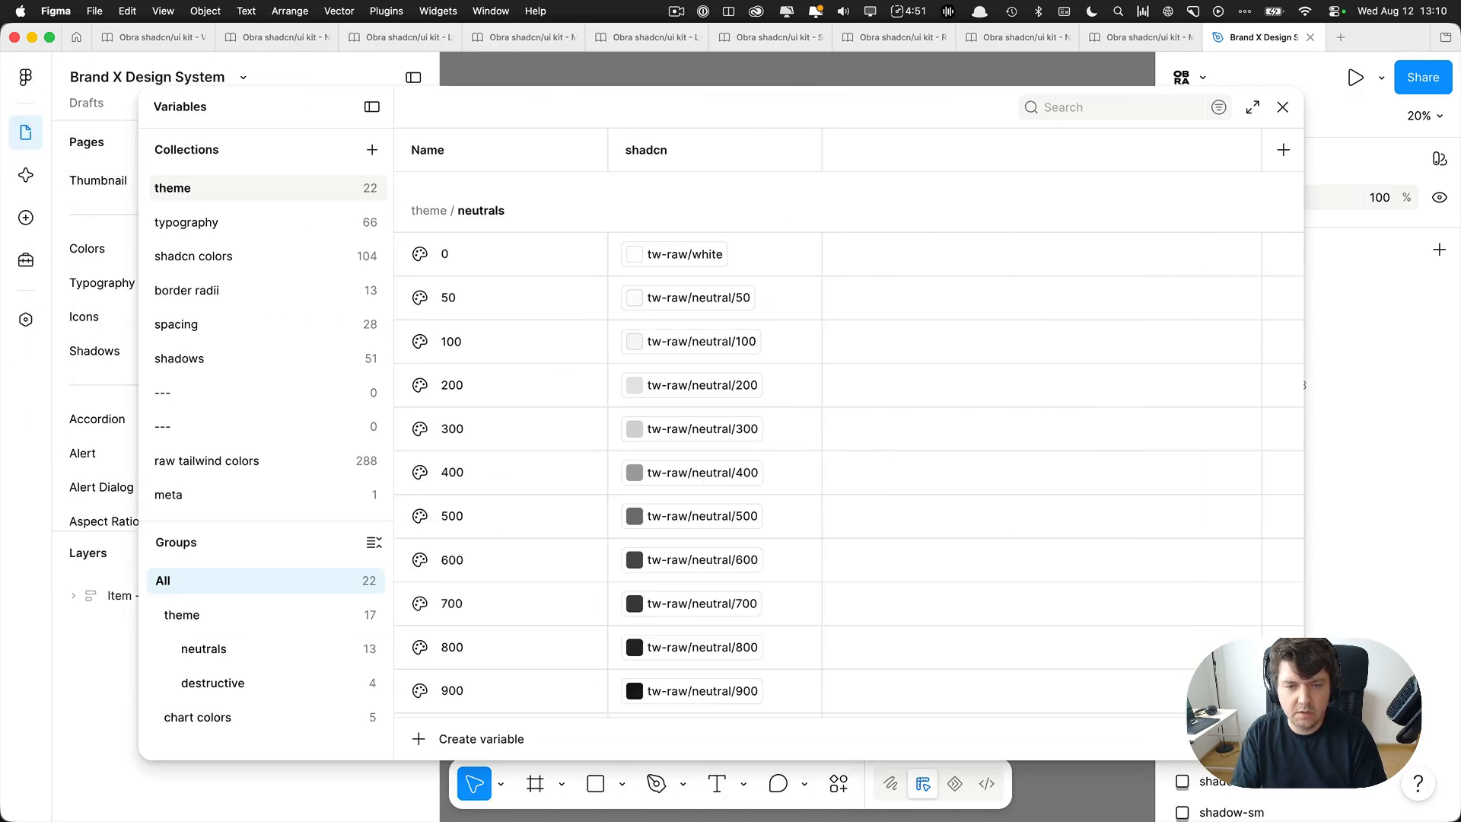
Switch to Safari and open the shadcn/ui website at ui.shadcn.com.
{"action": "key", "text": "alt+space"}
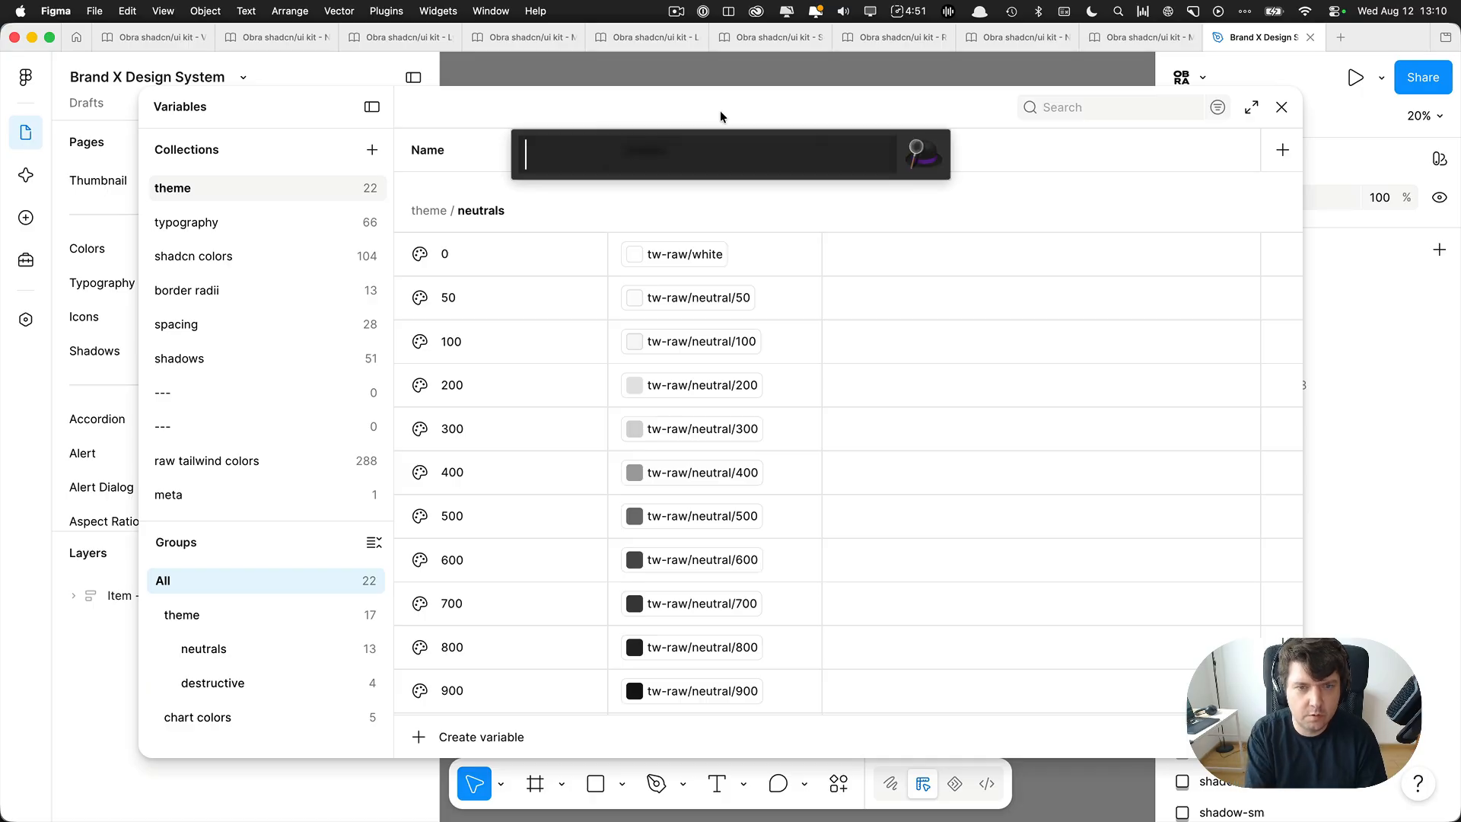
{"action": "type", "text": "sa"}
{"action": "key", "text": "Return"}
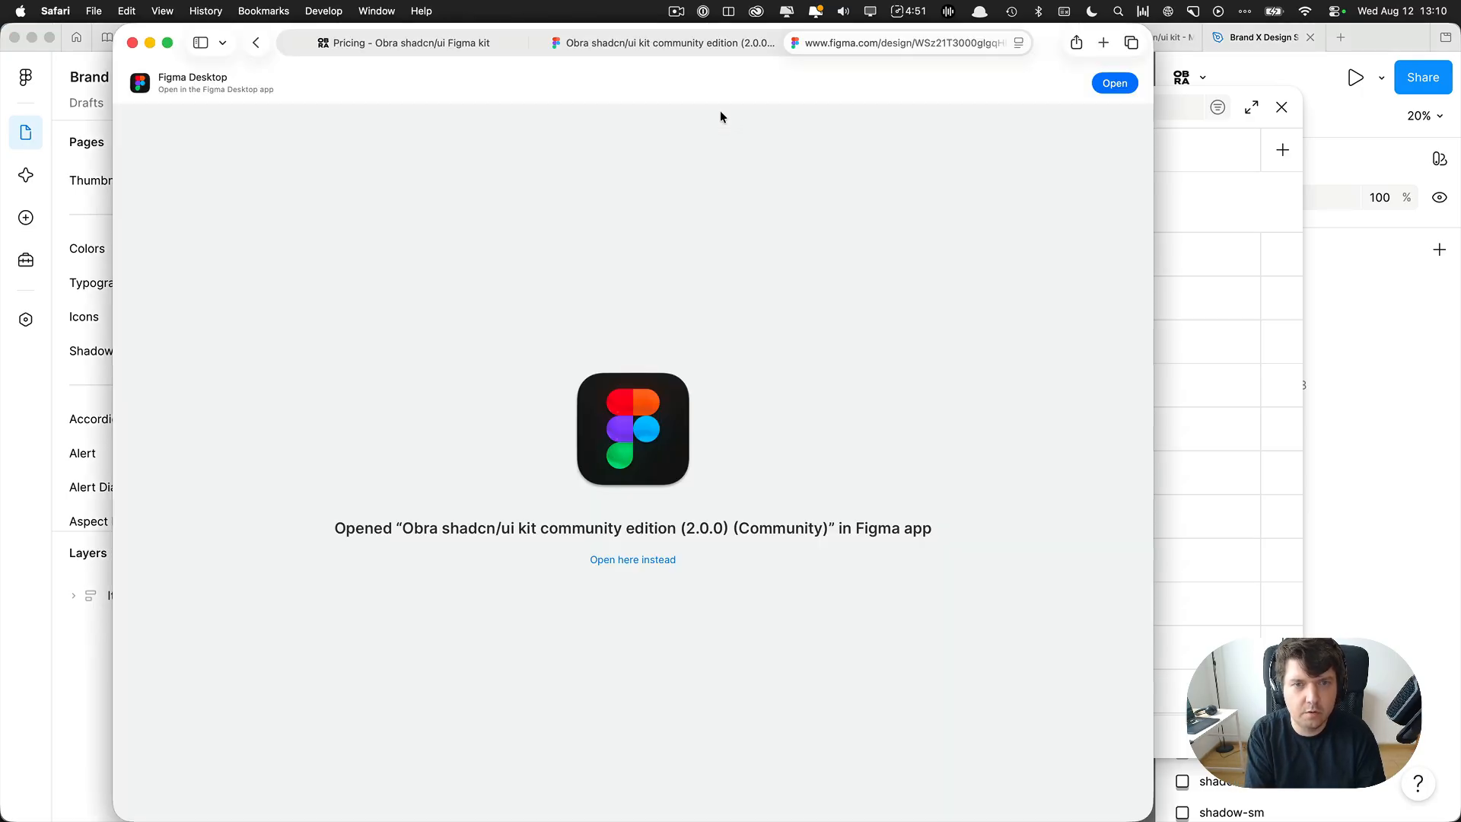
{"action": "key", "text": "super+l"}
{"action": "type", "text": "ui"}
{"action": "key", "text": "Return"}
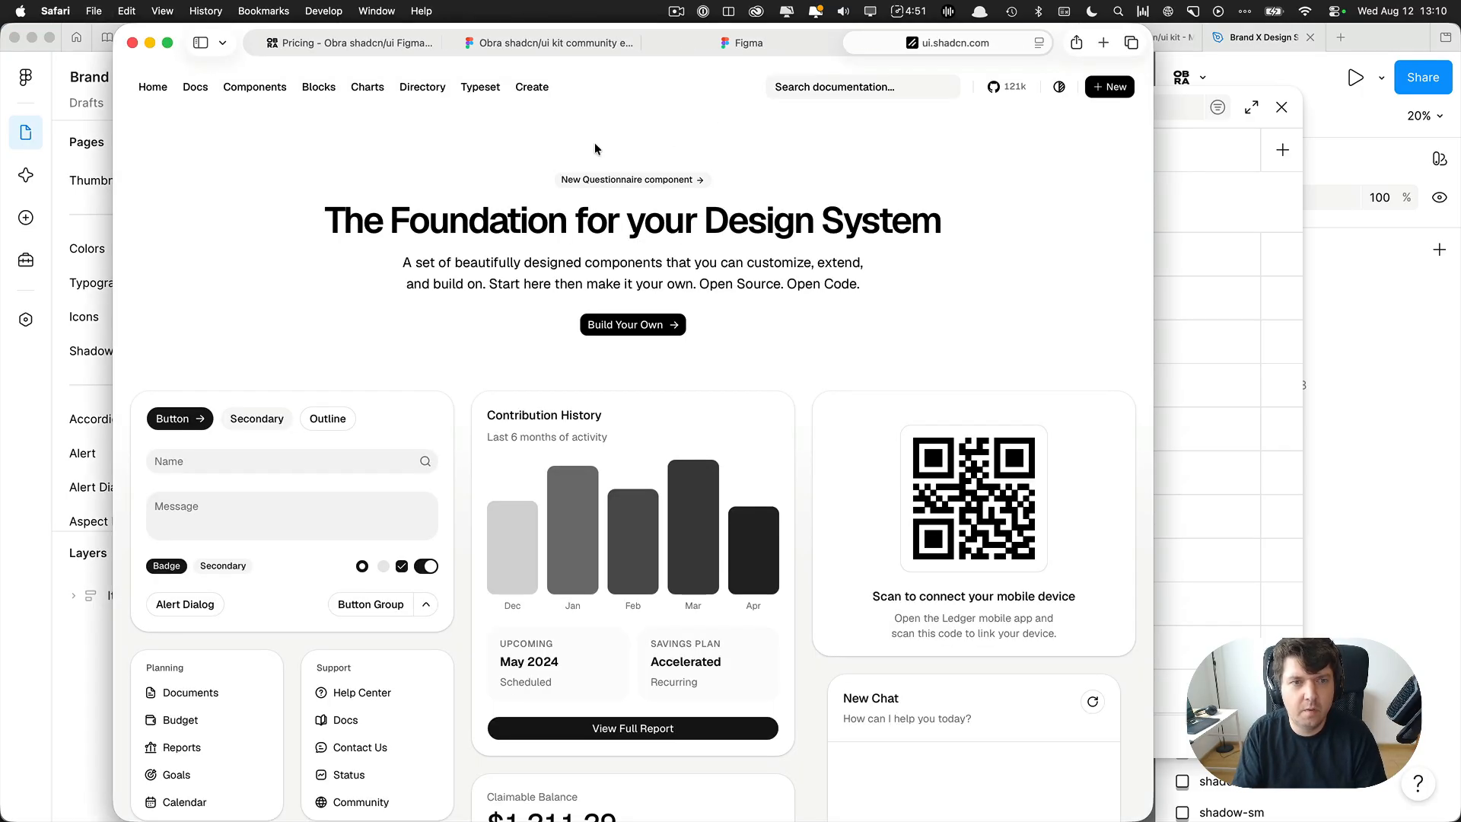
Open the shadcn/ui Create page and set the base color to Olive.
{"action": "left_click", "coordinate": [538, 89]}
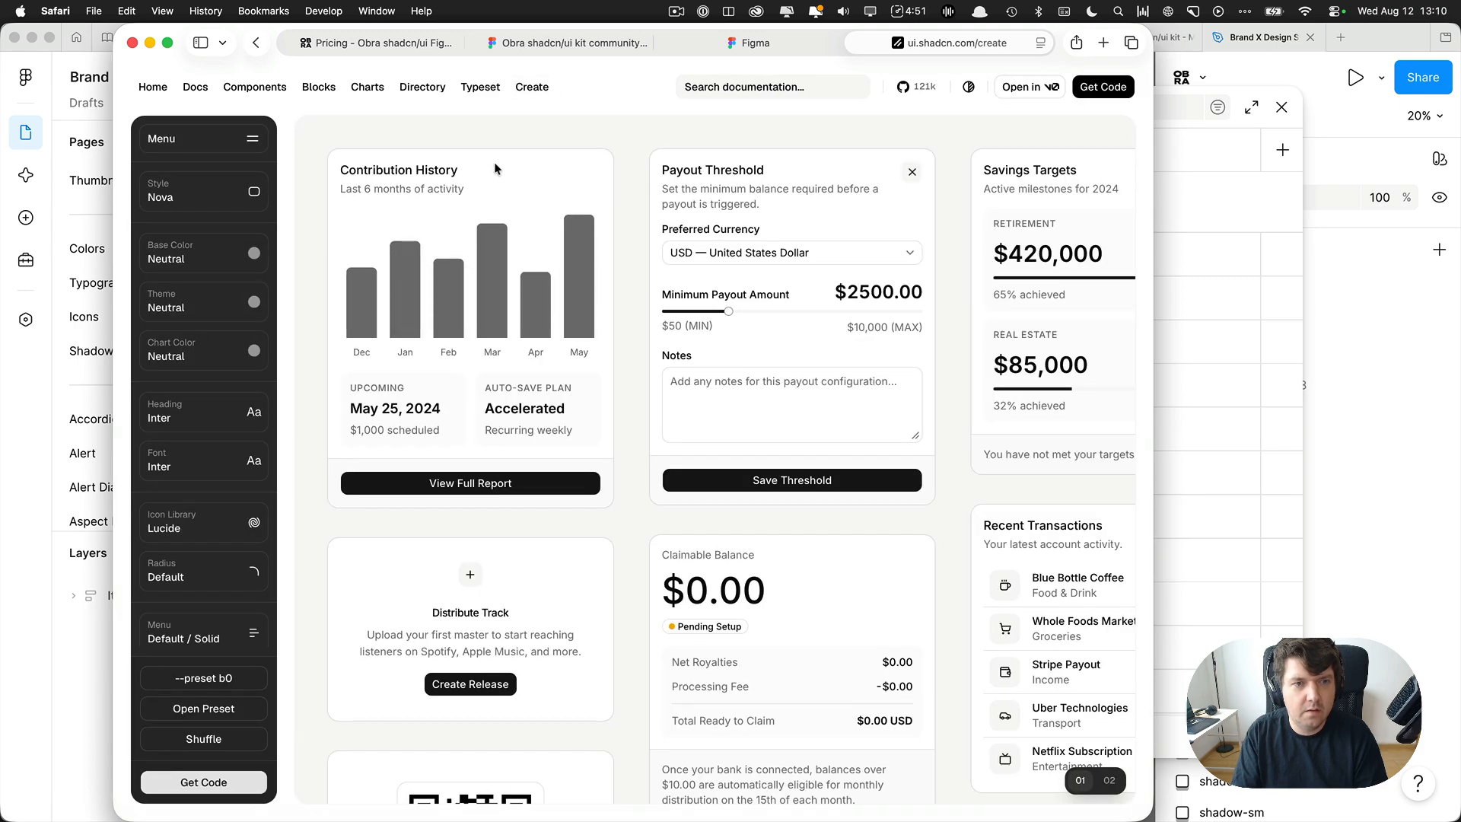
{"action": "left_click", "coordinate": [179, 253]}
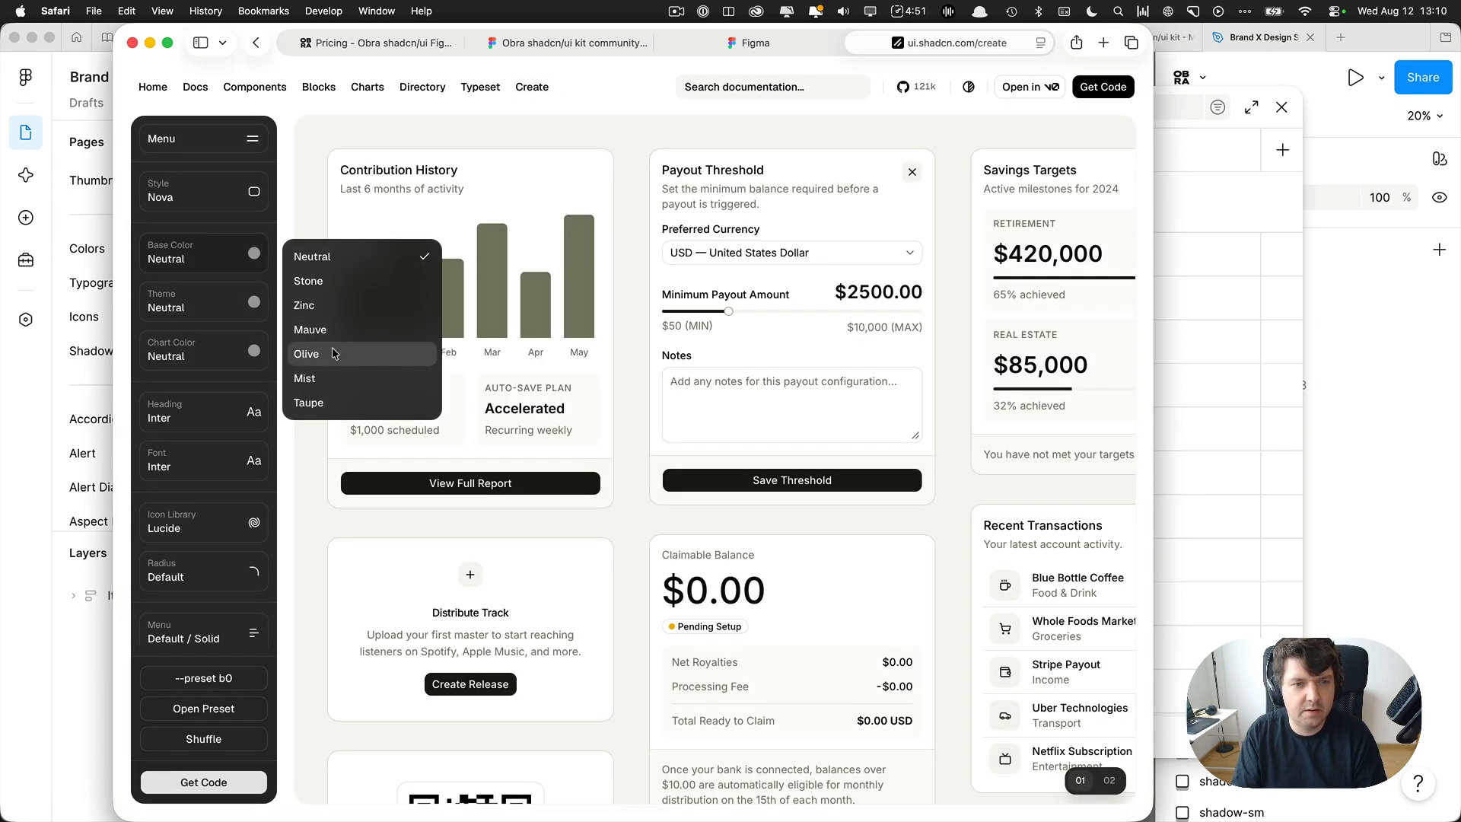
{"action": "left_click", "coordinate": [318, 218]}
Set the theme color to Emerald and the chart color to Orange.
{"action": "left_click", "coordinate": [218, 310]}
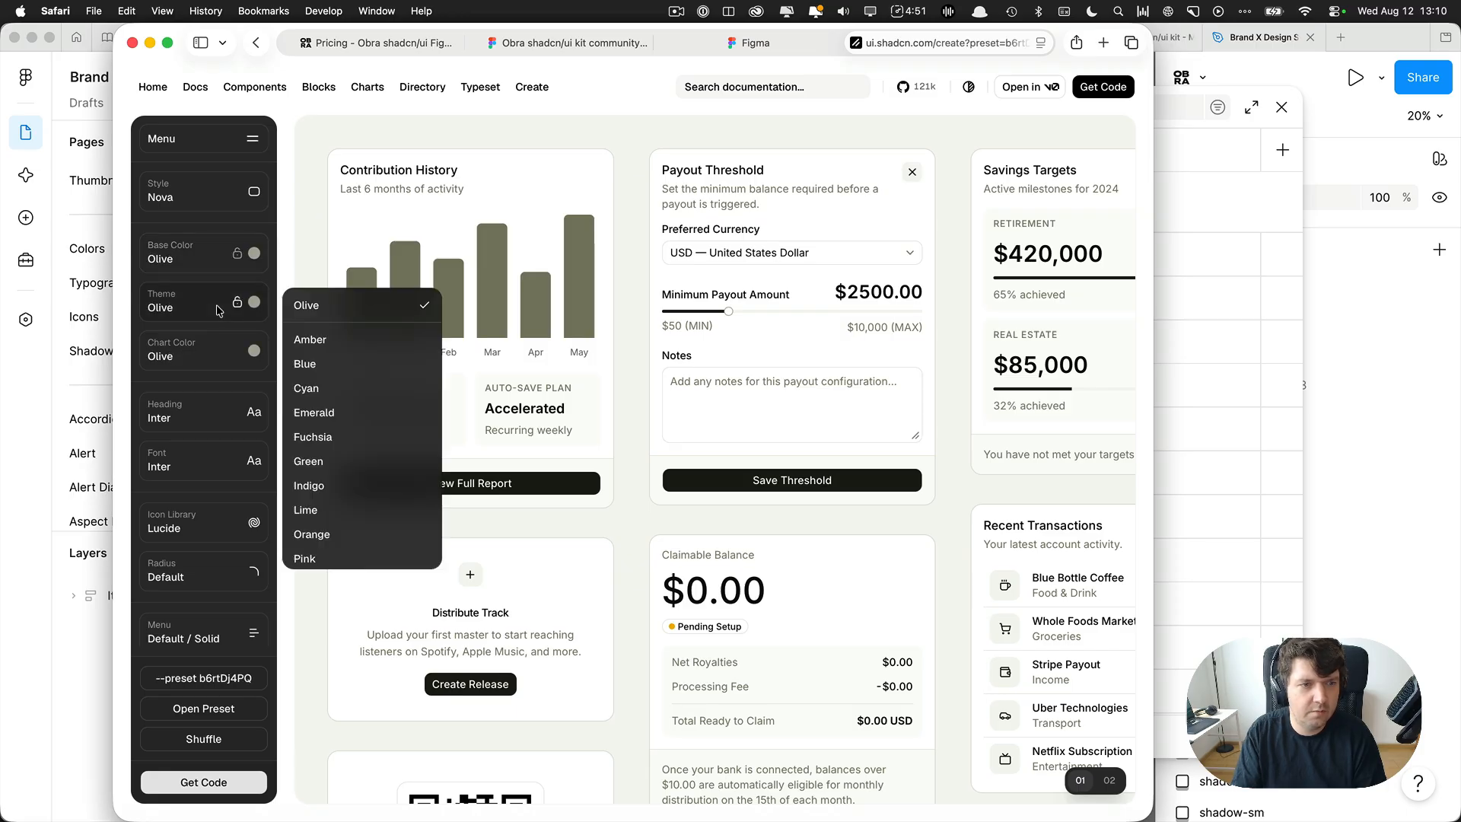
{"action": "scroll", "coordinate": [341, 484], "scroll_direction": "down", "scroll_amount": 3}
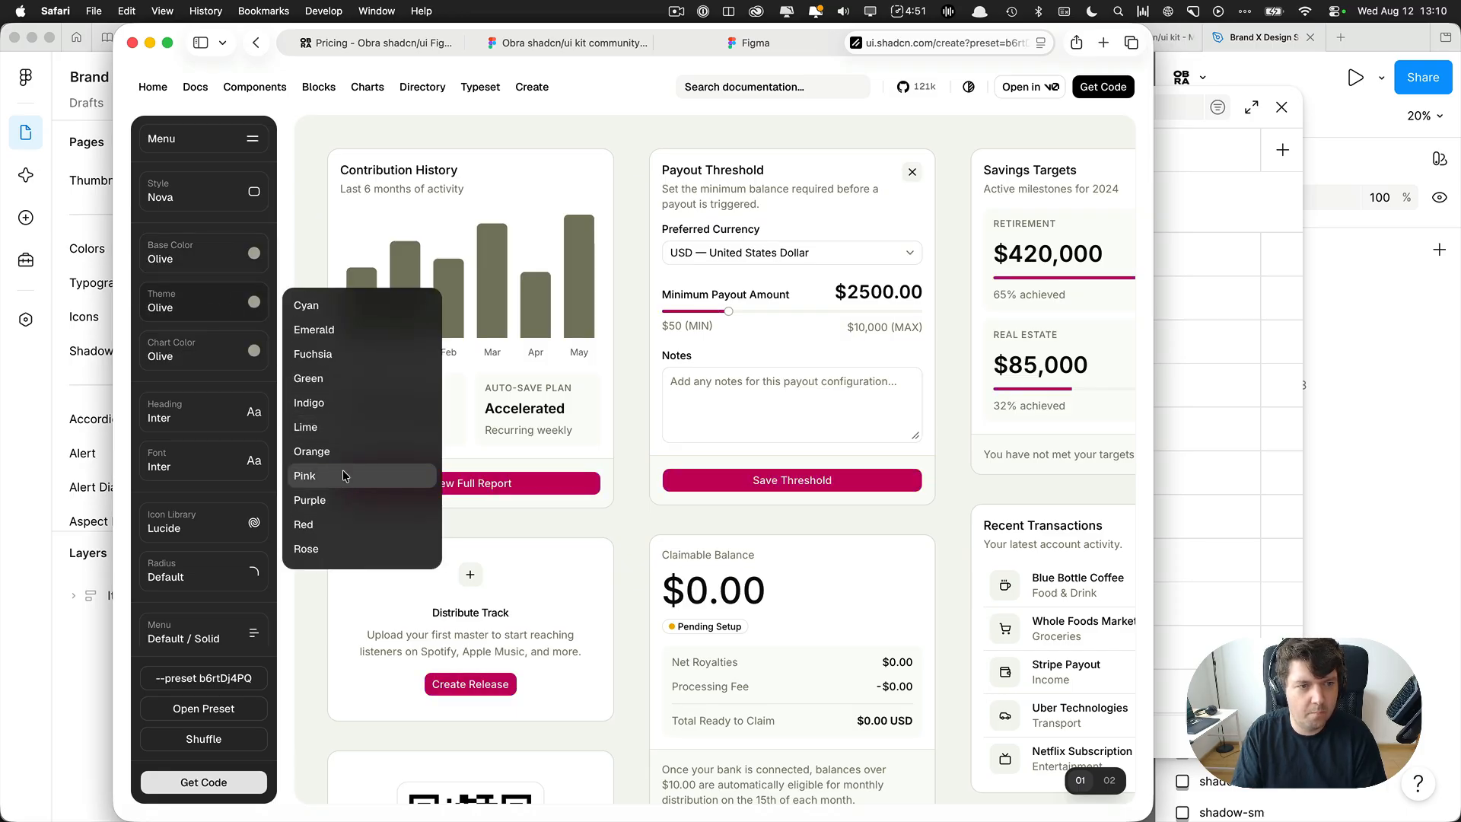
{"action": "scroll", "coordinate": [343, 474], "scroll_direction": "down", "scroll_amount": 1}
{"action": "scroll", "coordinate": [345, 391], "scroll_direction": "up", "scroll_amount": 2}
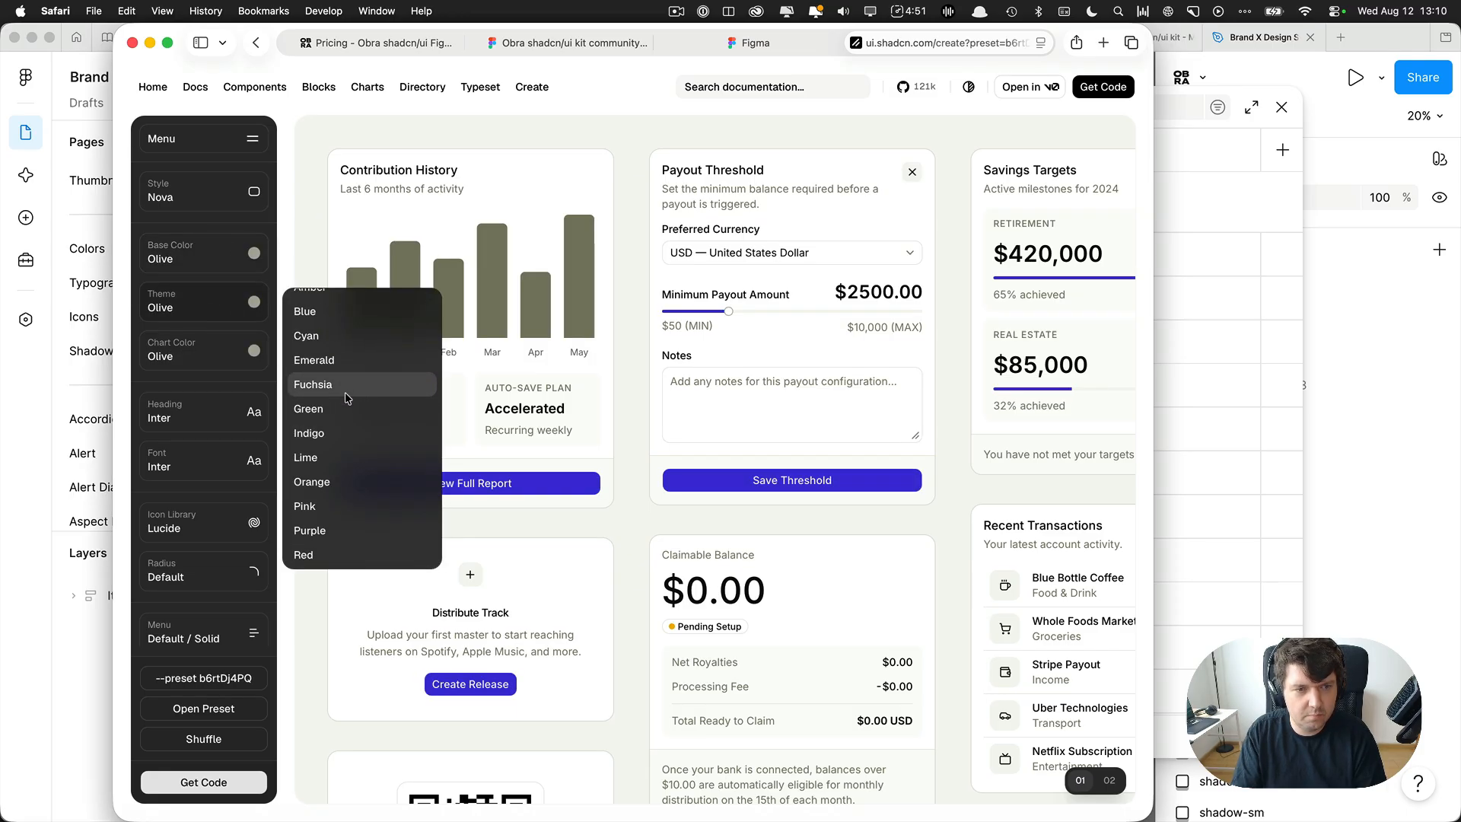
{"action": "left_click", "coordinate": [336, 362]}
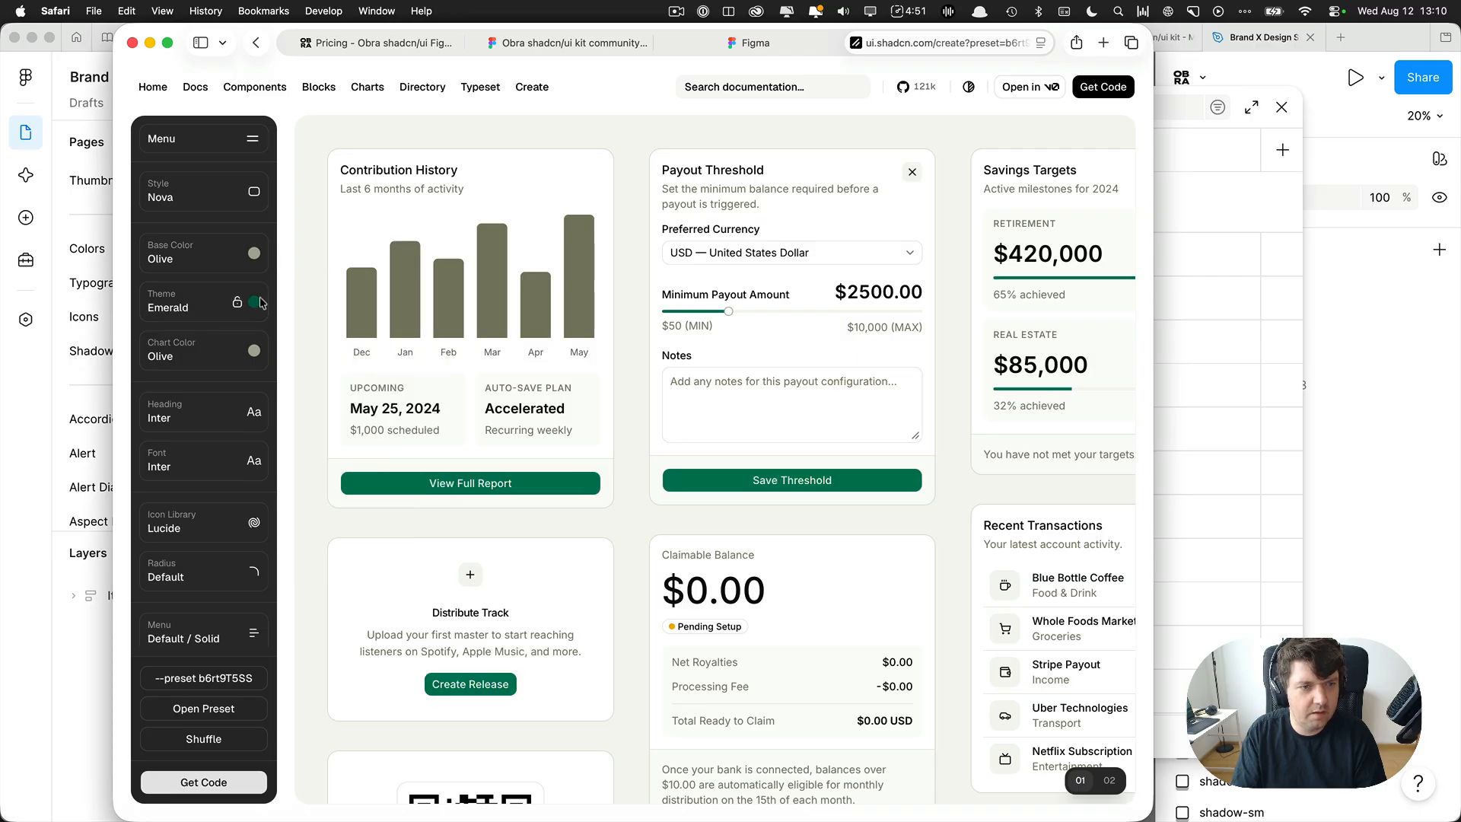
{"action": "left_click", "coordinate": [205, 351]}
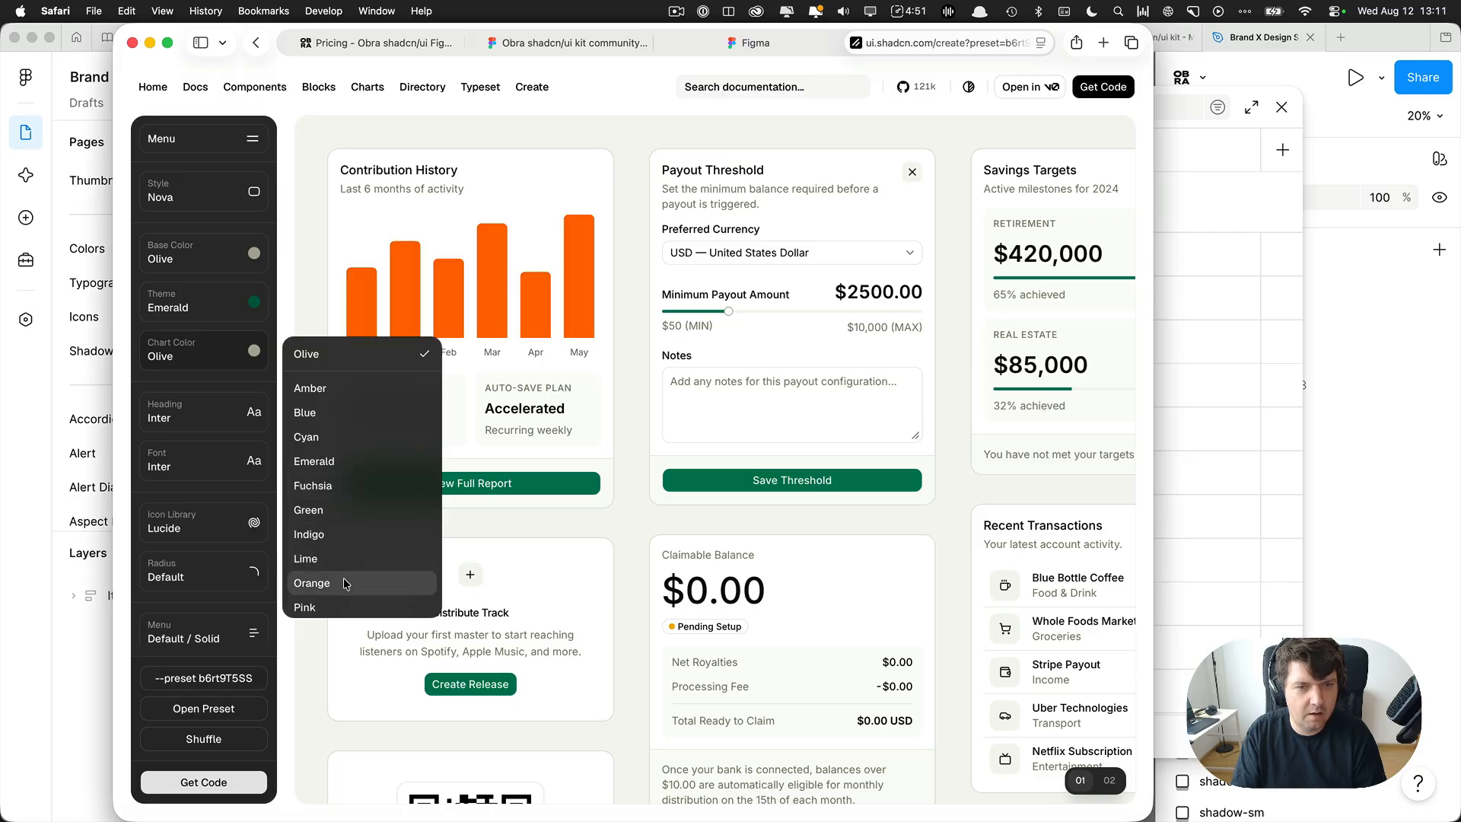
{"action": "left_click", "coordinate": [621, 392]}
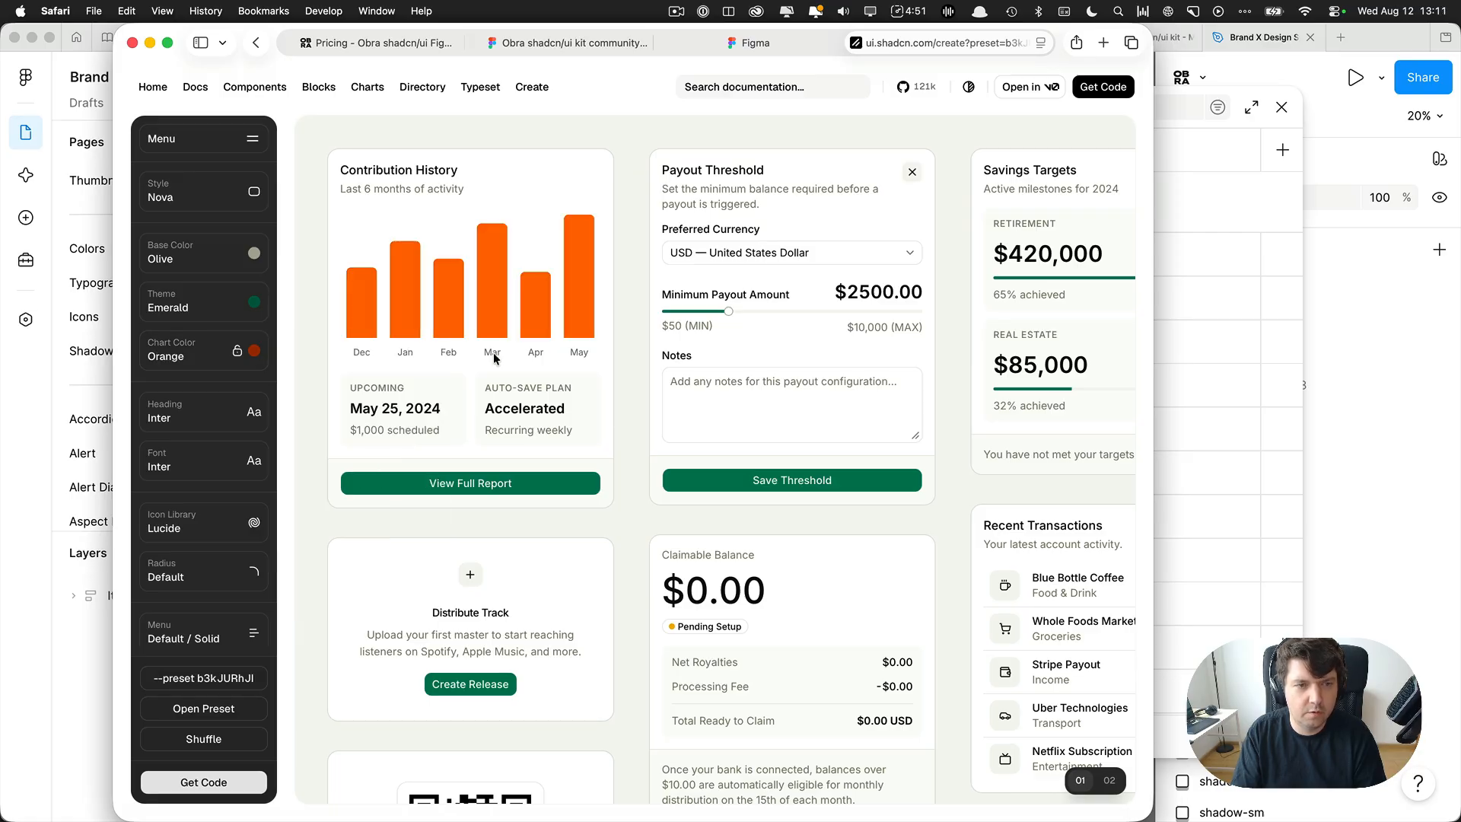
Set the heading font to Geist Mono and the body font to Manrope.
{"action": "left_click", "coordinate": [201, 413]}
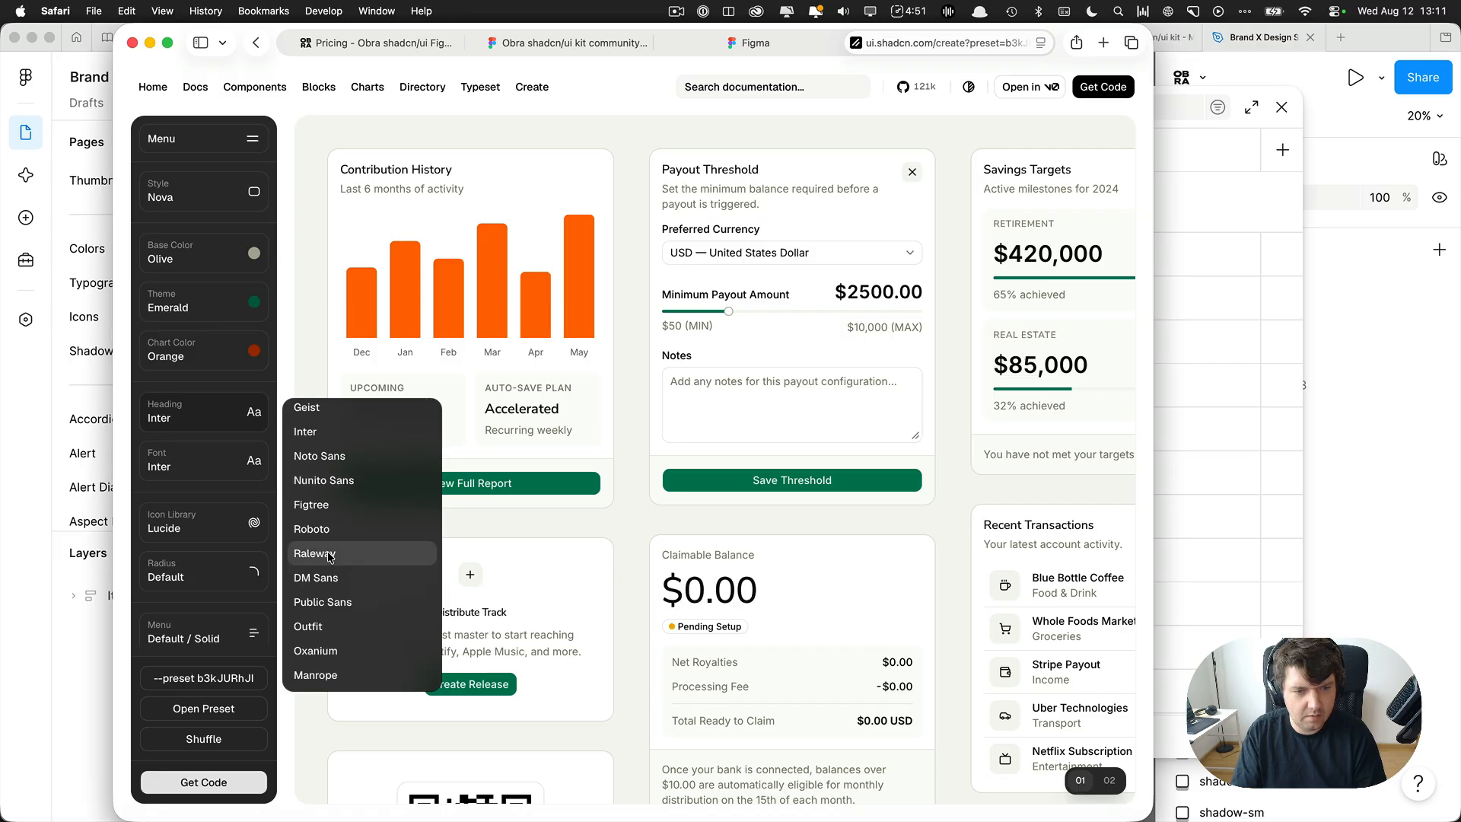
{"action": "scroll", "coordinate": [352, 583], "scroll_direction": "down", "scroll_amount": 5}
{"action": "scroll", "coordinate": [363, 584], "scroll_direction": "down", "scroll_amount": 2}
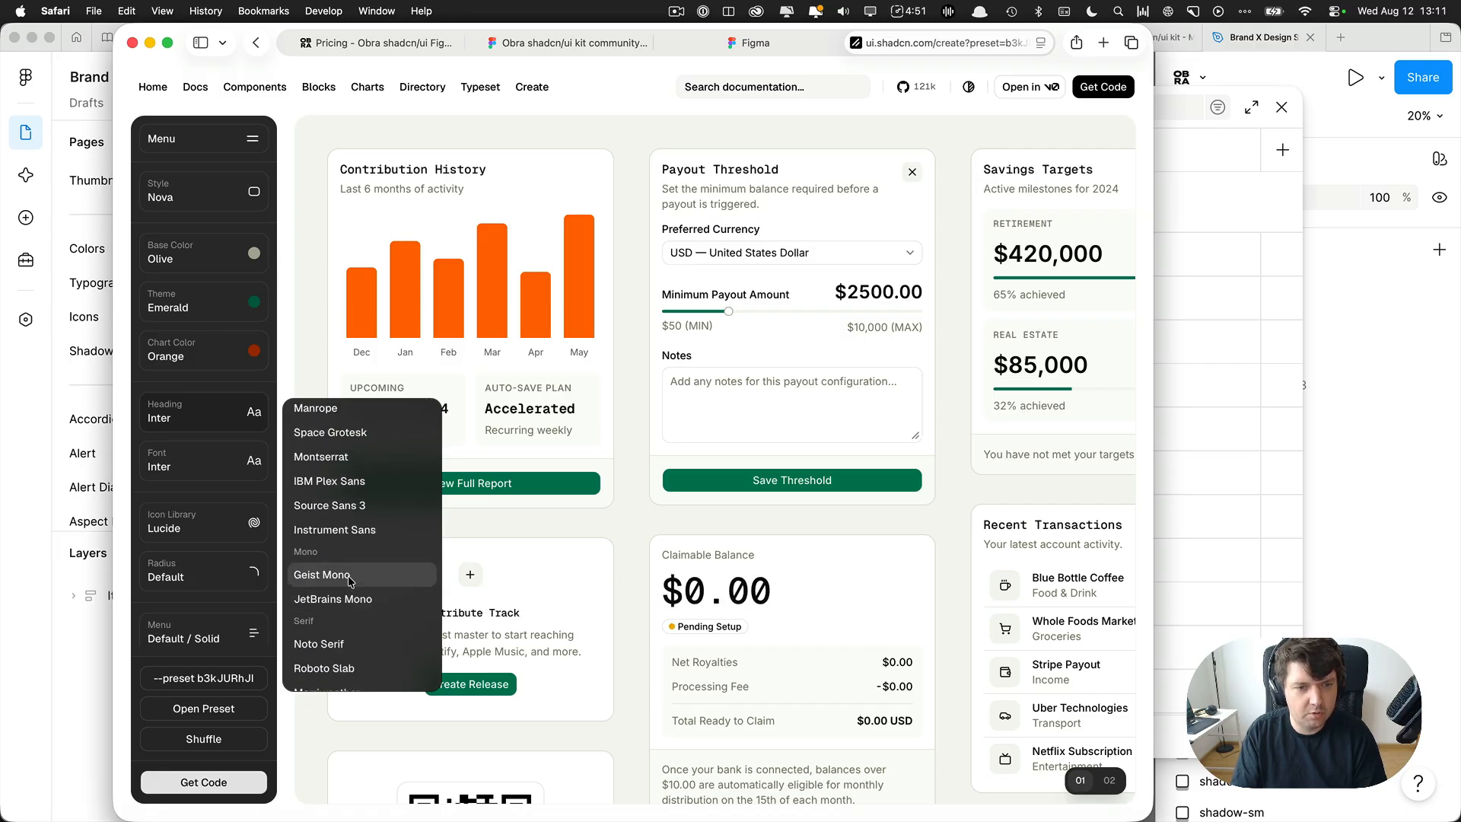
{"action": "left_click", "coordinate": [313, 354]}
{"action": "left_click", "coordinate": [201, 462]}
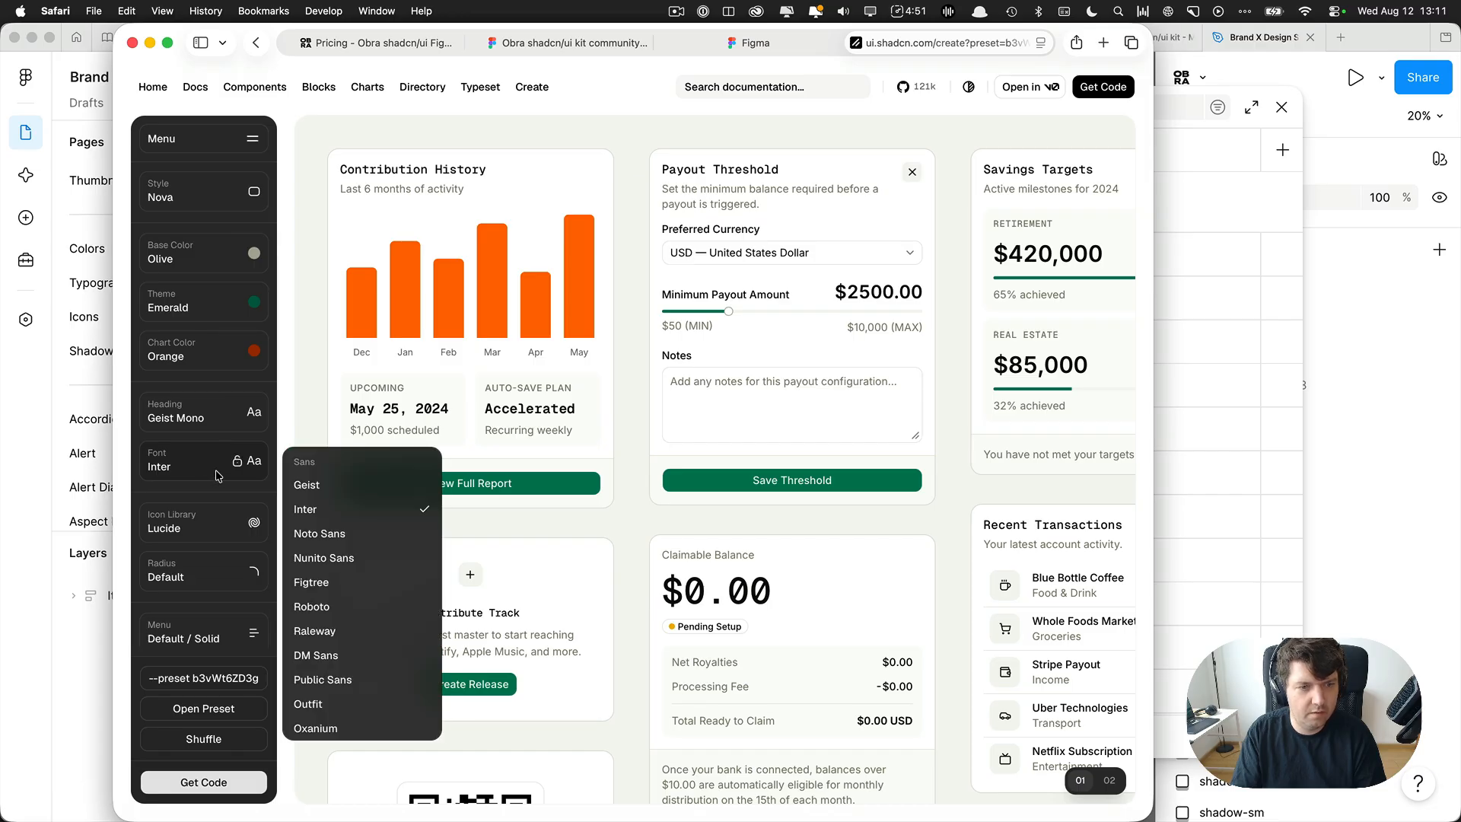
{"action": "scroll", "coordinate": [362, 601], "scroll_direction": "down", "scroll_amount": 6}
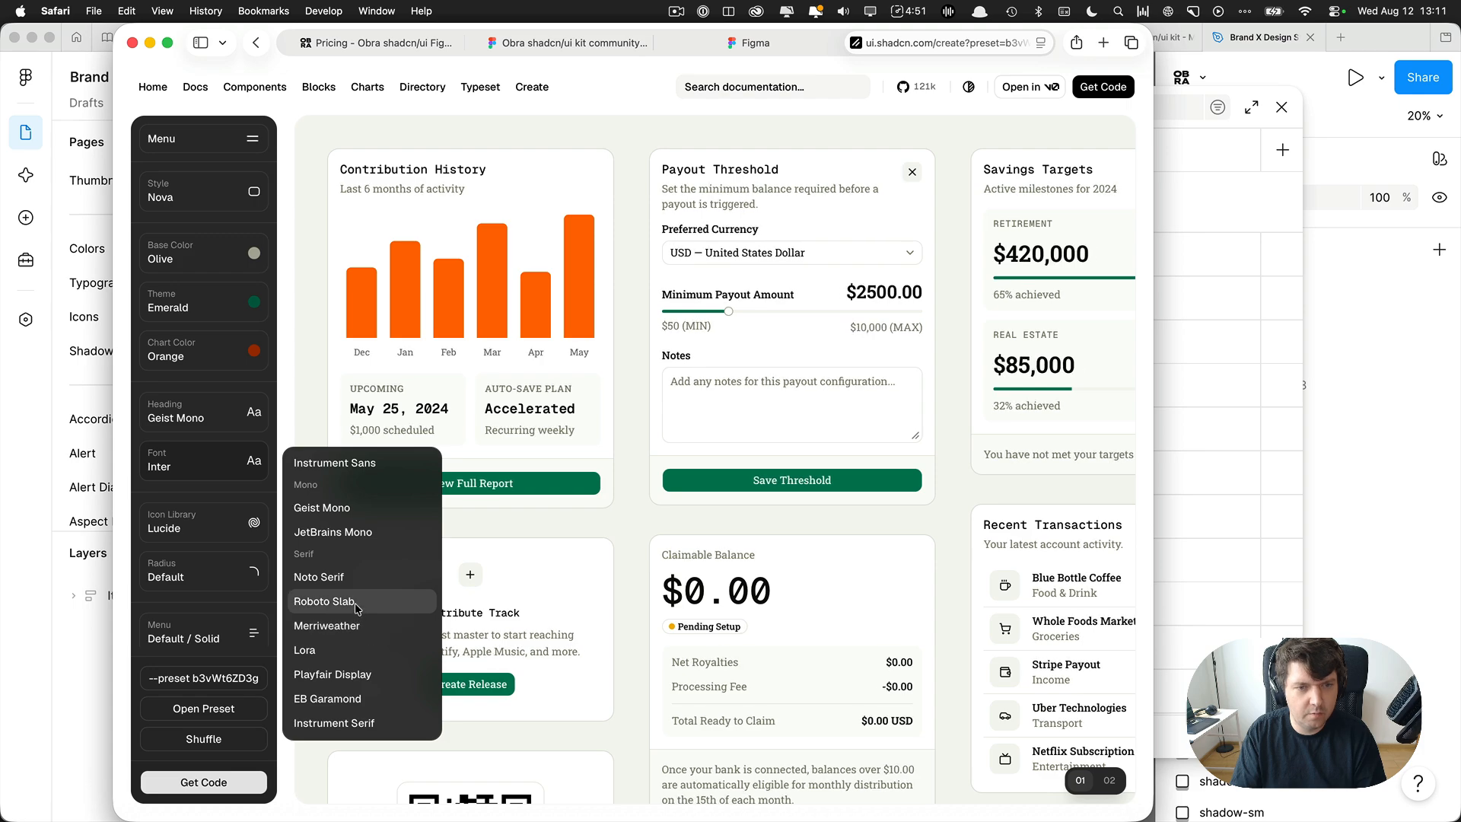
{"action": "scroll", "coordinate": [354, 602], "scroll_direction": "up", "scroll_amount": 5}
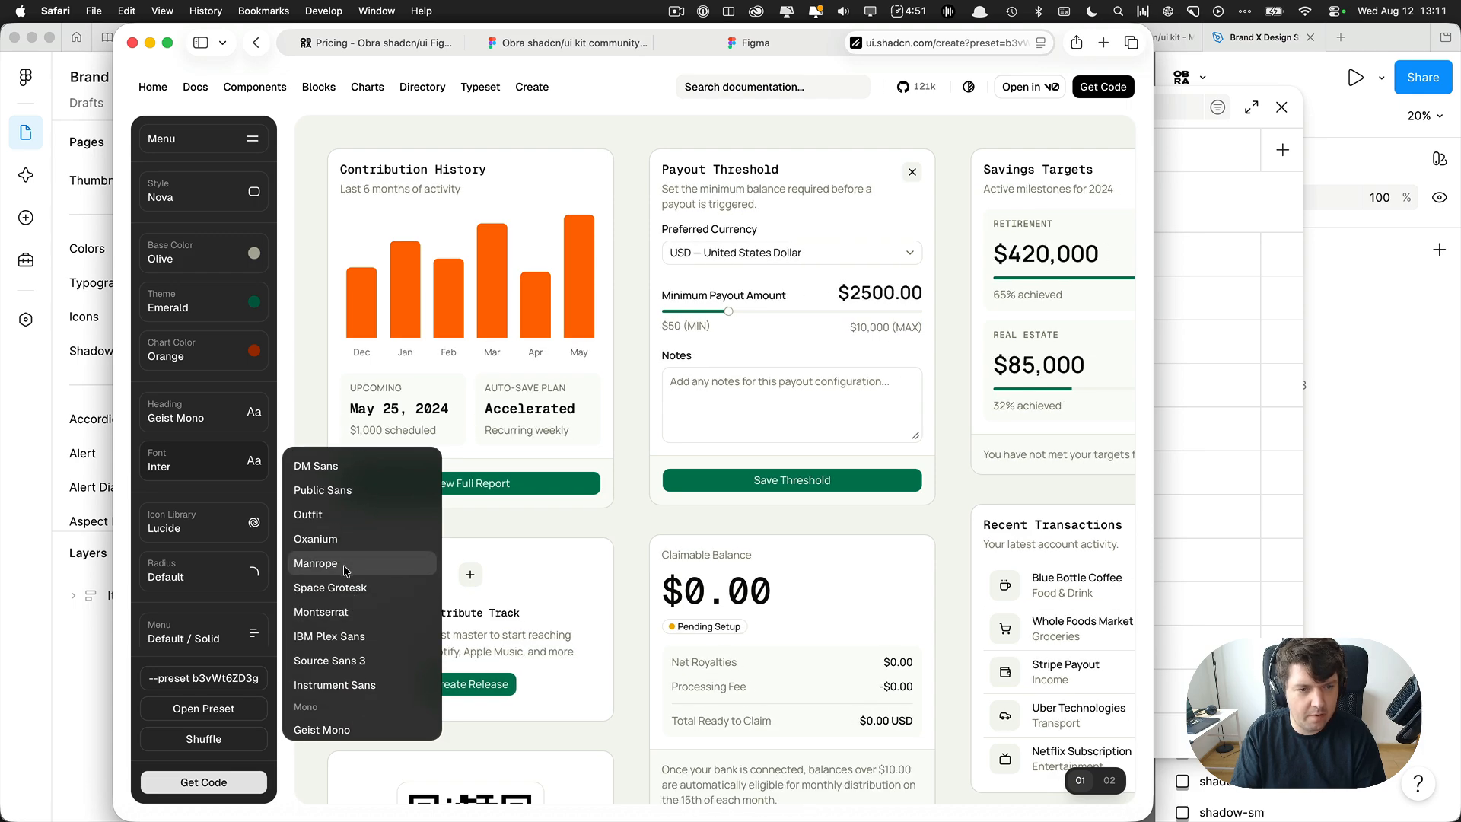
{"action": "left_click", "coordinate": [345, 566]}
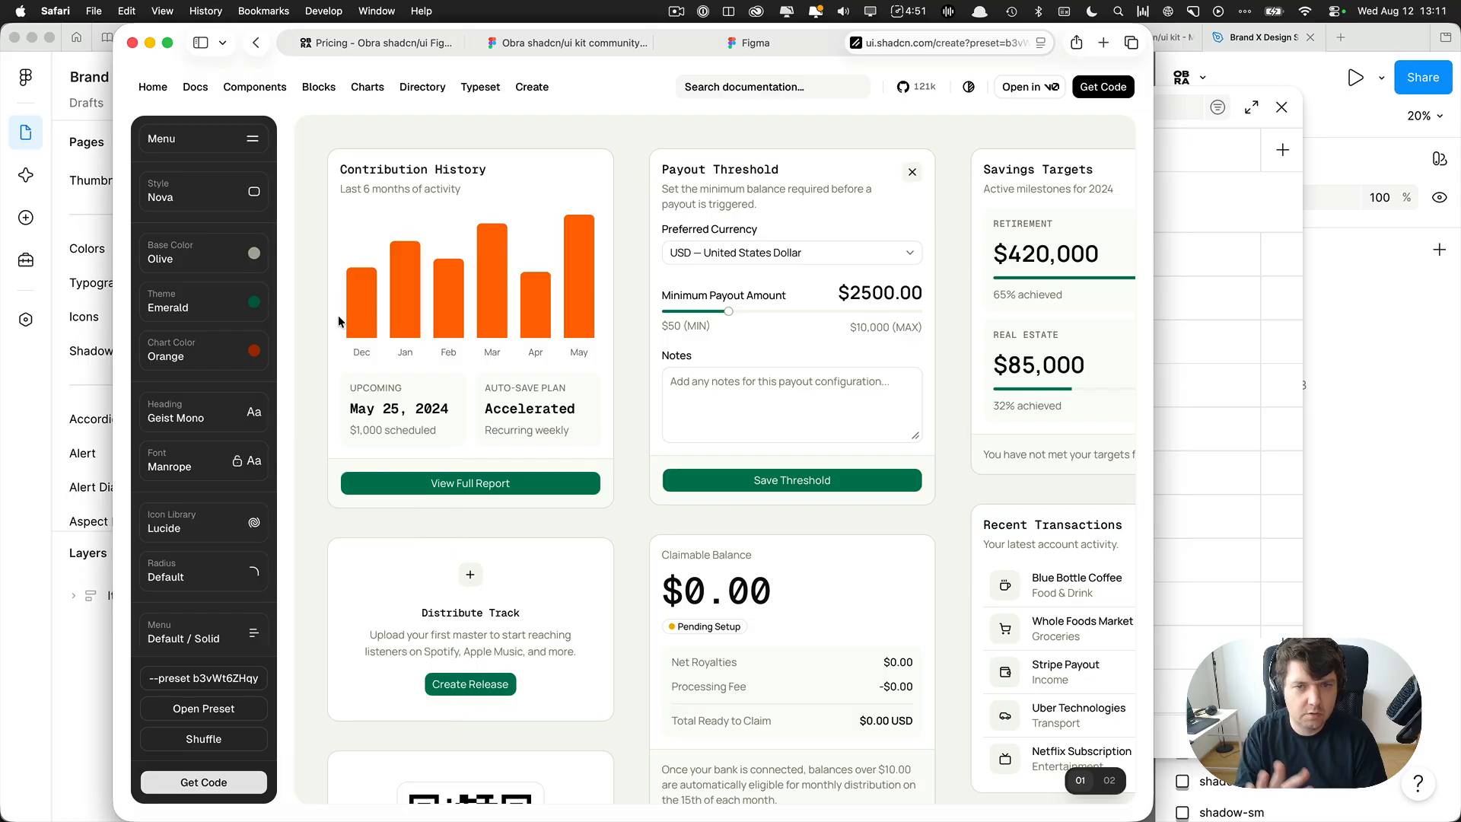
Set both the heading font and the body font to Roboto.
{"action": "left_click", "coordinate": [192, 410]}
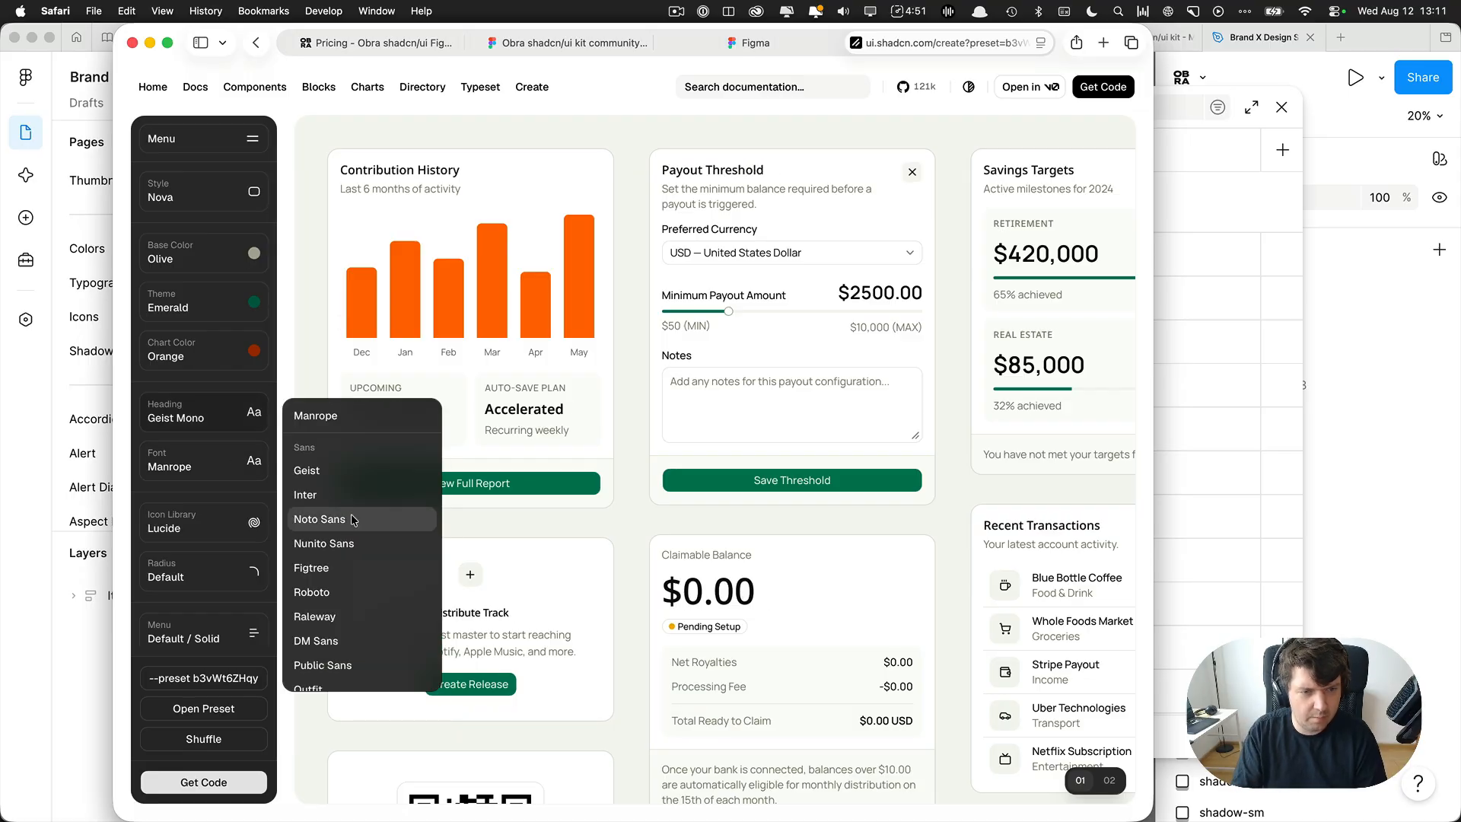
{"action": "left_click", "coordinate": [358, 561]}
{"action": "left_click", "coordinate": [234, 459]}
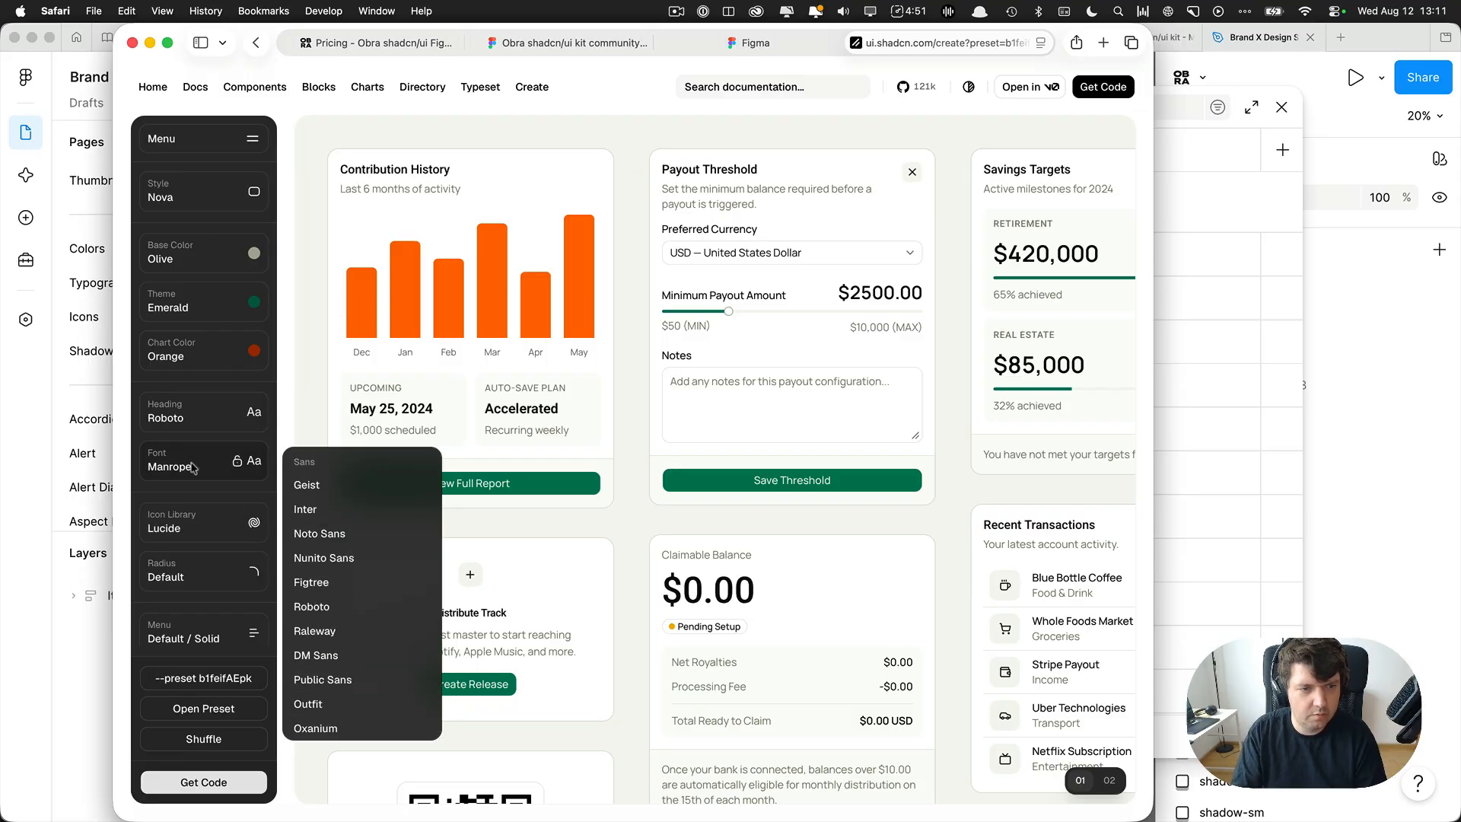
{"action": "scroll", "coordinate": [355, 599], "scroll_direction": "down", "scroll_amount": 3}
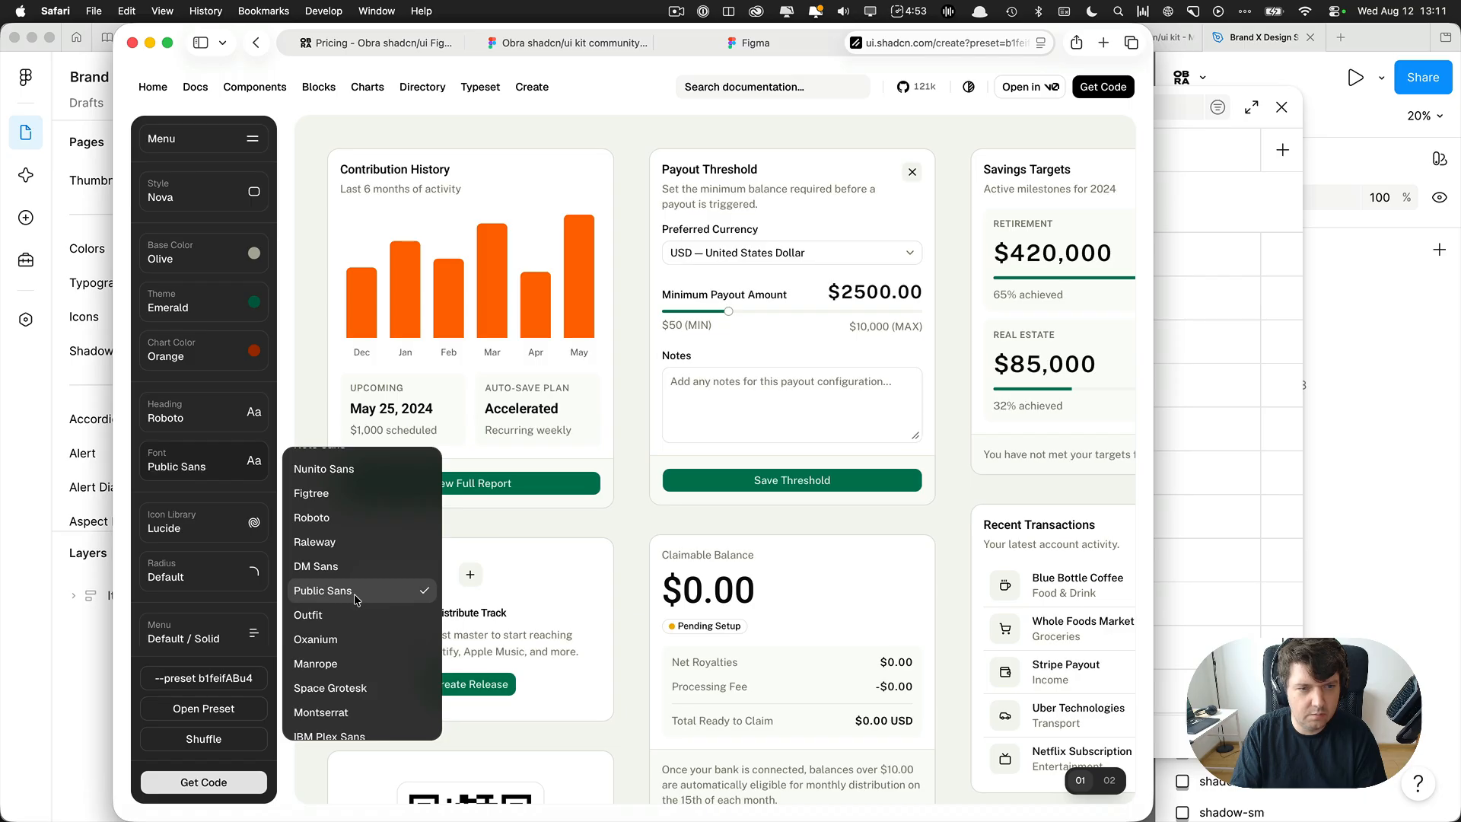
{"action": "left_click", "coordinate": [340, 517]}
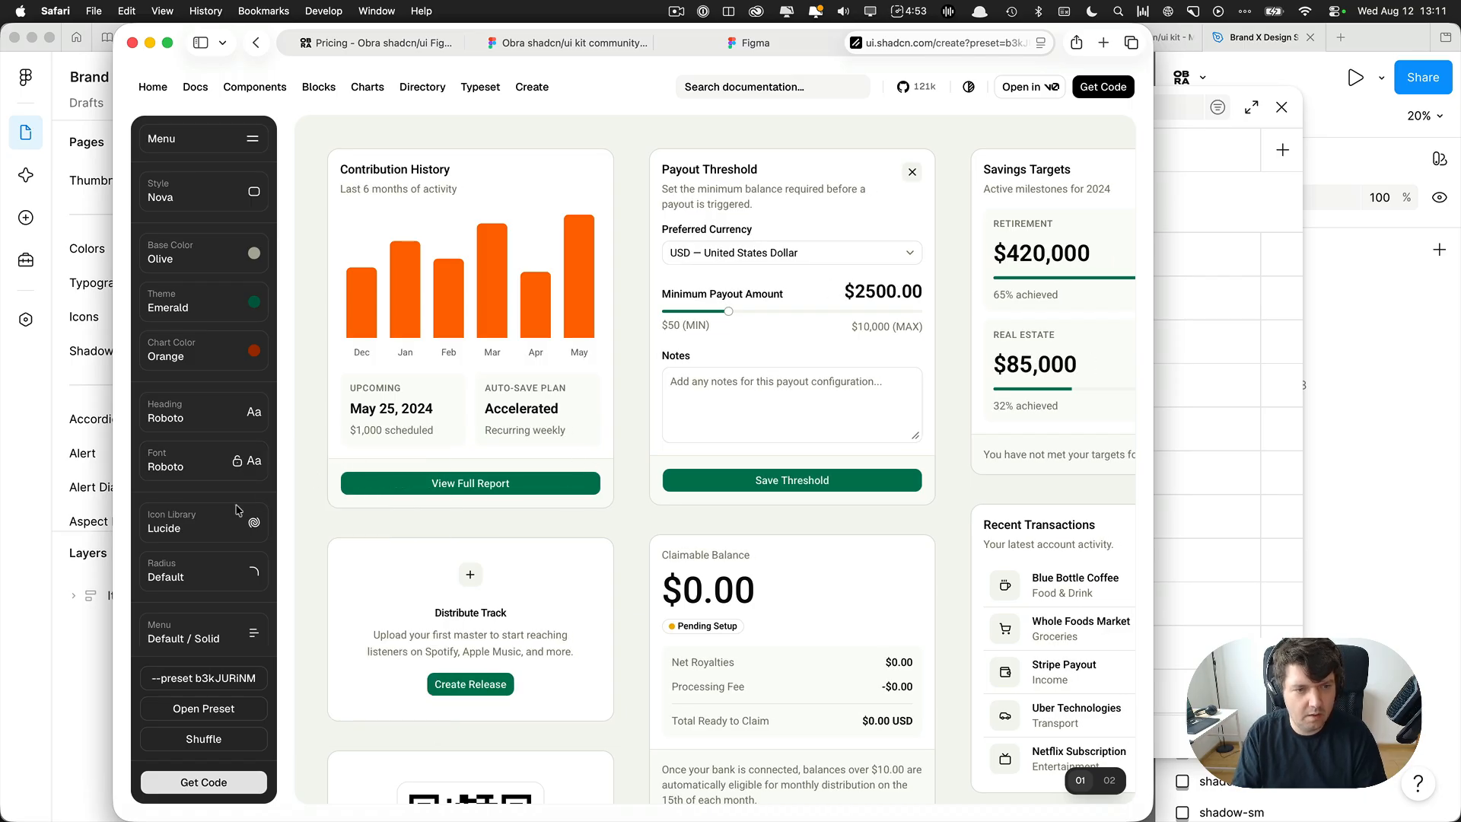
Copy the finished theme's preset code and switch back to Figma.
{"action": "left_click", "coordinate": [204, 525]}
{"action": "left_click", "coordinate": [316, 465]}
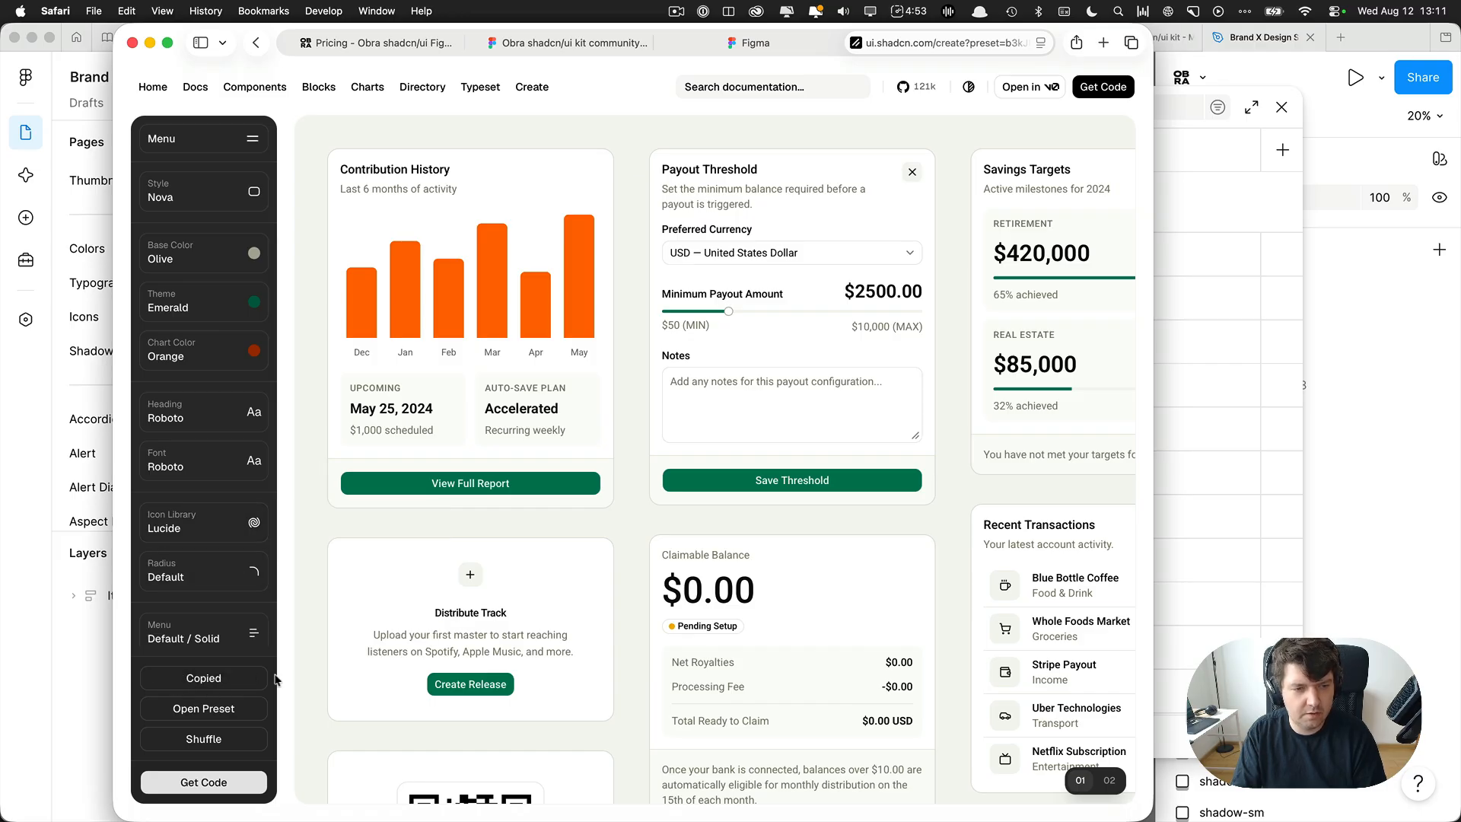
{"action": "key", "text": "super+Tab"}
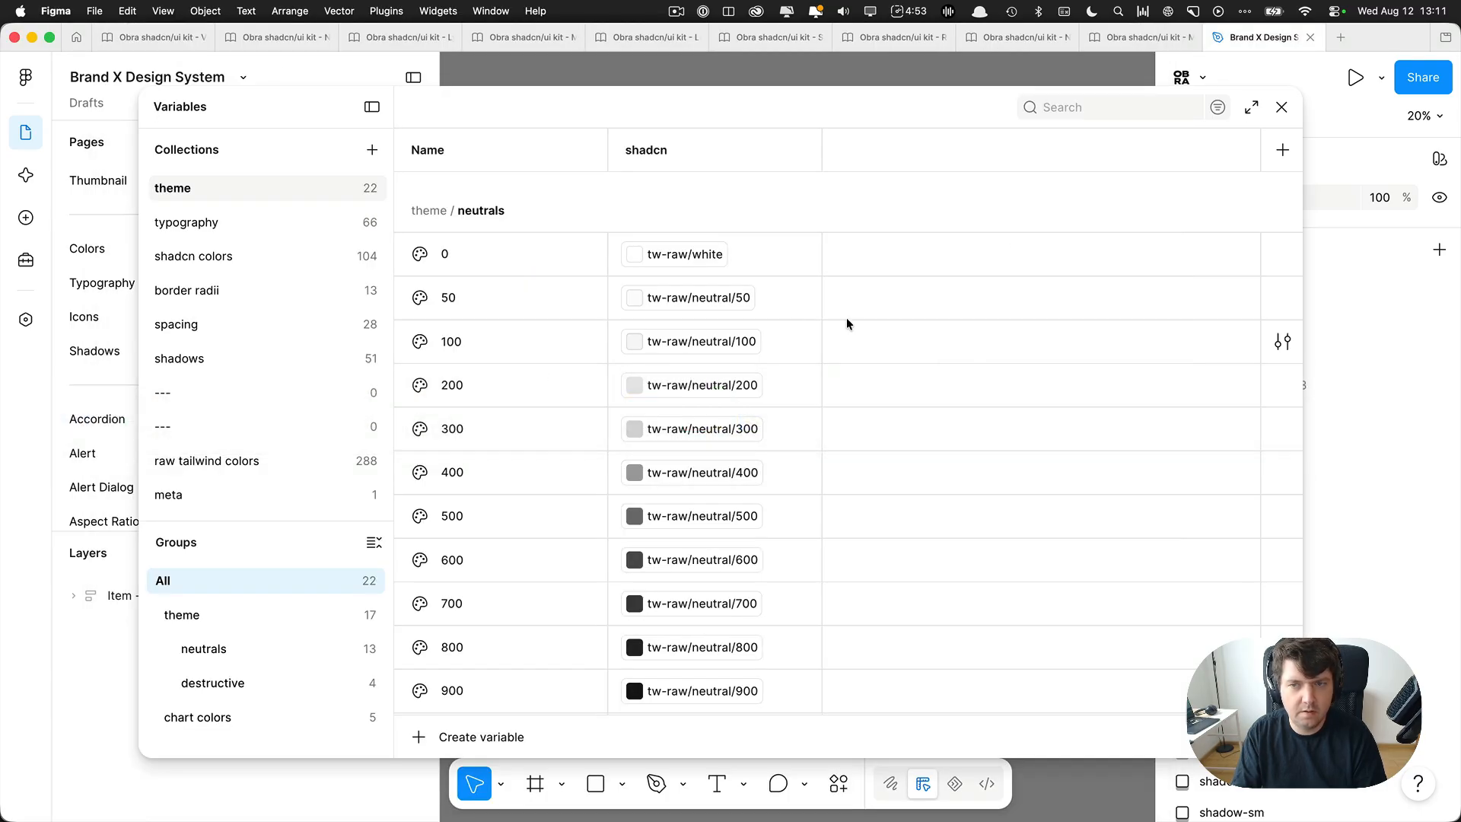
Close the Variables window, search the plugins for "obra shadcn create" and run Obra shadcn/ui create (1.0).
{"action": "key", "text": "Escape"}
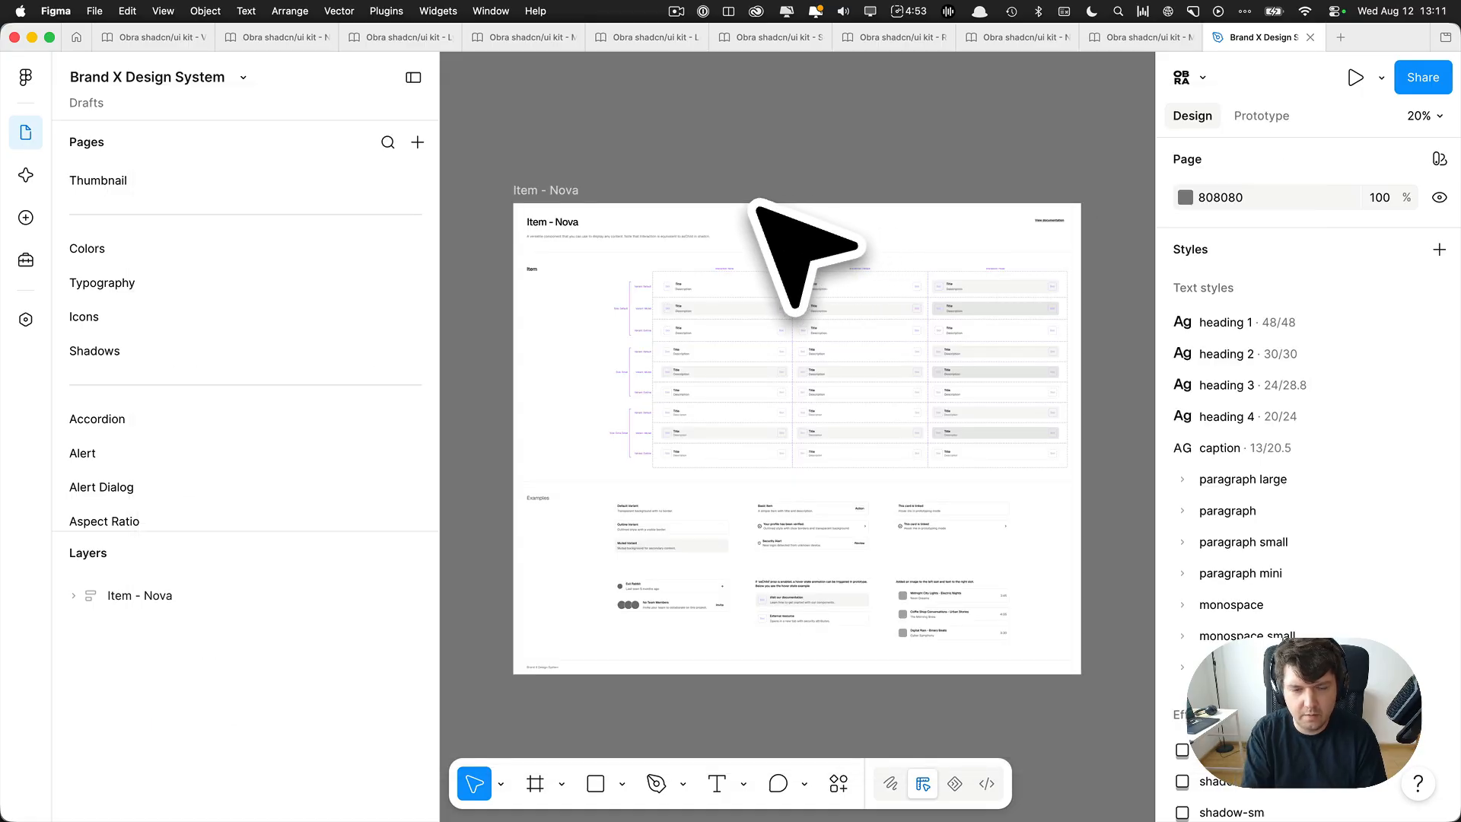
{"action": "key", "text": "super+k"}
{"action": "left_click", "coordinate": [618, 439]}
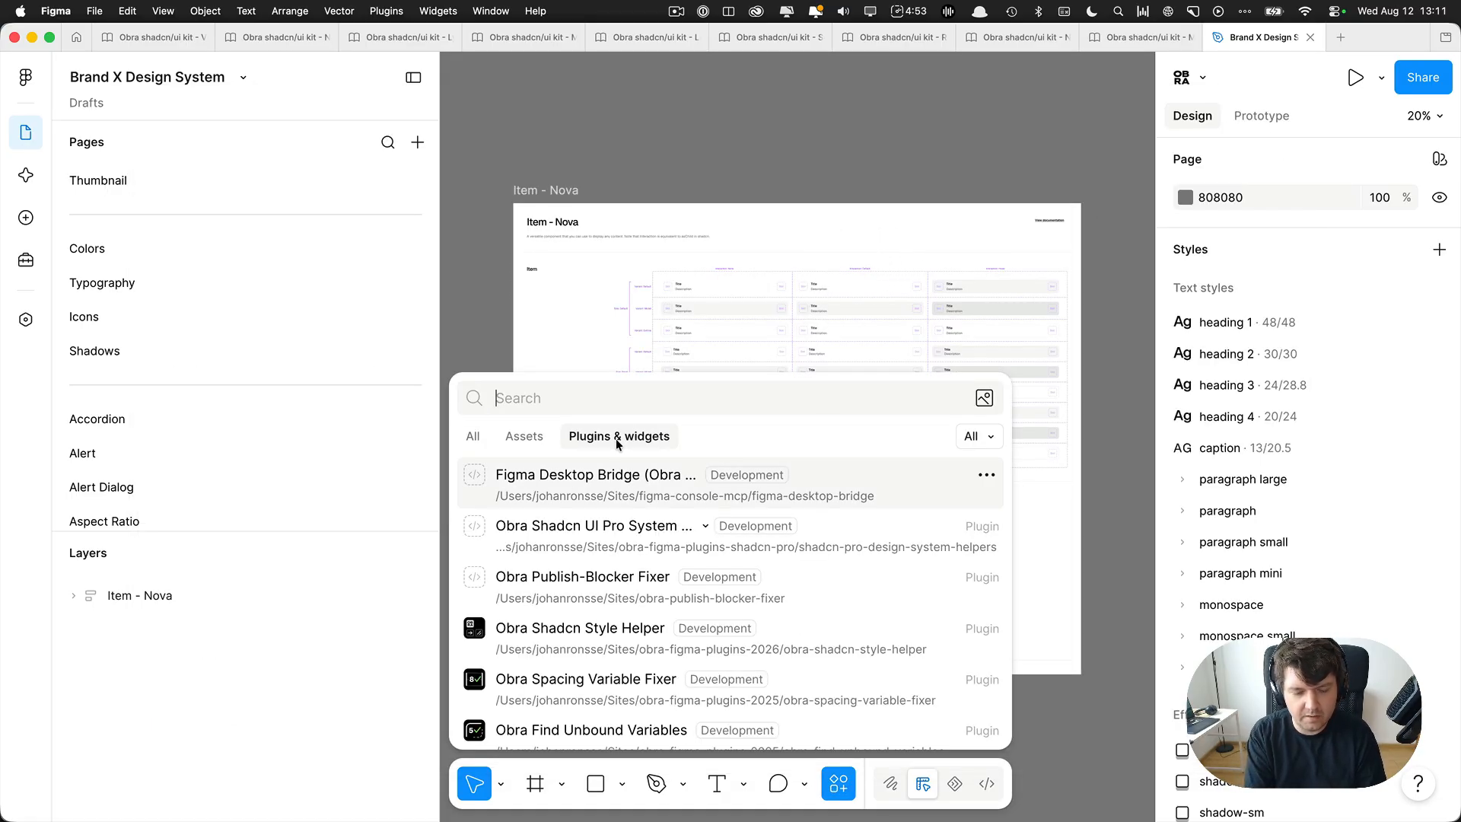
{"action": "type", "text": "obra"}
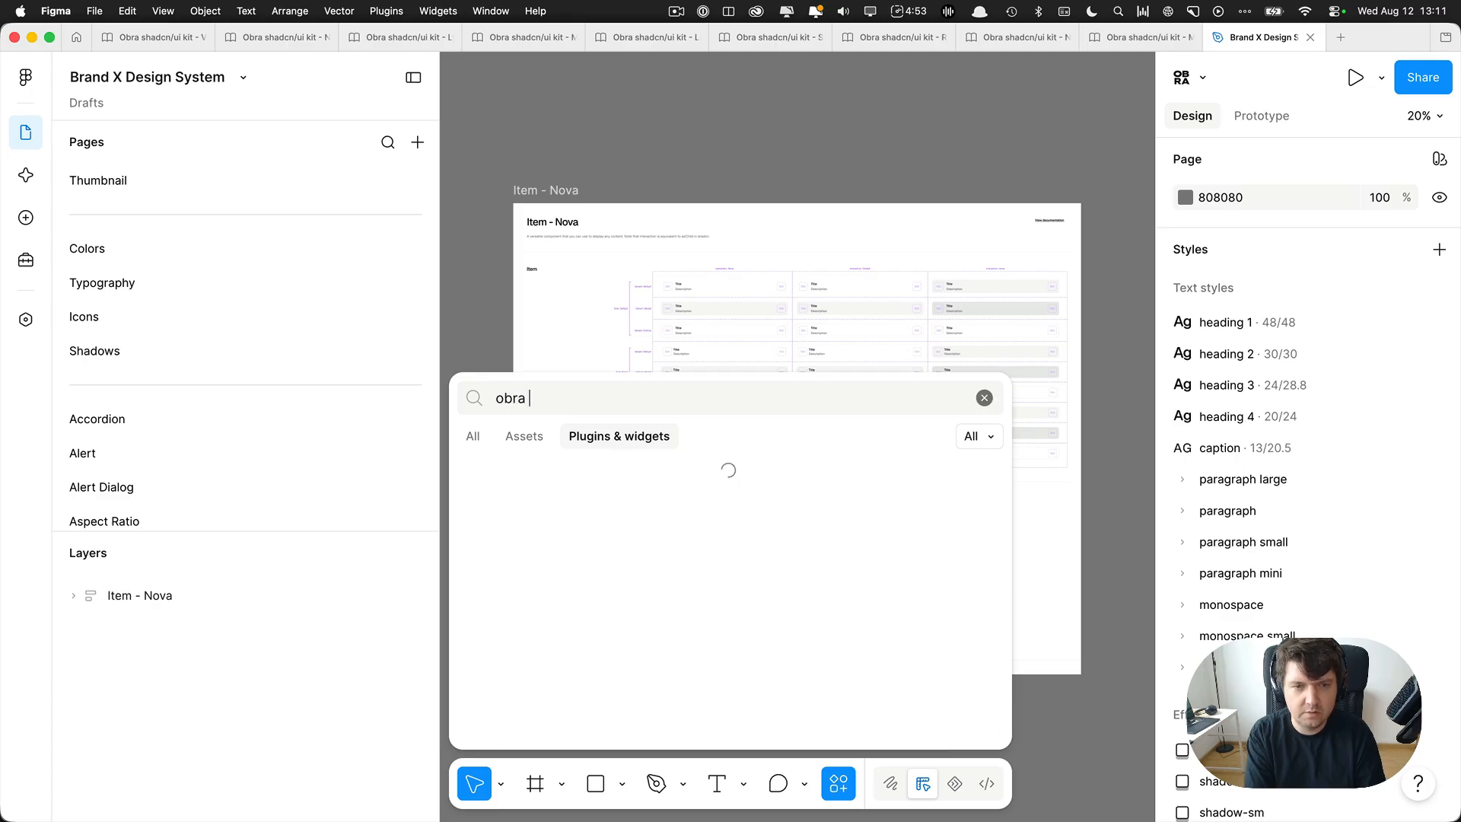
{"action": "type", "text": " shadcn create"}
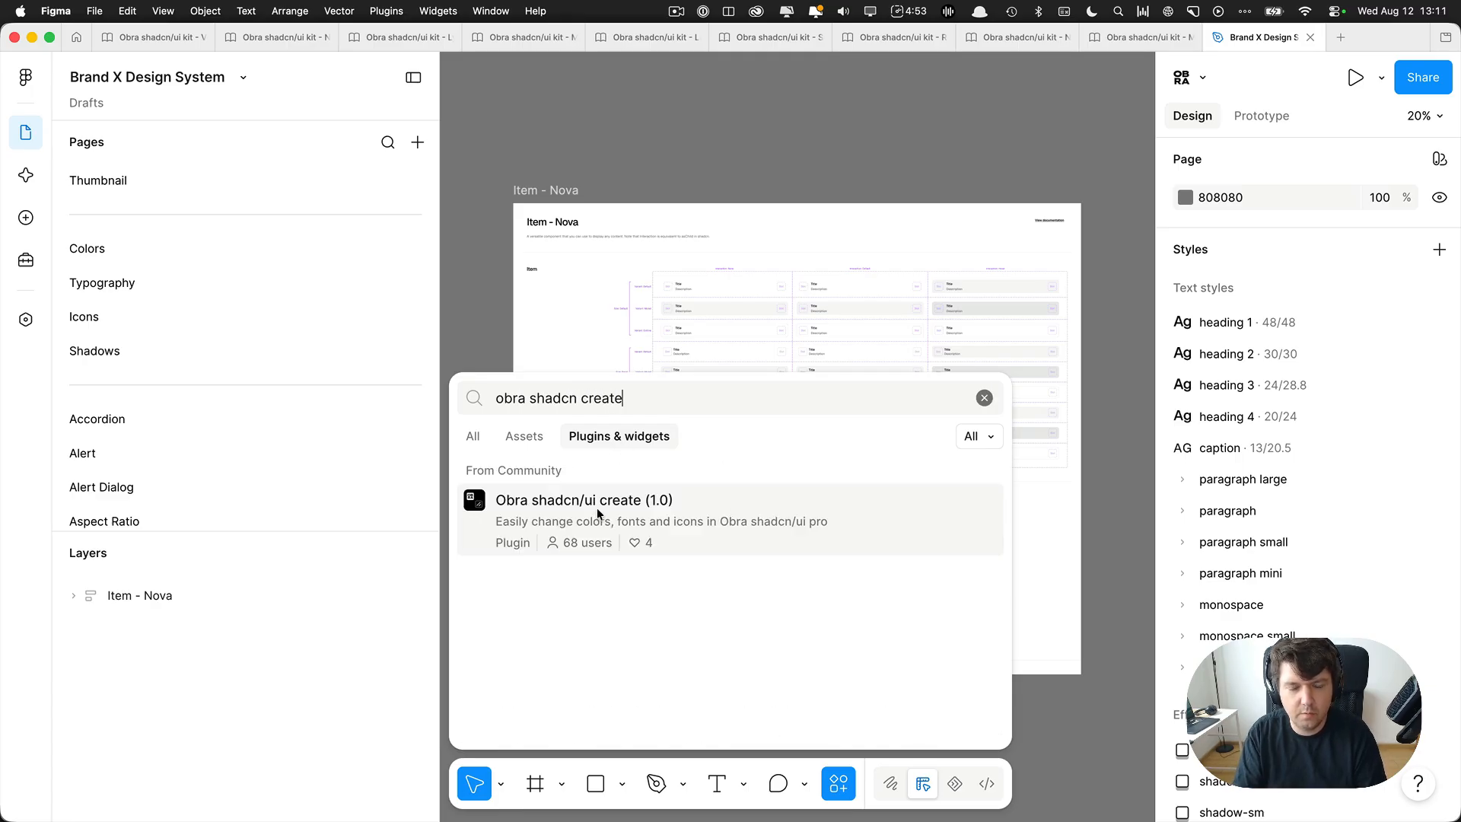
{"action": "left_click", "coordinate": [598, 512]}
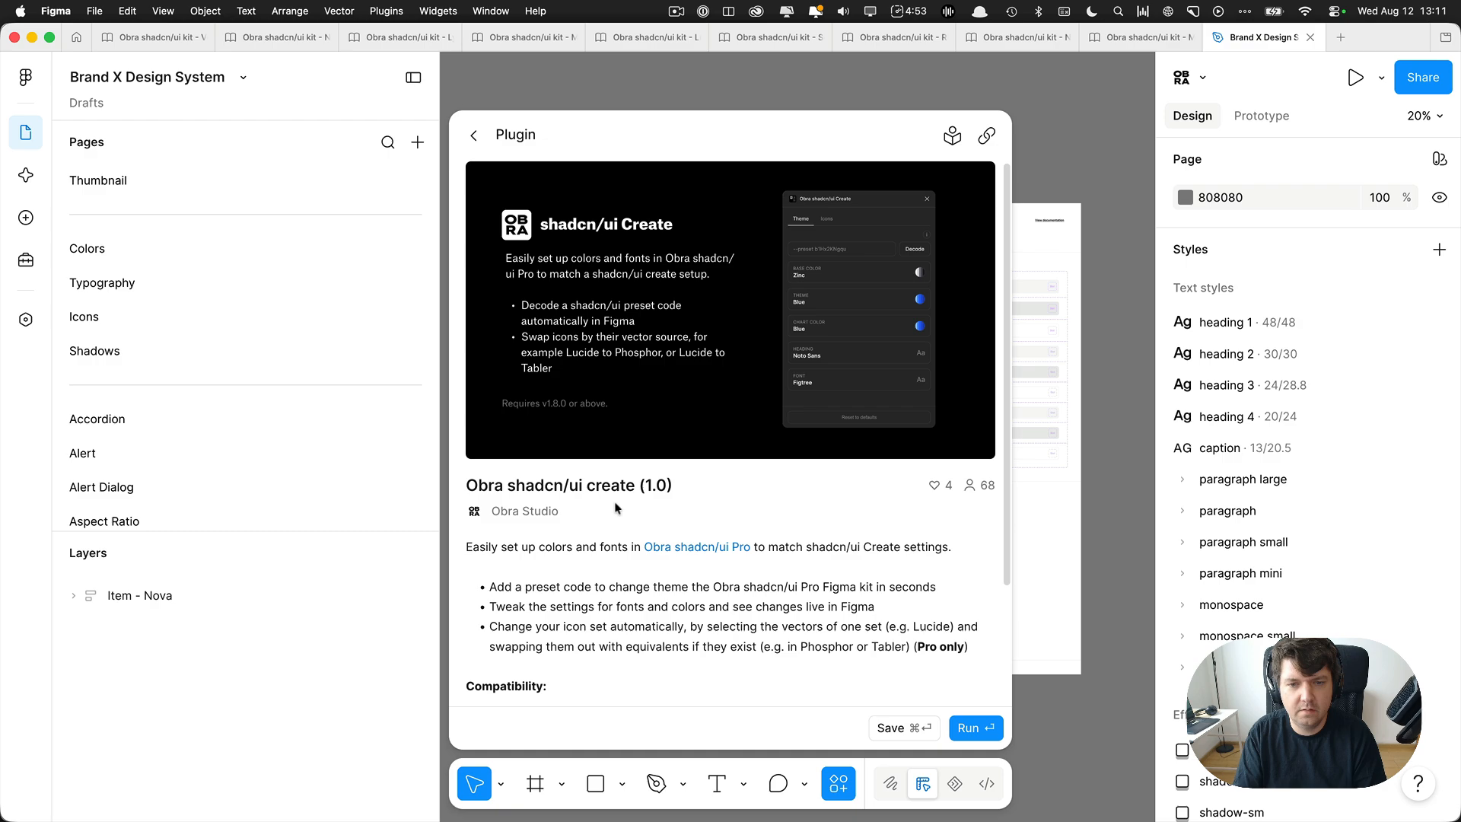
{"action": "left_click", "coordinate": [981, 726]}
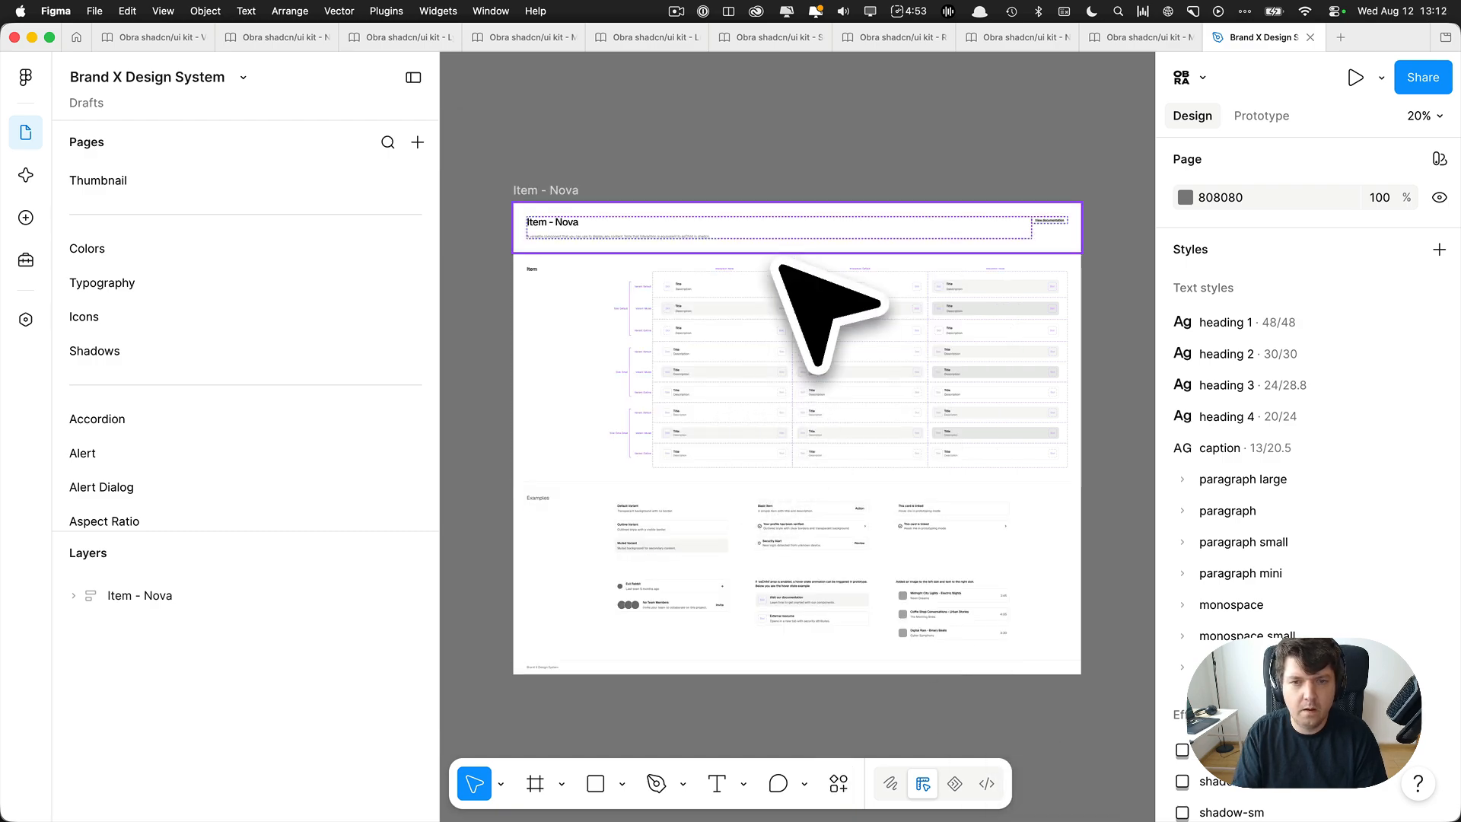
Paste the code --preset b3kJURiNM into the plugin and apply it to the kit.
{"action": "left_click_drag", "start_coordinate": [665, 190], "coordinate": [589, 109]}
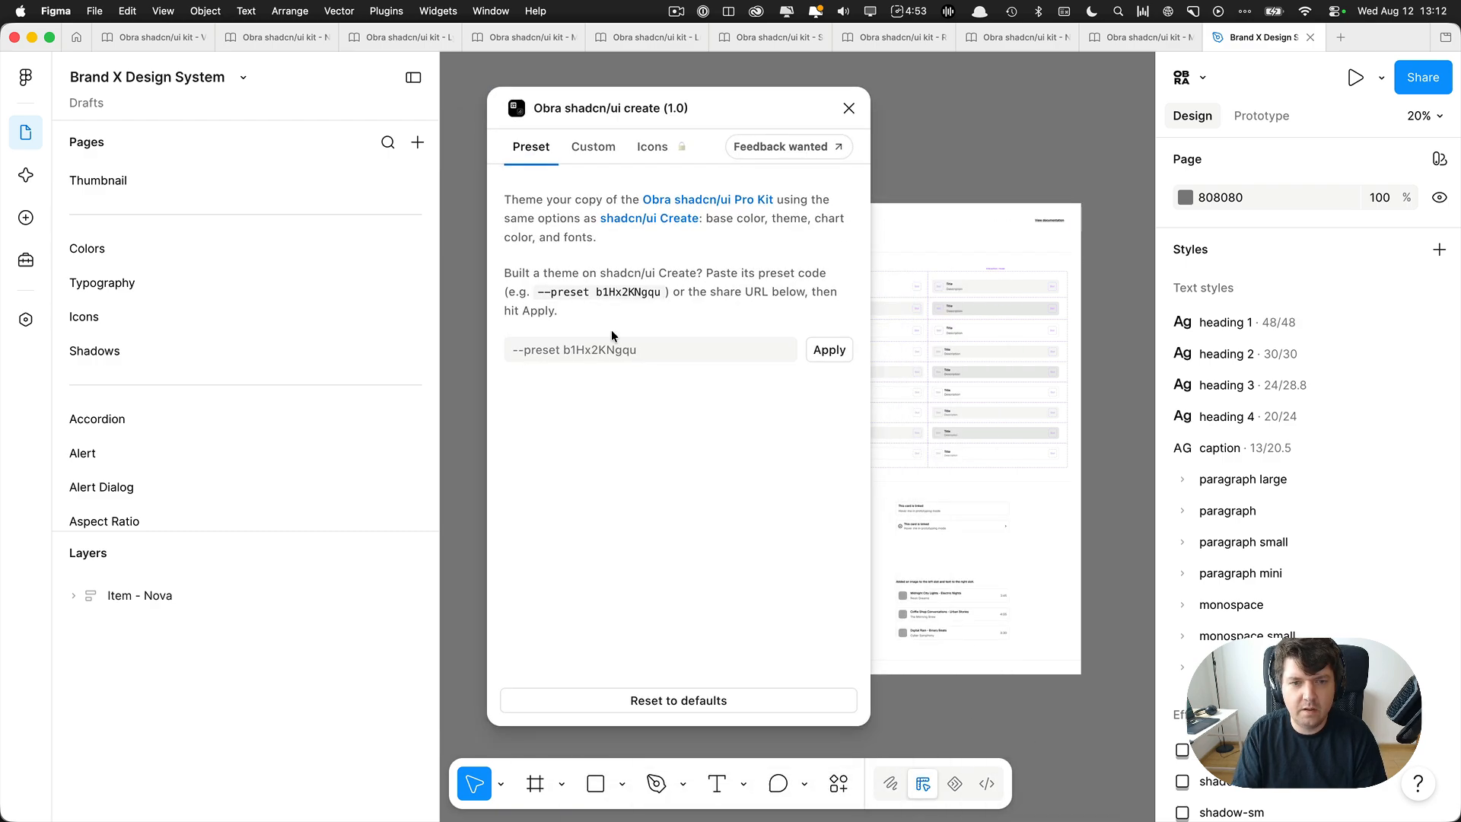
{"action": "type", "text": "--preset b3kJURiNM"}
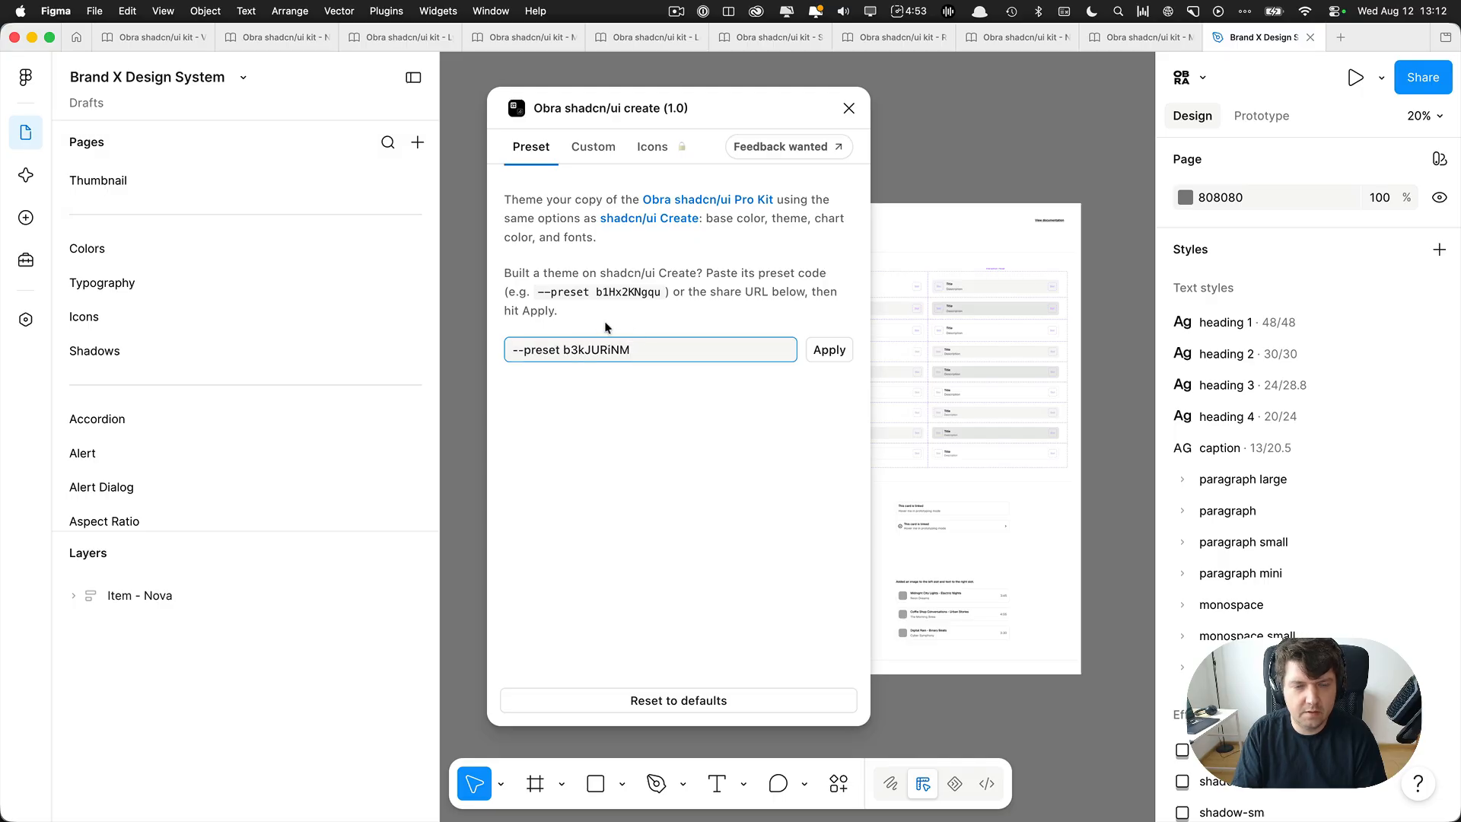
{"action": "left_click", "coordinate": [829, 350]}
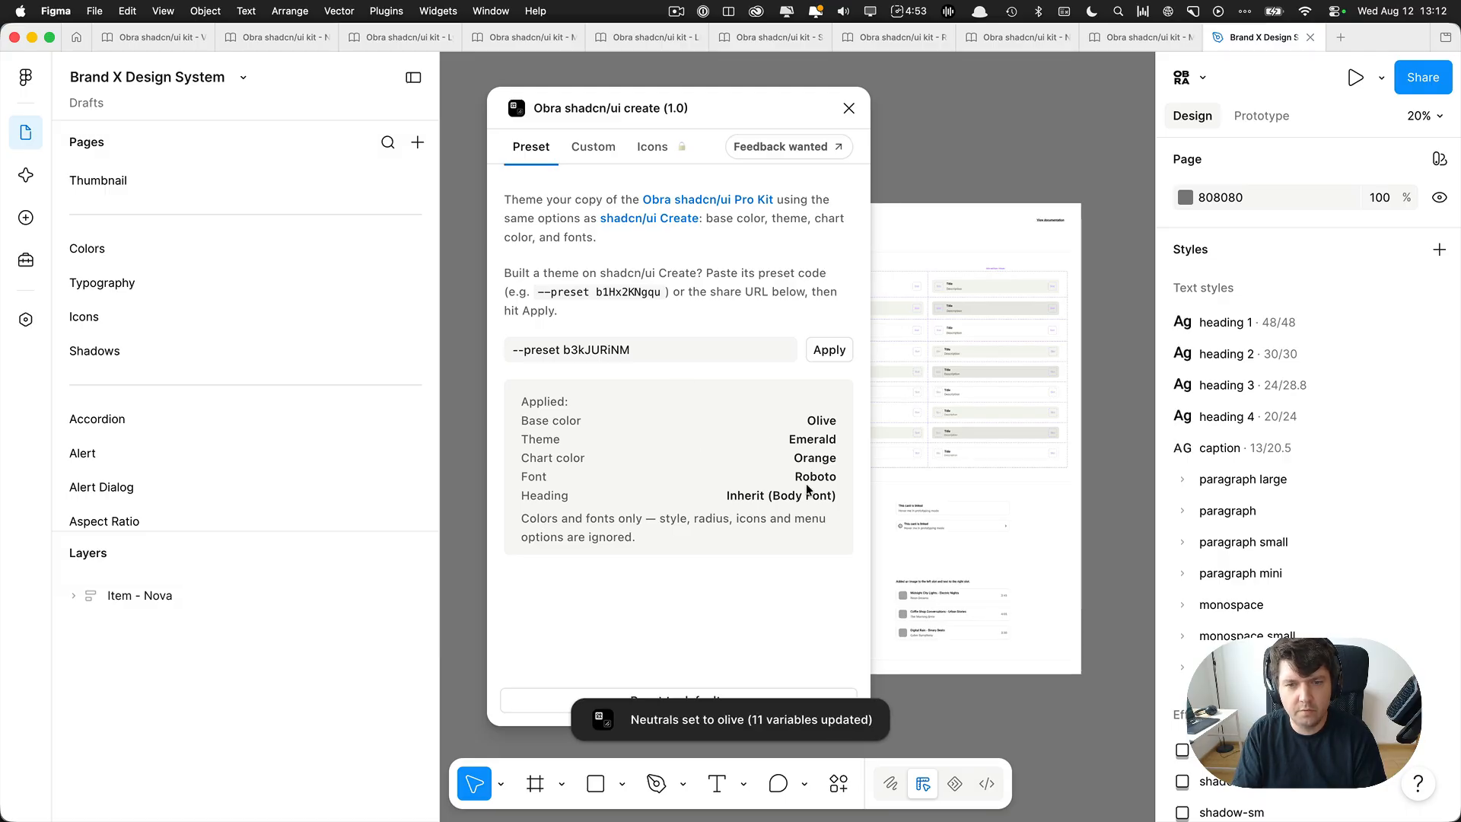
Show the plugin's custom theme options, move its window off the canvas and inspect the default muted Item variant.
{"action": "left_click", "coordinate": [596, 150]}
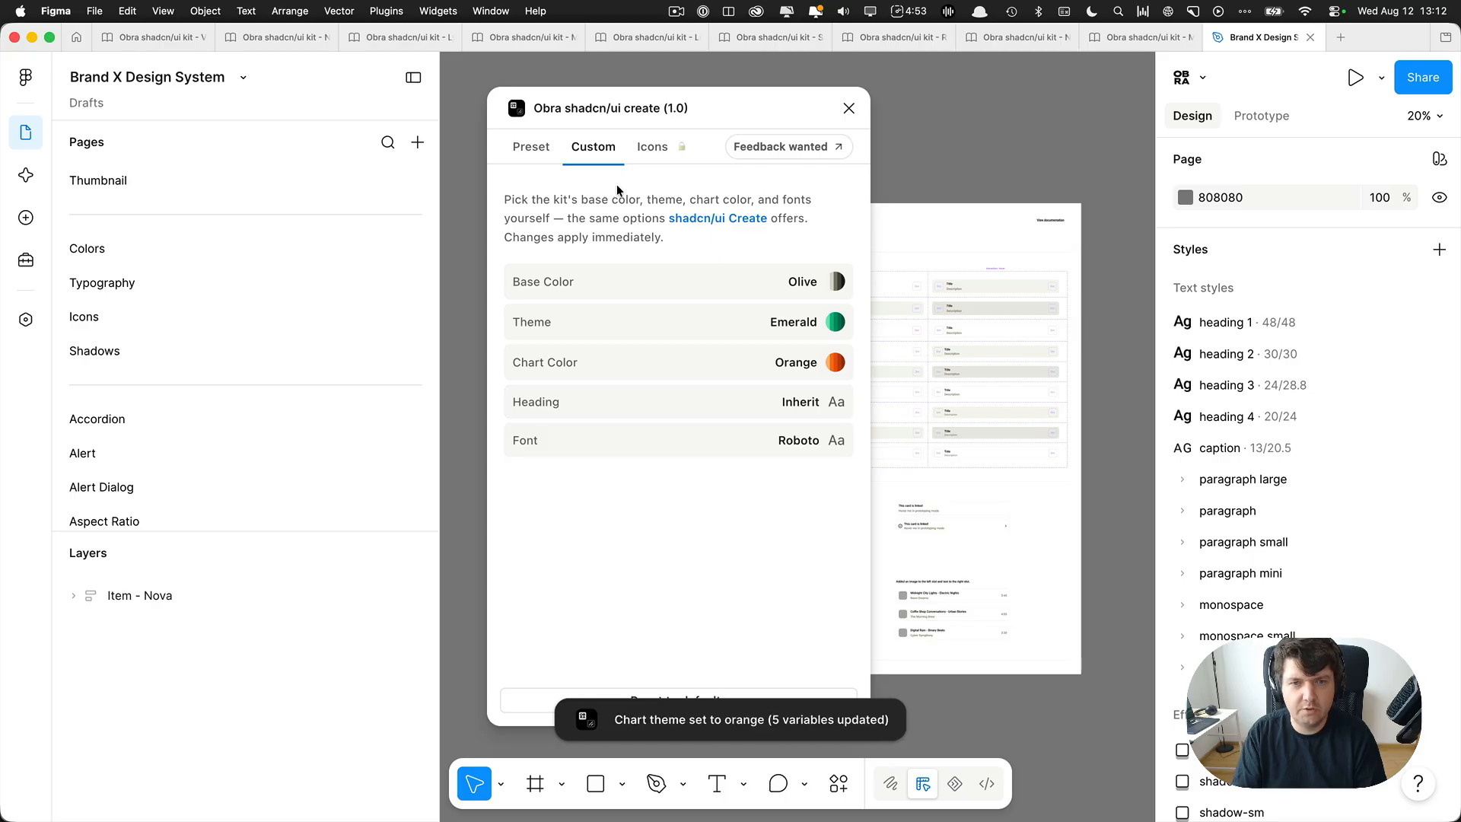
{"action": "left_click_drag", "start_coordinate": [628, 110], "coordinate": [1129, 116]}
{"action": "scroll", "coordinate": [792, 403], "scroll_direction": "up", "scroll_amount": 10}
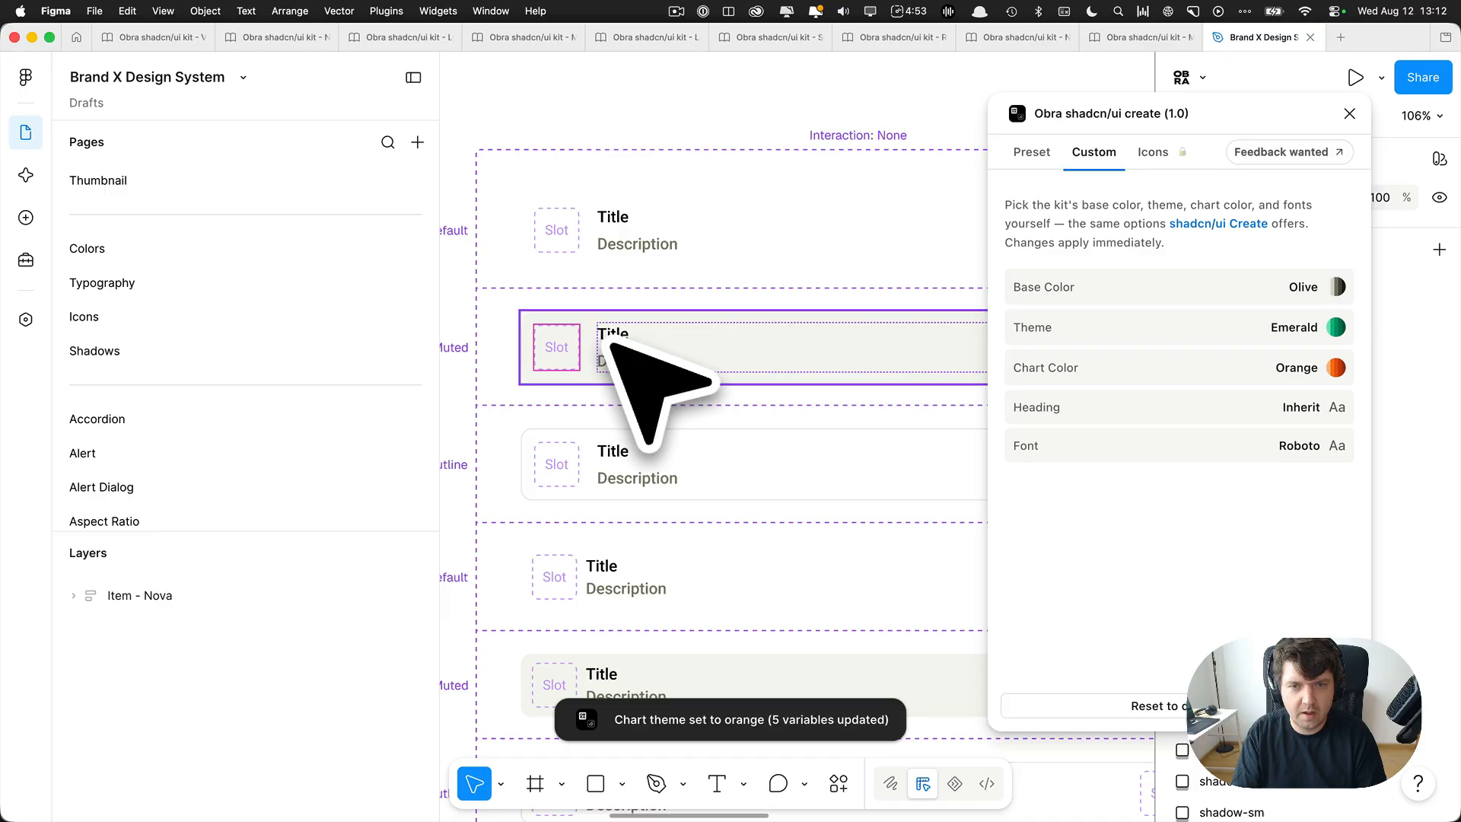
{"action": "left_click", "coordinate": [632, 350]}
{"action": "scroll", "coordinate": [632, 351], "scroll_direction": "up", "scroll_amount": 5}
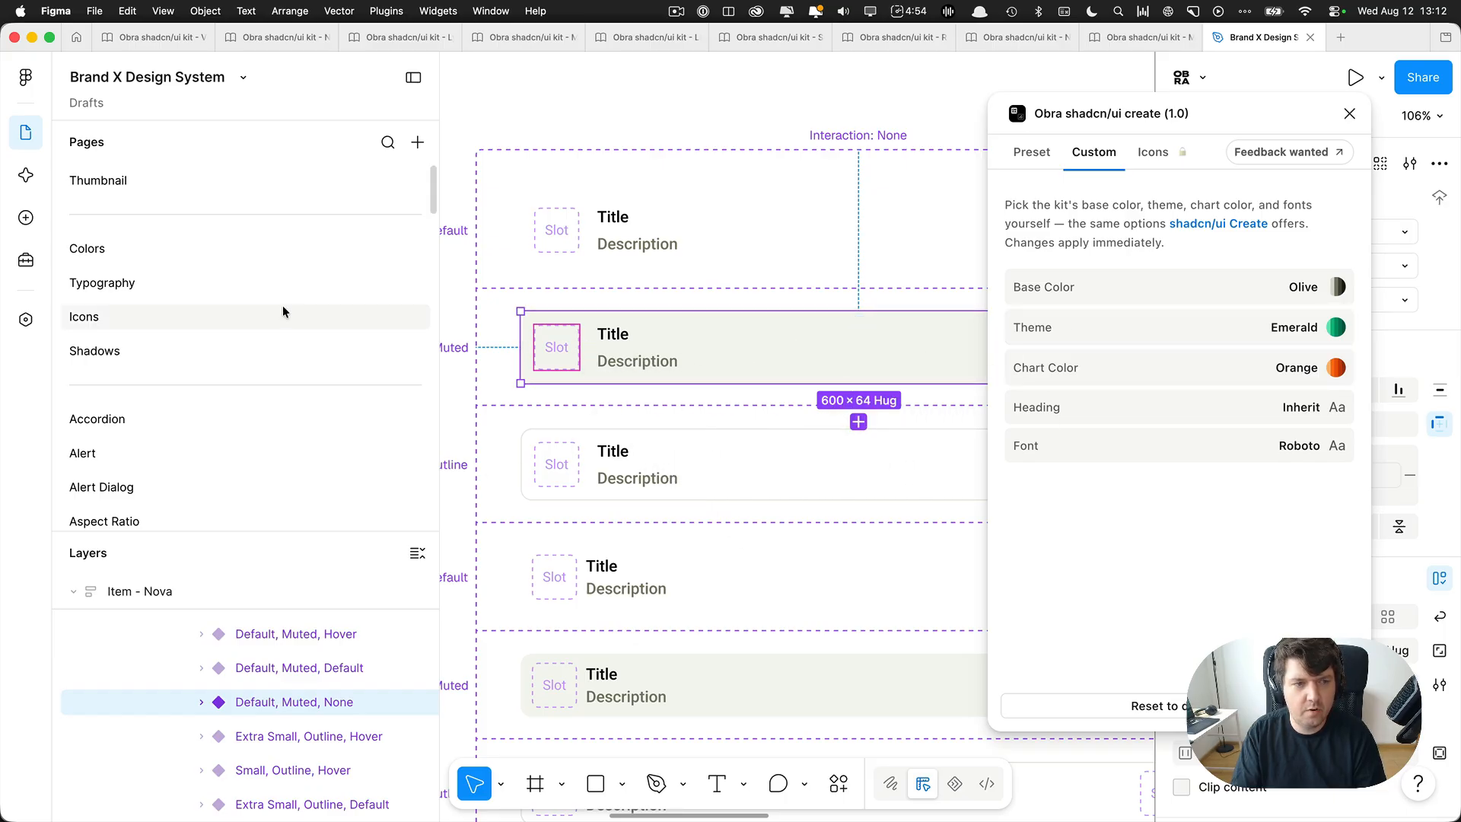
Open the Button & Icon Button page and examine the colors of the button variants.
{"action": "scroll", "coordinate": [204, 397], "scroll_direction": "down", "scroll_amount": 1}
{"action": "scroll", "coordinate": [204, 397], "scroll_direction": "down", "scroll_amount": 9}
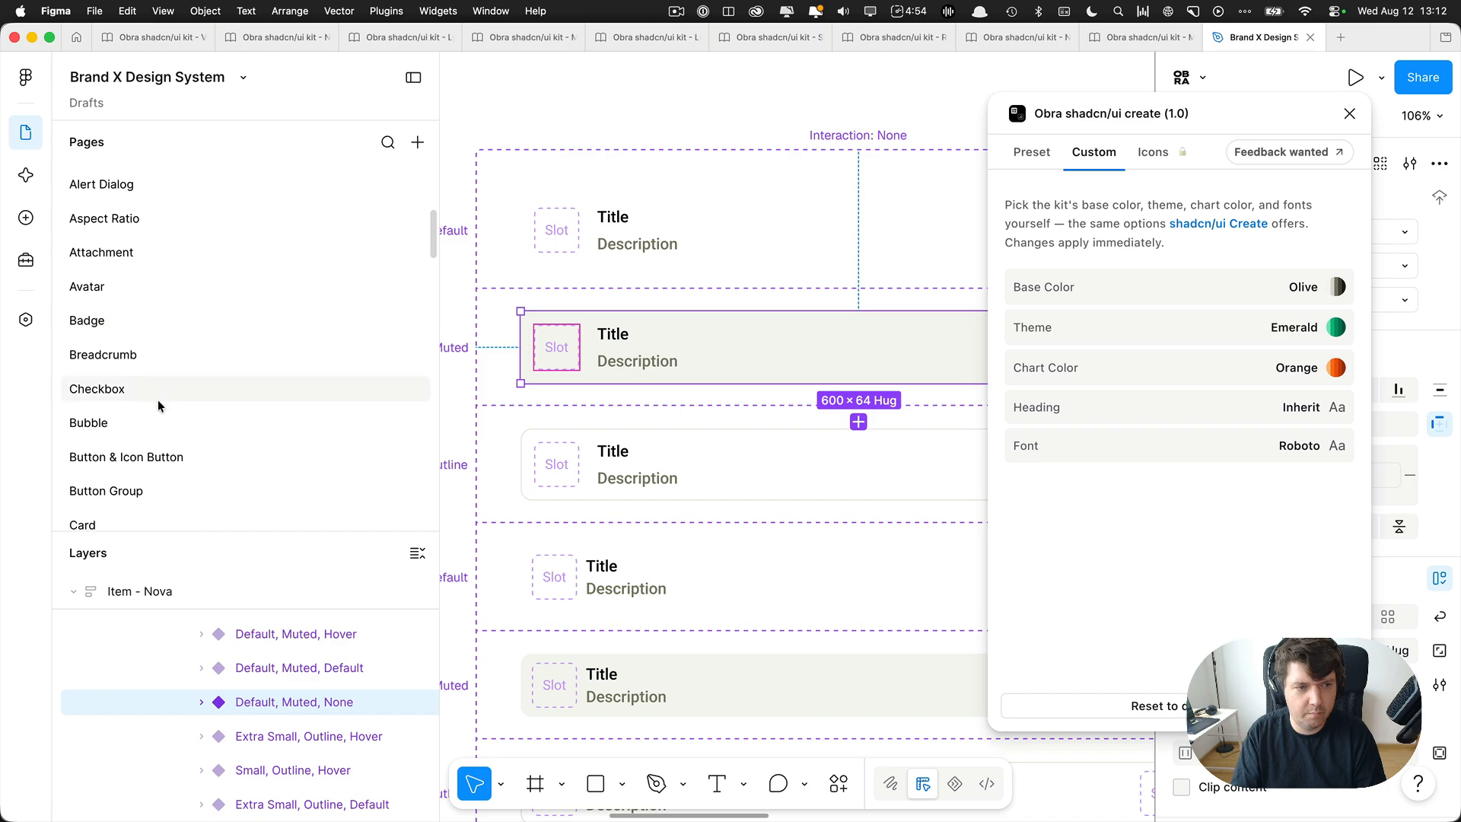
{"action": "left_click", "coordinate": [162, 421]}
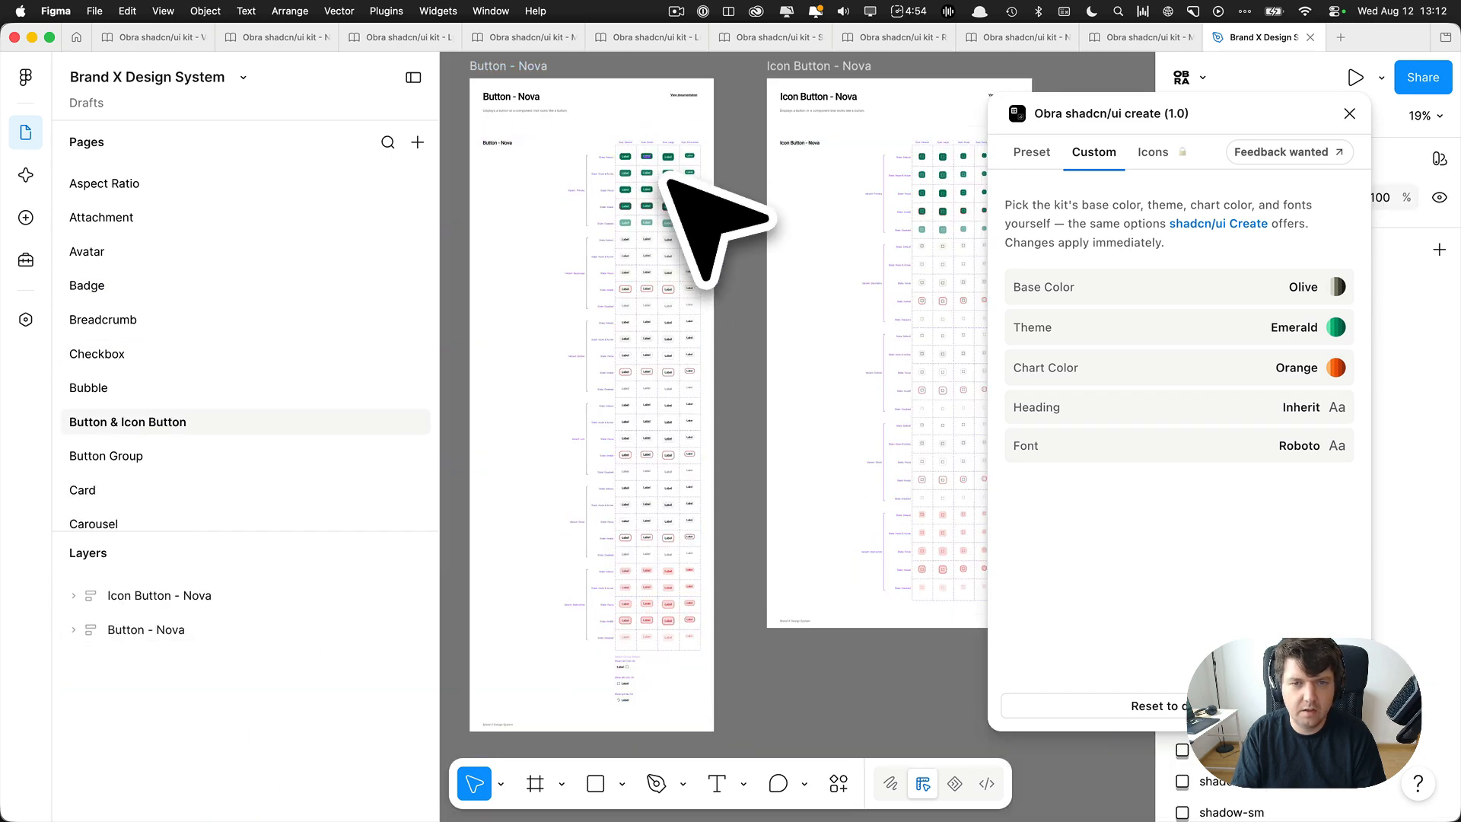
{"action": "scroll", "coordinate": [605, 194], "scroll_direction": "up", "scroll_amount": 5}
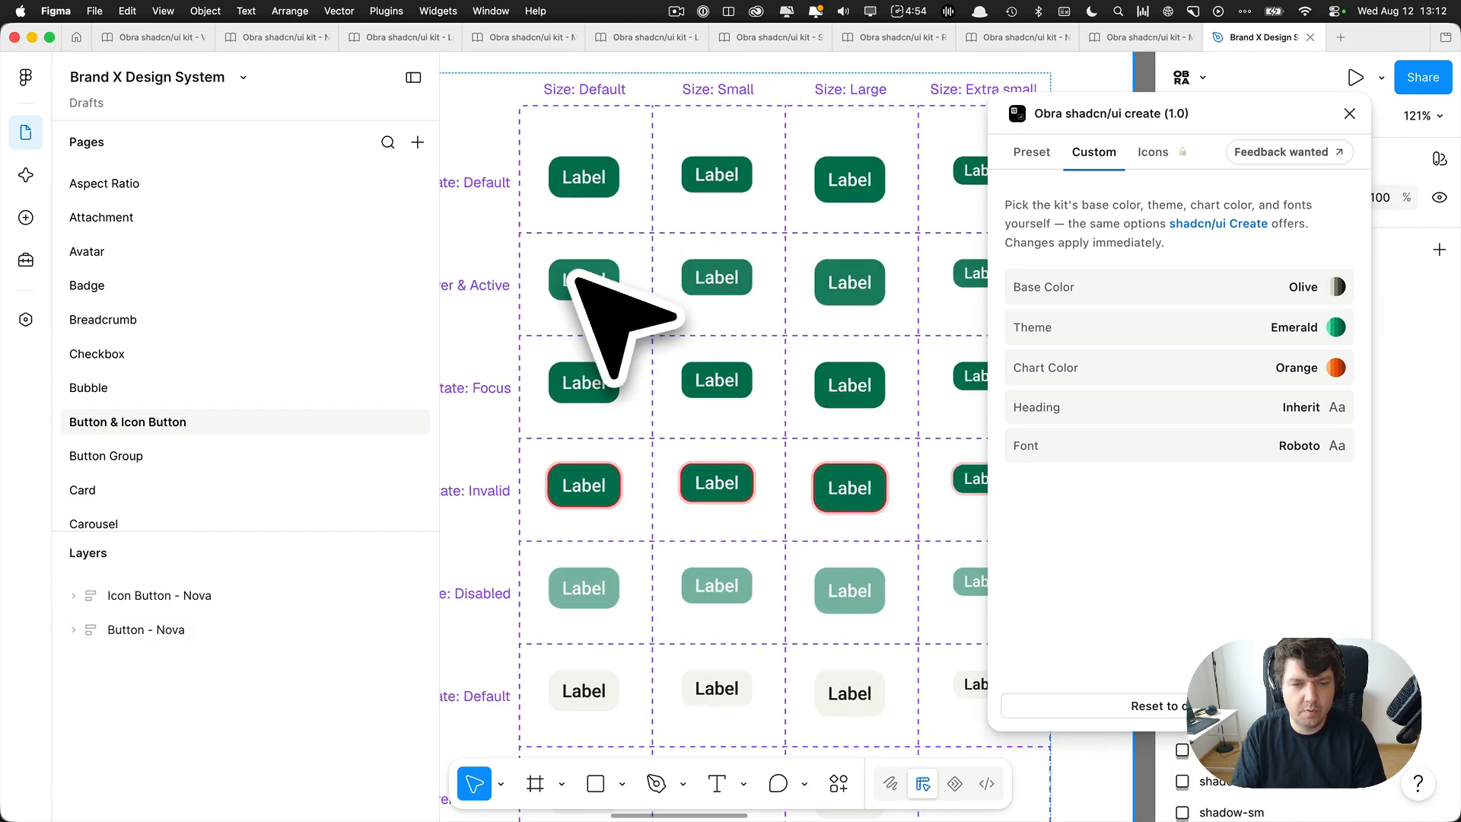
Open the Chart page and examine how the chosen chart color is applied across its chart frames.
{"action": "scroll", "coordinate": [547, 312], "scroll_direction": "up", "scroll_amount": 3}
{"action": "scroll", "coordinate": [169, 381], "scroll_direction": "down", "scroll_amount": 7}
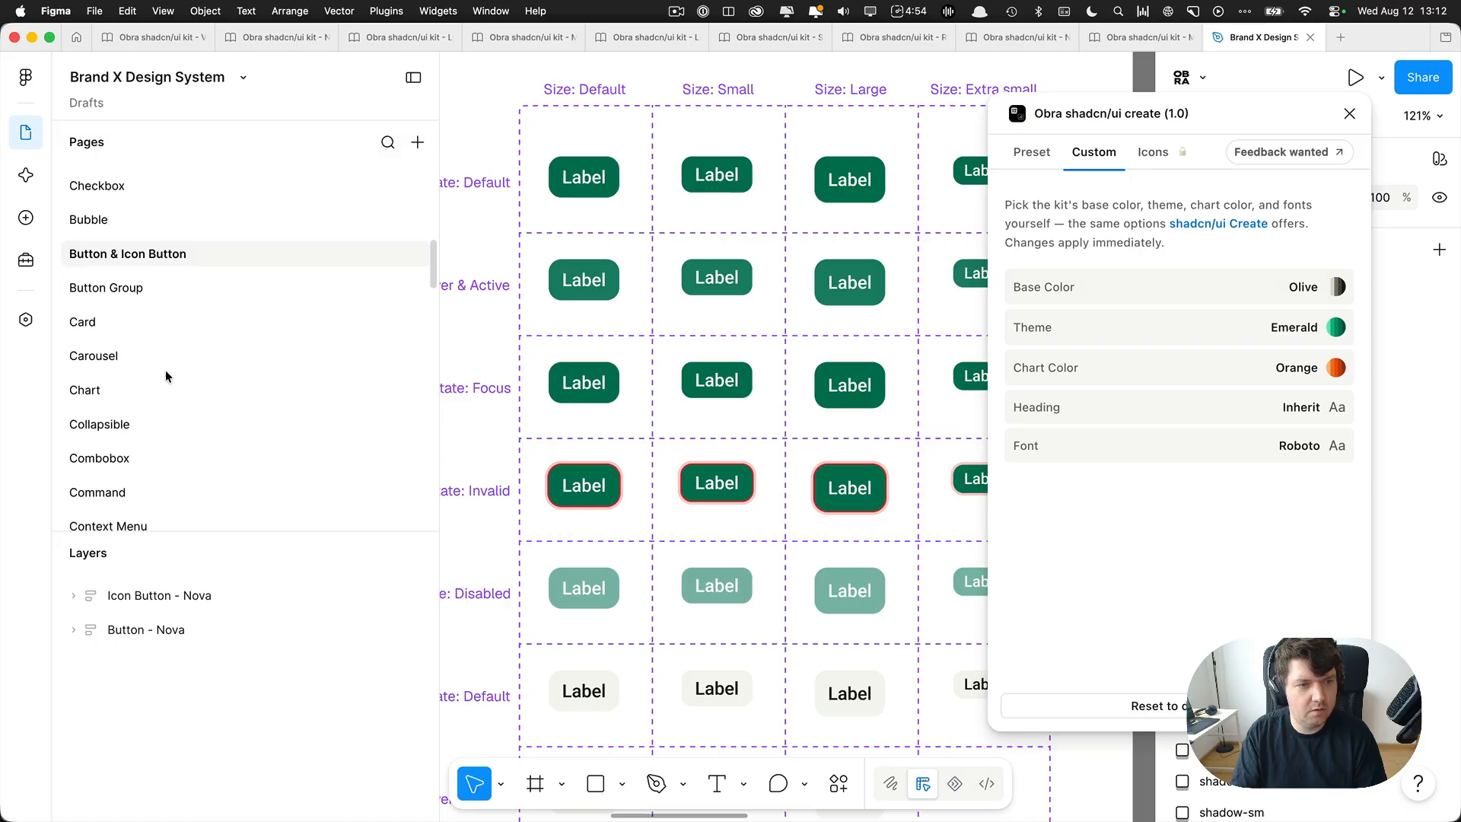
{"action": "scroll", "coordinate": [167, 377], "scroll_direction": "down", "scroll_amount": 5}
{"action": "scroll", "coordinate": [157, 380], "scroll_direction": "up", "scroll_amount": 5}
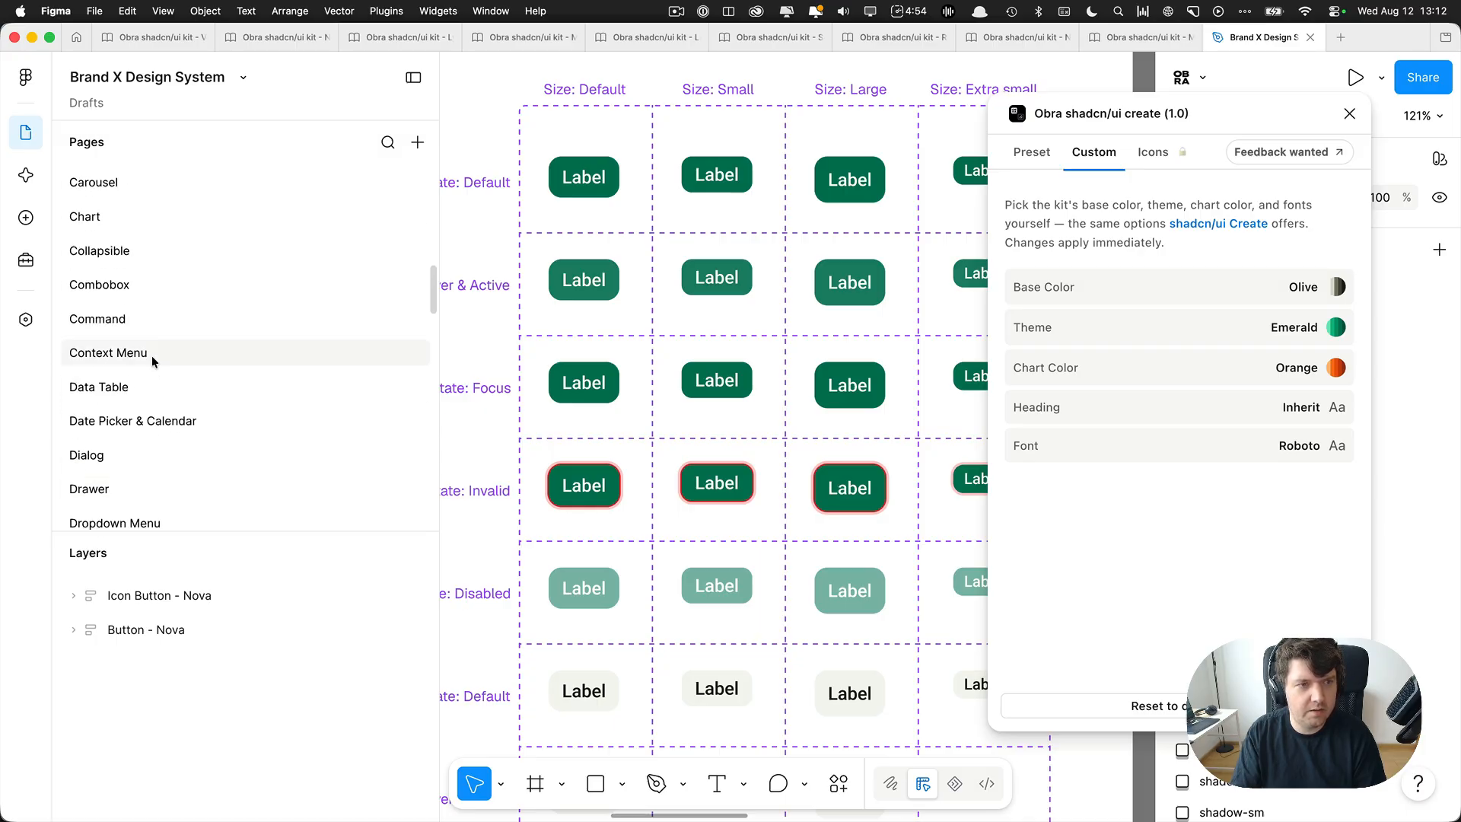
{"action": "left_click", "coordinate": [127, 303]}
{"action": "scroll", "coordinate": [731, 411], "scroll_direction": "up", "scroll_amount": 3}
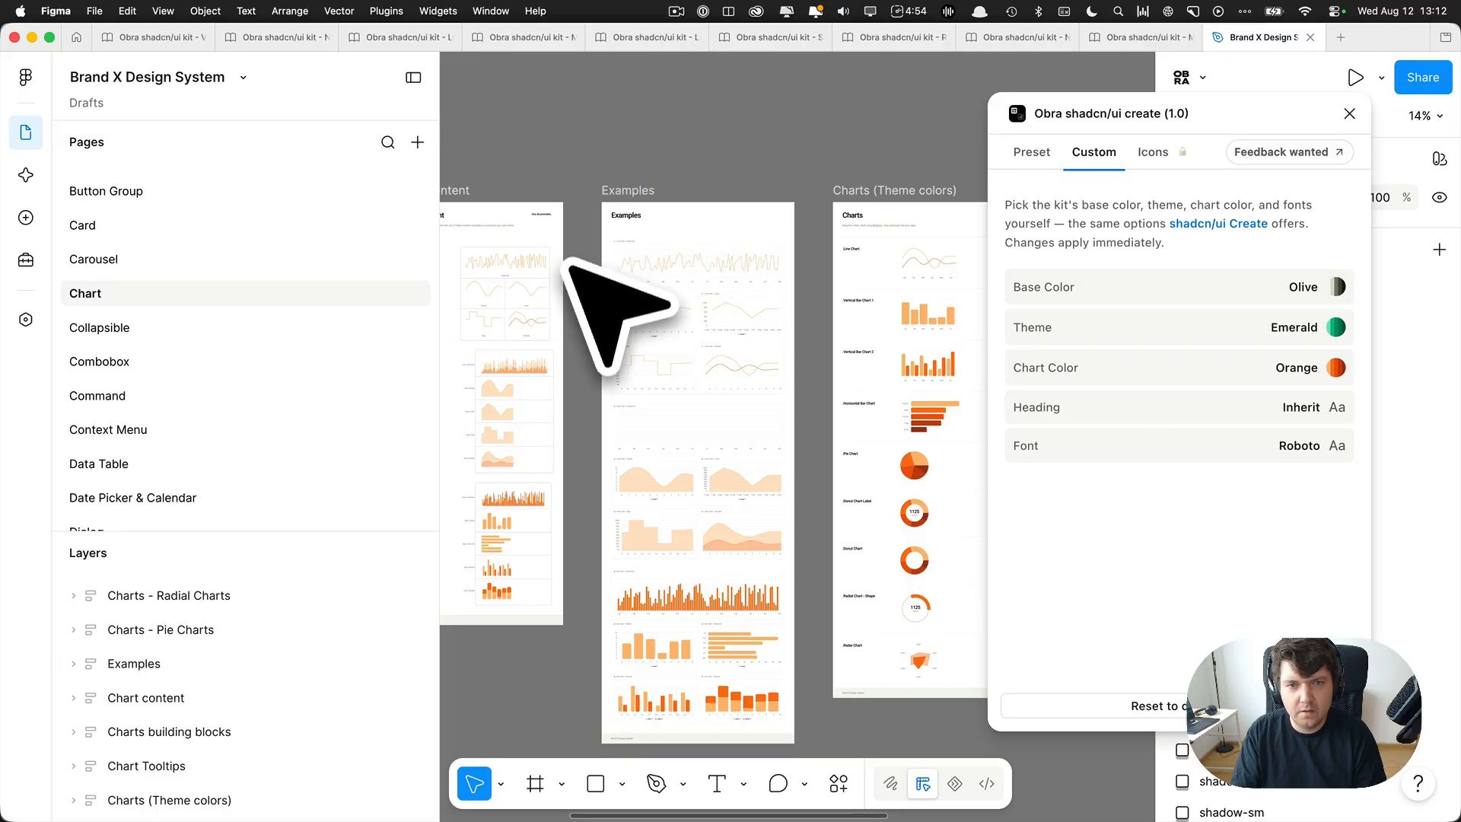
{"action": "scroll", "coordinate": [612, 232], "scroll_direction": "up", "scroll_amount": 8}
Inspect the header of the Chart content frame, deselect it and close the Obra shadcn/ui create plugin window.
{"action": "left_click", "coordinate": [656, 166], "text": "super"}
{"action": "left_click", "coordinate": [508, 272]}
{"action": "left_click_drag", "start_coordinate": [580, 383], "coordinate": [1220, 383]}
{"action": "scroll", "coordinate": [730, 255], "scroll_direction": "down", "scroll_amount": 3}
{"action": "left_click_drag", "start_coordinate": [730, 372], "coordinate": [1095, 378]}
{"action": "left_click", "coordinate": [737, 216], "text": "super"}
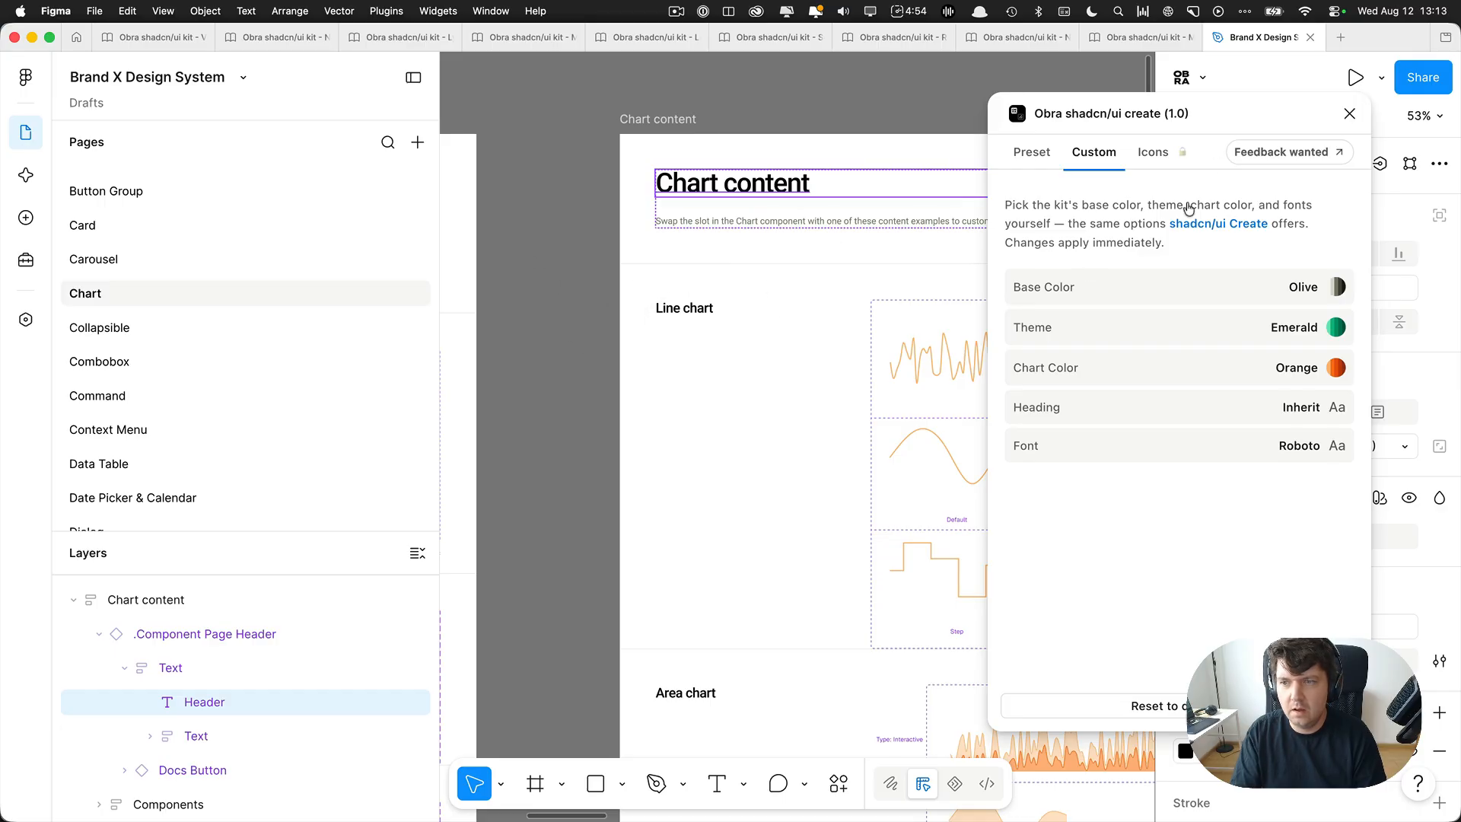
{"action": "left_click", "coordinate": [597, 287]}
{"action": "left_click", "coordinate": [1349, 114]}
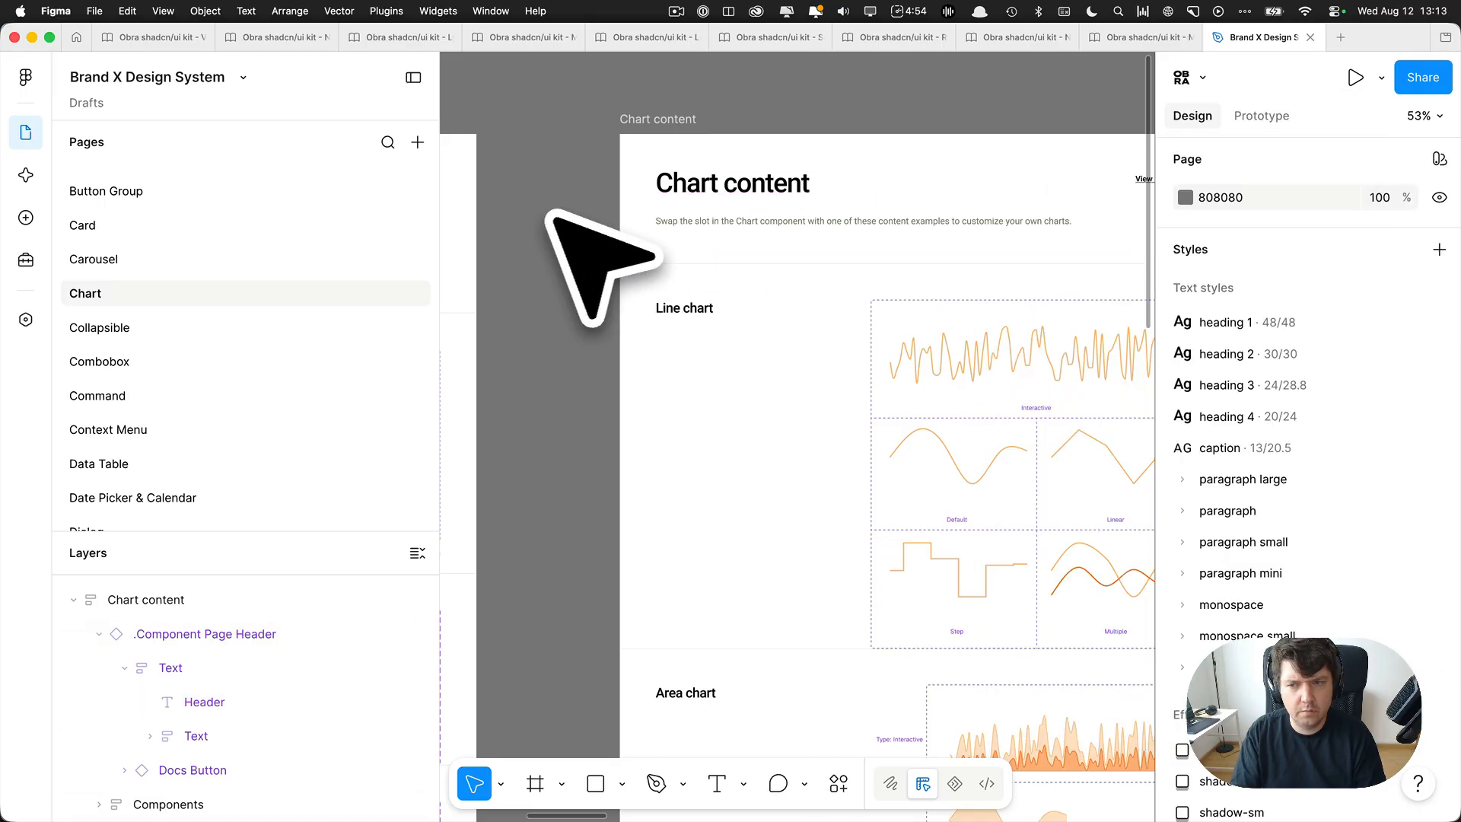
{"action": "scroll", "coordinate": [563, 217], "scroll_direction": "down", "scroll_amount": 10}
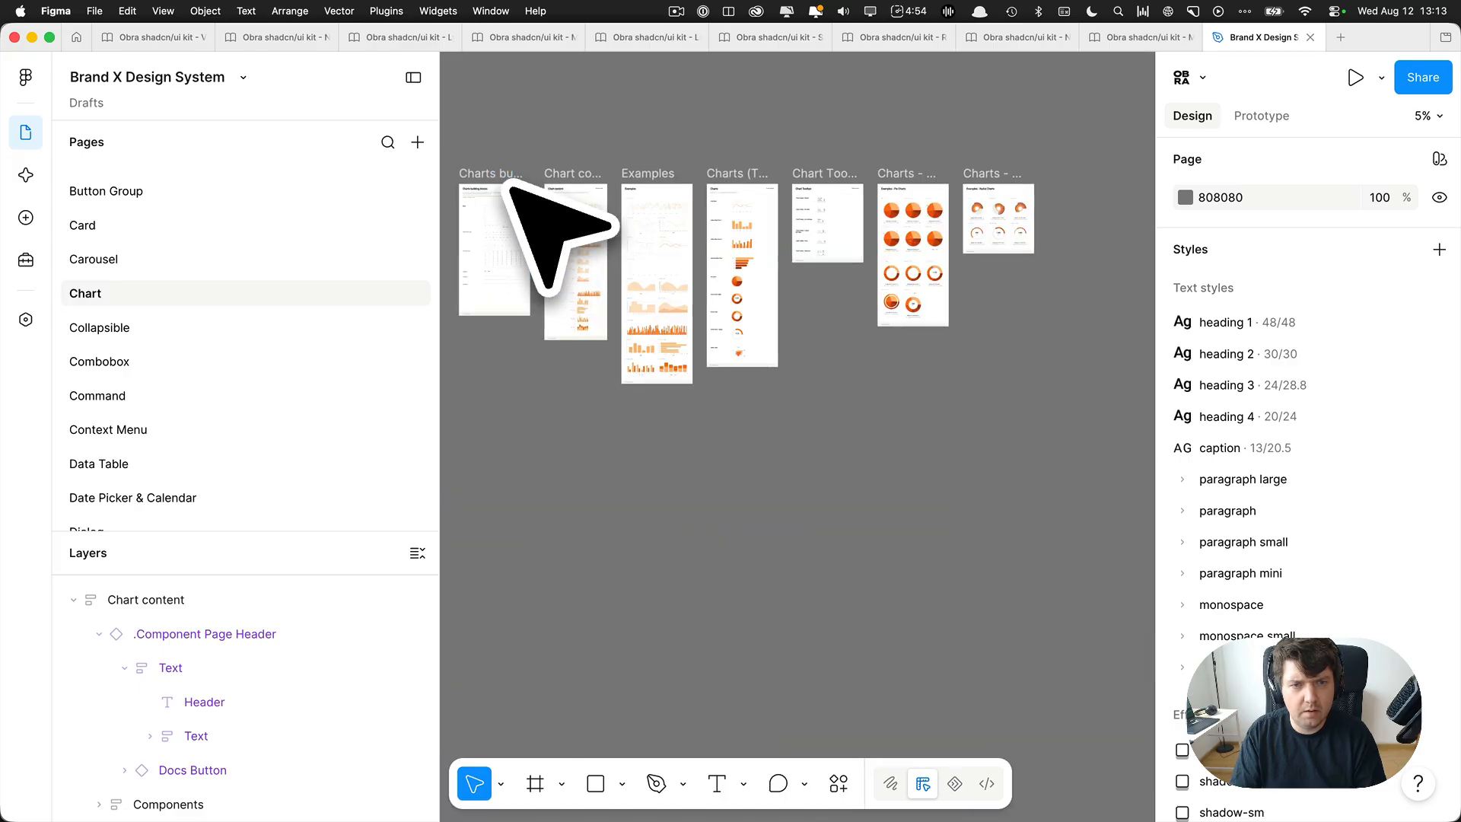
Remove the NEW tag and bullet from the Marker page's name and the bullet from the Kbd page's name.
{"action": "scroll", "coordinate": [207, 303], "scroll_direction": "down", "scroll_amount": 5}
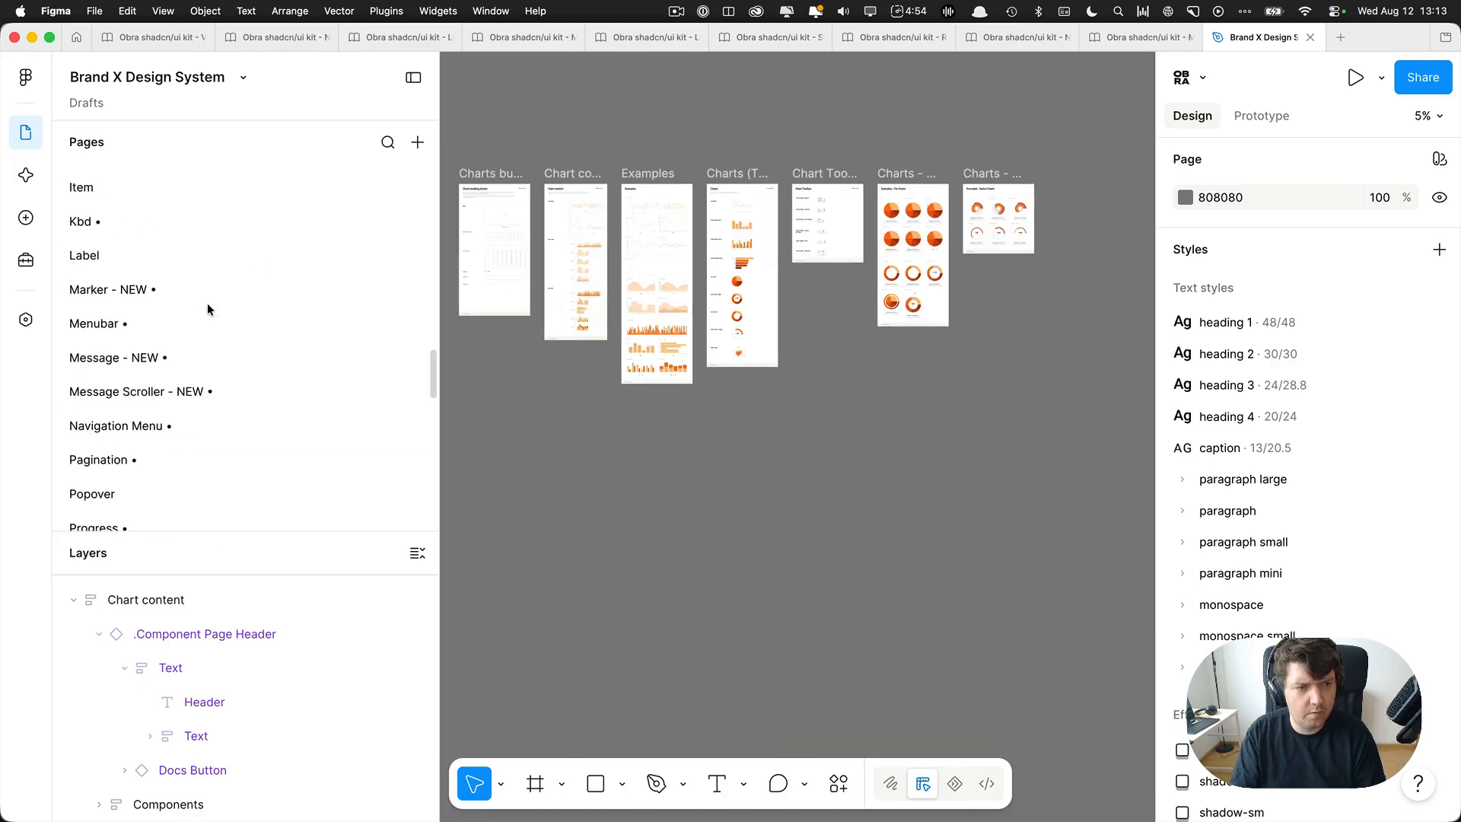
{"action": "double_click", "coordinate": [144, 289]}
{"action": "left_click", "coordinate": [126, 289]}
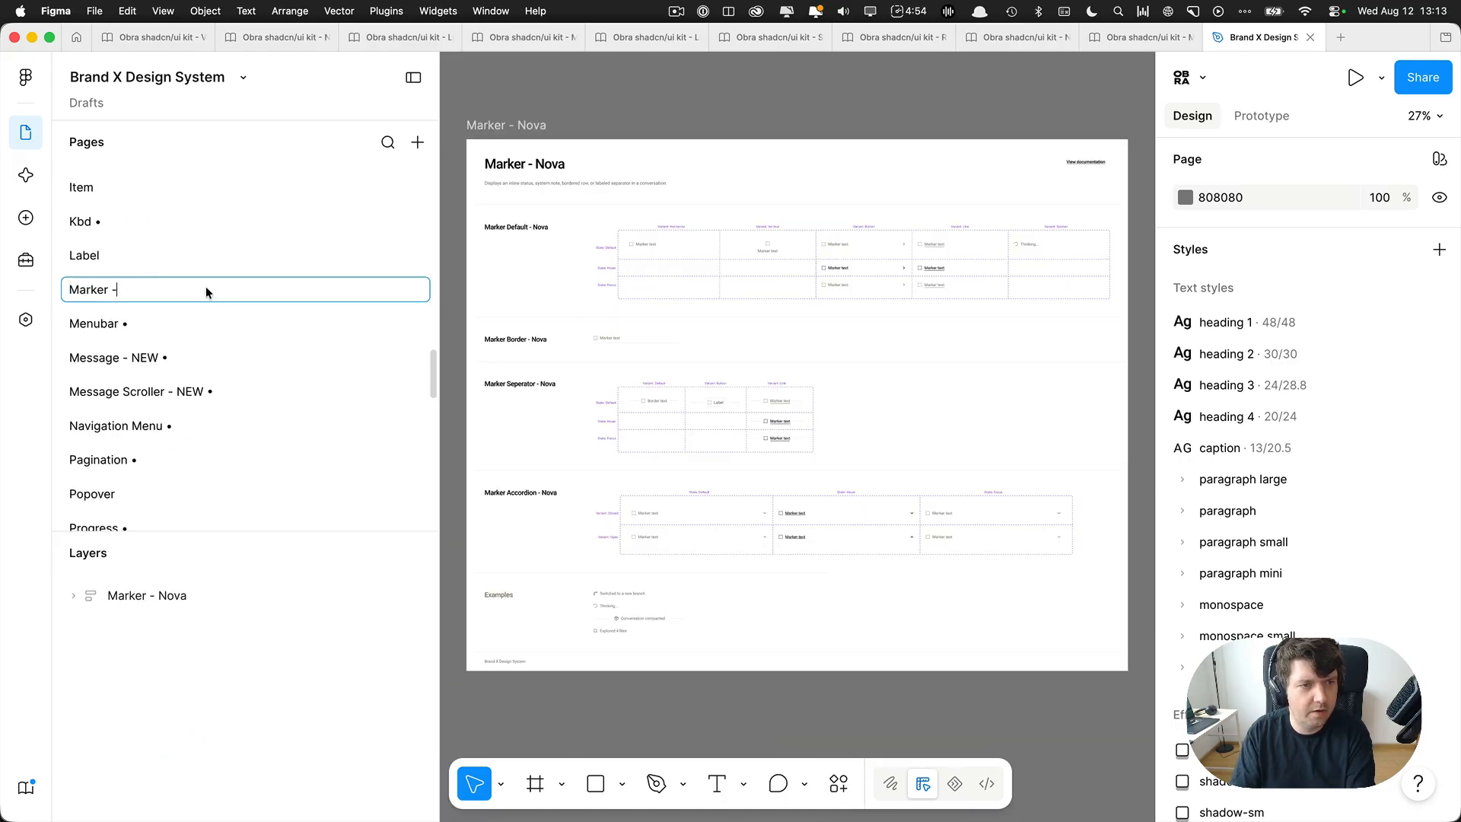
{"action": "key", "text": "BackSpace"}
{"action": "key", "text": "BackSpace"}
{"action": "double_click", "coordinate": [148, 221]}
{"action": "left_click", "coordinate": [172, 218]}
{"action": "key", "text": "BackSpace"}
{"action": "key", "text": "BackSpace"}
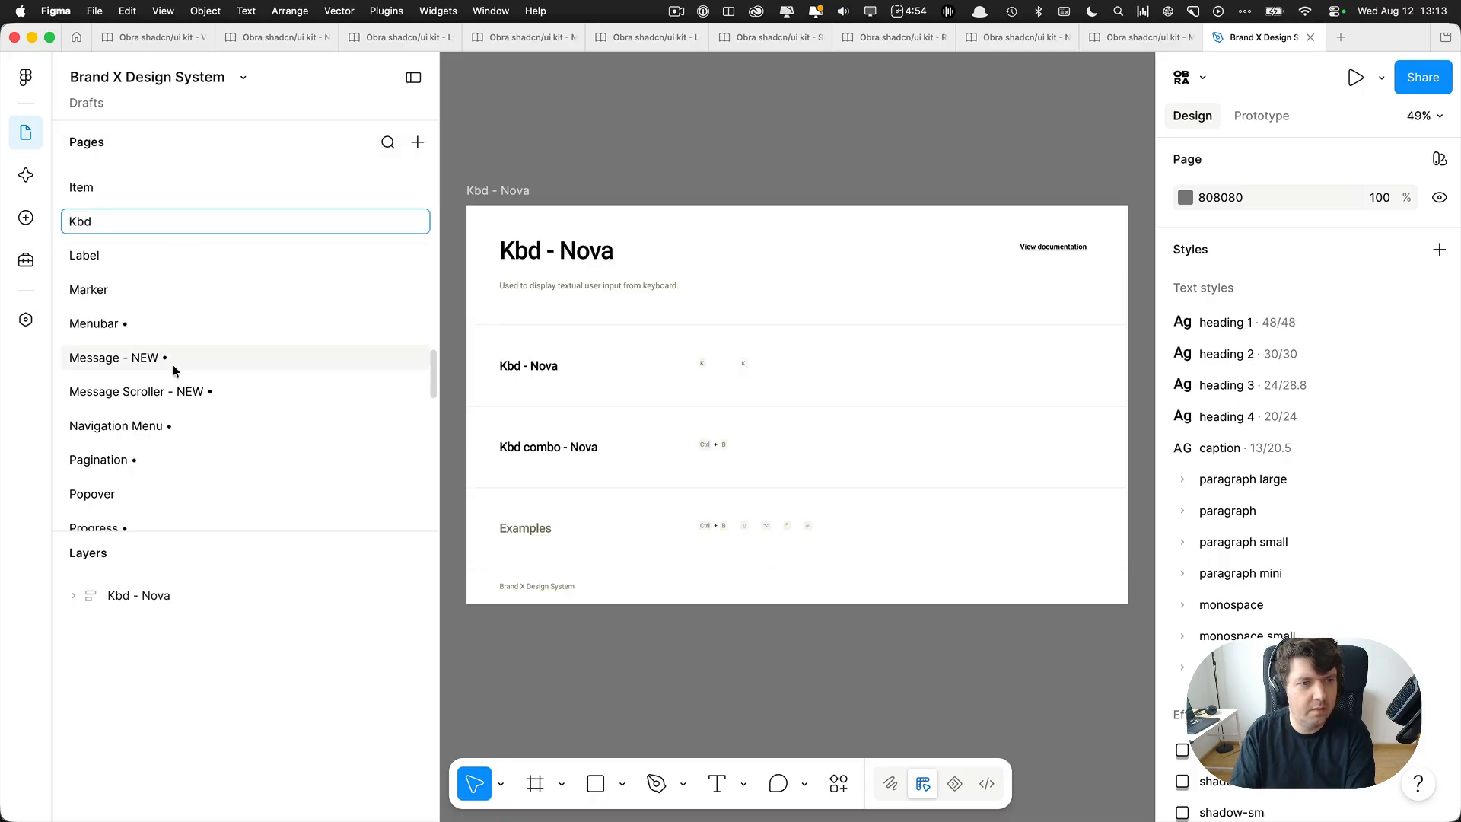
Remove the trailing bullets from the names of the Message - NEW and Menubar pages.
{"action": "double_click", "coordinate": [174, 358]}
{"action": "left_click", "coordinate": [180, 354]}
{"action": "key", "text": "BackSpace"}
{"action": "key", "text": "BackSpace"}
{"action": "left_click", "coordinate": [200, 327]}
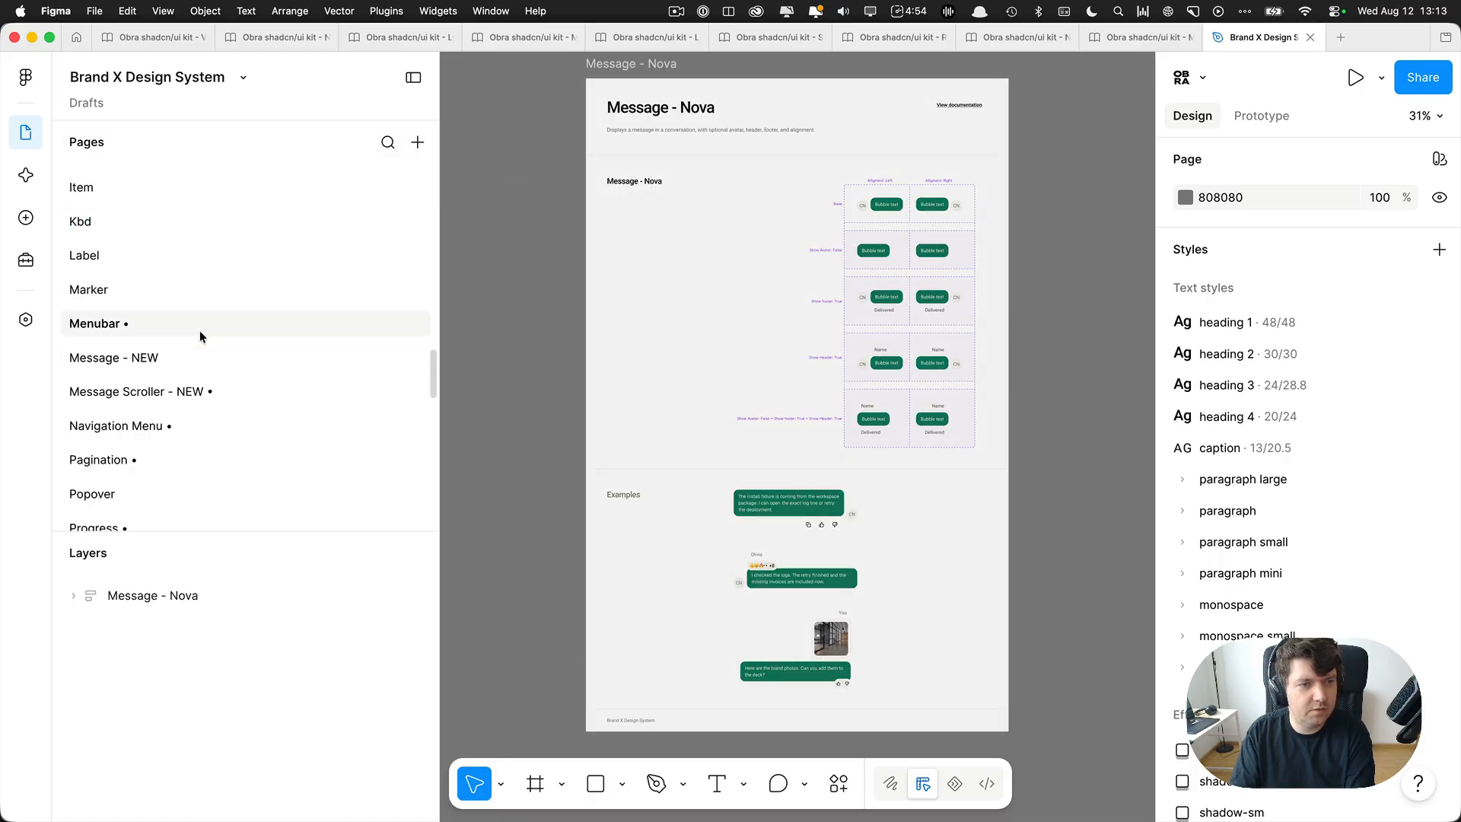
{"action": "double_click", "coordinate": [200, 331]}
{"action": "left_click", "coordinate": [195, 327]}
{"action": "key", "text": "BackSpace"}
{"action": "key", "text": "BackSpace"}
Rename the Message Scroller - NEW • page as Message Scroller and the Message - NEW page as Message.
{"action": "double_click", "coordinate": [209, 390]}
{"action": "left_click", "coordinate": [239, 390]}
{"action": "key", "text": "BackSpace"}
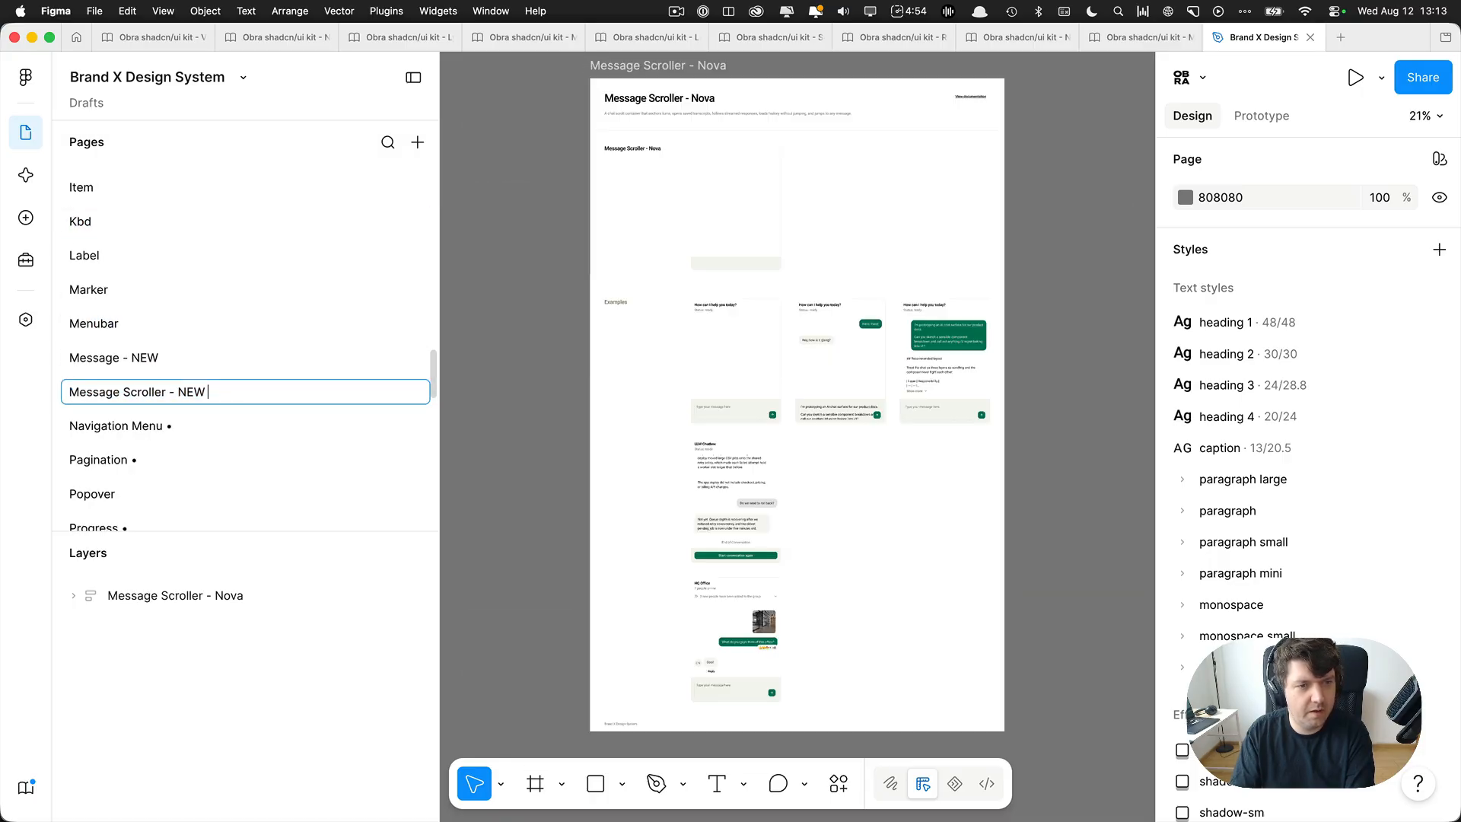
{"action": "key", "text": "BackSpace"}
{"action": "key", "text": "BackSpace"}
{"action": "key", "text": "BackSpace"}
{"action": "key", "text": "BackSpace"}
{"action": "key", "text": "BackSpace"}
{"action": "key", "text": "BackSpace"}
{"action": "key", "text": "BackSpace"}
{"action": "left_click", "coordinate": [190, 360]}
{"action": "double_click", "coordinate": [132, 355]}
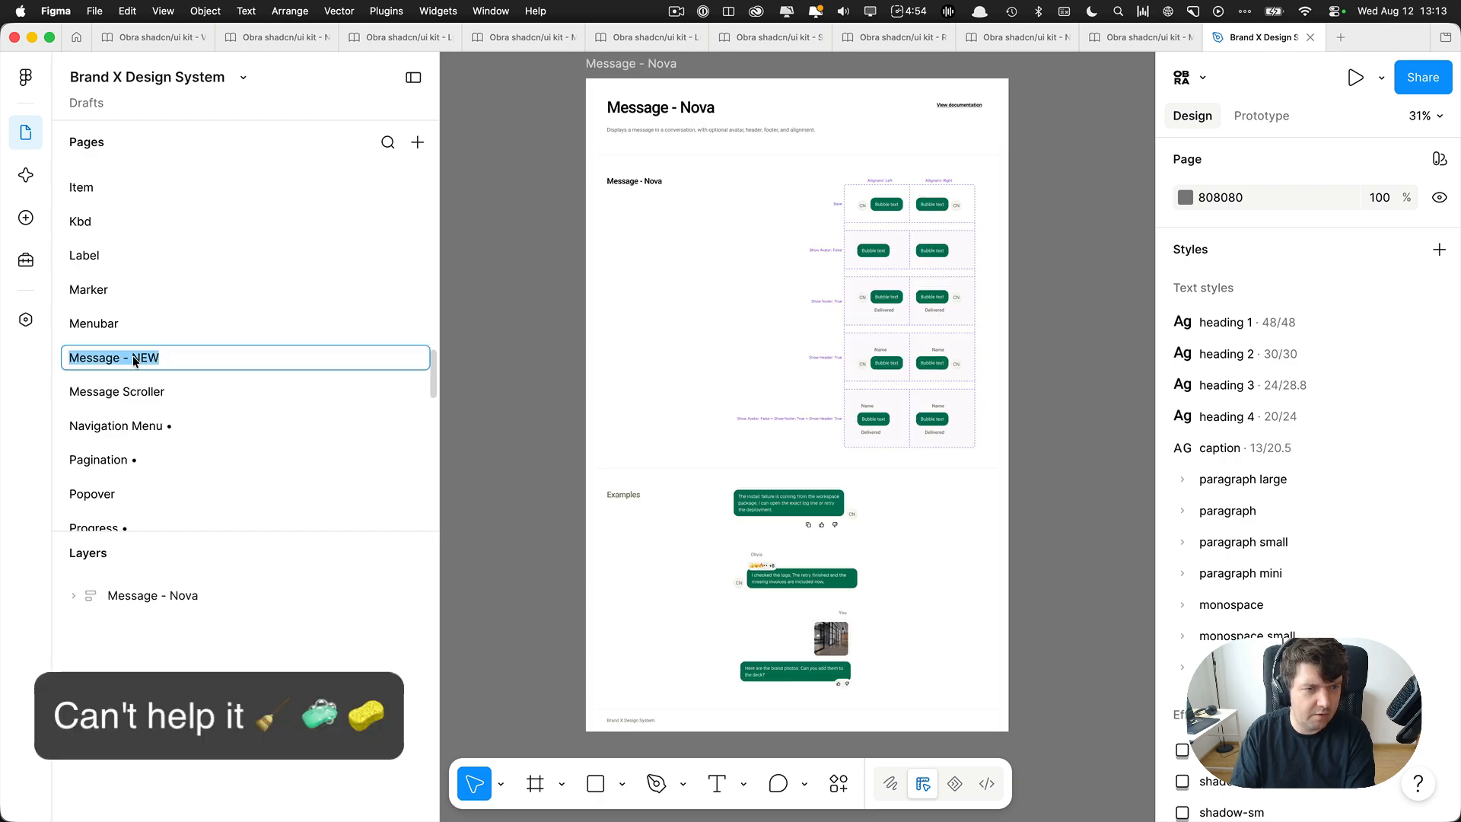
{"action": "key", "text": "BackSpace"}
{"action": "key", "text": "BackSpace"}
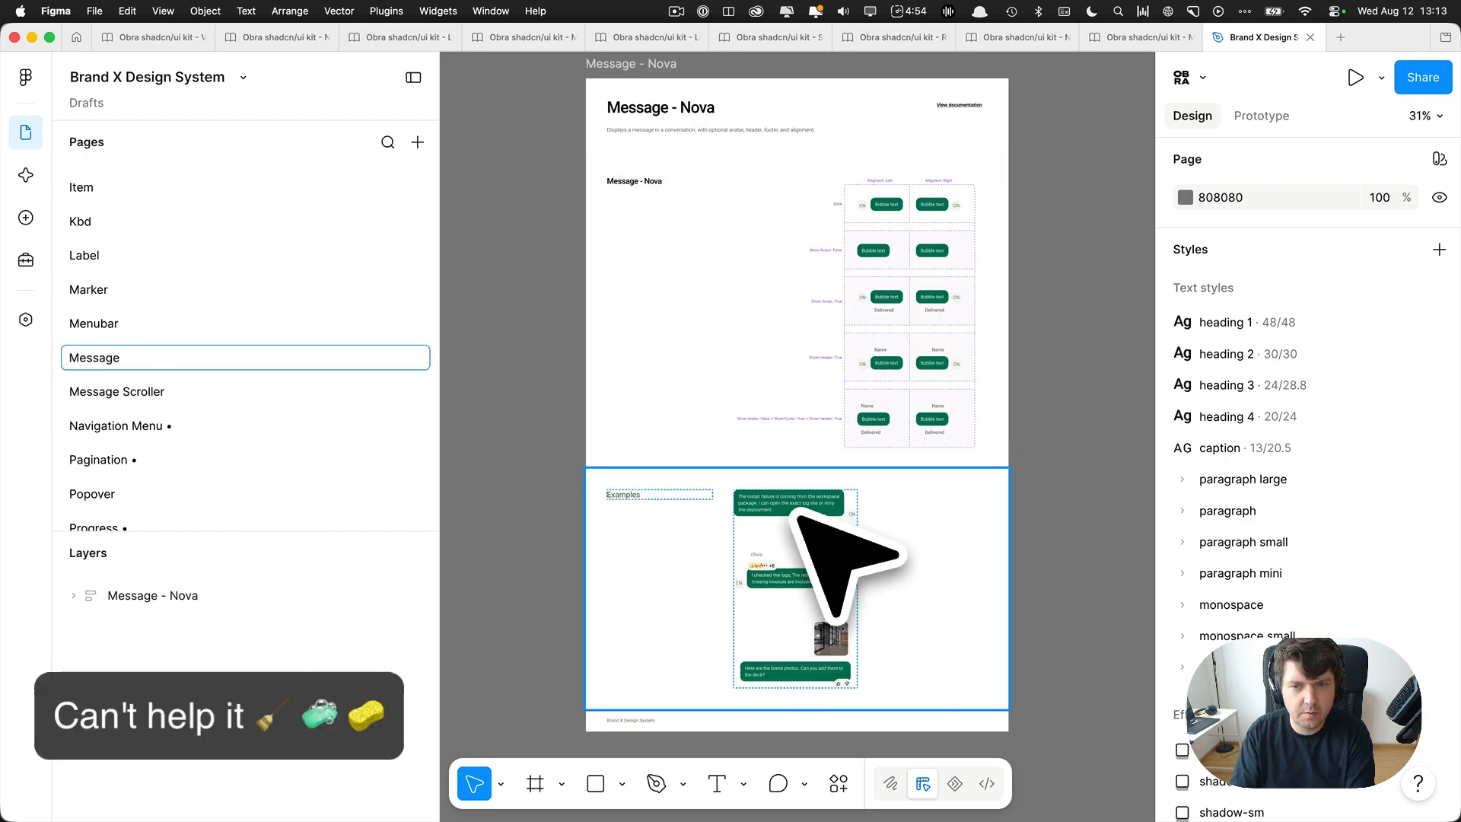
Remove the trailing bullets from the names of the Navigation Menu and Pagination pages.
{"action": "double_click", "coordinate": [185, 427]}
{"action": "left_click", "coordinate": [205, 424]}
{"action": "key", "text": "BackSpace"}
{"action": "key", "text": "BackSpace"}
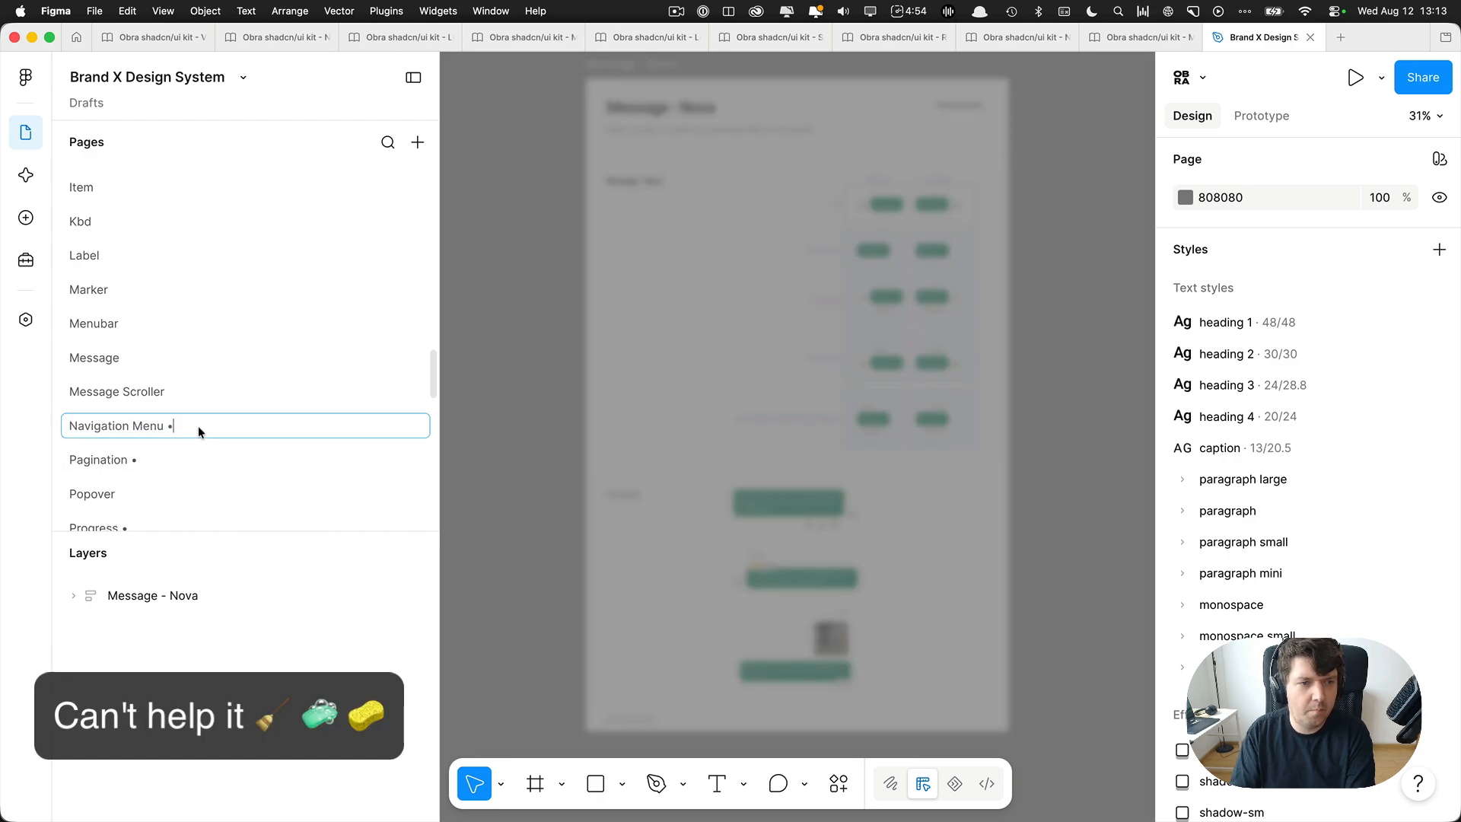
{"action": "double_click", "coordinate": [178, 456]}
{"action": "left_click", "coordinate": [193, 457]}
{"action": "key", "text": "BackSpace"}
{"action": "key", "text": "BackSpace"}
Rename the Progress • page as Progress and the Questionnaire - NEW • page as Questionnaire.
{"action": "scroll", "coordinate": [222, 409], "scroll_direction": "down", "scroll_amount": 2}
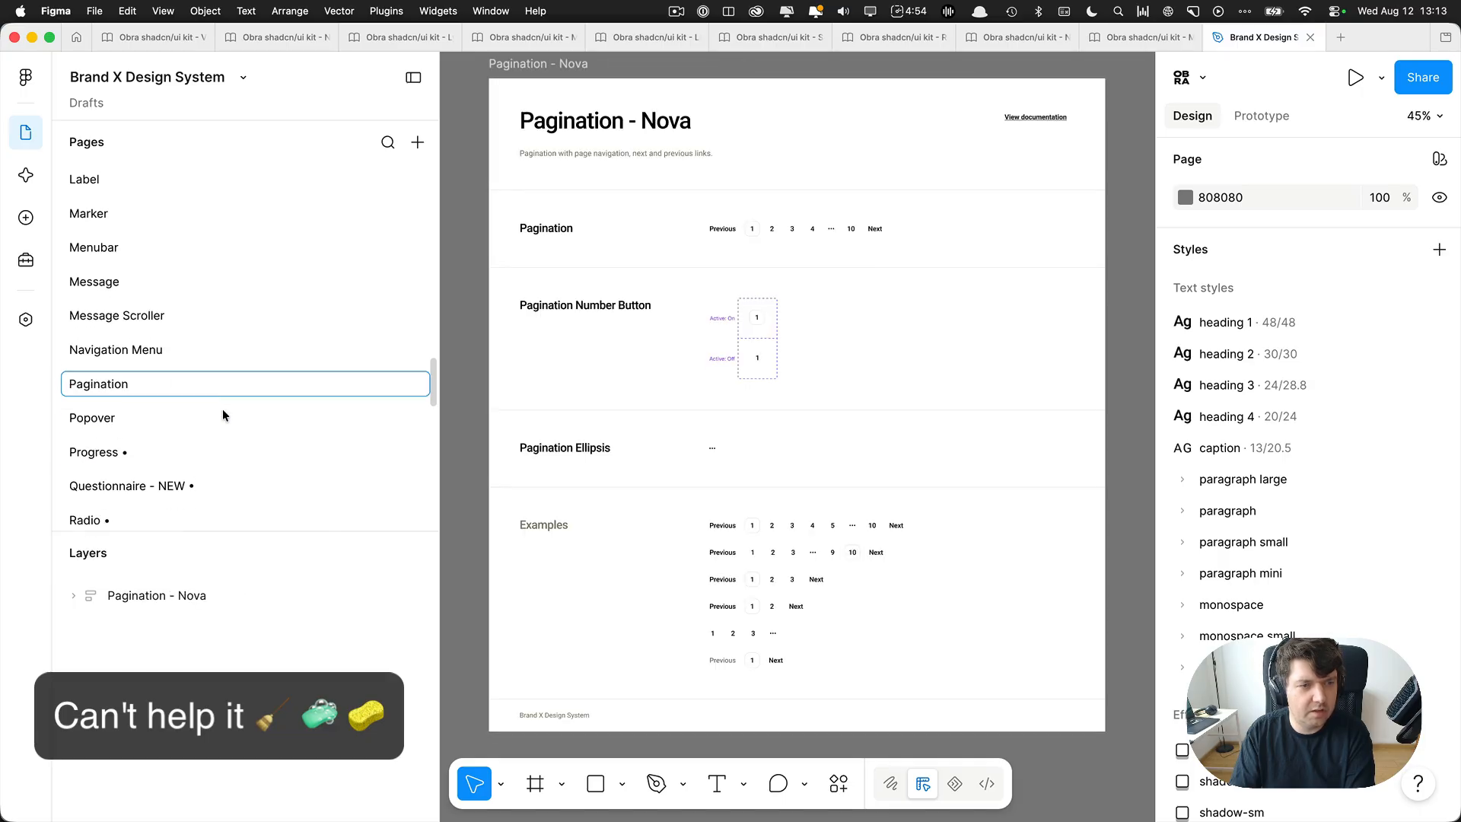
{"action": "double_click", "coordinate": [161, 444]}
{"action": "left_click", "coordinate": [188, 443]}
{"action": "key", "text": "BackSpace"}
{"action": "key", "text": "BackSpace"}
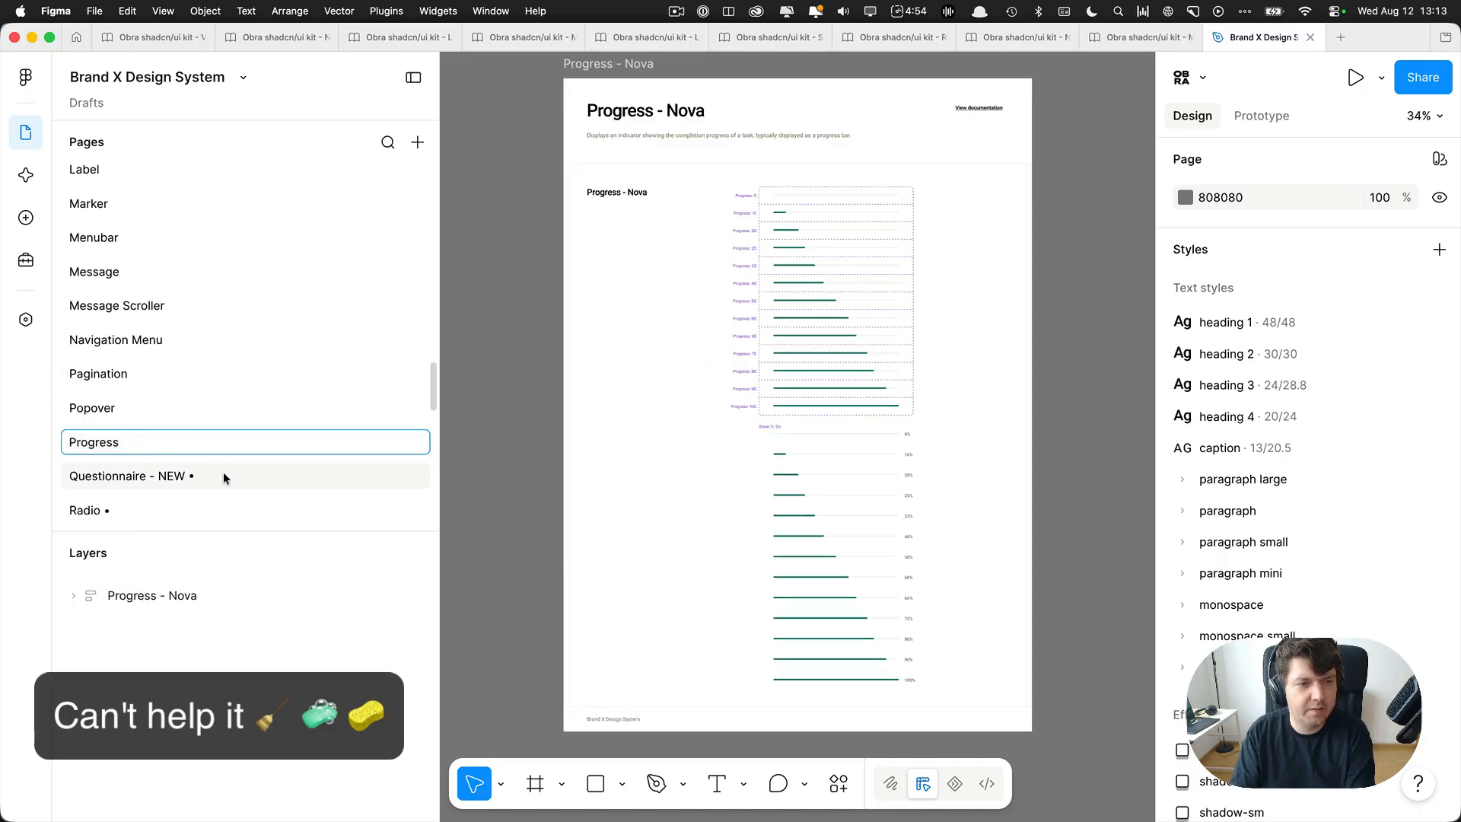
{"action": "double_click", "coordinate": [204, 476]}
{"action": "left_click", "coordinate": [214, 477]}
{"action": "key", "text": "BackSpace"}
{"action": "key", "text": "BackSpace"}
{"action": "key", "text": "BackSpace"}
{"action": "key", "text": "BackSpace"}
{"action": "key", "text": "BackSpace"}
{"action": "key", "text": "BackSpace"}
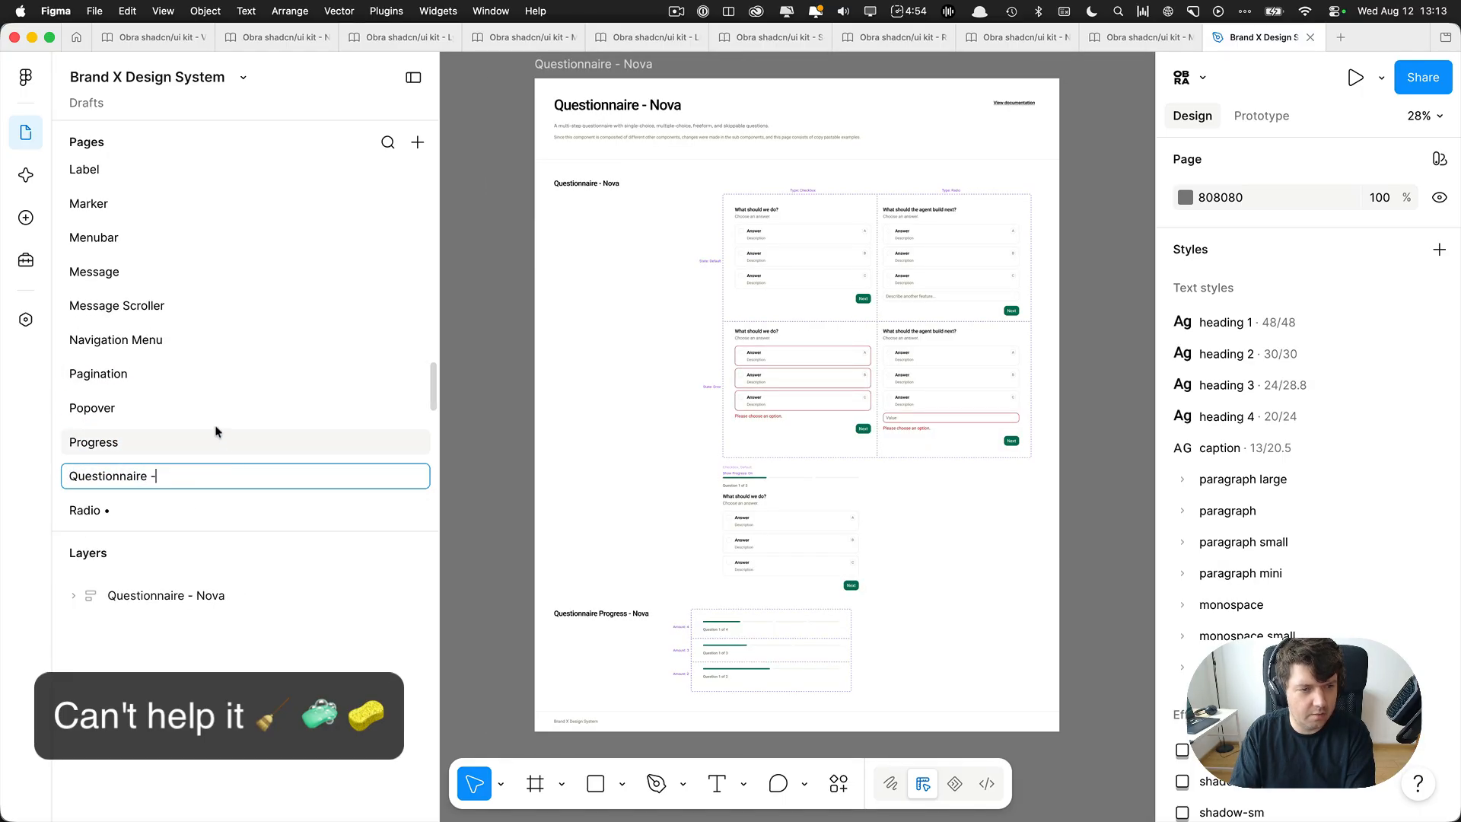
Remove the trailing bullets from the names of the Radio and Select & Combobox pages.
{"action": "scroll", "coordinate": [157, 414], "scroll_direction": "down", "scroll_amount": 2}
{"action": "double_click", "coordinate": [136, 386]}
{"action": "left_click", "coordinate": [135, 387]}
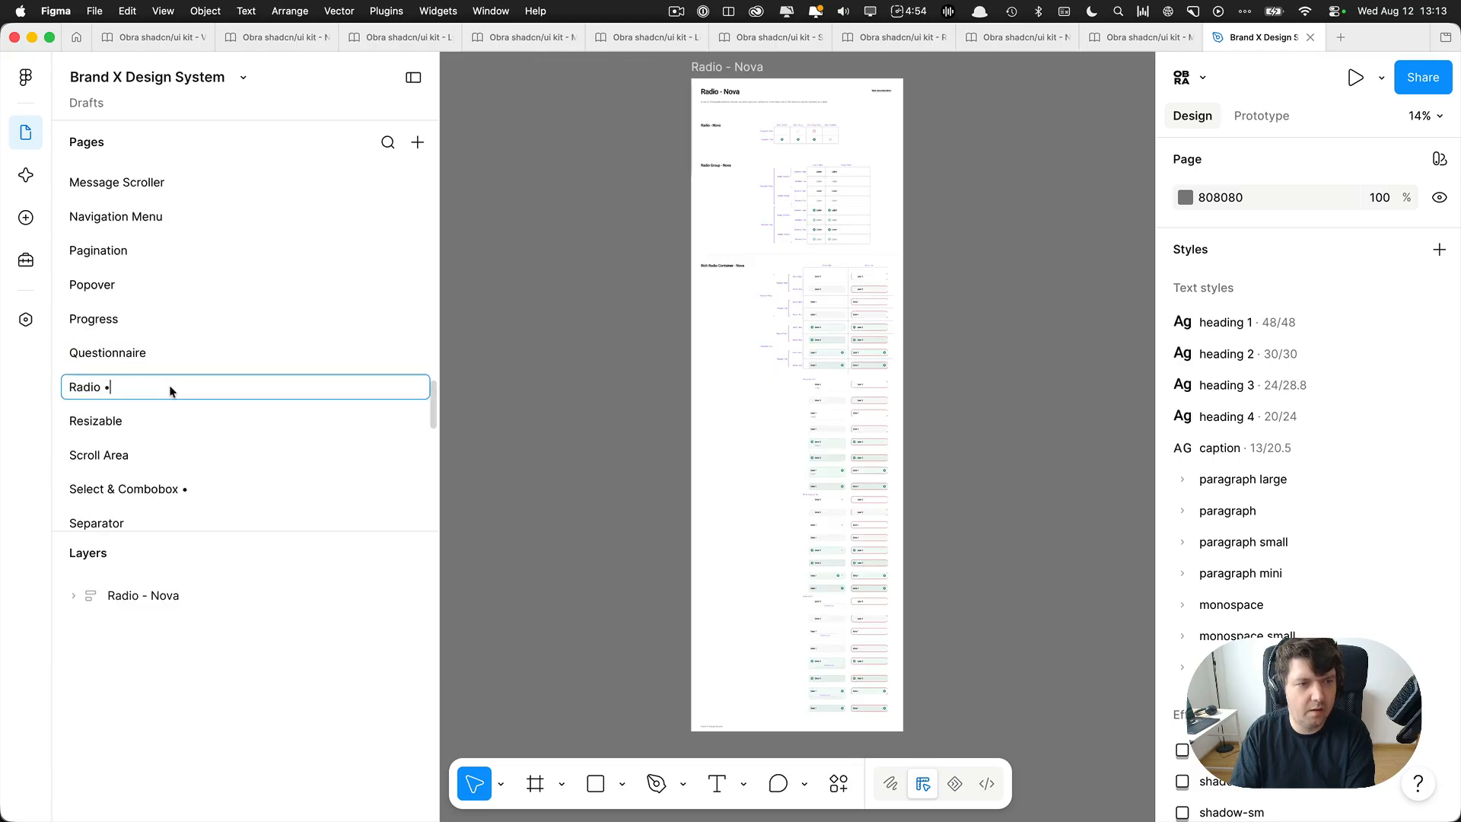
{"action": "key", "text": "BackSpace"}
{"action": "key", "text": "BackSpace"}
{"action": "double_click", "coordinate": [199, 488]}
{"action": "left_click", "coordinate": [219, 492]}
{"action": "key", "text": "BackSpace"}
{"action": "key", "text": "BackSpace"}
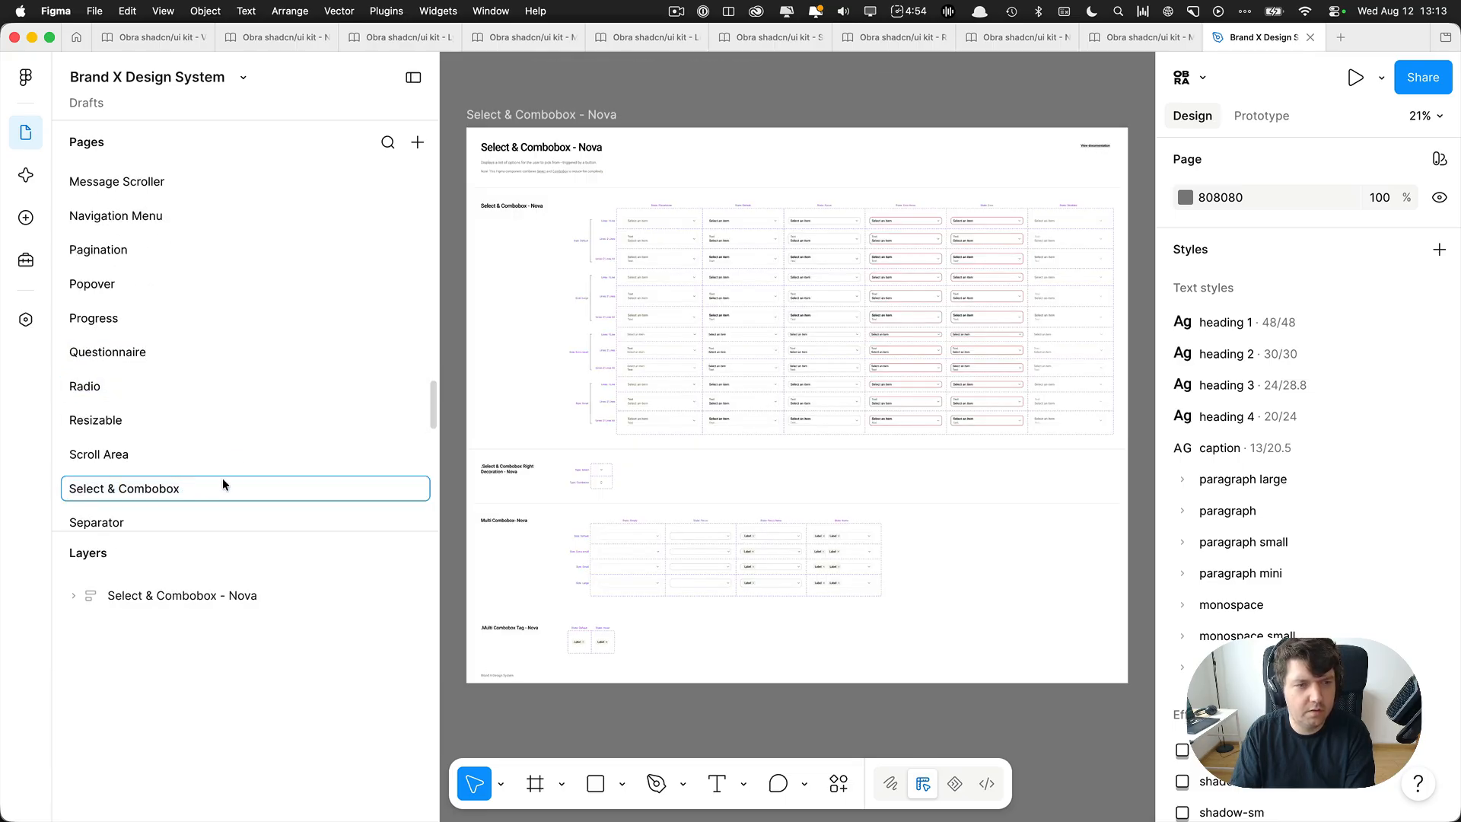
Remove the trailing bullets from the names of the Sidebar and Slider pages.
{"action": "scroll", "coordinate": [228, 456], "scroll_direction": "down", "scroll_amount": 3}
{"action": "left_click", "coordinate": [148, 335]}
{"action": "double_click", "coordinate": [148, 333]}
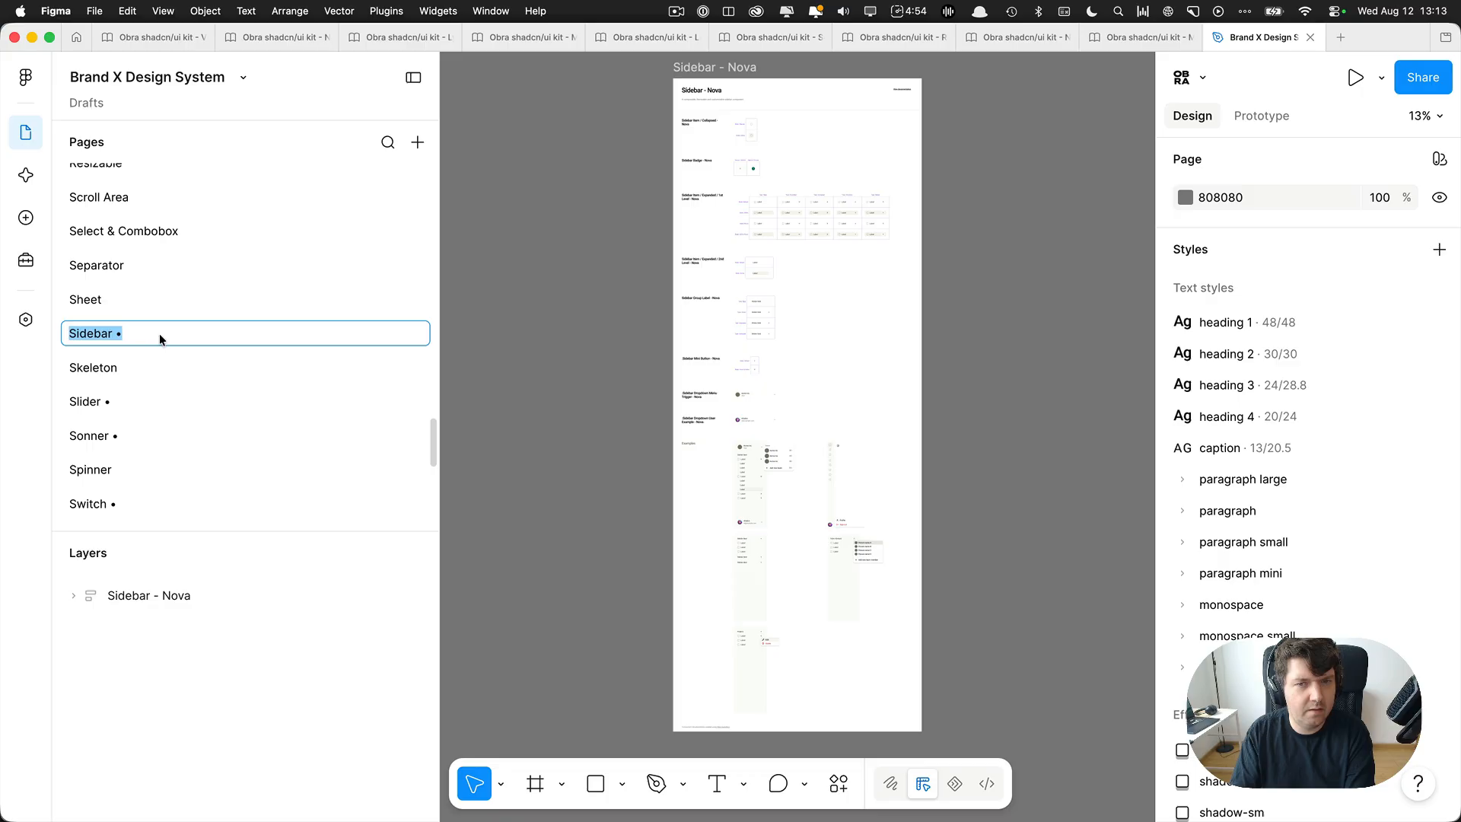
{"action": "left_click", "coordinate": [148, 333]}
{"action": "key", "text": "BackSpace"}
{"action": "key", "text": "BackSpace"}
{"action": "left_click", "coordinate": [125, 401]}
{"action": "double_click", "coordinate": [137, 401]}
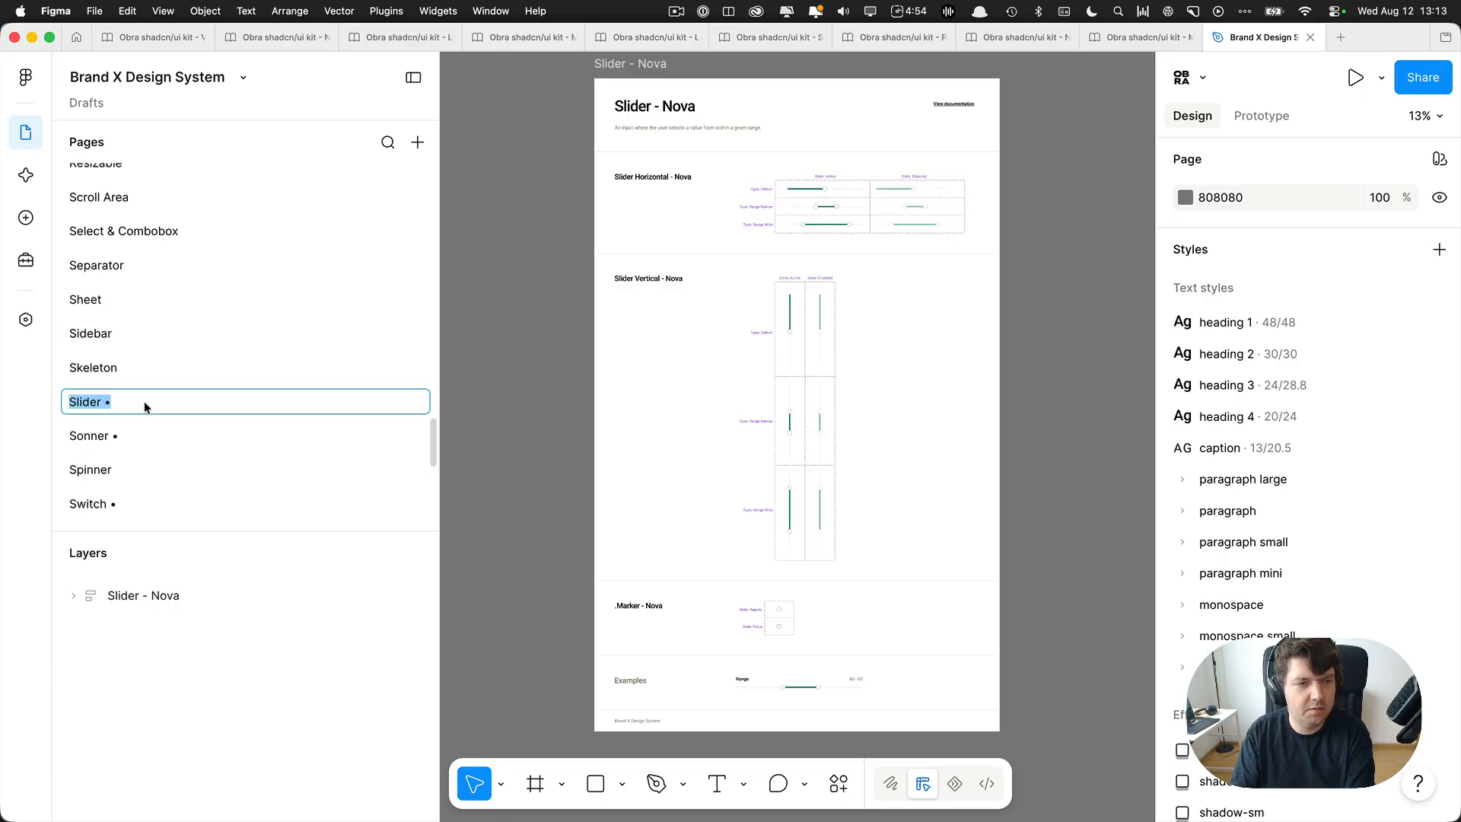
{"action": "key", "text": "BackSpace"}
{"action": "key", "text": "BackSpace"}
Remove the trailing bullets from the names of the Sonner and Switch pages.
{"action": "left_click", "coordinate": [145, 430]}
{"action": "double_click", "coordinate": [162, 434]}
{"action": "key", "text": "BackSpace"}
{"action": "key", "text": "BackSpace"}
{"action": "scroll", "coordinate": [163, 432], "scroll_direction": "down", "scroll_amount": 2}
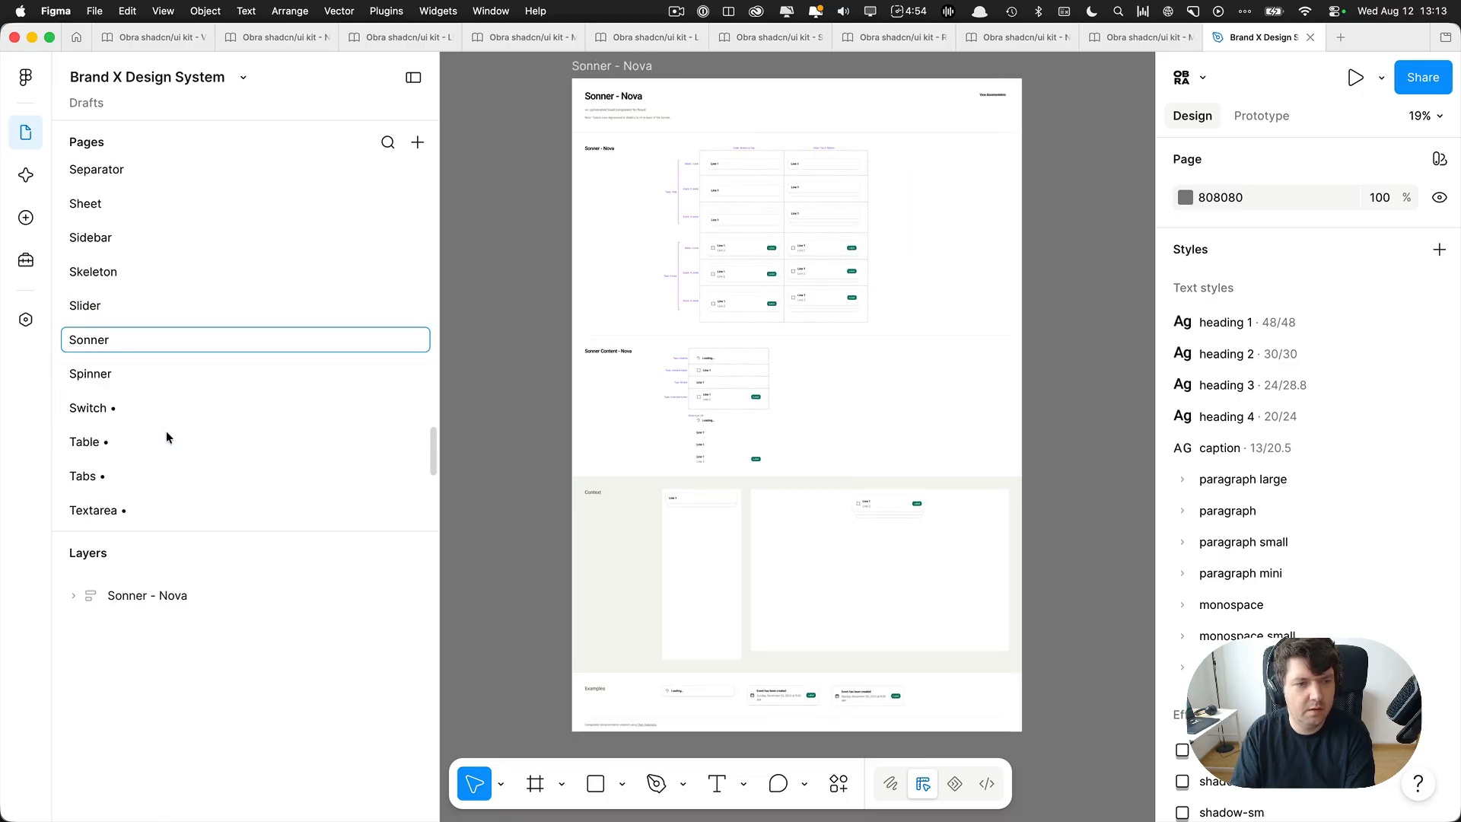
{"action": "double_click", "coordinate": [143, 390]}
{"action": "key", "text": "BackSpace"}
{"action": "key", "text": "BackSpace"}
Remove the trailing bullets from the names of the Table and Tabs pages.
{"action": "double_click", "coordinate": [146, 418]}
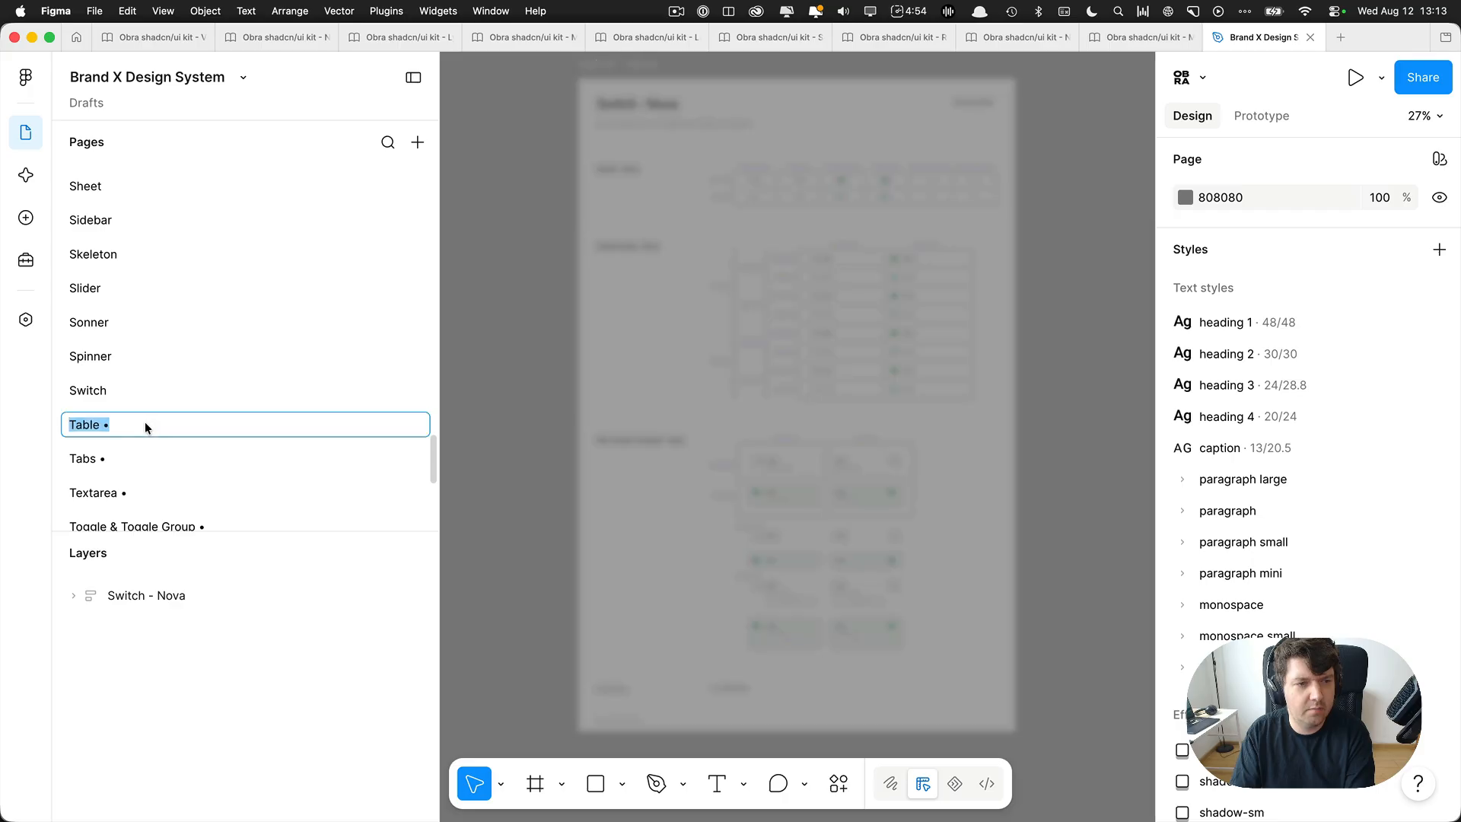
{"action": "key", "text": "BackSpace"}
{"action": "key", "text": "BackSpace"}
{"action": "left_click", "coordinate": [142, 449]}
{"action": "double_click", "coordinate": [158, 452]}
{"action": "key", "text": "BackSpace"}
{"action": "key", "text": "BackSpace"}
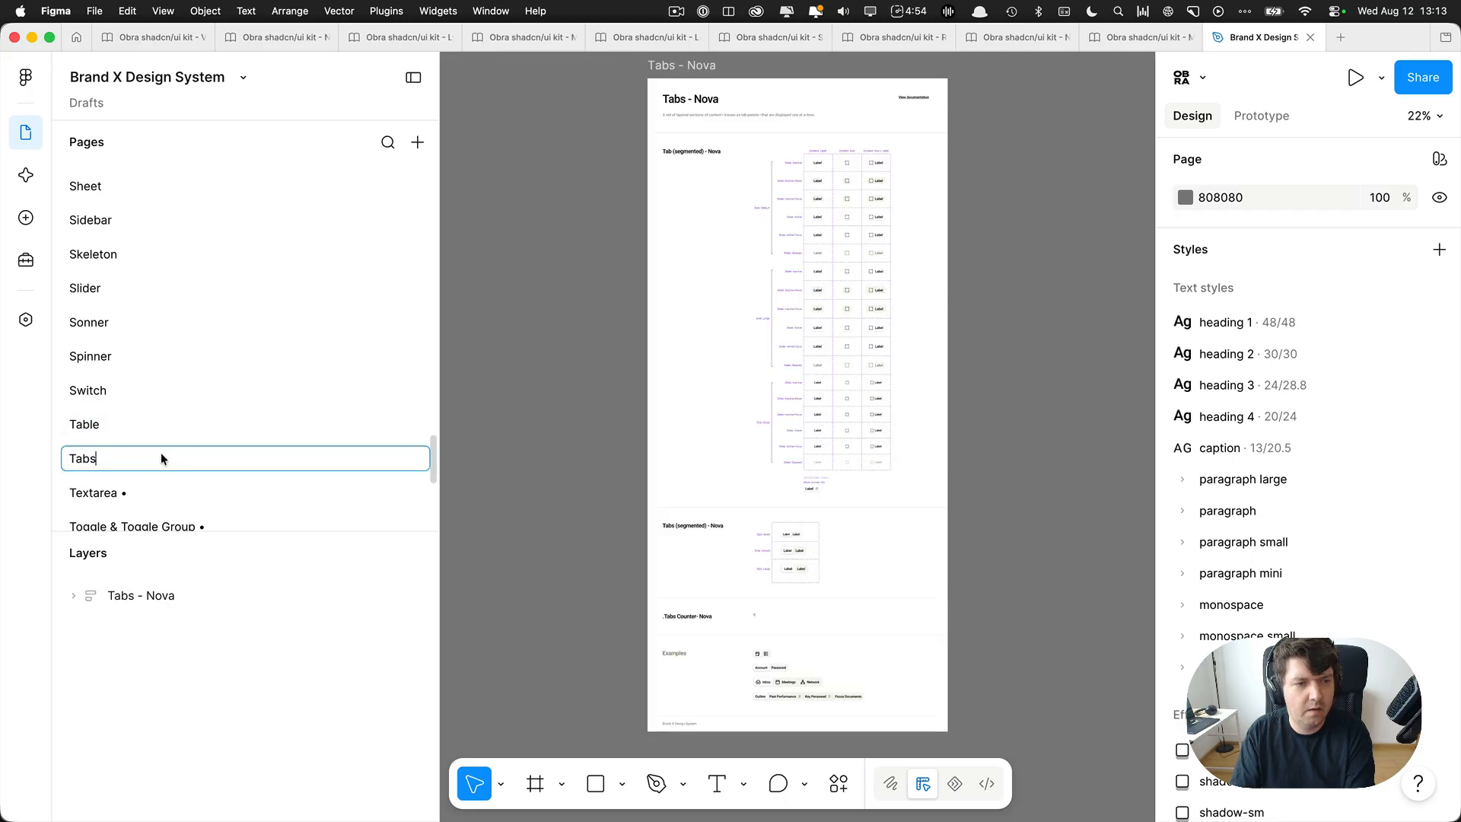
Remove the trailing bullets from the names of the Textarea and Toggle & Toggle Group pages.
{"action": "left_click", "coordinate": [176, 491]}
{"action": "double_click", "coordinate": [176, 491]}
{"action": "key", "text": "BackSpace"}
{"action": "key", "text": "BackSpace"}
{"action": "scroll", "coordinate": [233, 446], "scroll_direction": "down", "scroll_amount": 2}
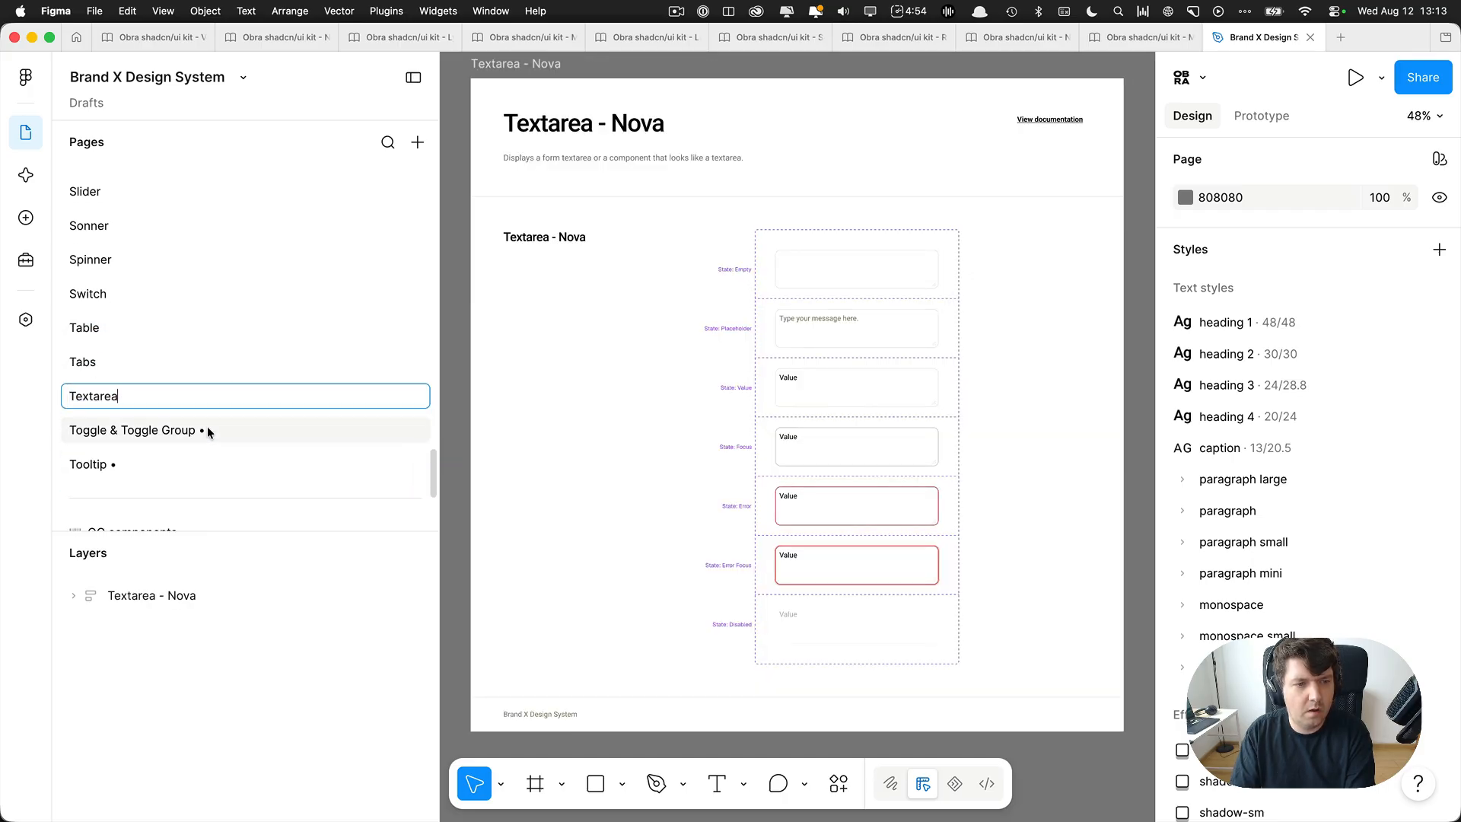
{"action": "double_click", "coordinate": [203, 428]}
{"action": "key", "text": "BackSpace"}
{"action": "key", "text": "BackSpace"}
{"action": "key", "text": "Return"}
Remove the trailing bullet from the Tooltip page's name.
{"action": "double_click", "coordinate": [202, 464]}
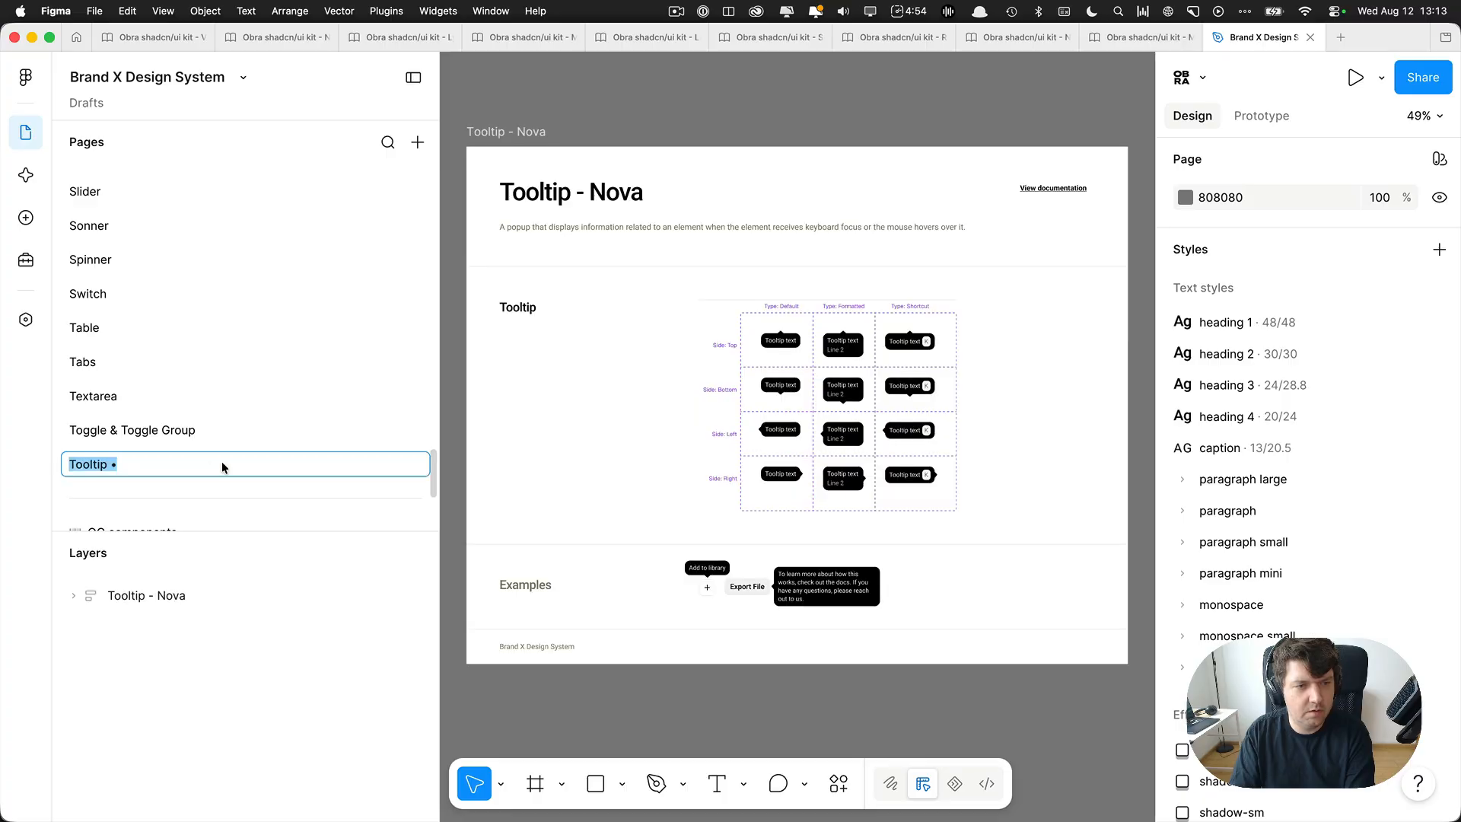
{"action": "key", "text": "BackSpace"}
{"action": "key", "text": "BackSpace"}
Open the OC components page, review its explanation of Obra Custom components and delete the page.
{"action": "scroll", "coordinate": [221, 373], "scroll_direction": "down", "scroll_amount": 2}
{"action": "left_click", "coordinate": [183, 387]}
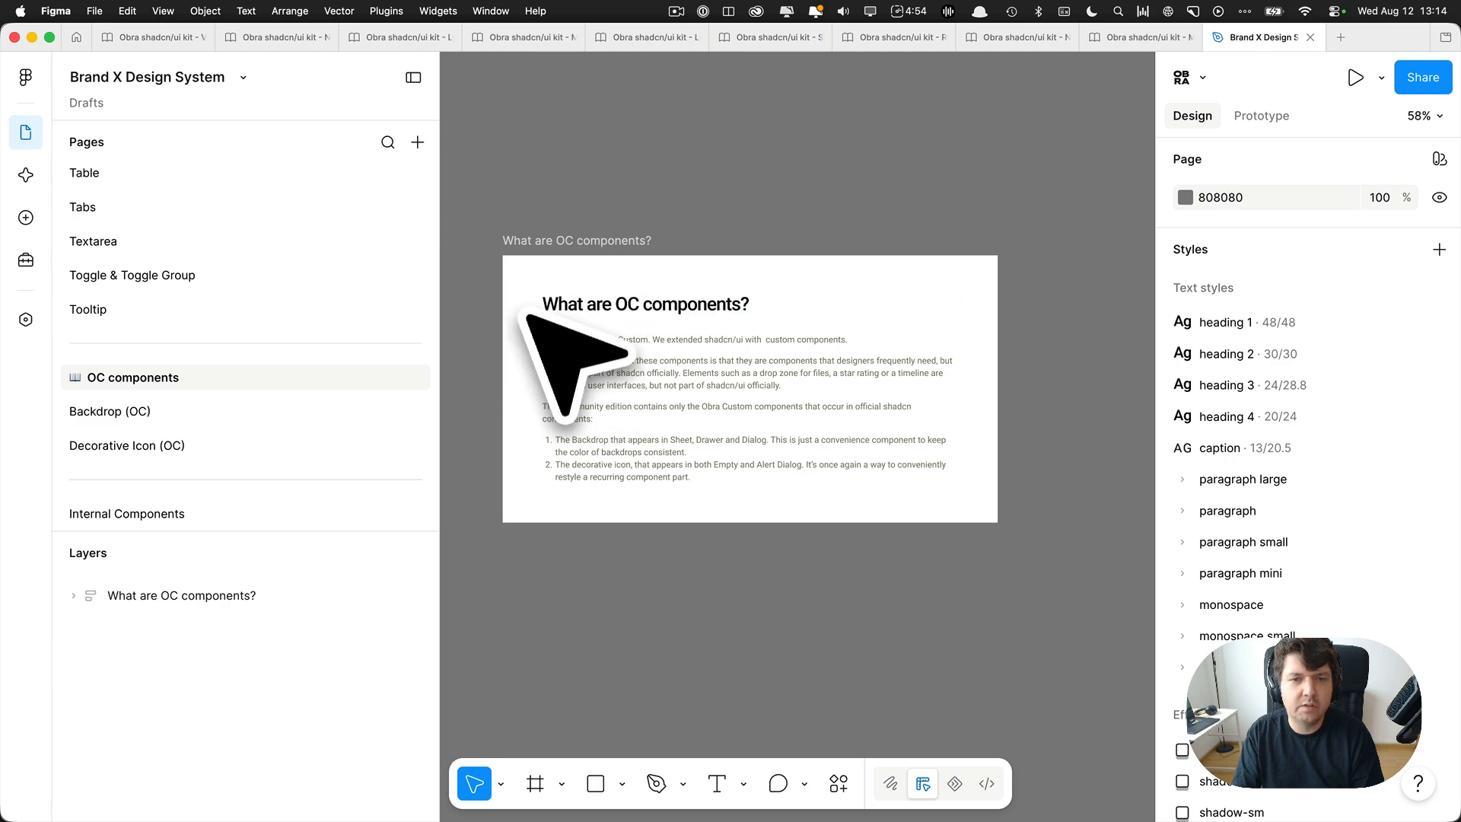
{"action": "scroll", "coordinate": [525, 326], "scroll_direction": "up", "scroll_amount": 2}
{"action": "right_click", "coordinate": [156, 390]}
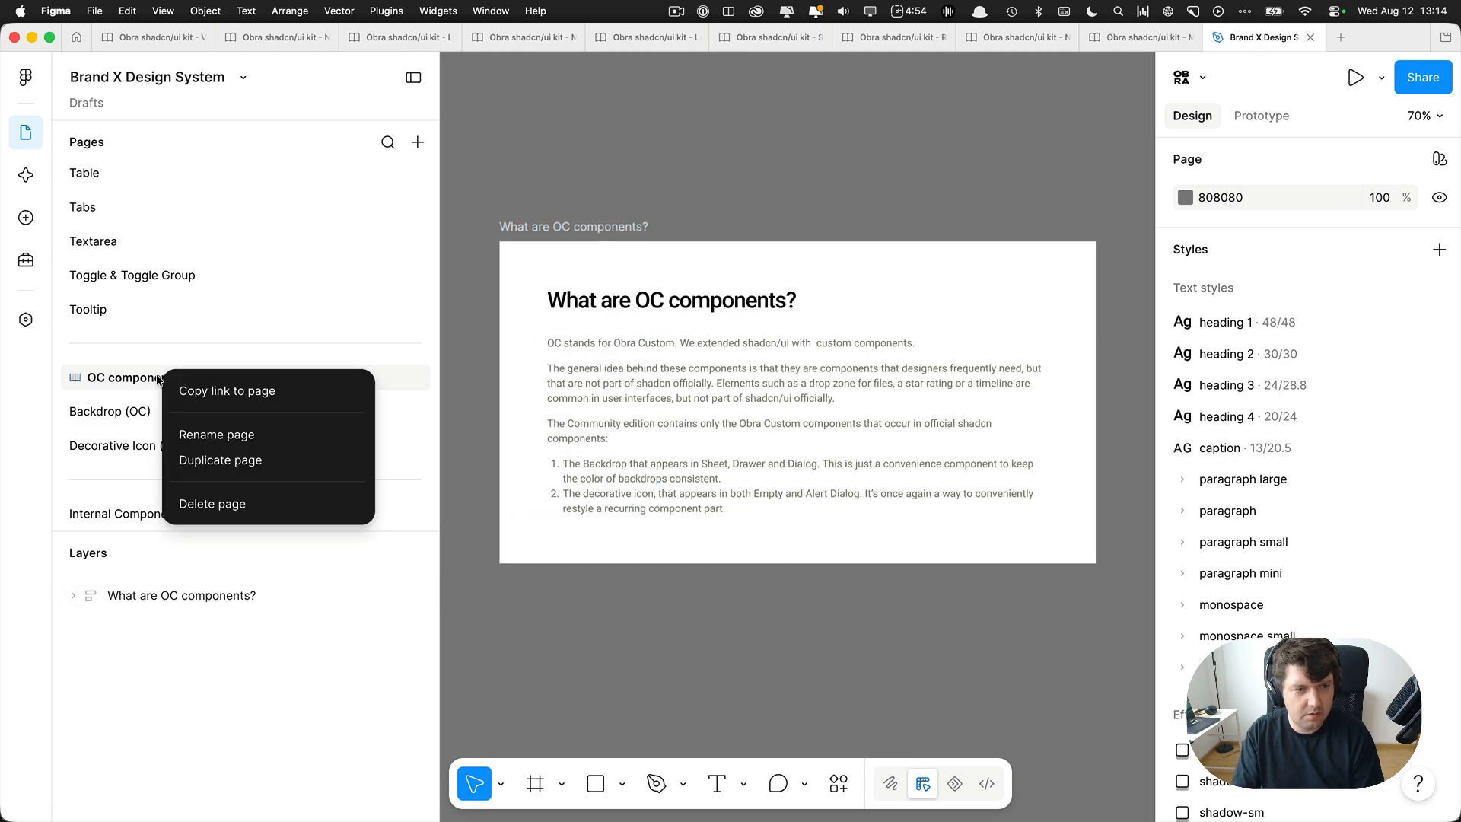
{"action": "left_click", "coordinate": [218, 505]}
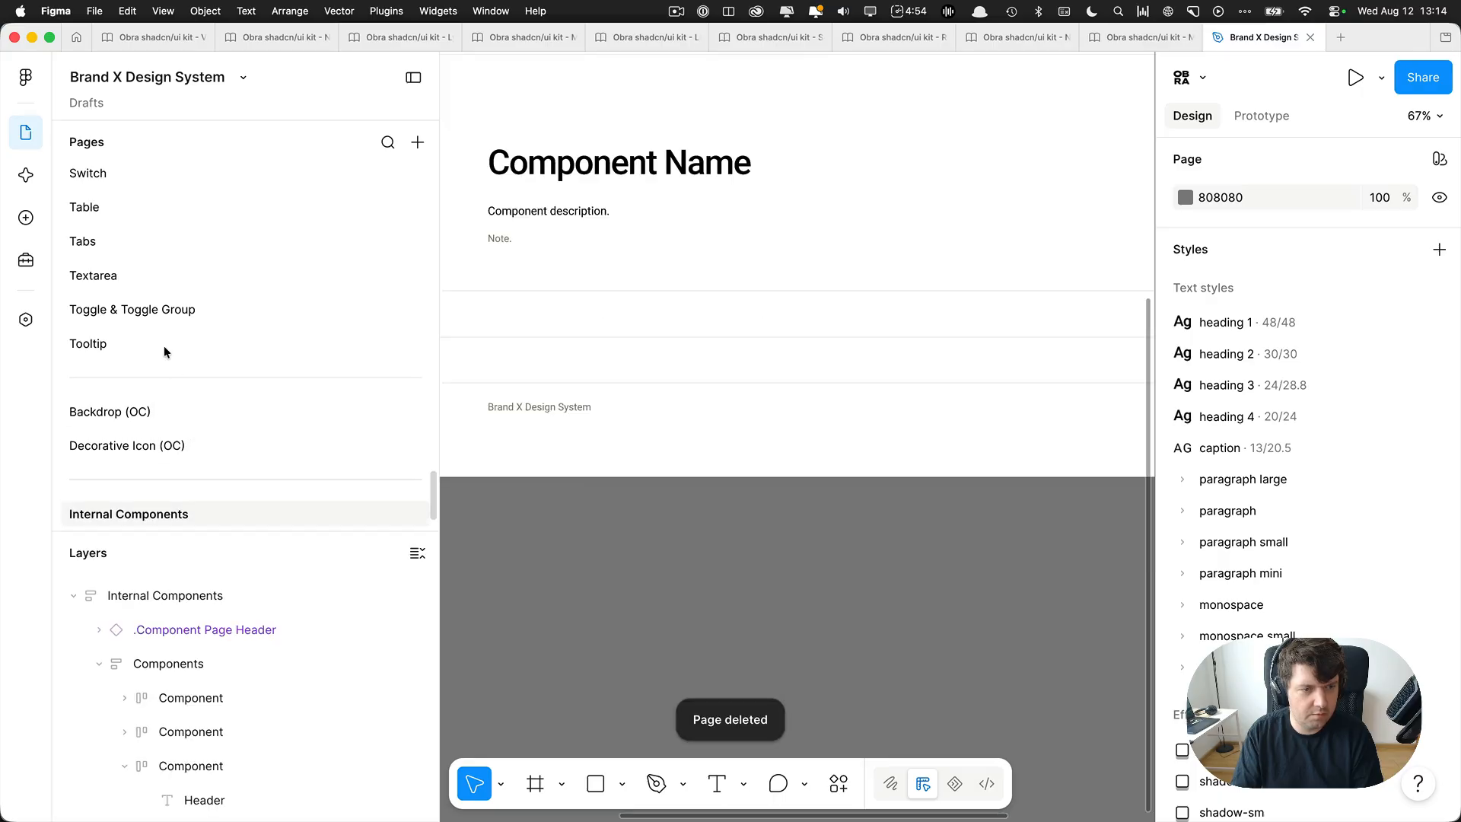
In the Internal Components header description, replace "shadcn design system" with "Brand X system".
{"action": "scroll", "coordinate": [598, 479], "scroll_direction": "down", "scroll_amount": 5}
{"action": "scroll", "coordinate": [599, 479], "scroll_direction": "down", "scroll_amount": 1}
{"action": "left_click_drag", "start_coordinate": [635, 521], "coordinate": [753, 620]}
{"action": "scroll", "coordinate": [643, 357], "scroll_direction": "up", "scroll_amount": 4}
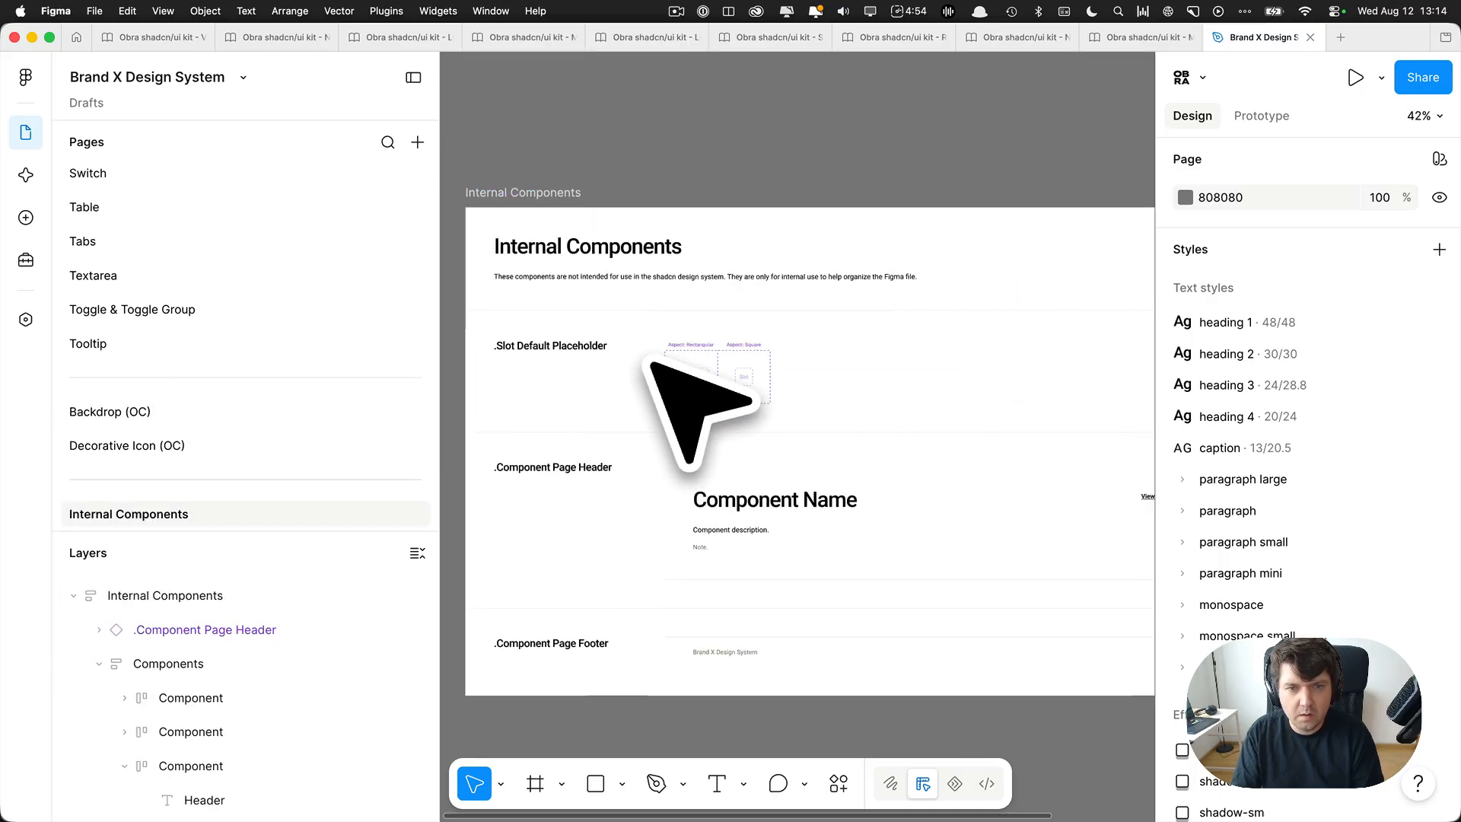
{"action": "left_click", "coordinate": [648, 302], "text": "super"}
{"action": "double_click", "coordinate": [659, 276]}
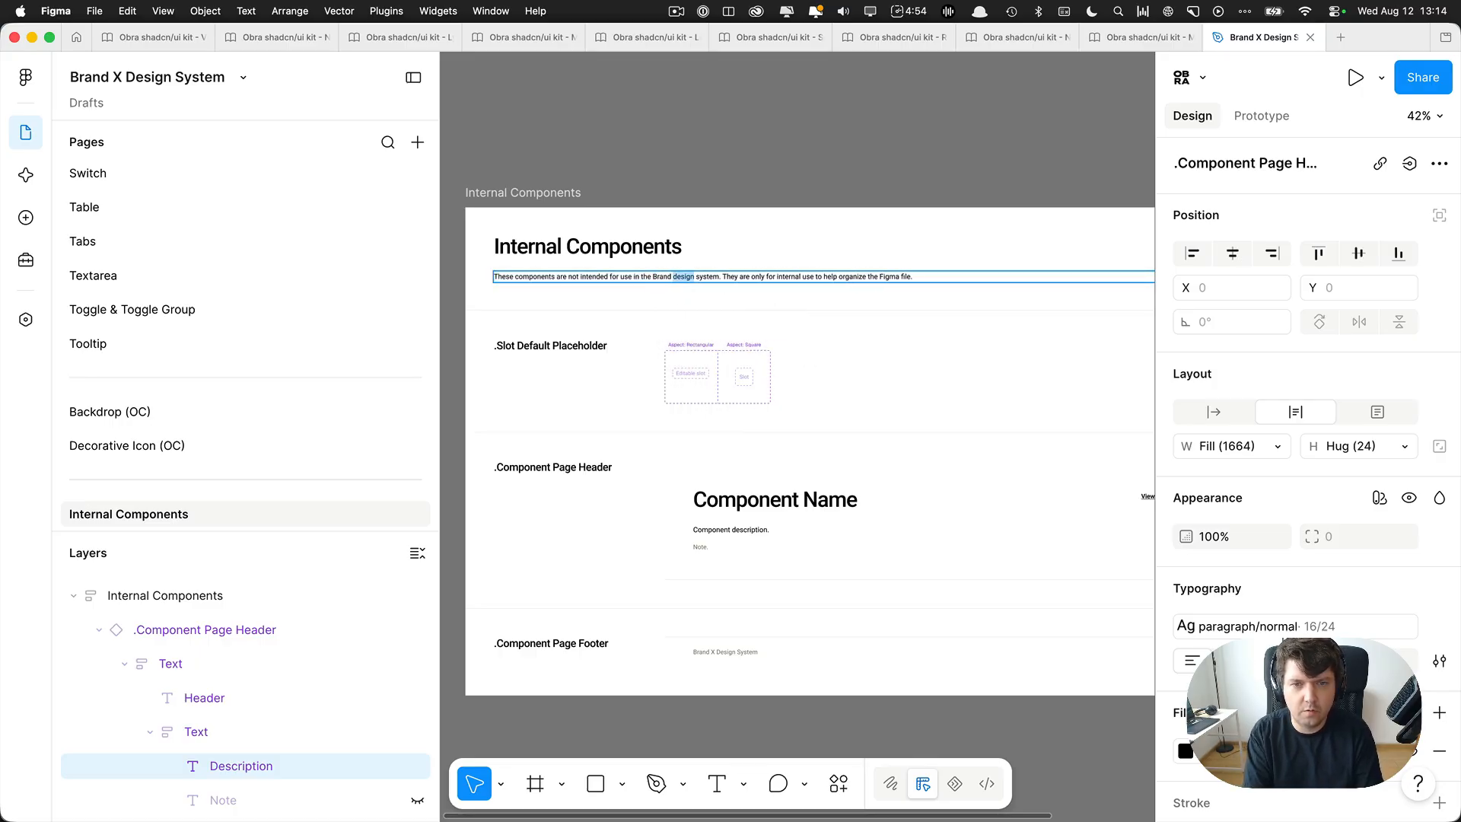
{"action": "left_click", "coordinate": [775, 204]}
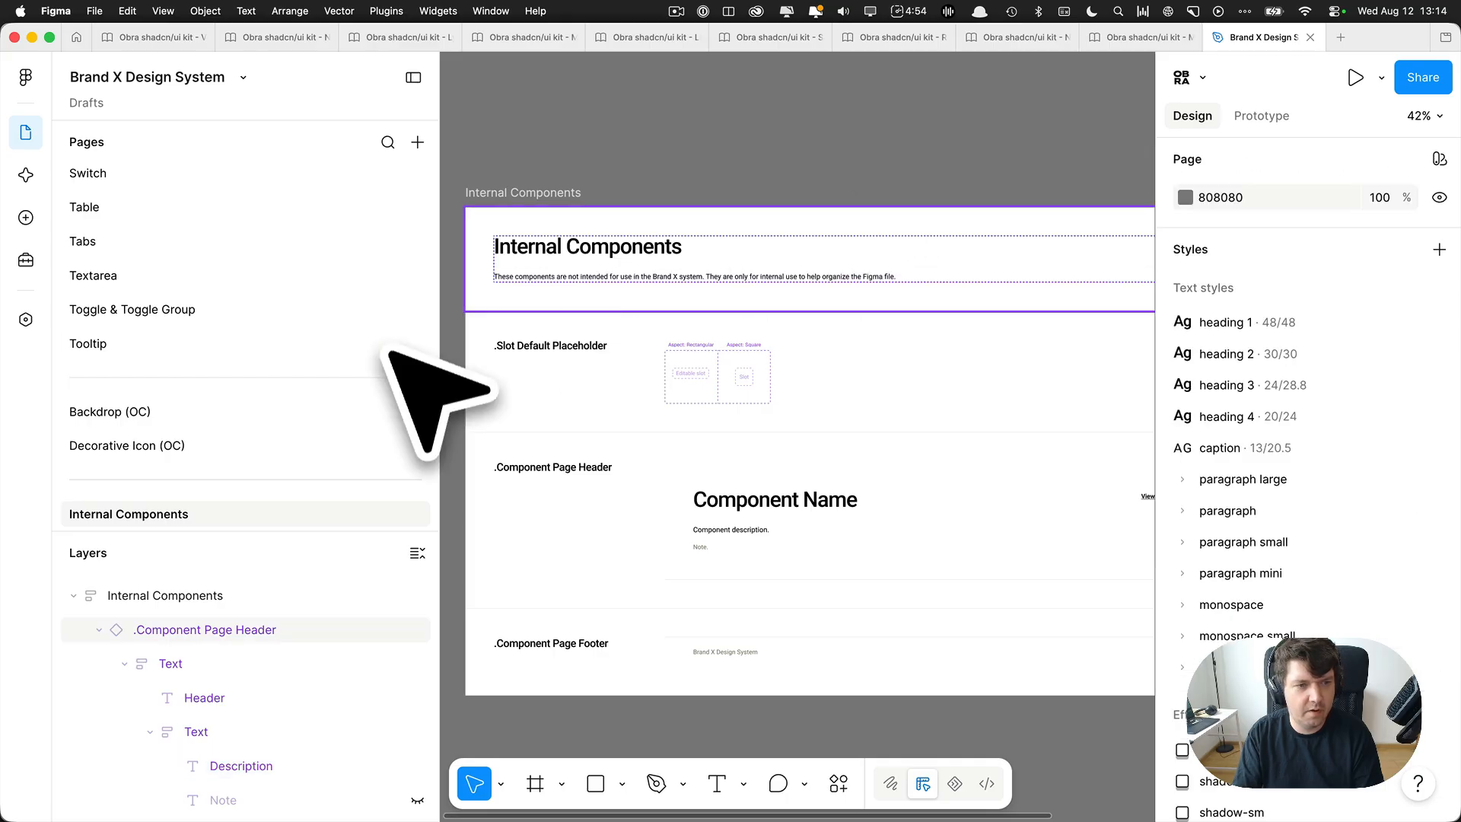
Go back page by page from Internal Components to Switch, reviewing the content of each component page.
{"action": "key", "text": "Page_Up"}
{"action": "key", "text": "Page_Up"}
{"action": "key", "text": "Page_Up"}
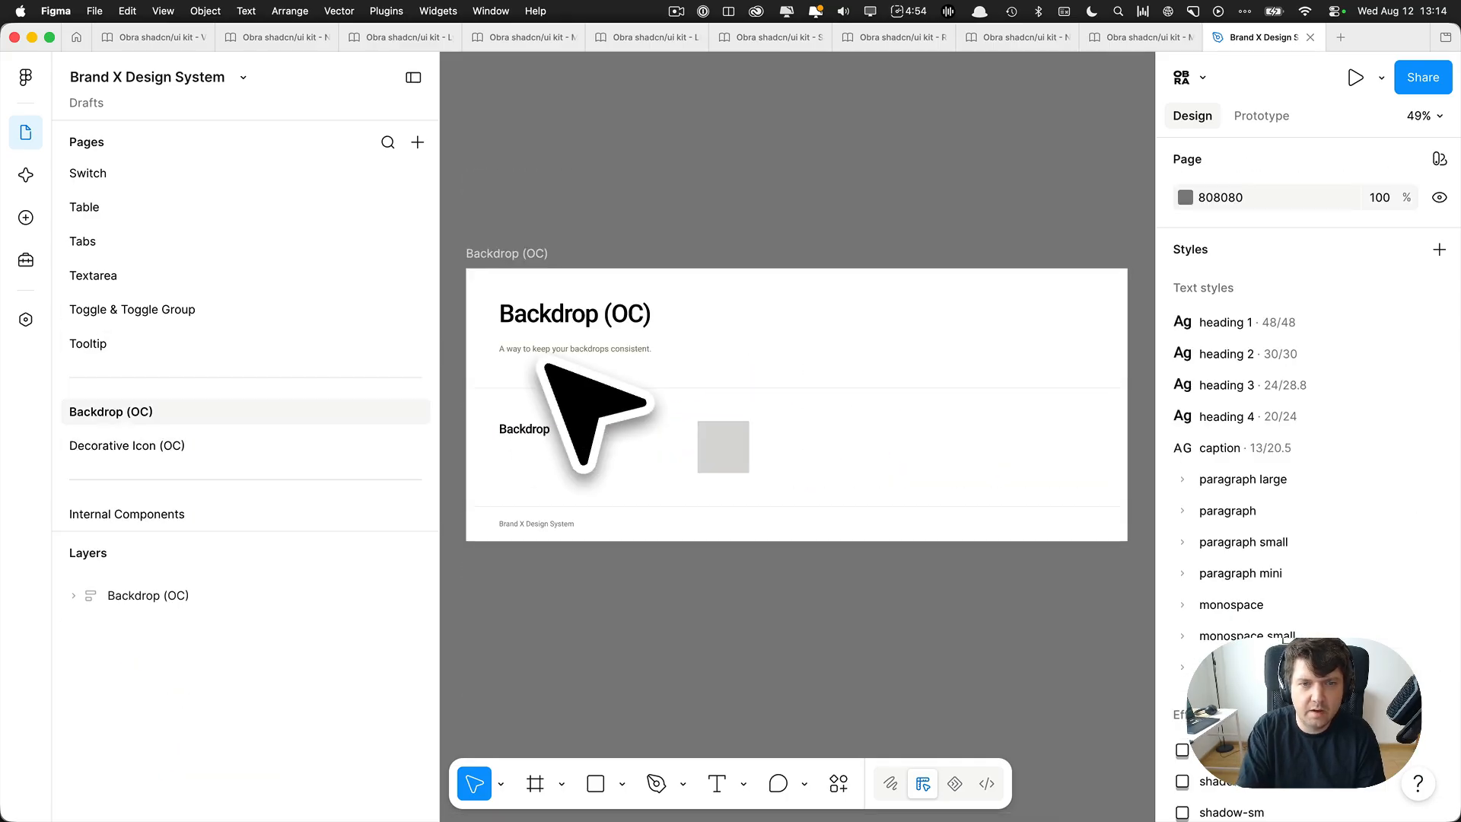
{"action": "key", "text": "Page_Up"}
{"action": "key", "text": "Page_Up"}
{"action": "key", "text": "Page_Up"}
{"action": "key", "text": "Page_Up"}
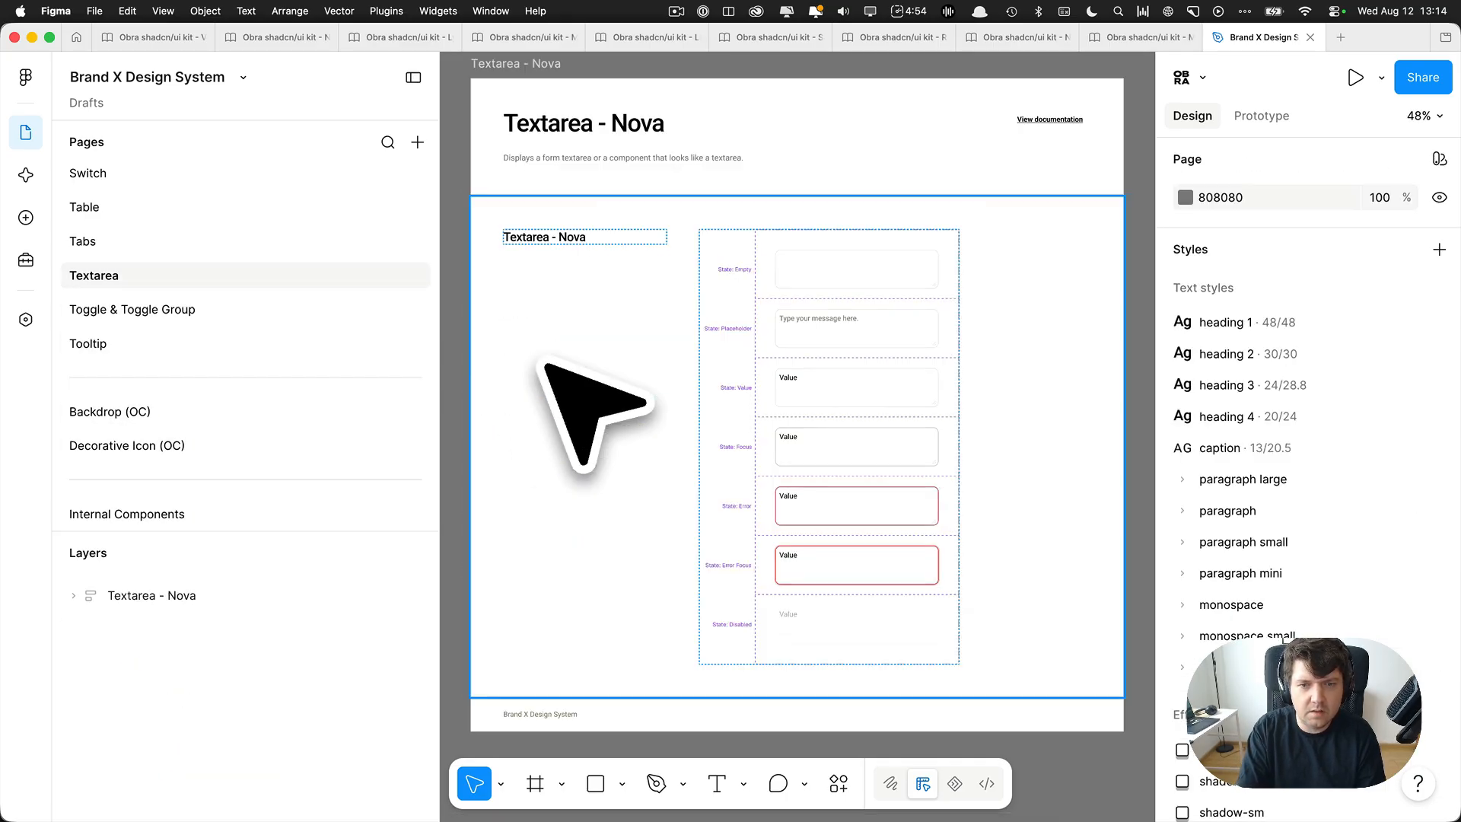
{"action": "key", "text": "Page_Up"}
{"action": "key", "text": "Page_Up"}
{"action": "key", "text": "Page_Up"}
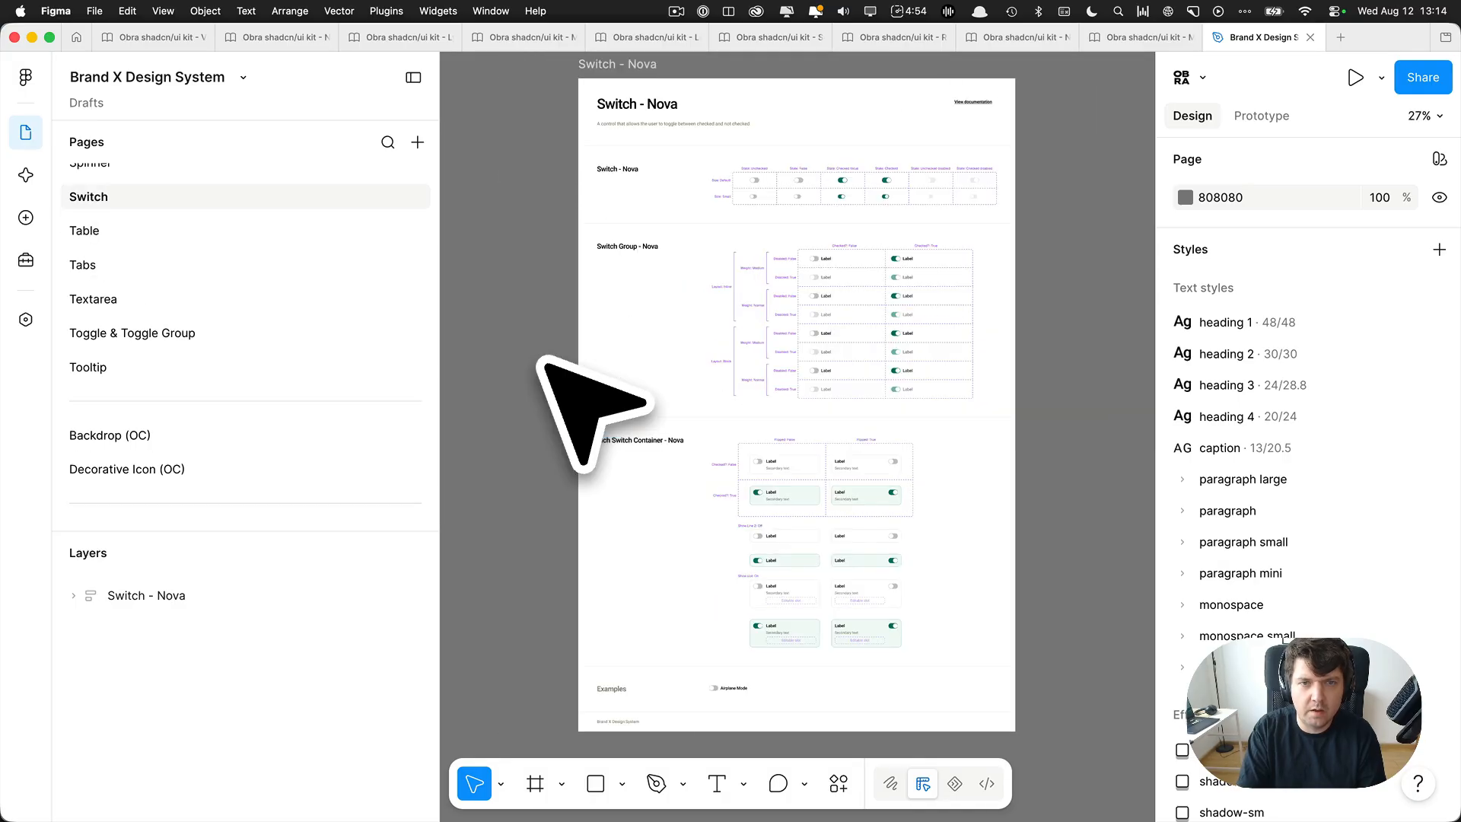
Go back page by page from Switch to Accordion, reviewing the content of each component page.
{"action": "key", "text": "Page_Up"}
{"action": "key", "text": "Page_Up"}
{"action": "key", "text": "Page_Up"}
{"action": "key", "text": "Page_Up"}
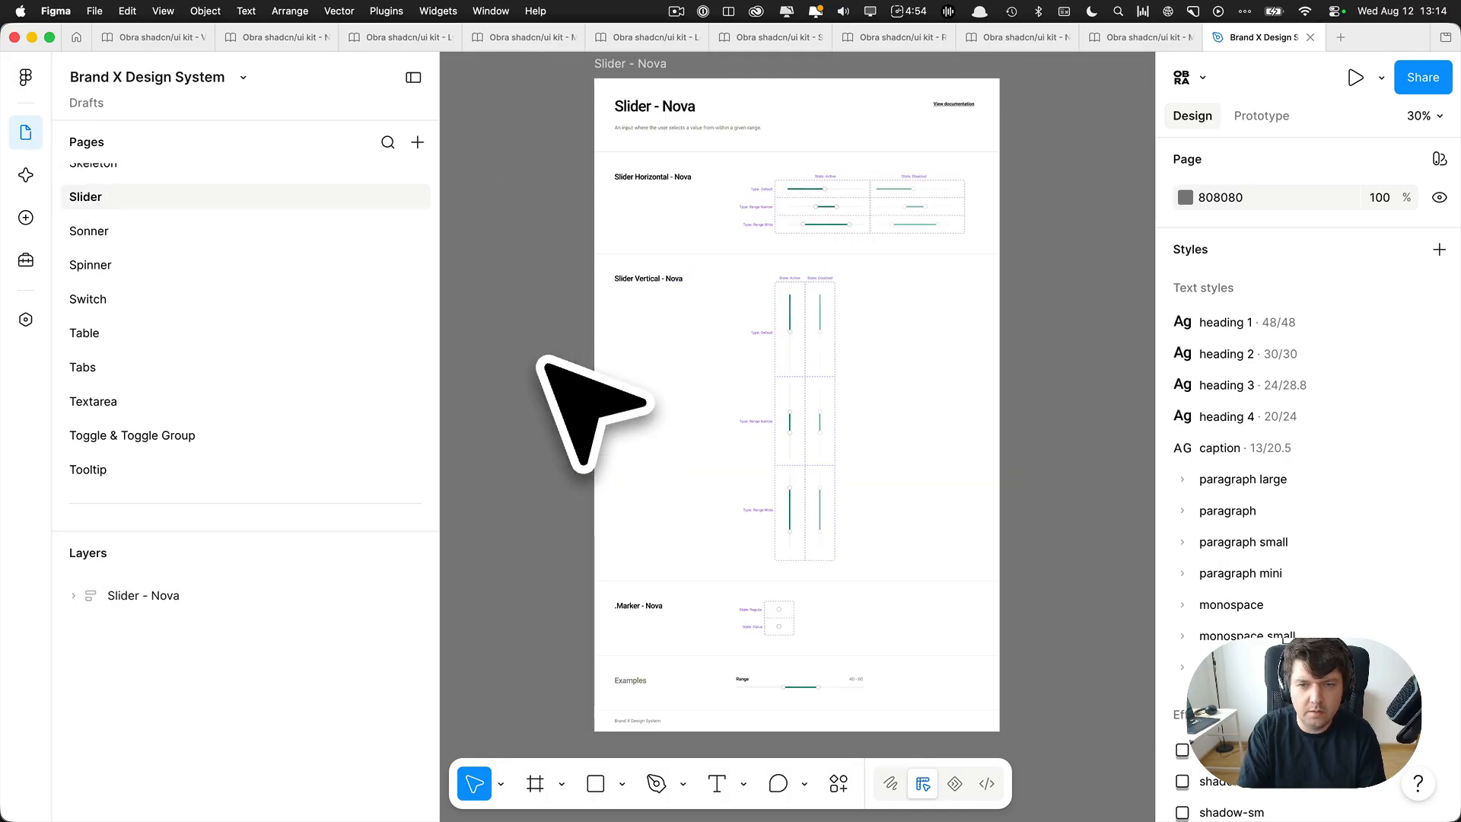
{"action": "key", "text": "Page_Up"}
{"action": "key", "text": "Page_Up"}
{"action": "key", "text": "Page_Up"}
{"action": "key", "text": "Page_Up"}
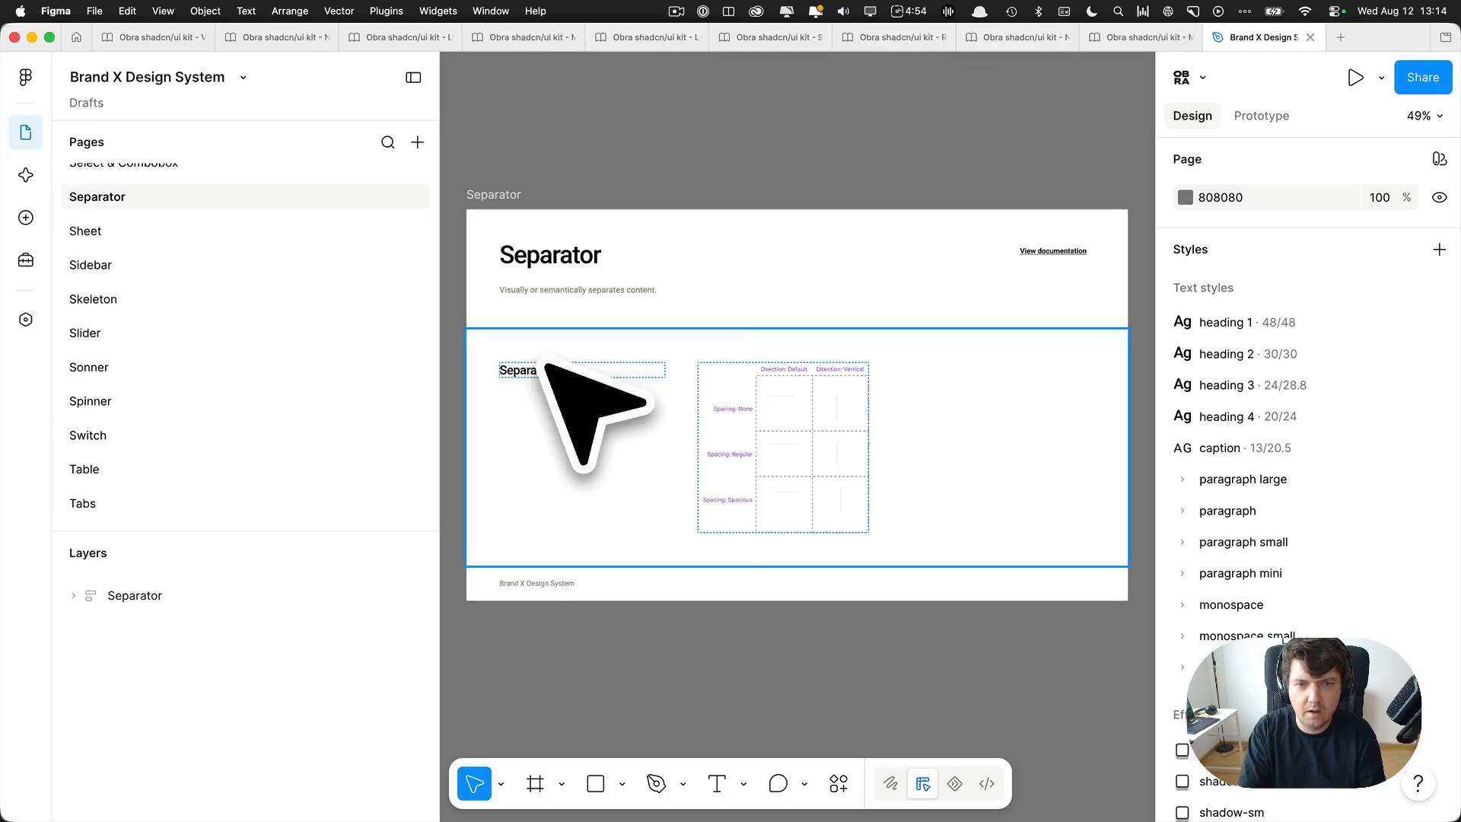
{"action": "key", "text": "Page_Up"}
{"action": "key", "text": "Page_Up"}
{"action": "key", "text": "Page_Up"}
{"action": "key", "text": "Page_Up"}
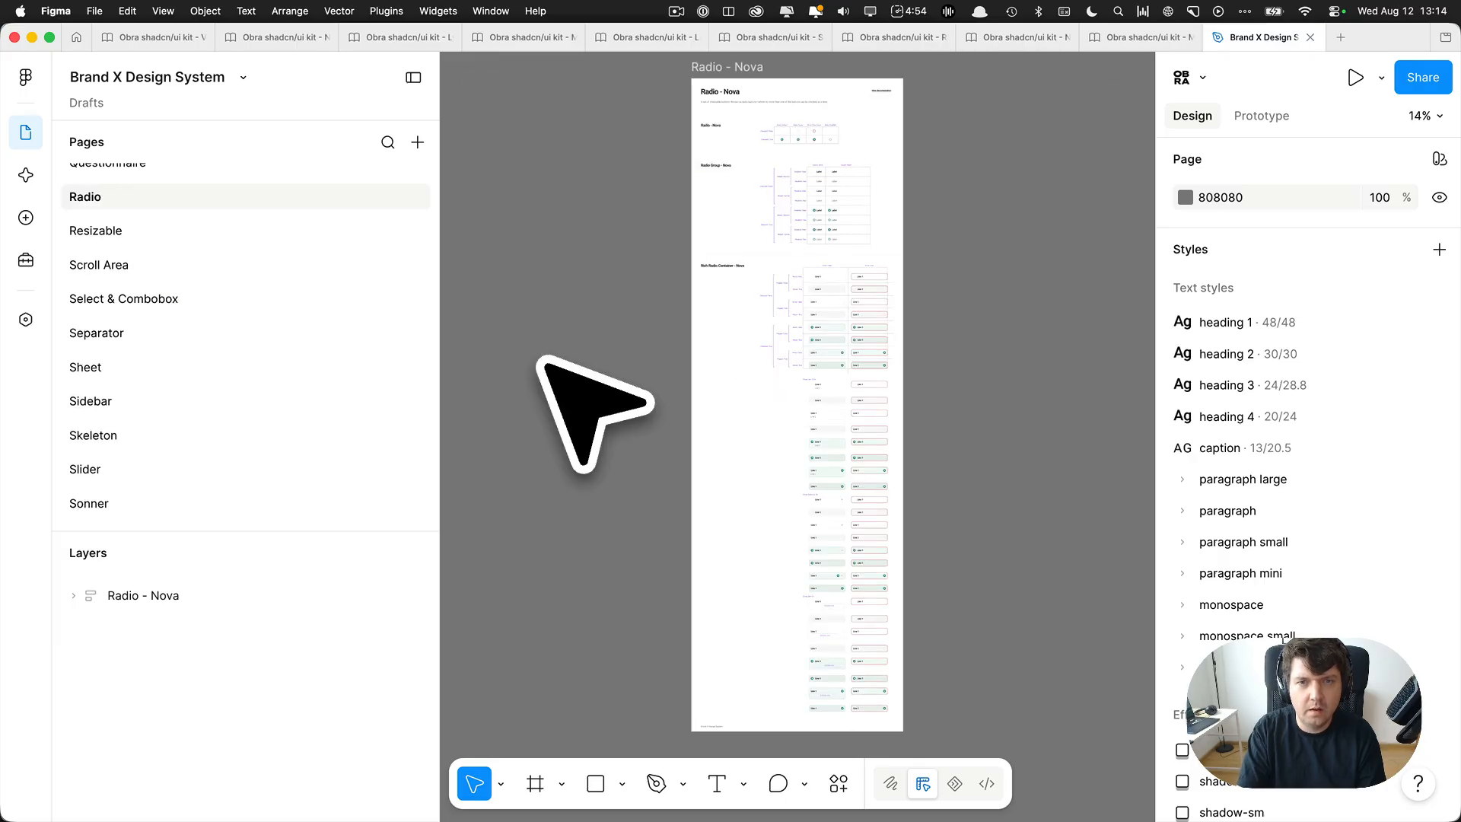
{"action": "key", "text": "Page_Up"}
{"action": "key", "text": "Page_Up"}
{"action": "key", "text": "Page_Up"}
{"action": "key", "text": "Page_Up"}
{"action": "key", "text": "Page_Up"}
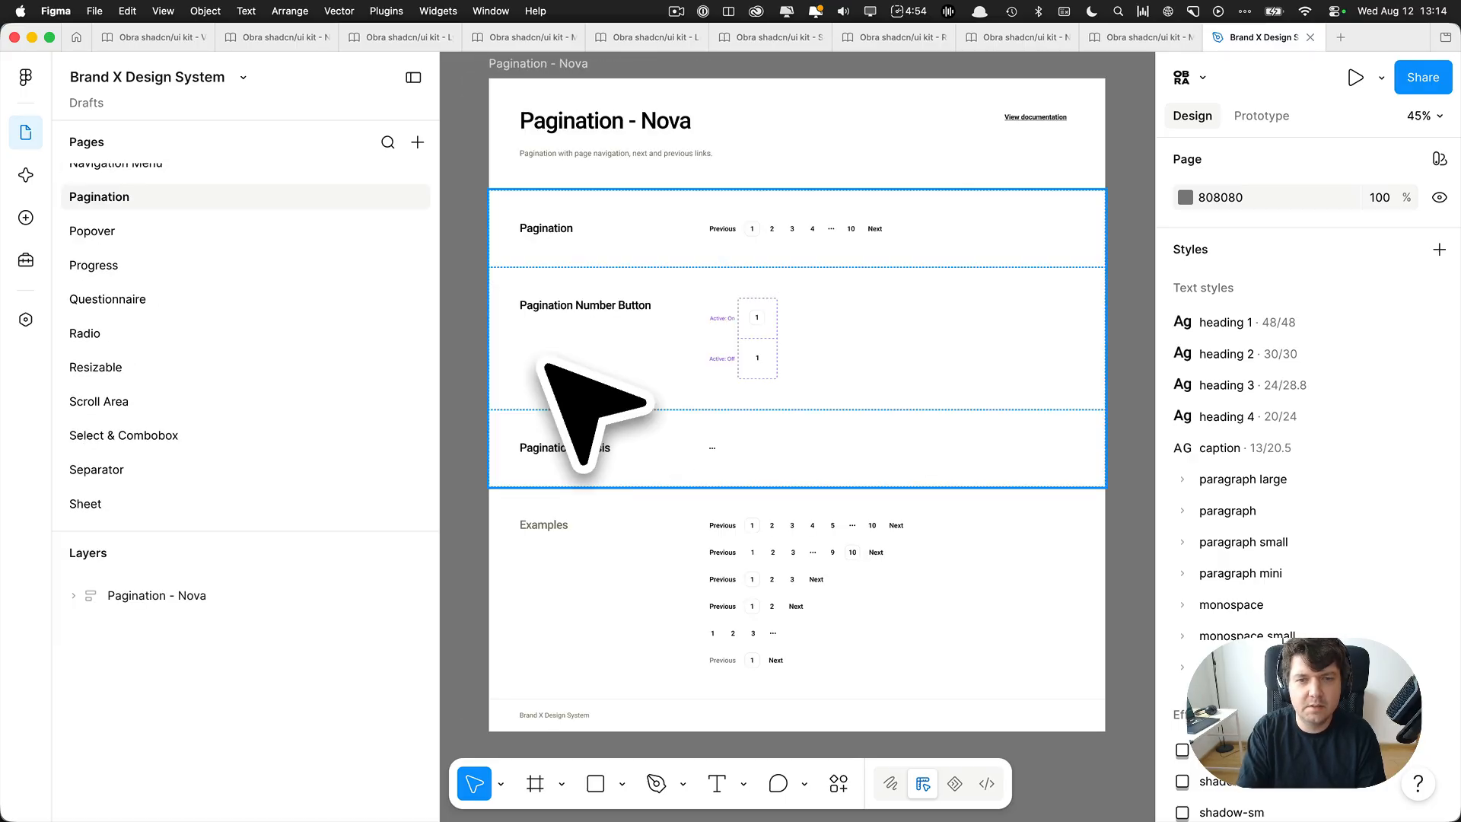
{"action": "key", "text": "Page_Up"}
{"action": "key", "text": "Page_Up"}
{"action": "key", "text": "Page_Up"}
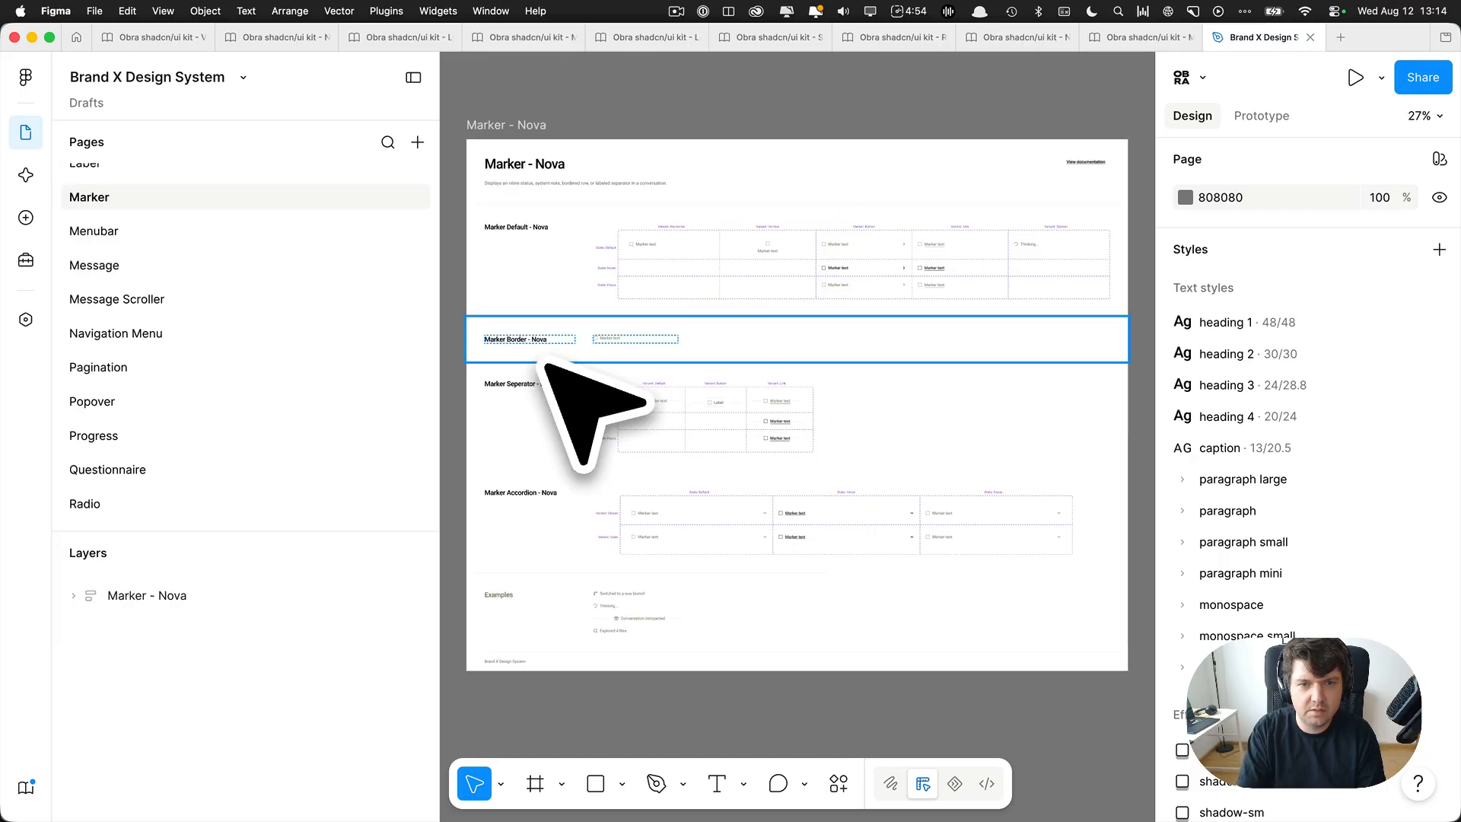
{"action": "key", "text": "Page_Up"}
{"action": "key", "text": "Page_Up"}
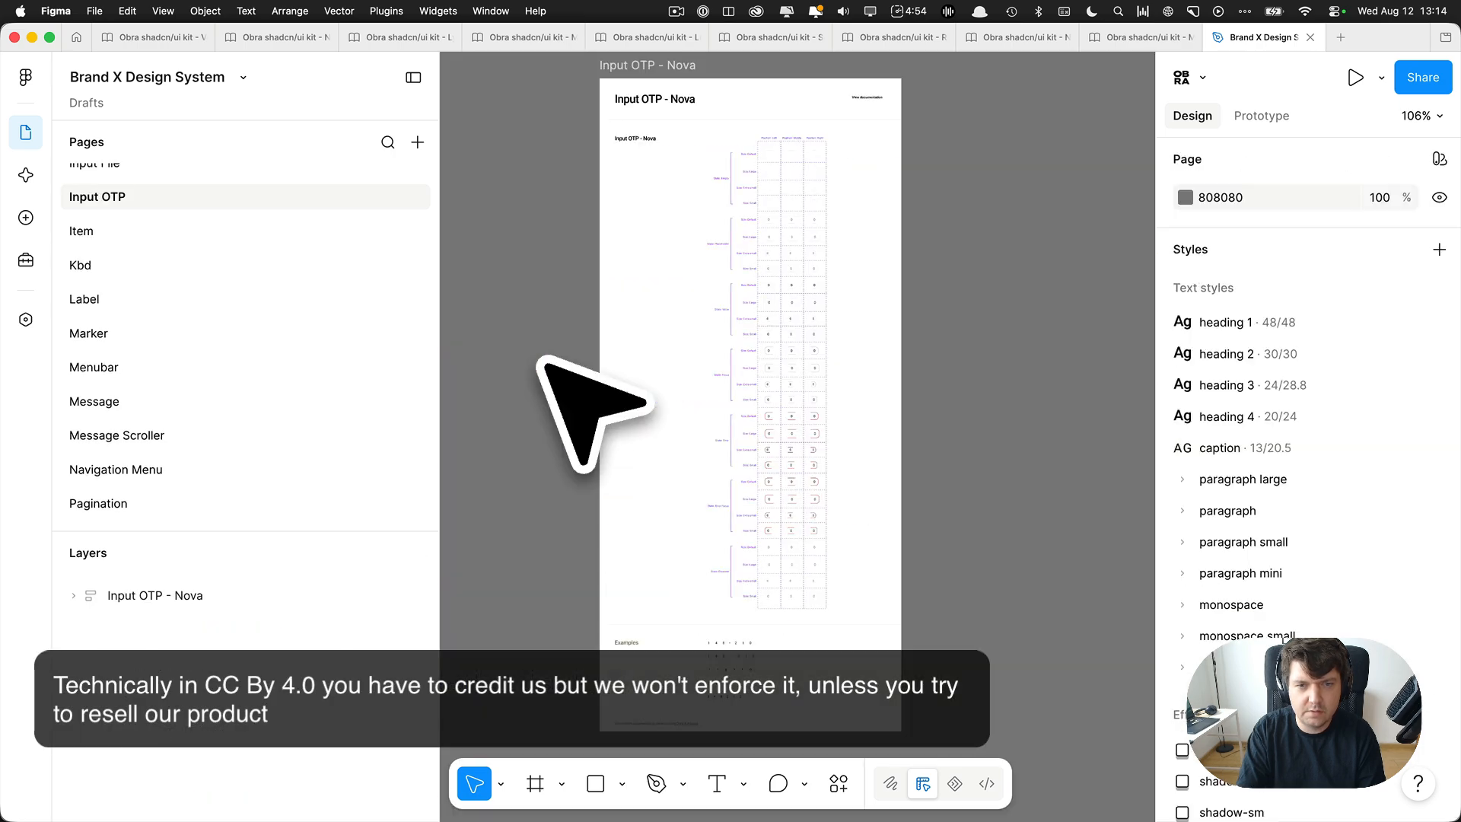
{"action": "key", "text": "Page_Up"}
{"action": "key", "text": "Page_Up"}
{"action": "key", "text": "Page_Up"}
{"action": "key", "text": "Page_Up"}
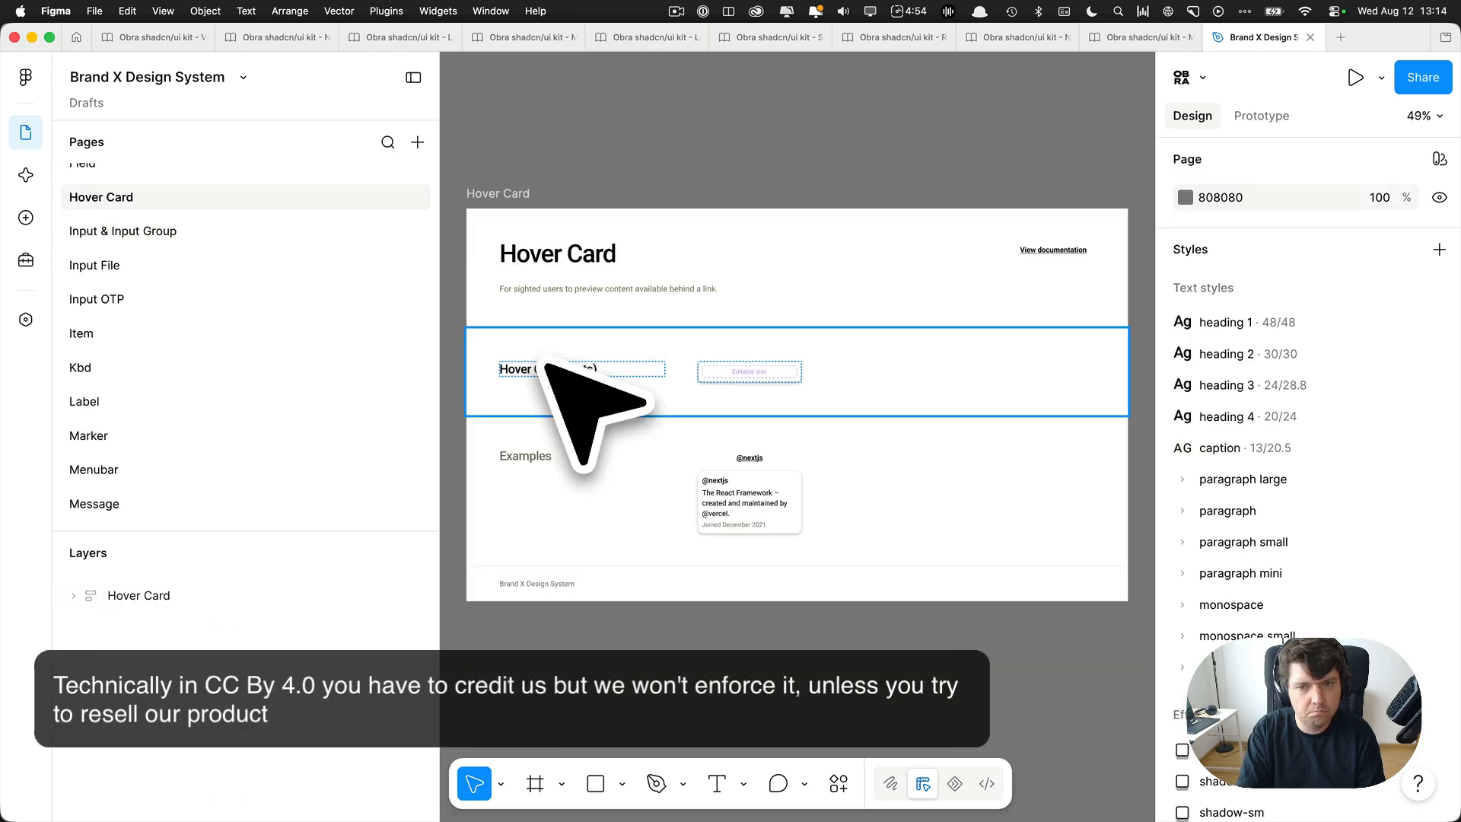
{"action": "key", "text": "Page_Up"}
{"action": "key", "text": "Page_Up"}
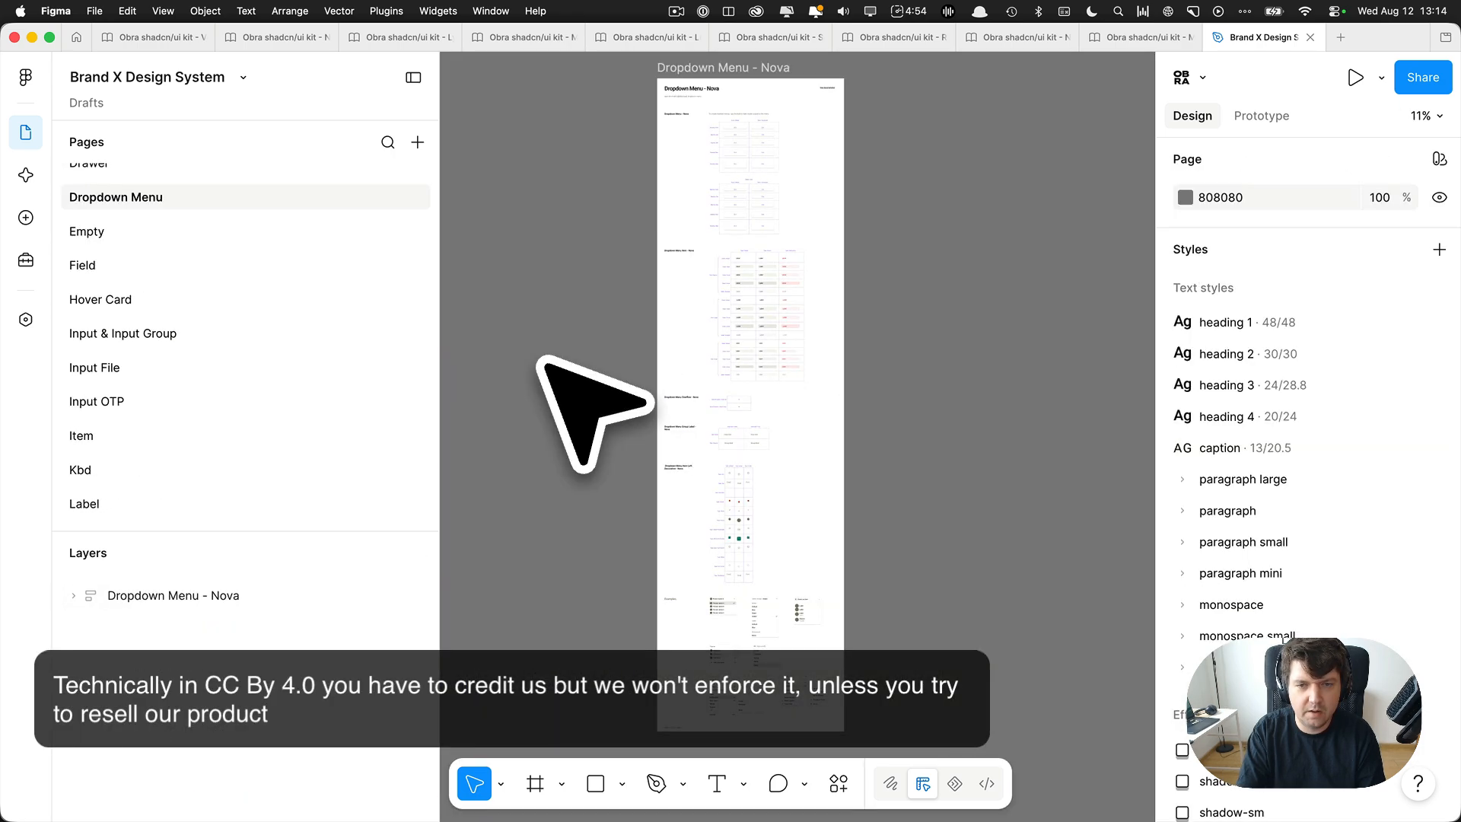
{"action": "key", "text": "Page_Up"}
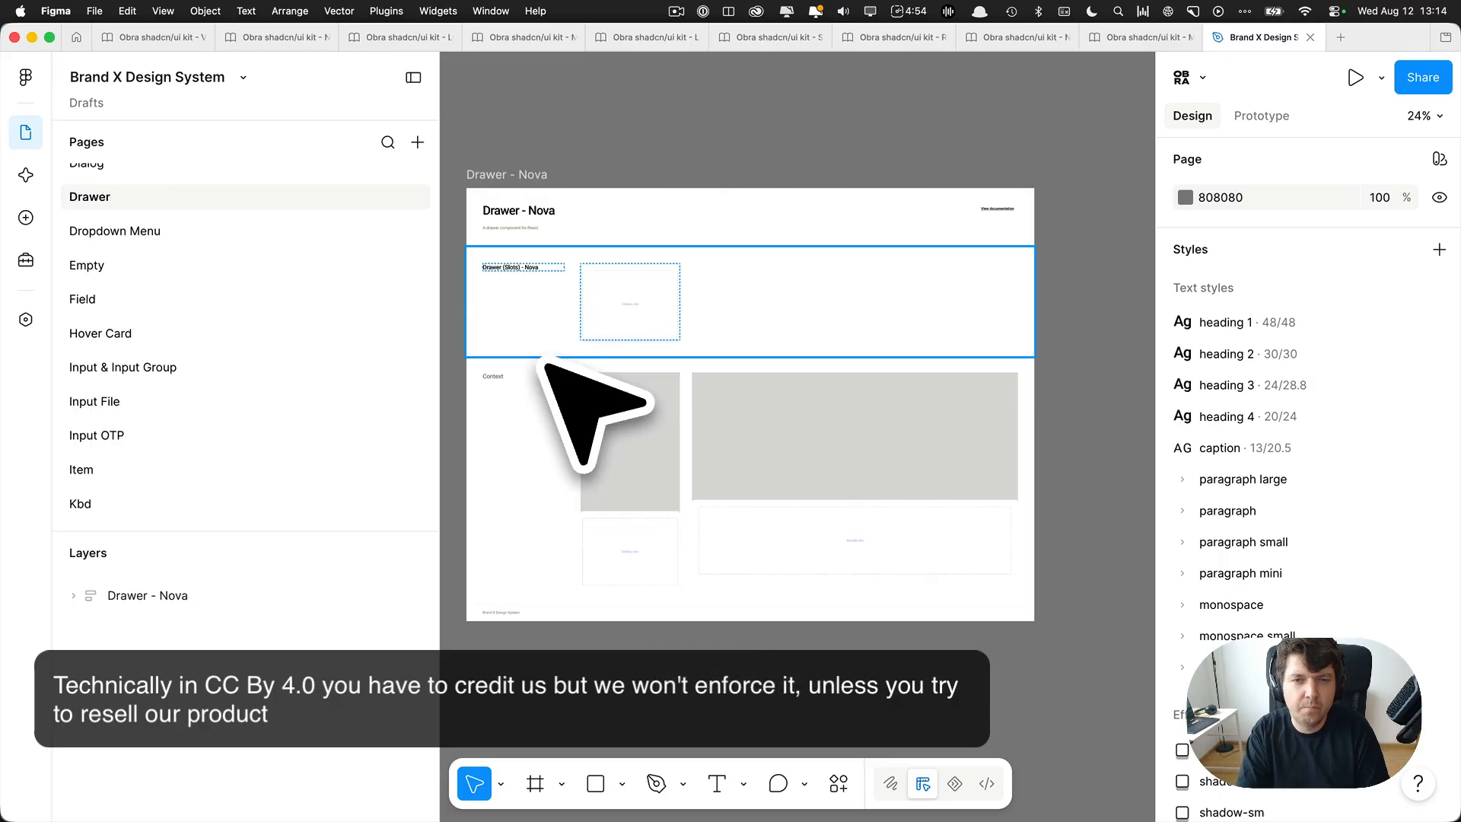
{"action": "key", "text": "Page_Up"}
{"action": "key", "text": "Page_Up"}
{"action": "key", "text": "Page_Up"}
{"action": "key", "text": "Page_Up"}
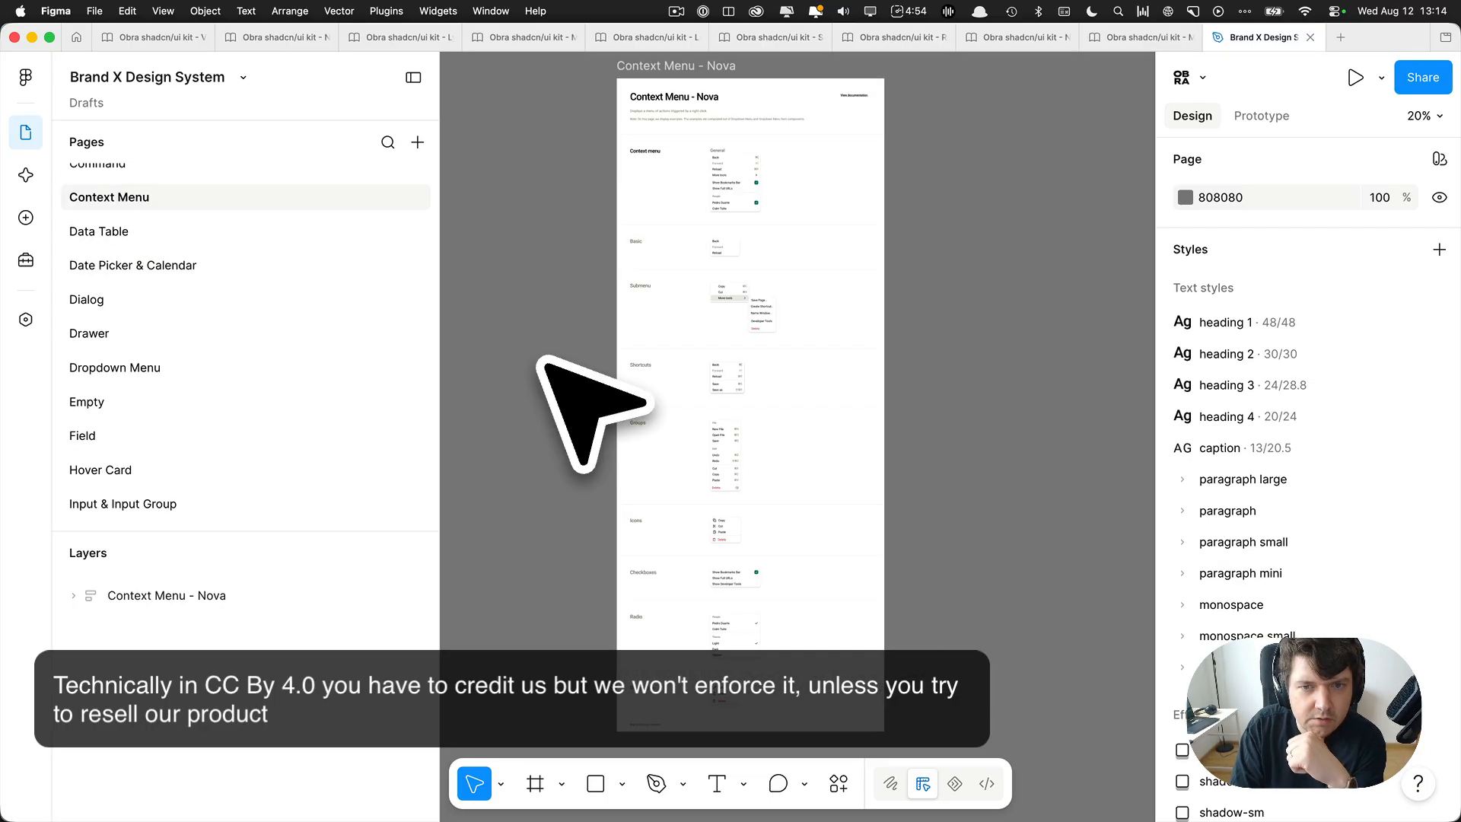
{"action": "key", "text": "Page_Up"}
{"action": "key", "text": "Page_Up"}
{"action": "key", "text": "Page_Up"}
{"action": "key", "text": "Page_Up"}
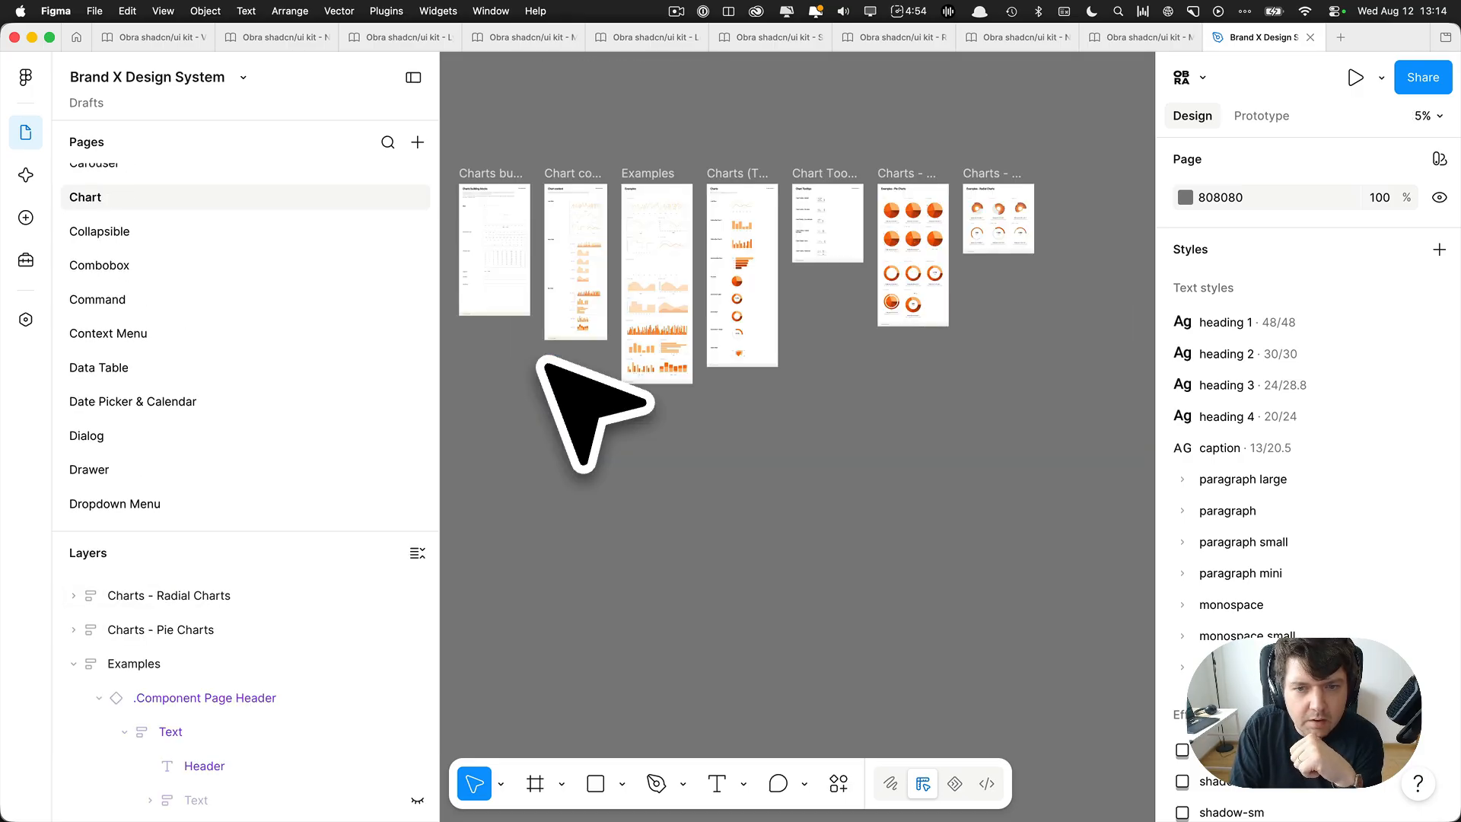
{"action": "key", "text": "Page_Up"}
{"action": "key", "text": "Page_Up"}
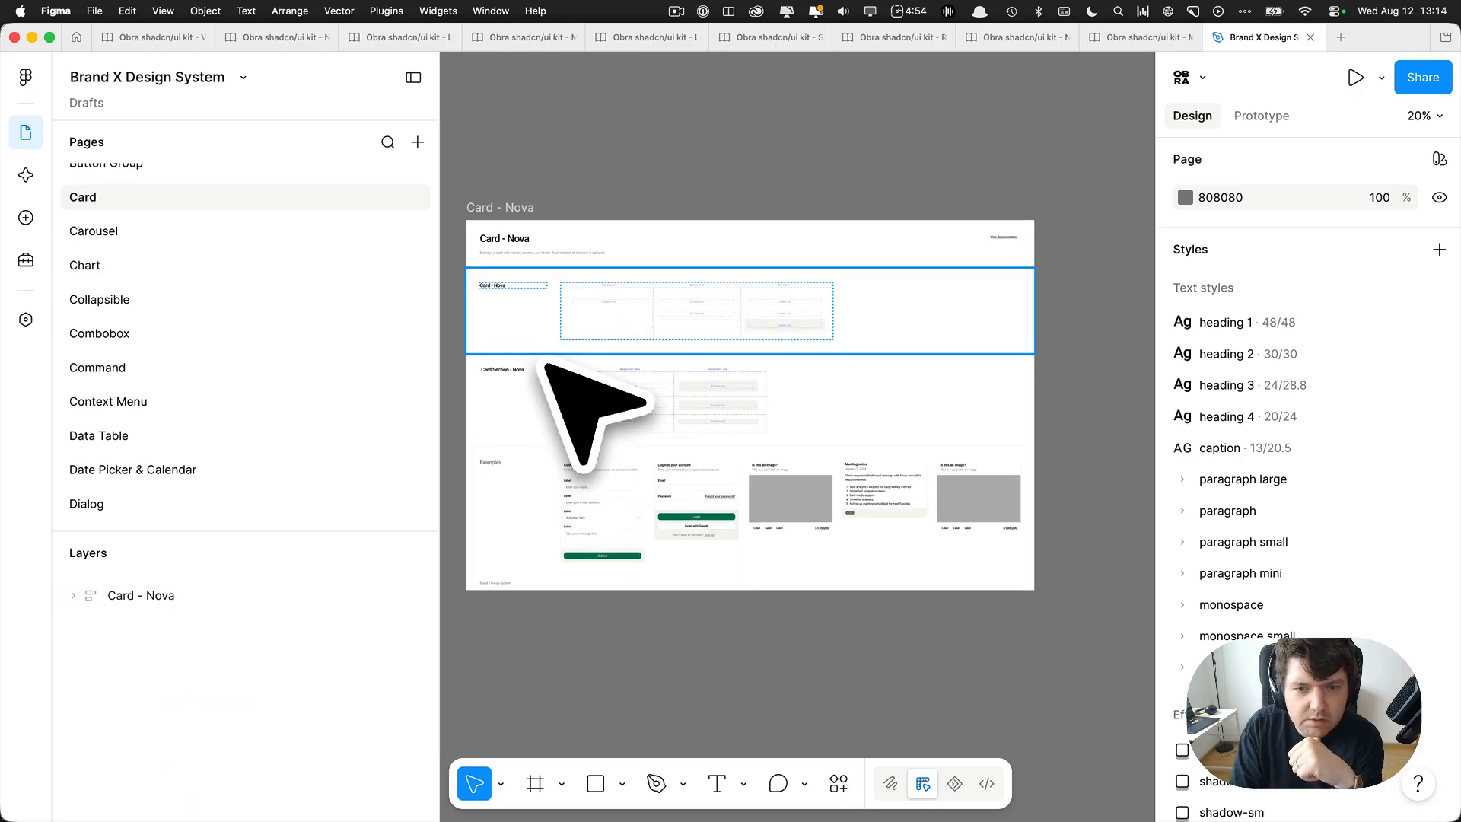
{"action": "key", "text": "Page_Up"}
{"action": "key", "text": "Page_Up"}
{"action": "key", "text": "Page_Up"}
{"action": "key", "text": "Page_Up"}
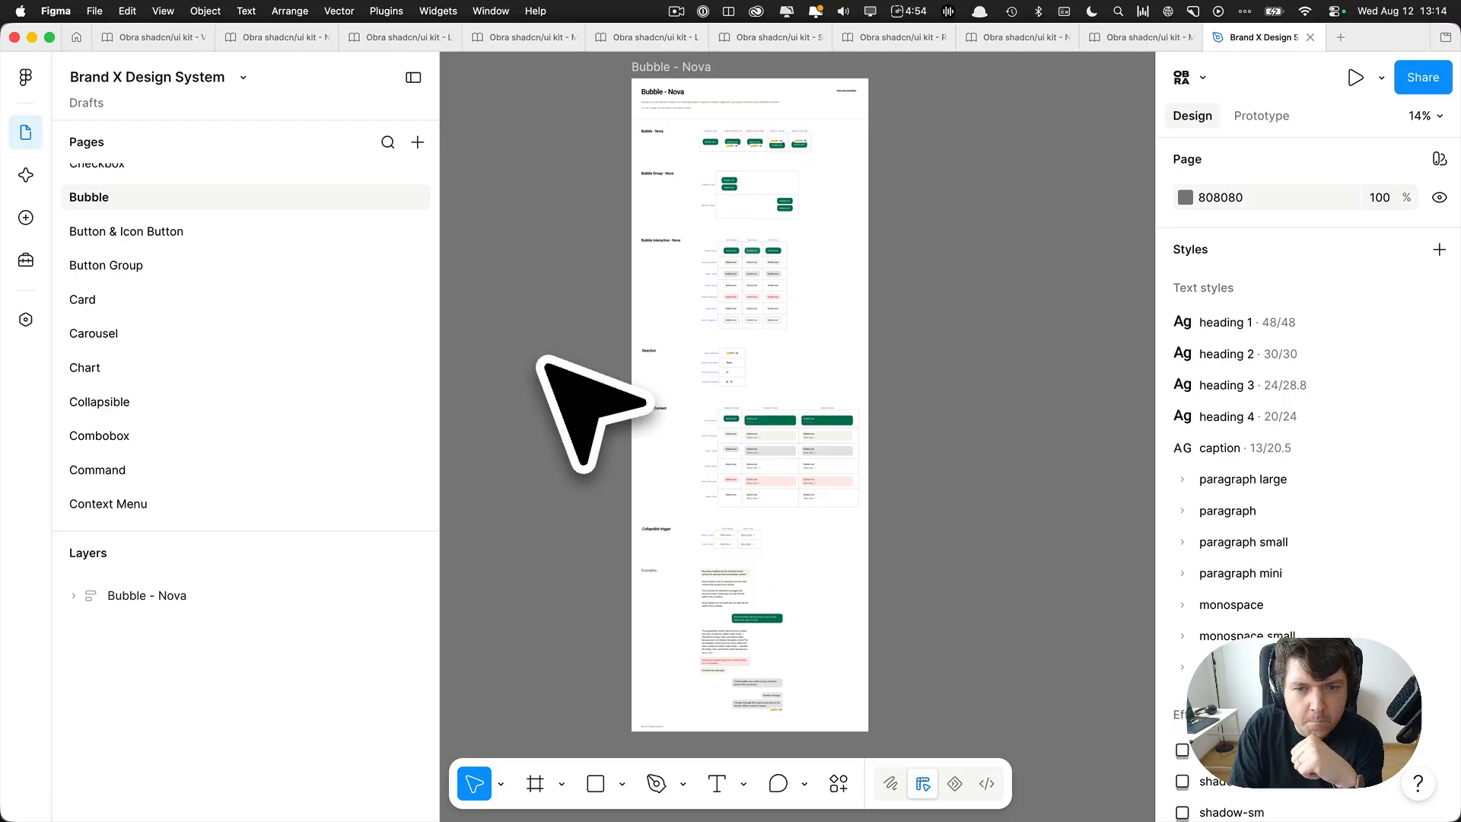
{"action": "key", "text": "Page_Up"}
{"action": "key", "text": "Page_Up"}
{"action": "key", "text": "Page_Up"}
{"action": "key", "text": "Page_Up"}
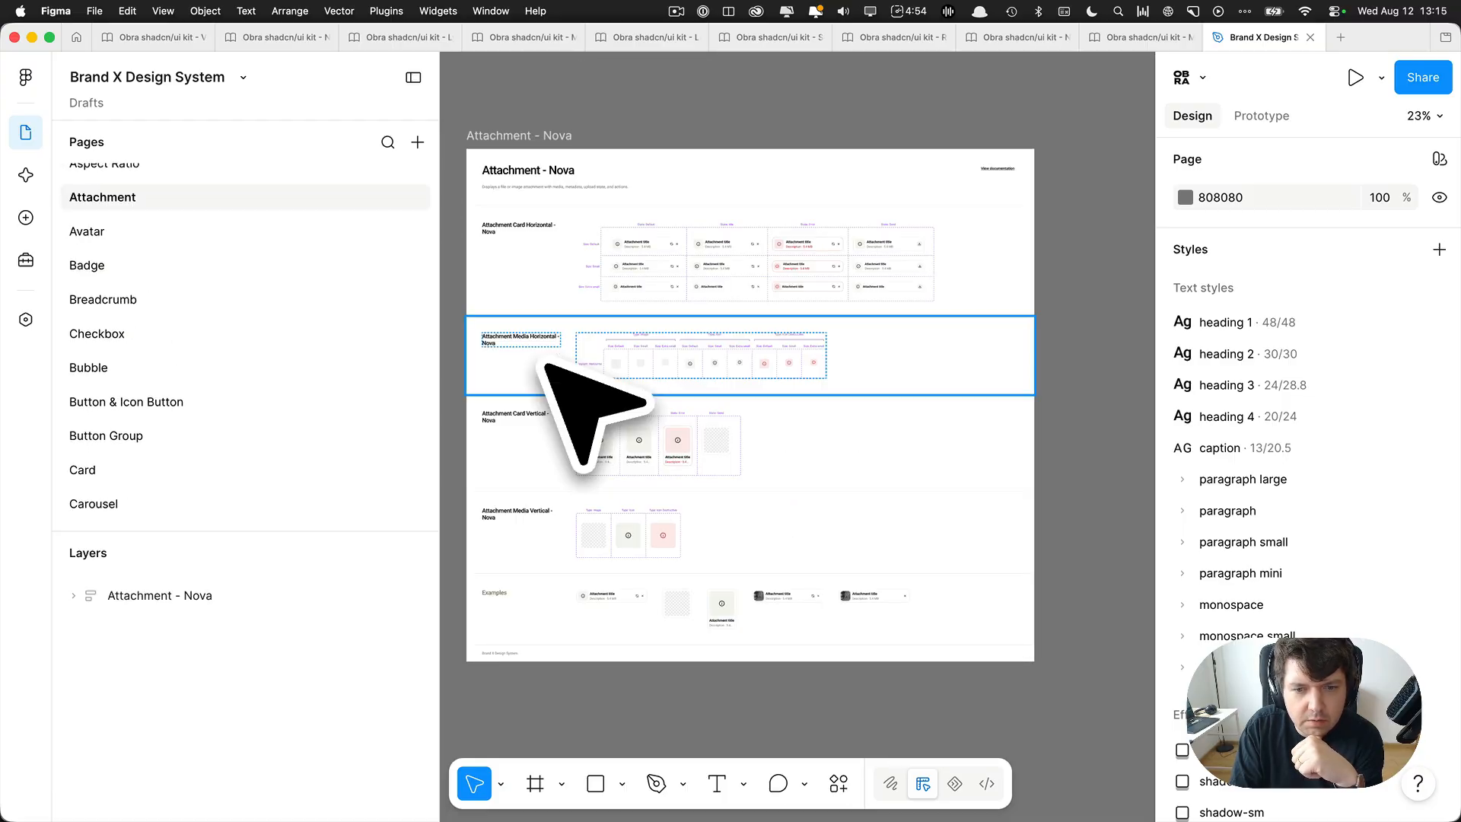
{"action": "key", "text": "Page_Up"}
{"action": "key", "text": "Page_Up"}
{"action": "key", "text": "Page_Up"}
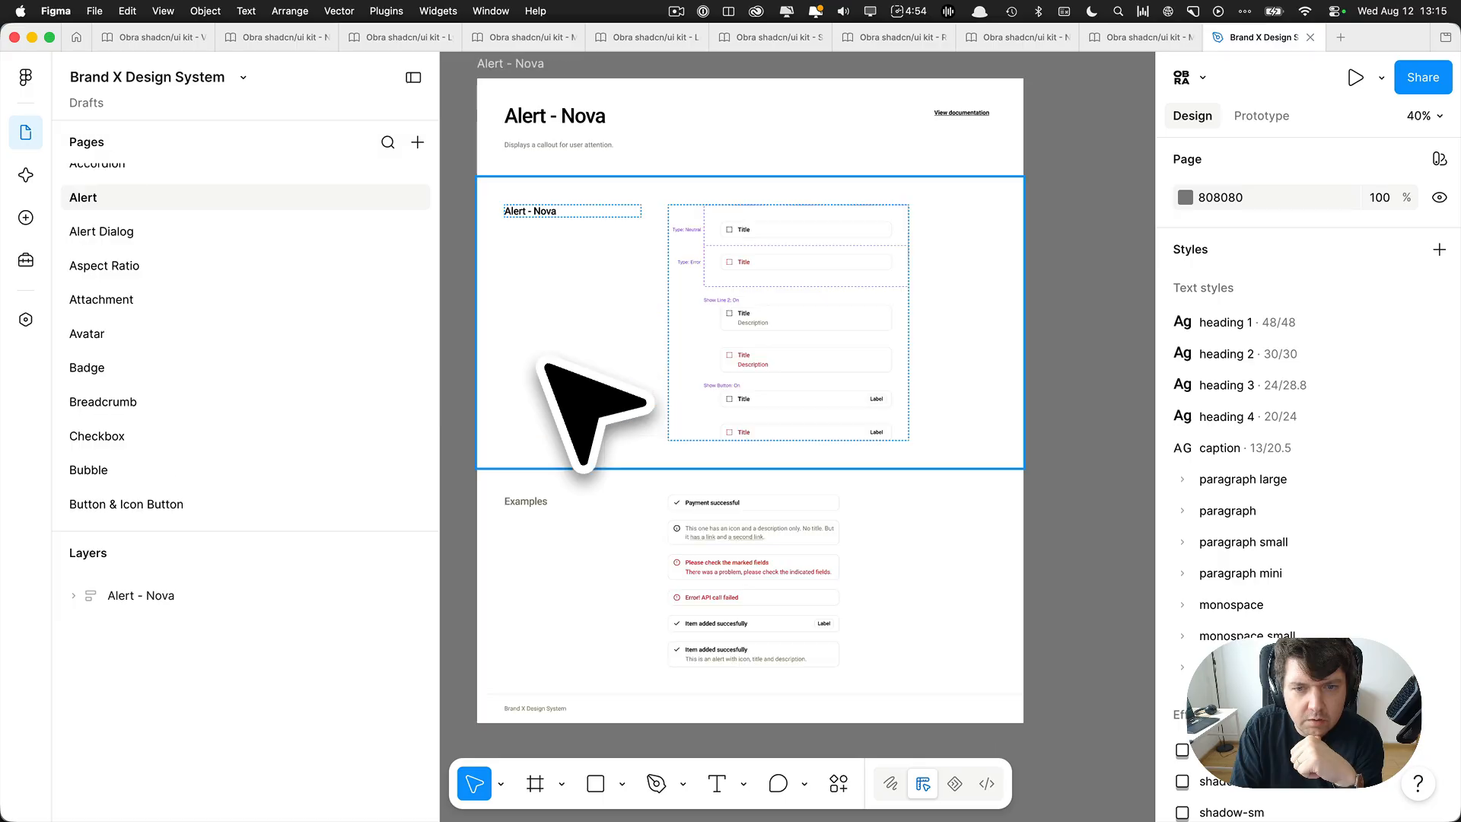
{"action": "key", "text": "Page_Up"}
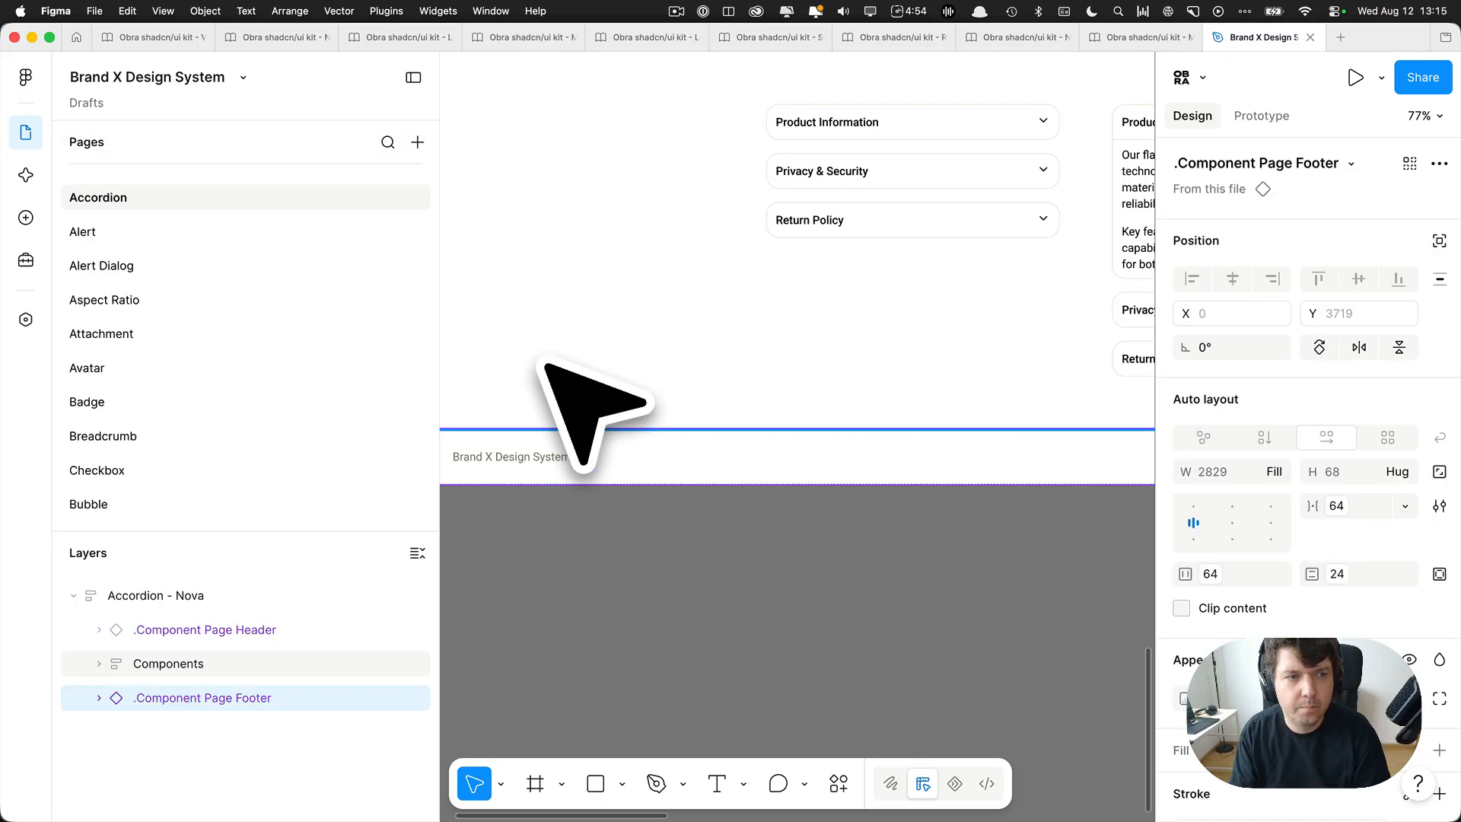
{"action": "scroll", "coordinate": [546, 364], "scroll_direction": "down", "scroll_amount": 10}
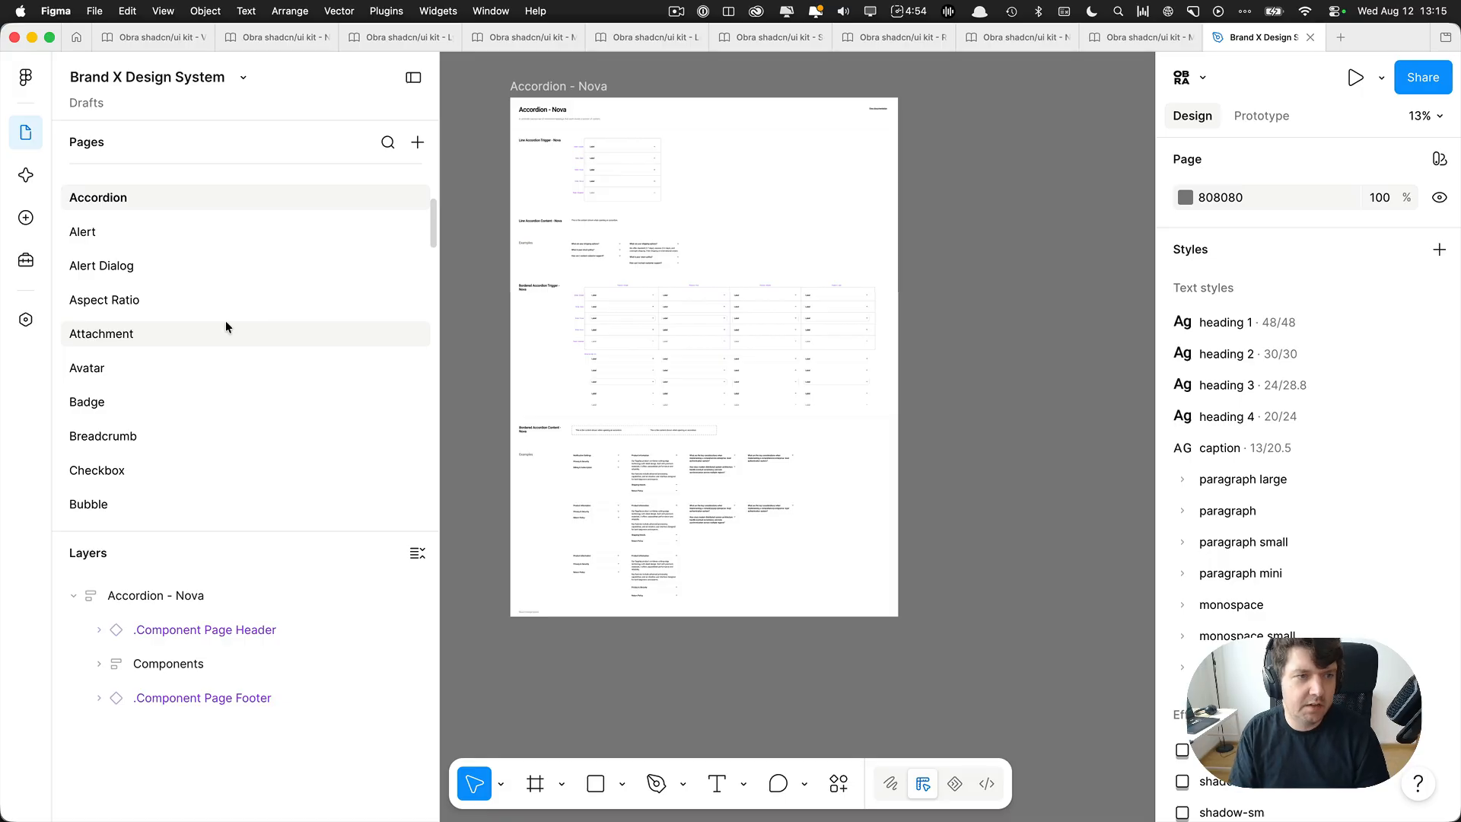
Open the Alert page and select the Alert - Nova component set.
{"action": "left_click", "coordinate": [134, 228]}
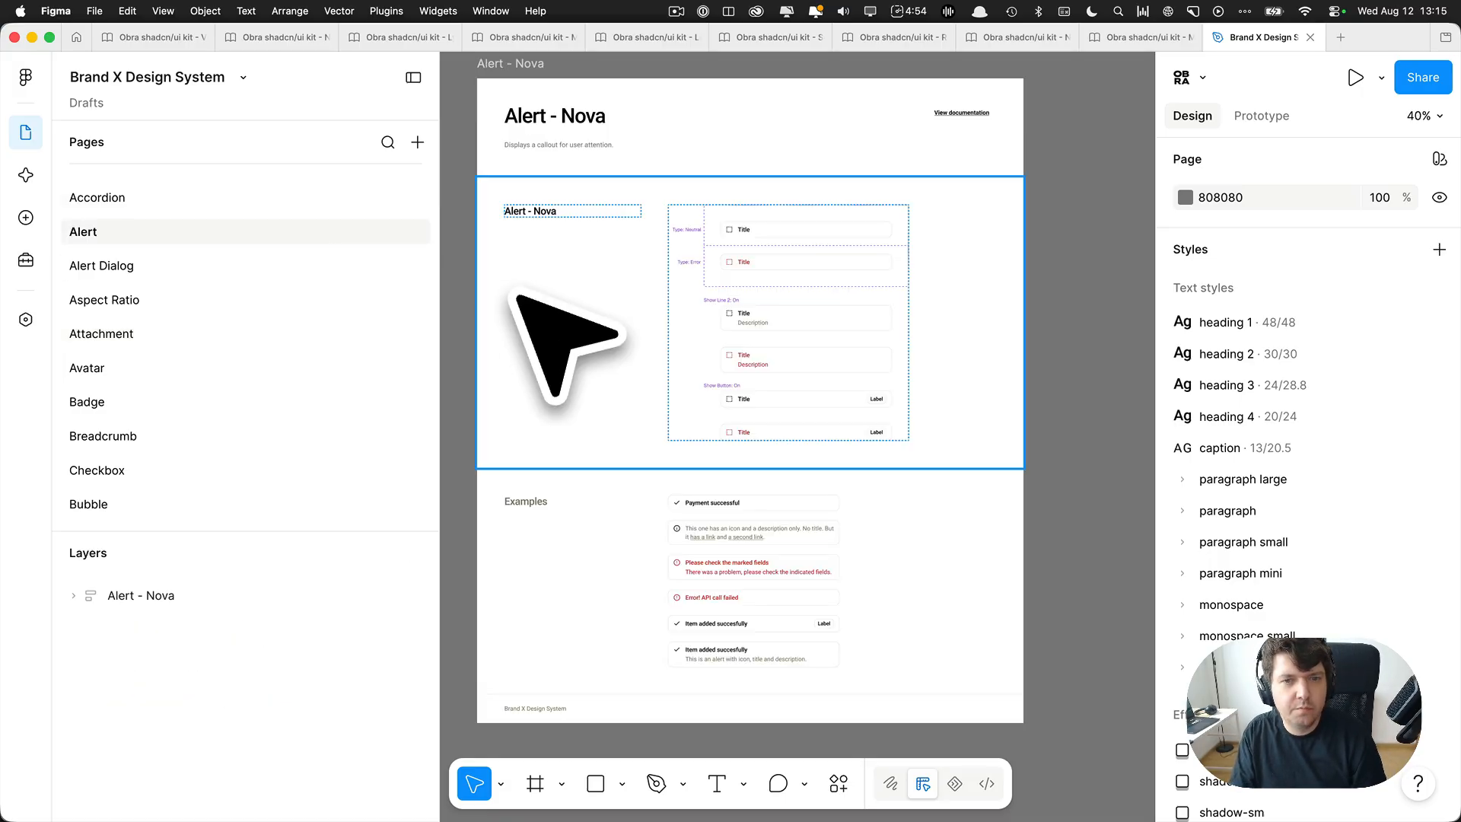
{"action": "double_click", "coordinate": [833, 251]}
{"action": "scroll", "coordinate": [833, 251], "scroll_direction": "up", "scroll_amount": 3}
{"action": "double_click", "coordinate": [806, 250]}
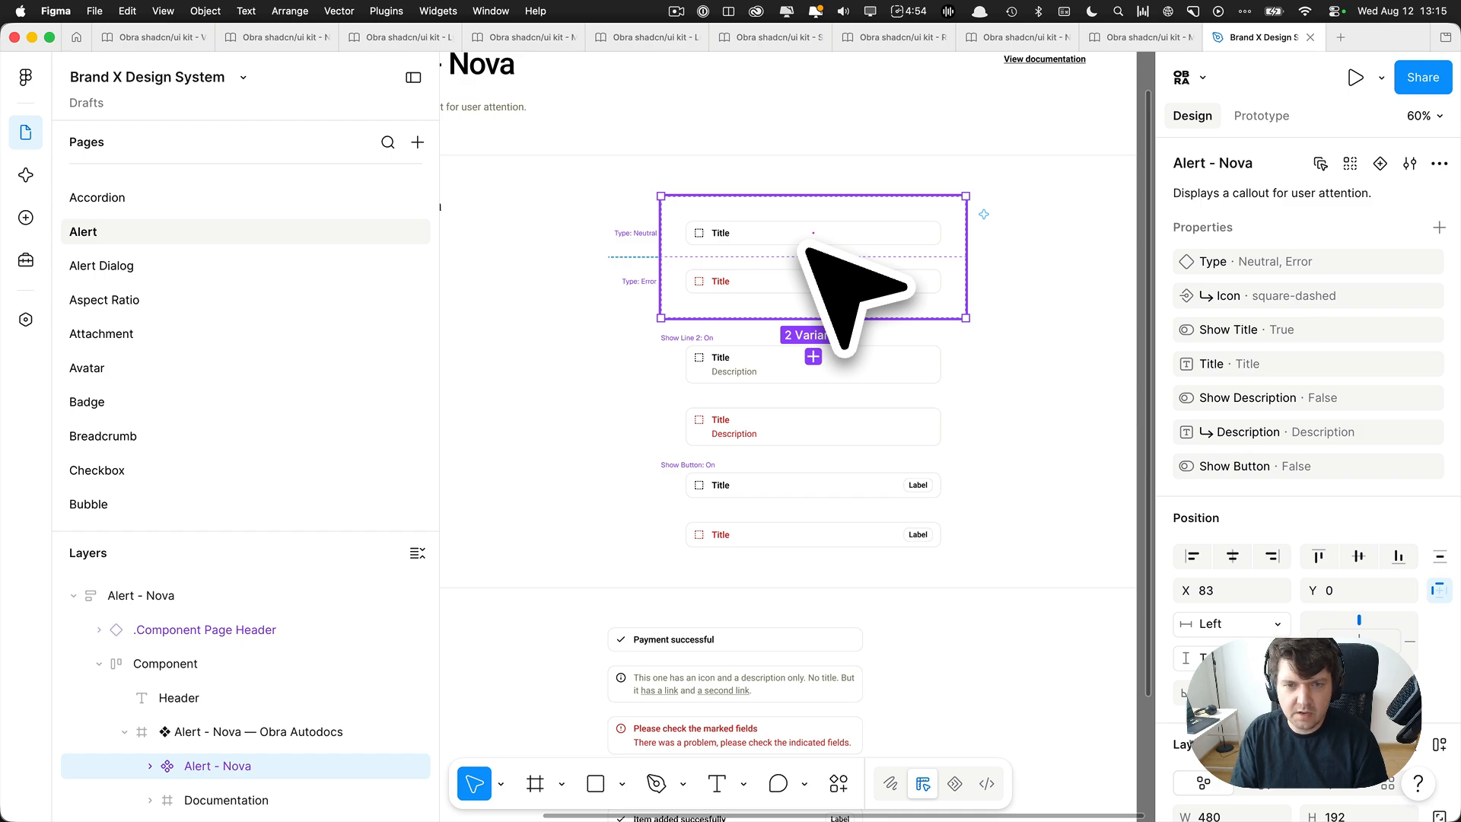
{"action": "scroll", "coordinate": [806, 248], "scroll_direction": "up", "scroll_amount": 3}
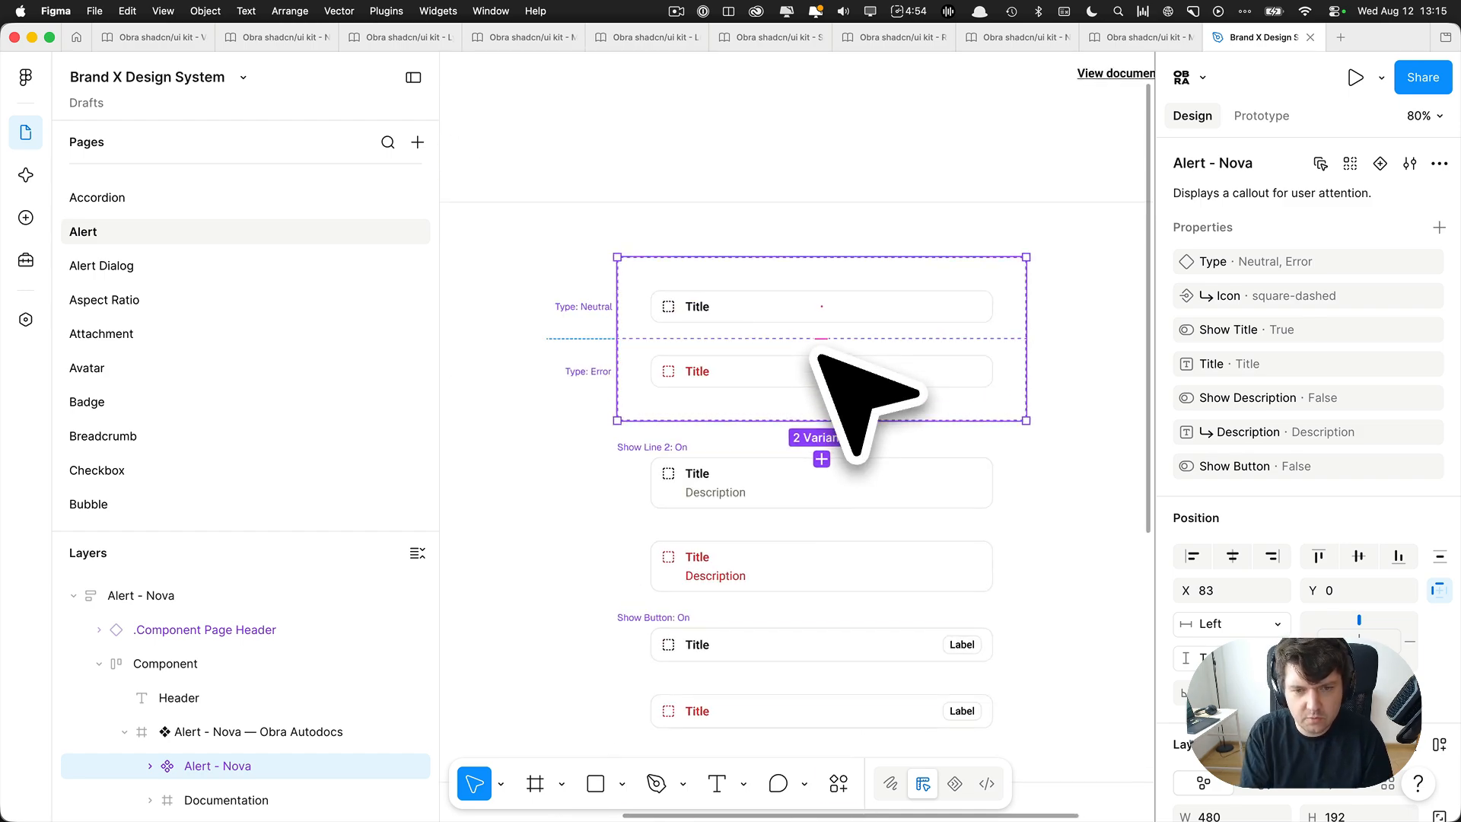
Open the Obra Autodocs plugin for the Alert - Nova component set, review its documentation options and close it.
{"action": "key", "text": "super+k"}
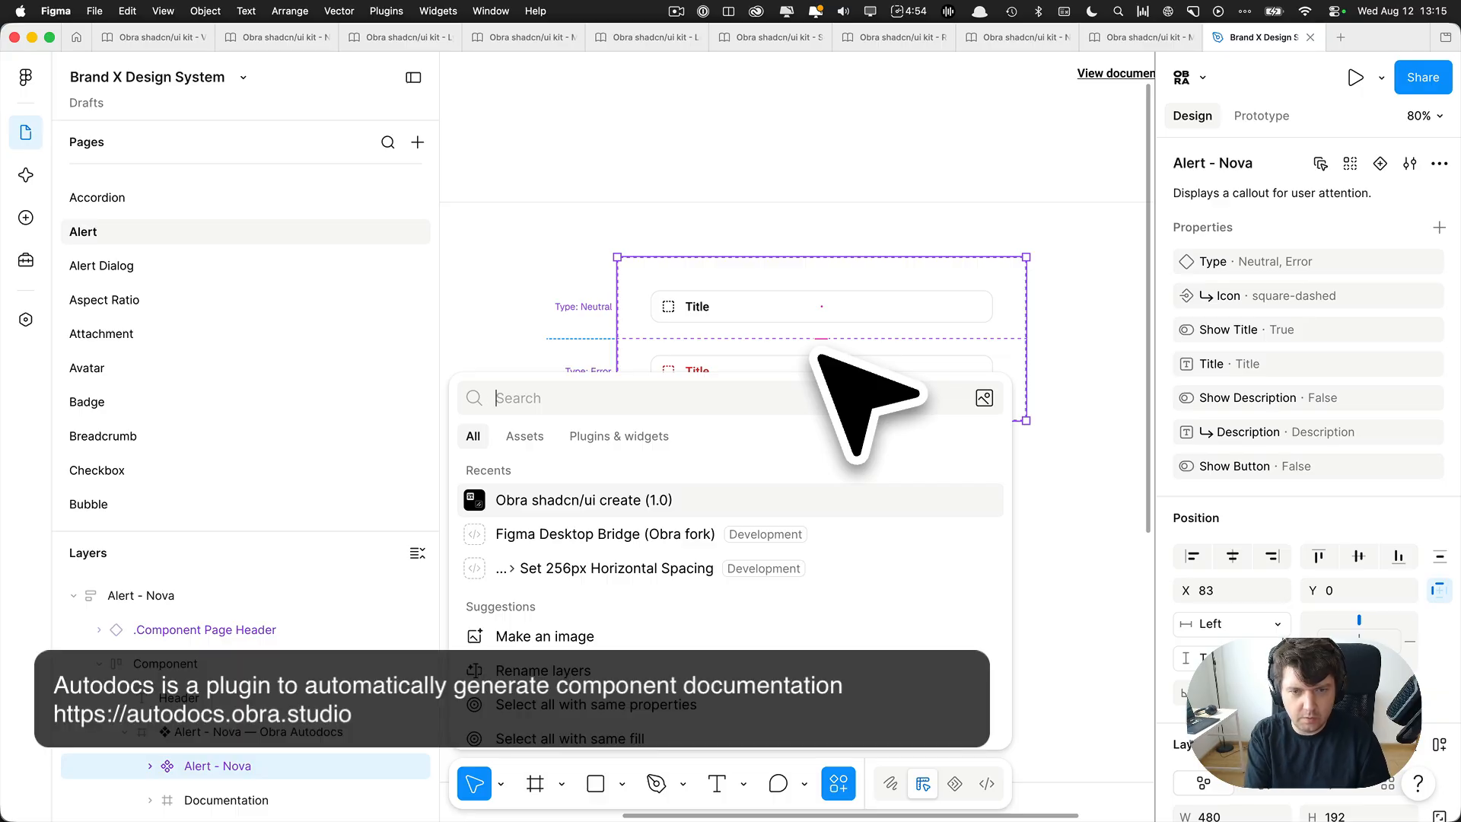
{"action": "type", "text": "autod"}
{"action": "key", "text": "Return"}
{"action": "key", "text": "Return"}
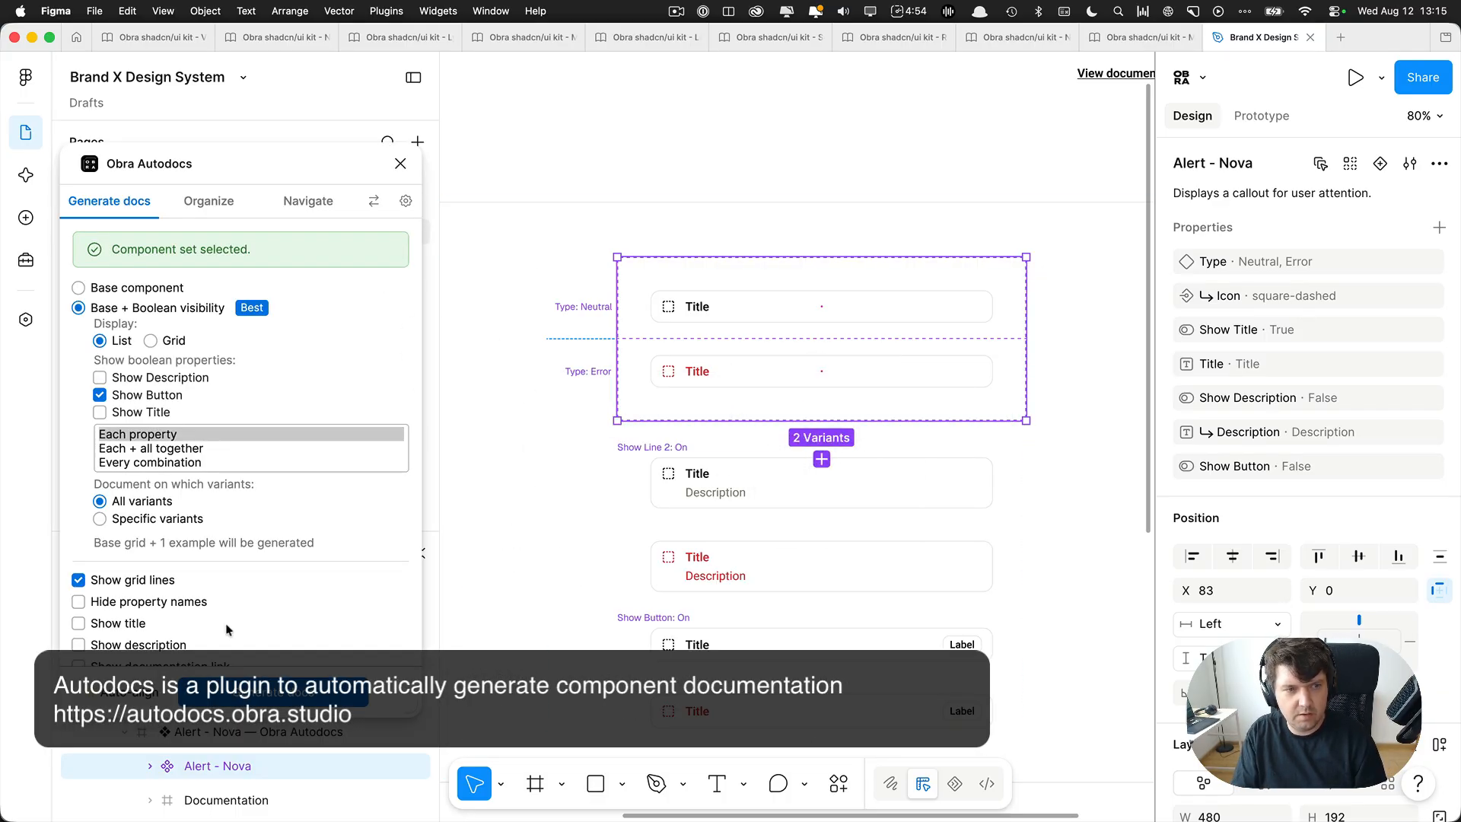
{"action": "left_click", "coordinate": [400, 163]}
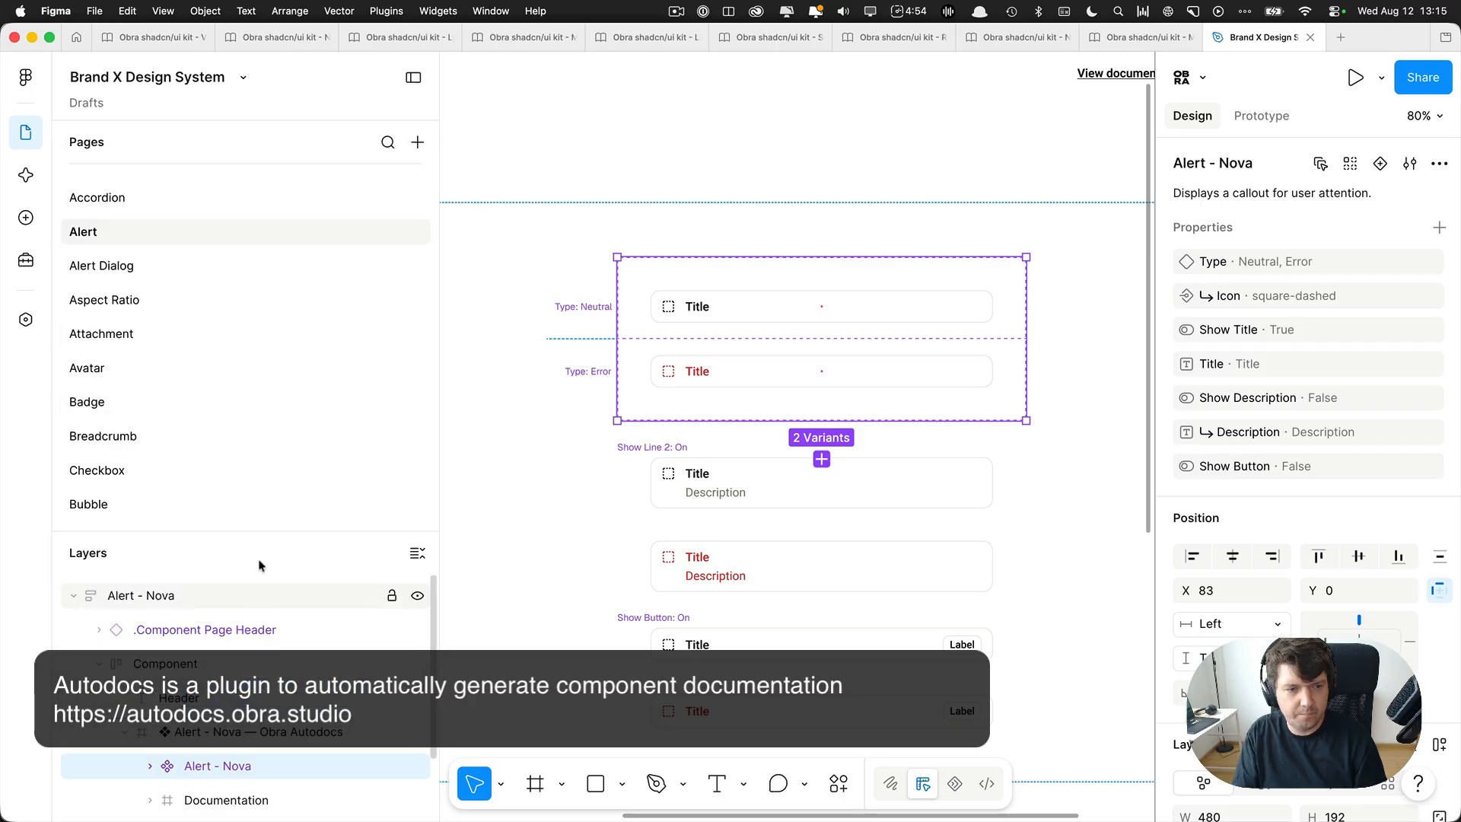
Move the Alert - Nova component set out of its Obra Autodocs frame into Component and delete the leftover frame.
{"action": "left_click_drag", "start_coordinate": [262, 529], "coordinate": [263, 258]}
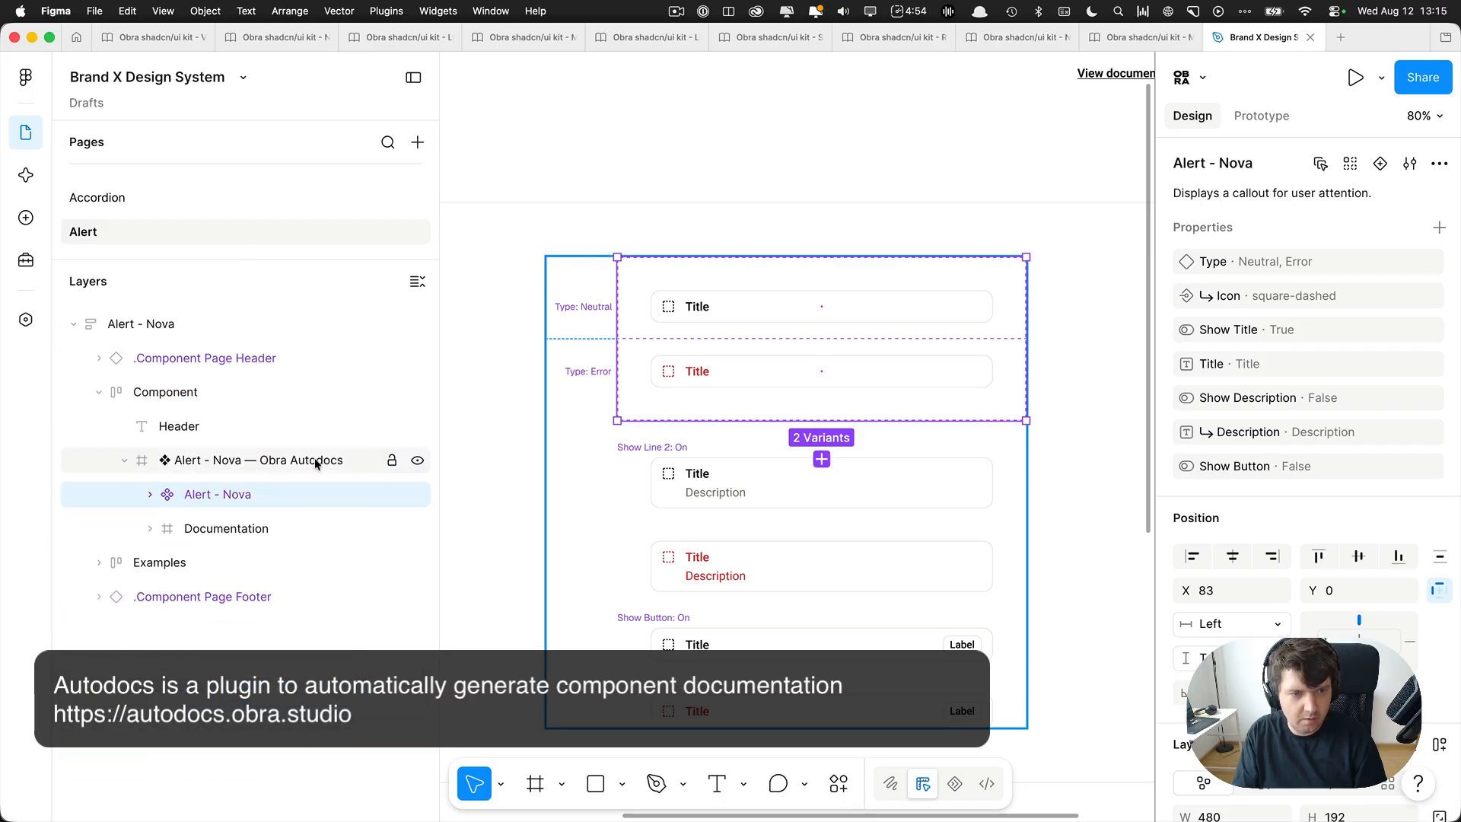
{"action": "left_click", "coordinate": [283, 459]}
{"action": "left_click", "coordinate": [222, 499]}
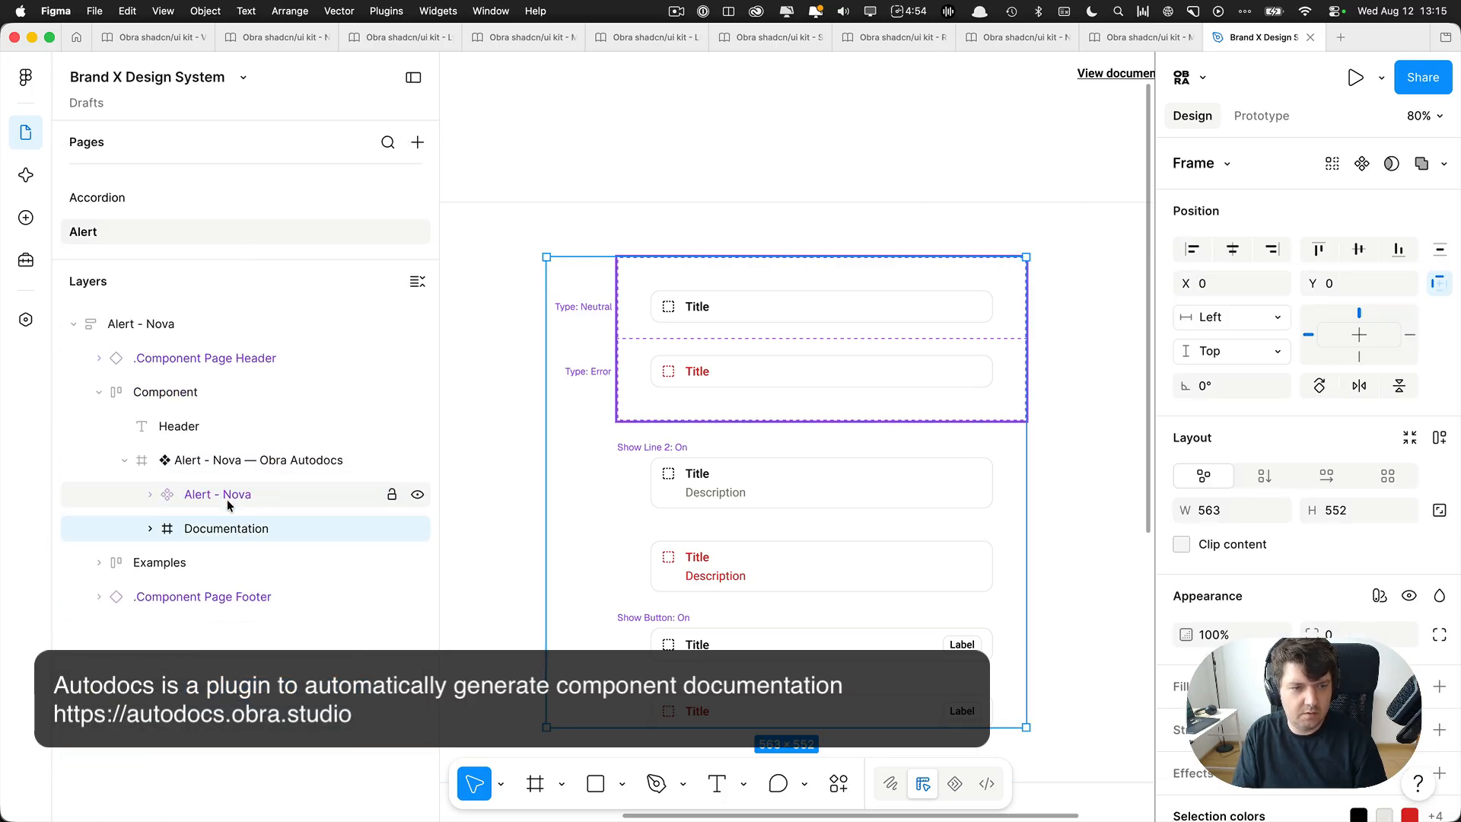
{"action": "left_click_drag", "start_coordinate": [222, 499], "coordinate": [210, 466]}
{"action": "left_click", "coordinate": [222, 493]}
{"action": "left_click", "coordinate": [211, 461]}
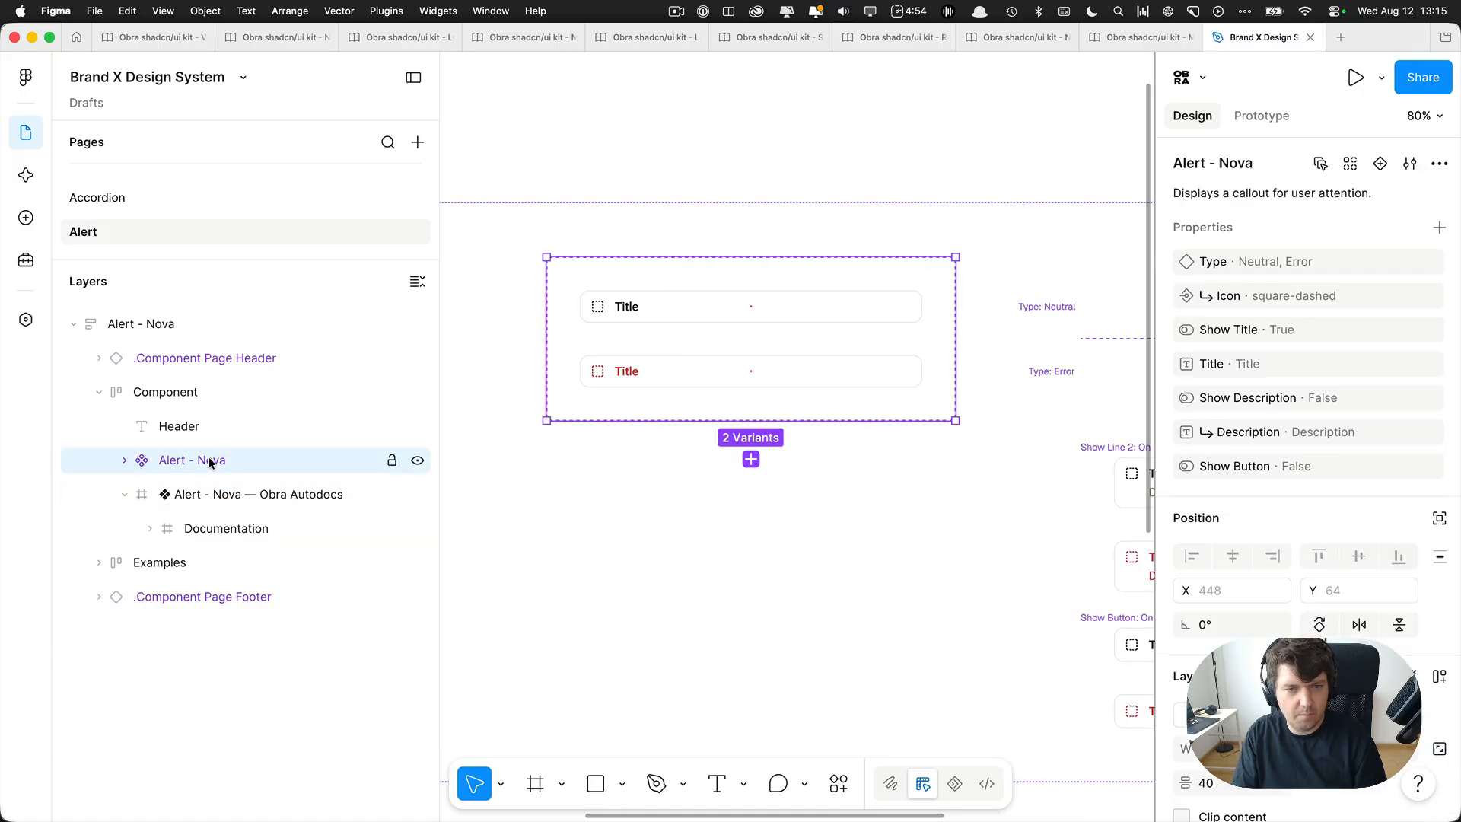
{"action": "left_click", "coordinate": [219, 494]}
{"action": "key", "text": "Delete"}
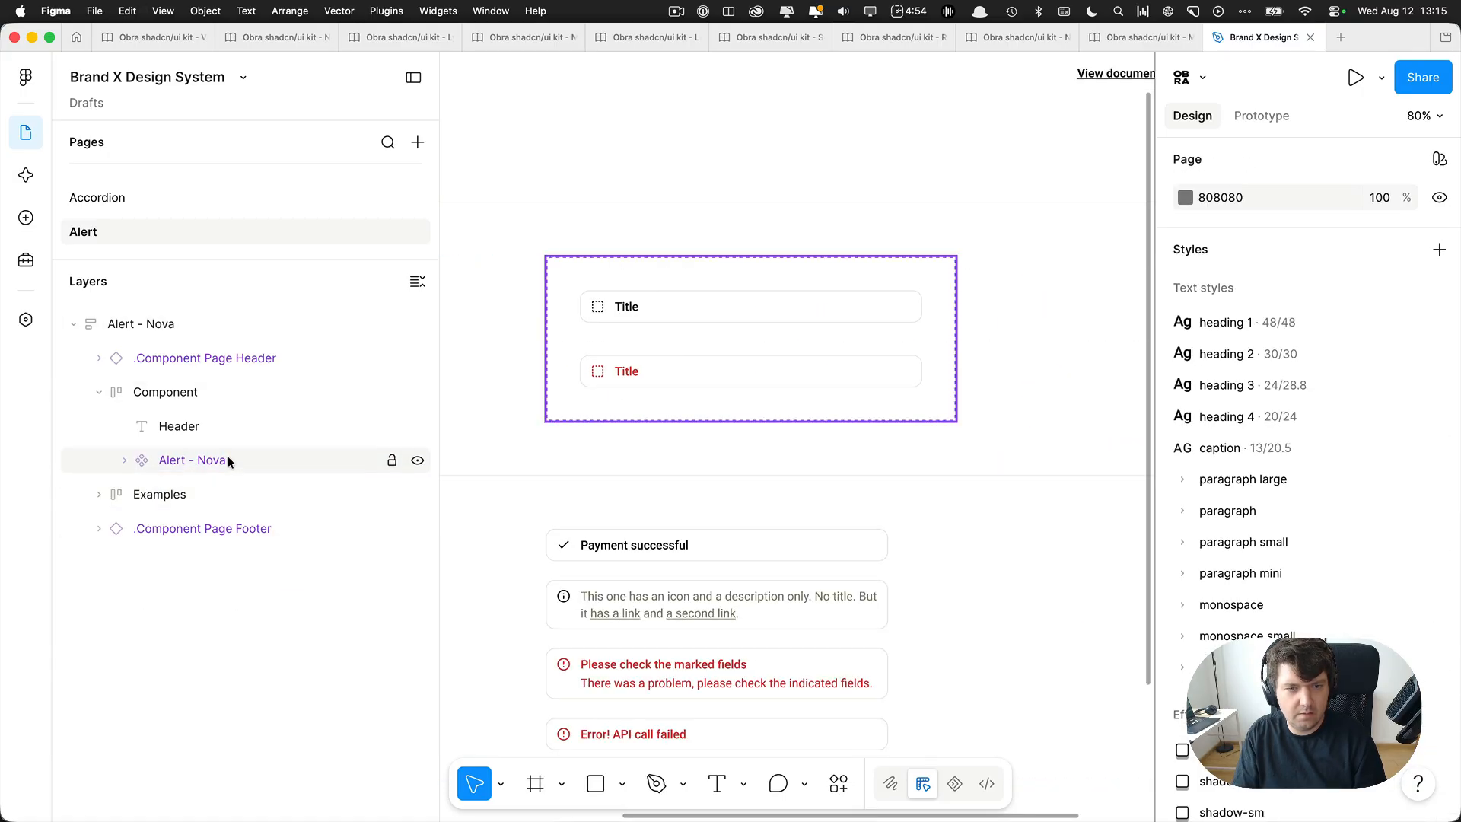
Check the Obra Autodocs generation settings for the standalone Alert - Nova component set and close the plugin.
{"action": "left_click", "coordinate": [227, 459]}
{"action": "key", "text": "super+k"}
{"action": "key", "text": "Tab"}
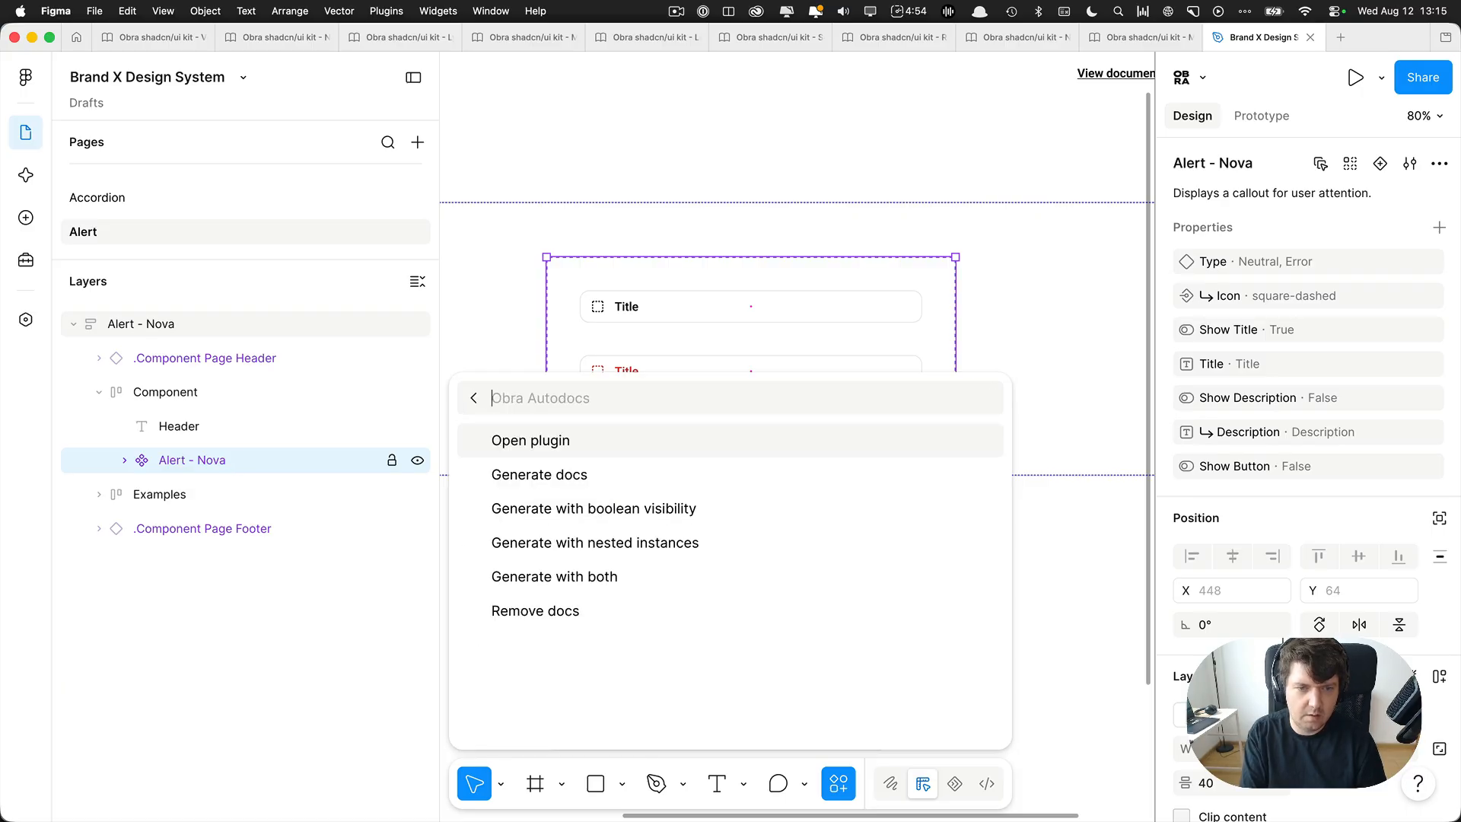
{"action": "key", "text": "Return"}
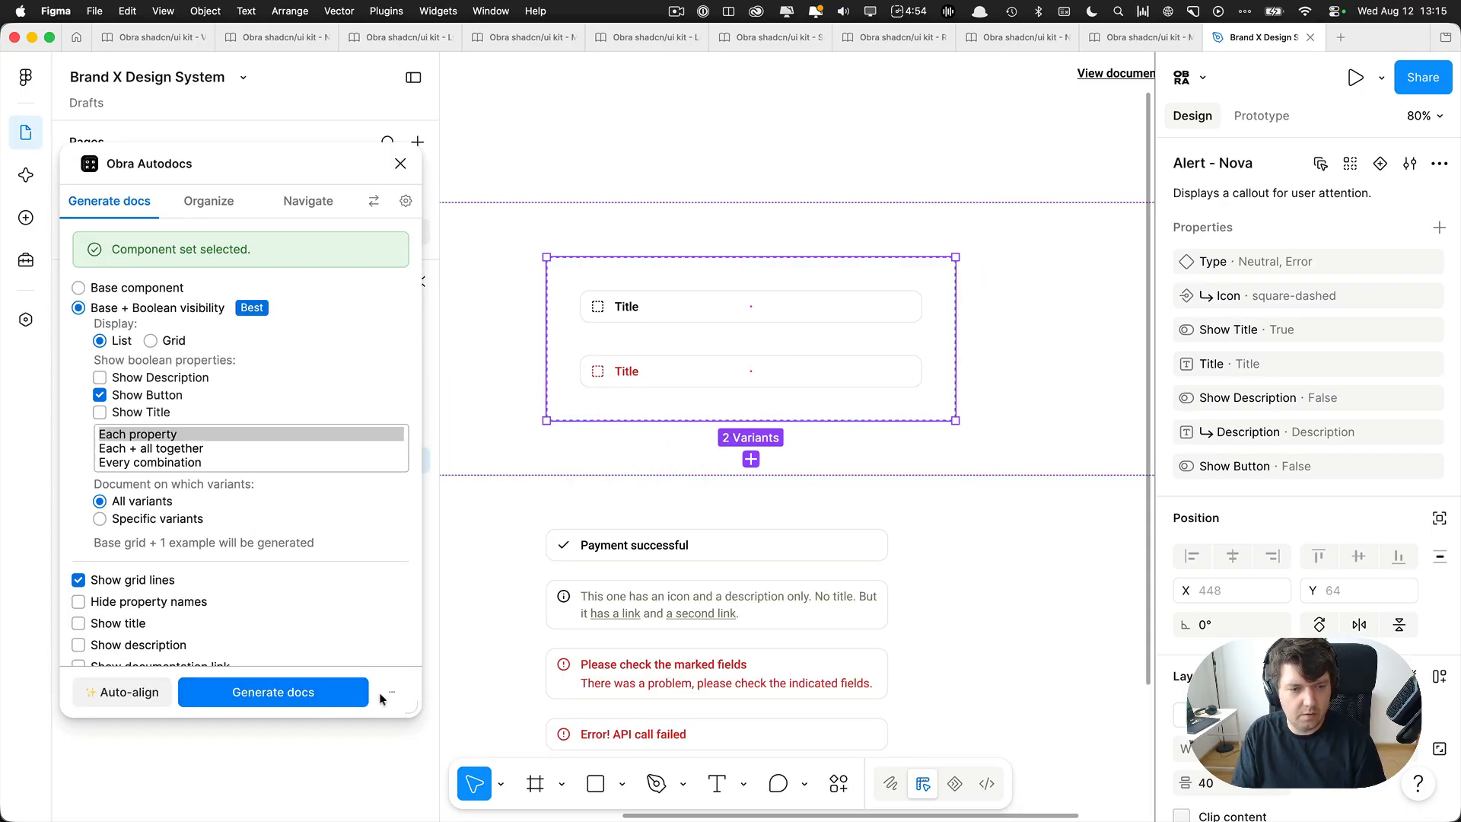
{"action": "left_click", "coordinate": [390, 166]}
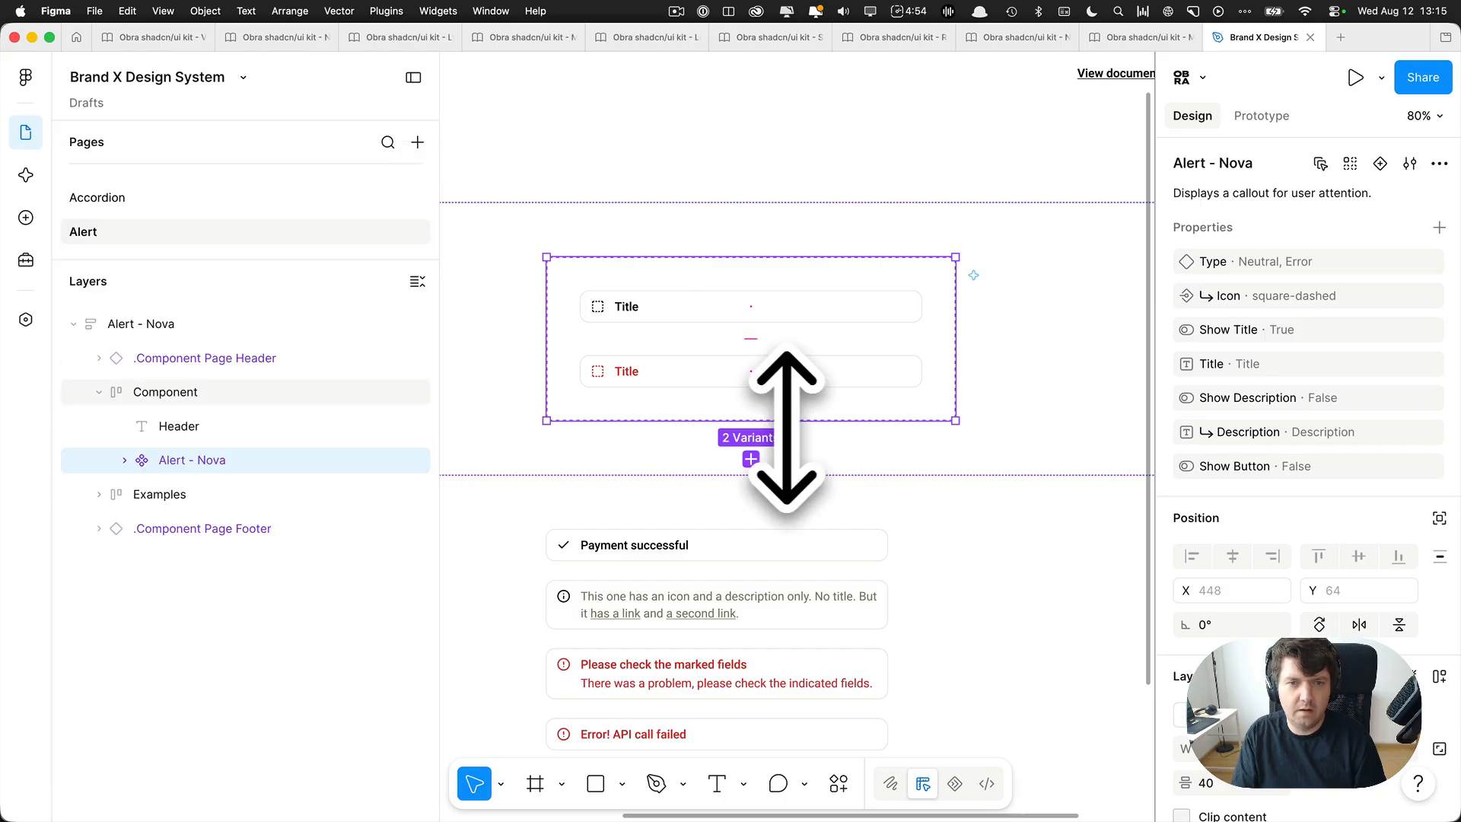
Extend the Alert - Nova component set downward, duplicate the Error variant below the original and set the copy's Type to Success.
{"action": "left_click", "coordinate": [711, 392]}
{"action": "left_click", "coordinate": [761, 416]}
{"action": "left_click_drag", "start_coordinate": [711, 421], "coordinate": [712, 489]}
{"action": "left_click", "coordinate": [670, 383]}
{"action": "left_click", "coordinate": [752, 417]}
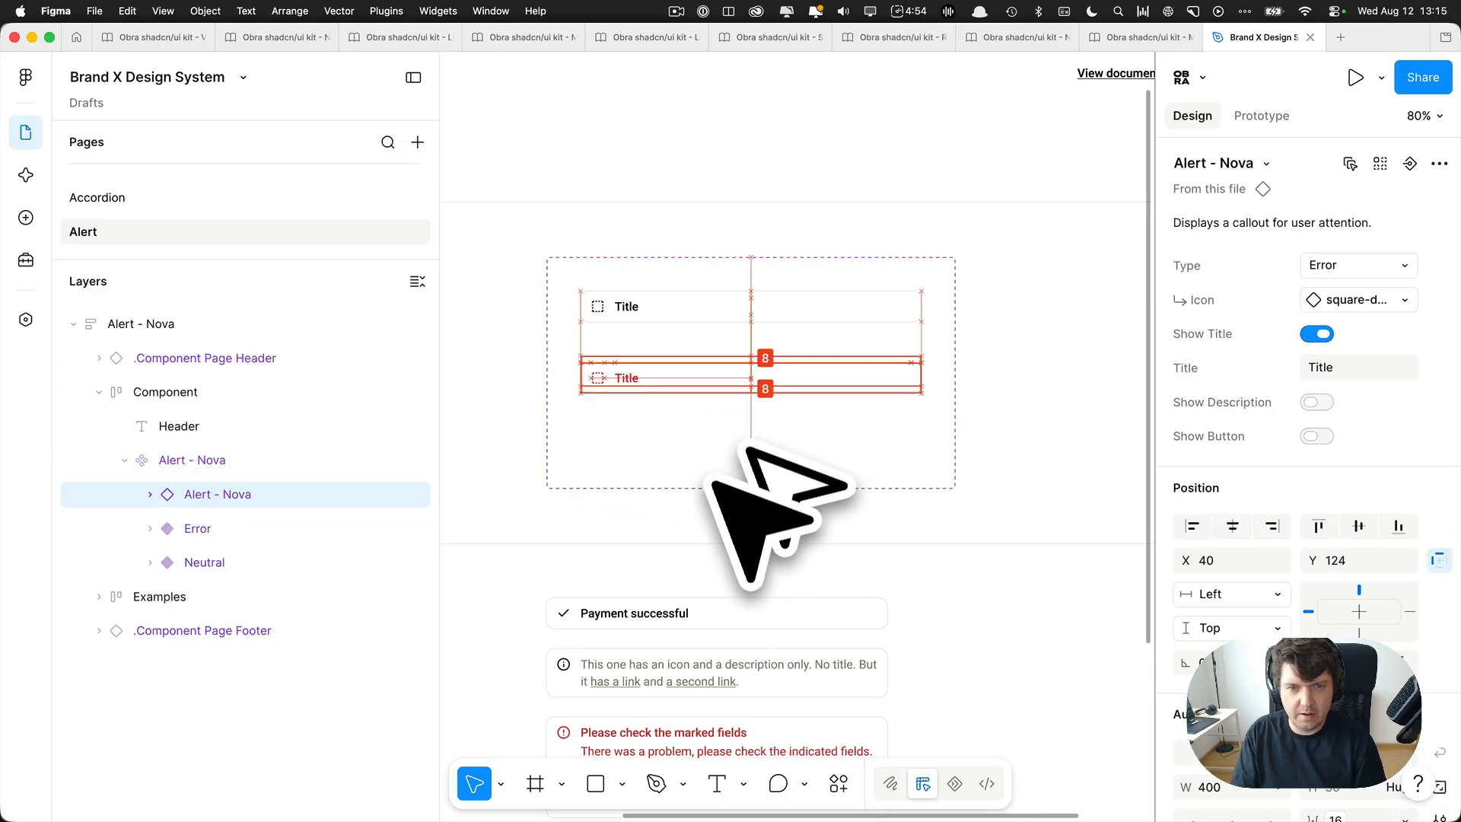
{"action": "type", "text": "Succe"}
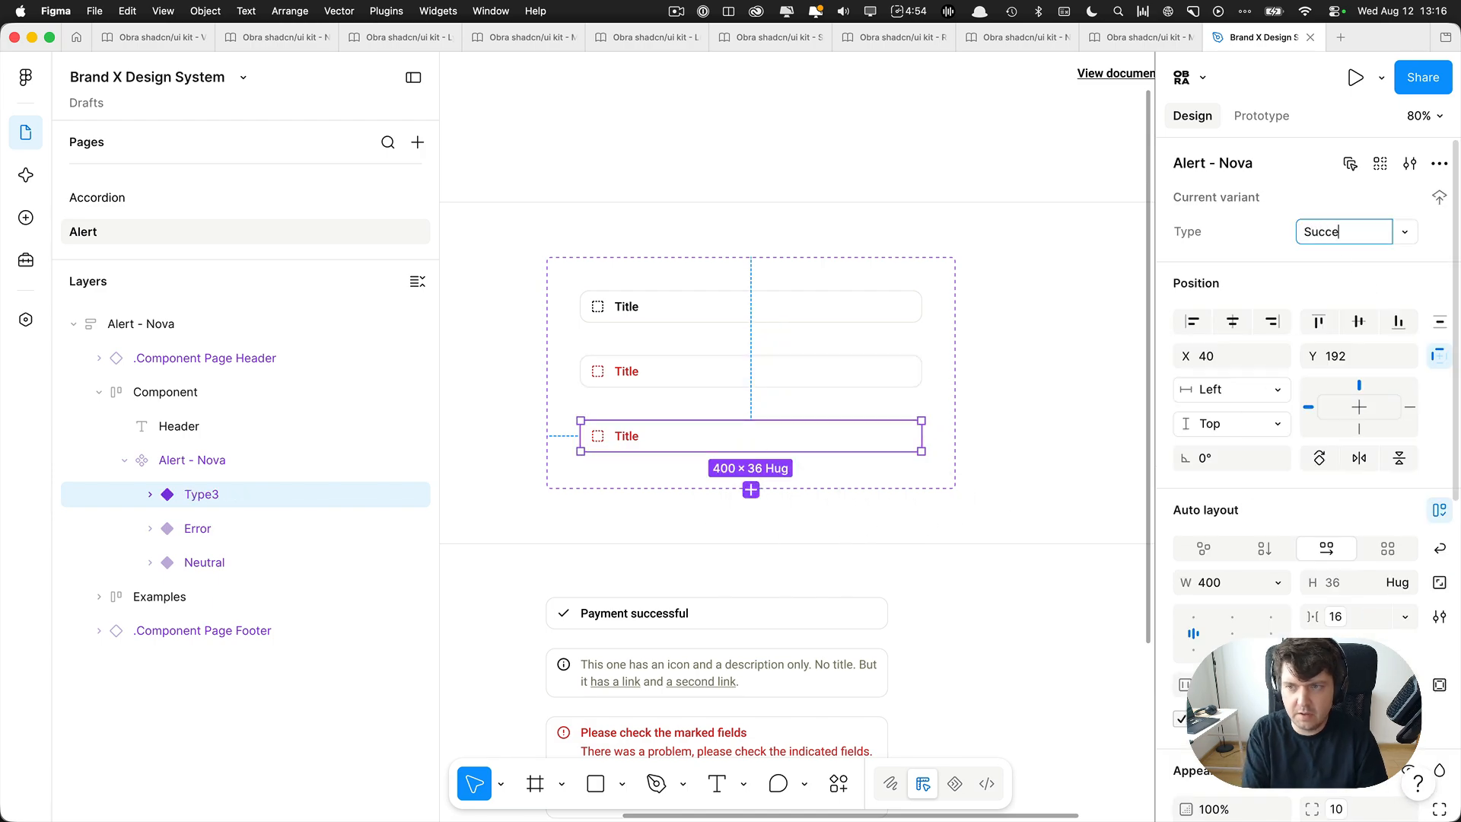
{"action": "type", "text": "ss"}
{"action": "key", "text": "Return"}
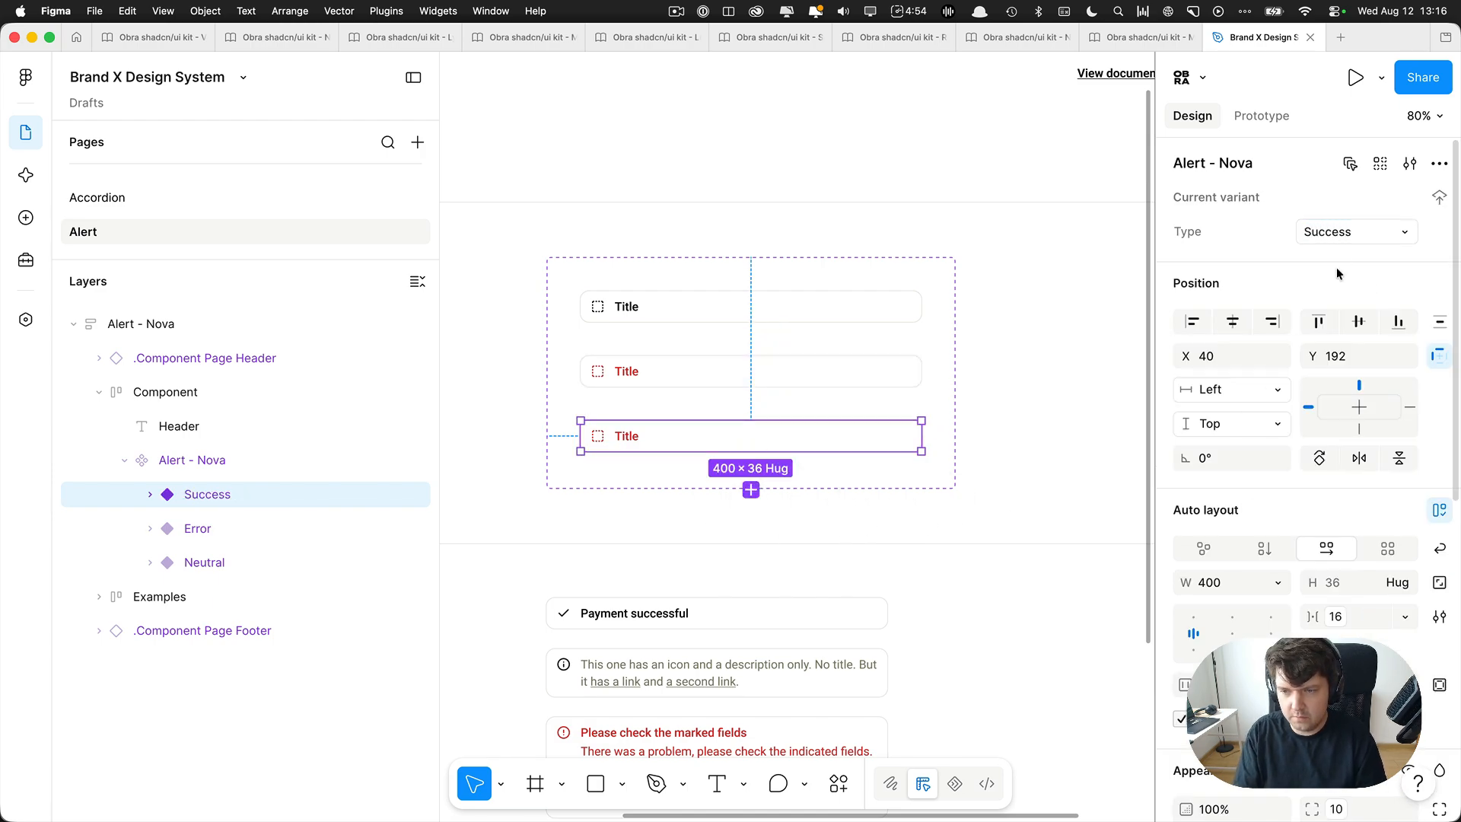
Set the fill of the Title text in the Success alert variant to the library color tw-raw/green/600.
{"action": "scroll", "coordinate": [1337, 272], "scroll_direction": "down", "scroll_amount": 5}
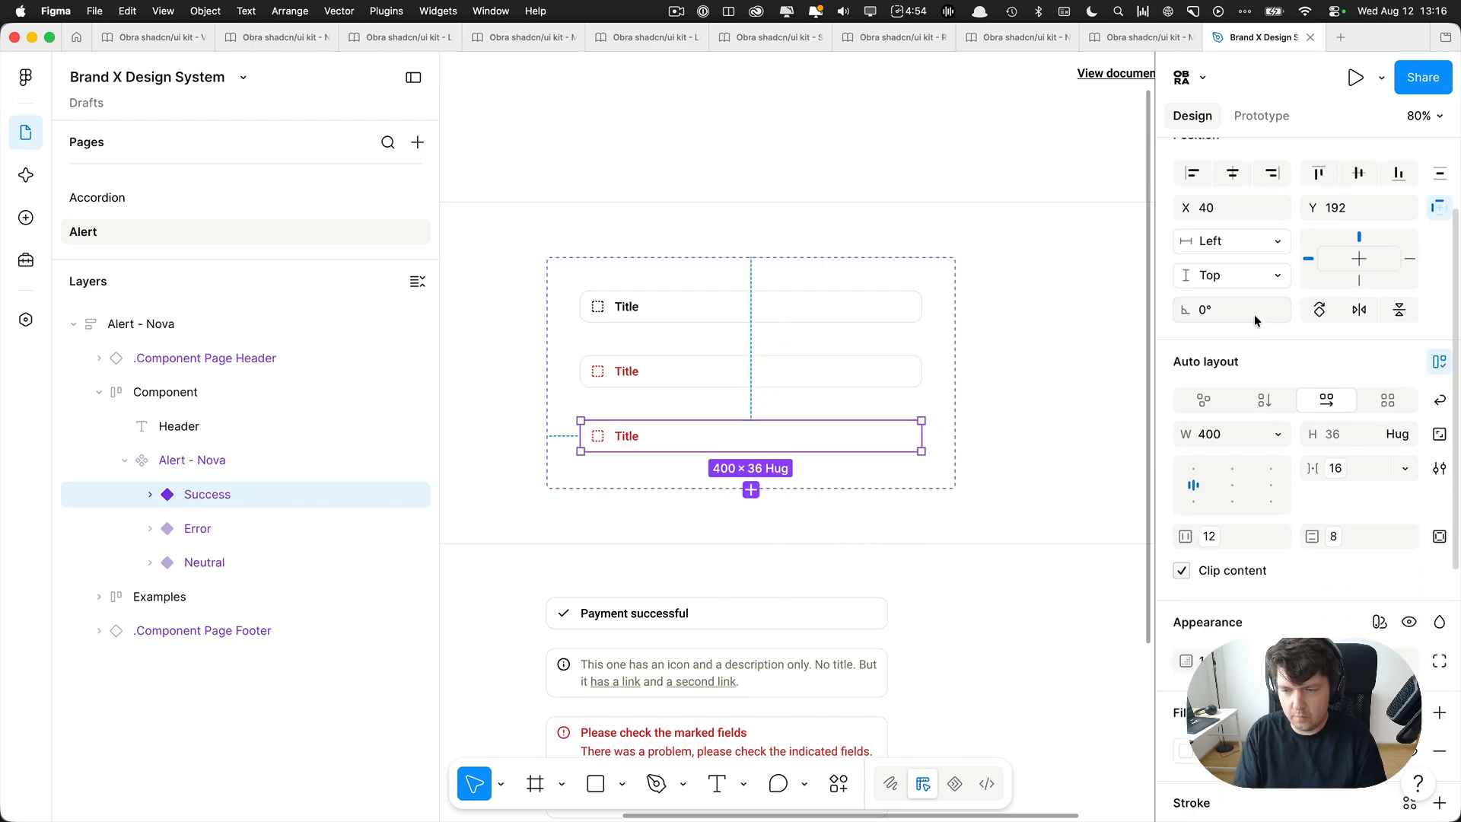
{"action": "scroll", "coordinate": [645, 445], "scroll_direction": "up", "scroll_amount": 5}
{"action": "left_click", "coordinate": [649, 442], "text": "super"}
{"action": "left_click", "coordinate": [1230, 606]}
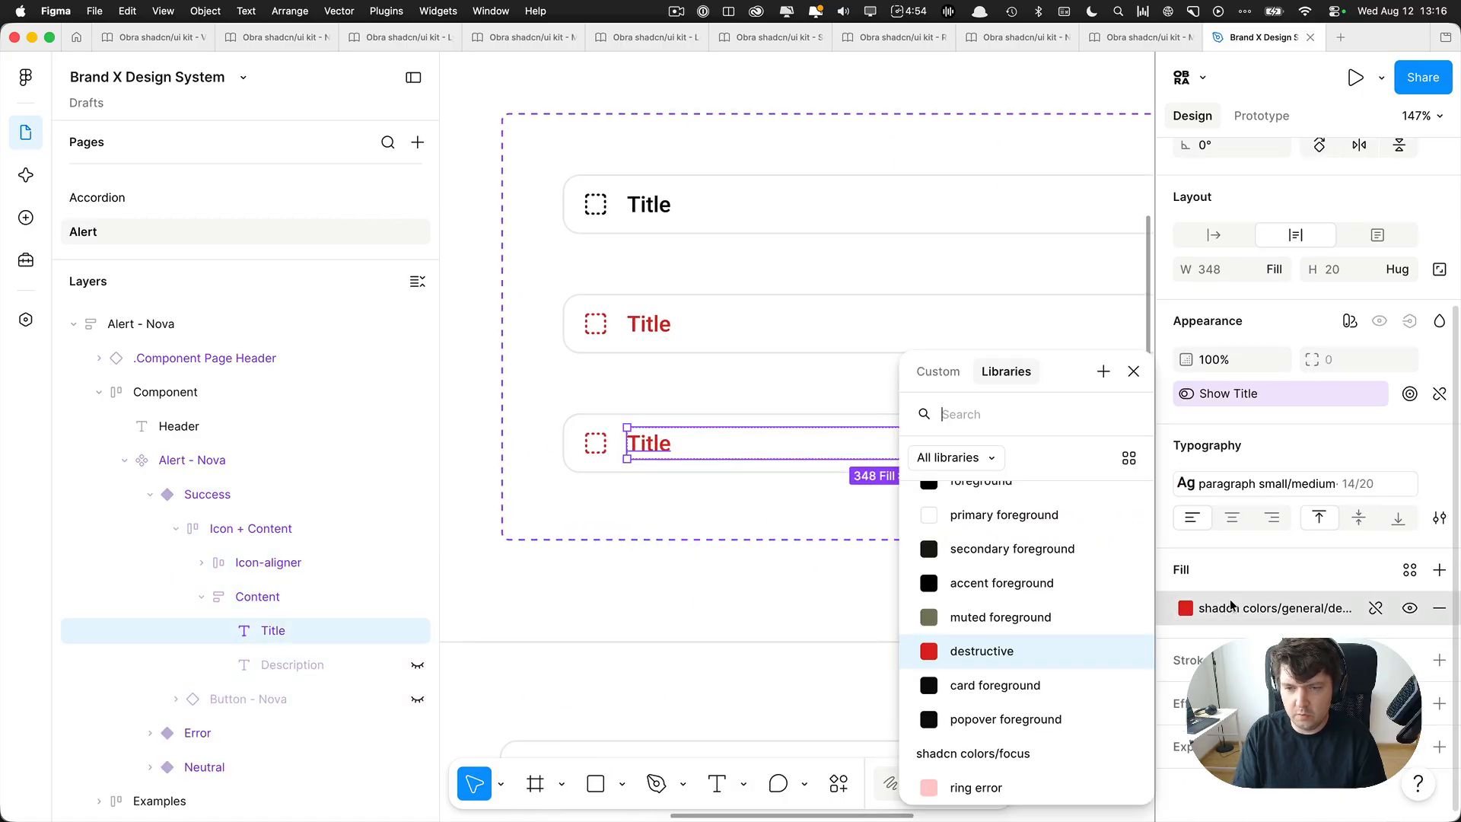
{"action": "type", "text": "gre"}
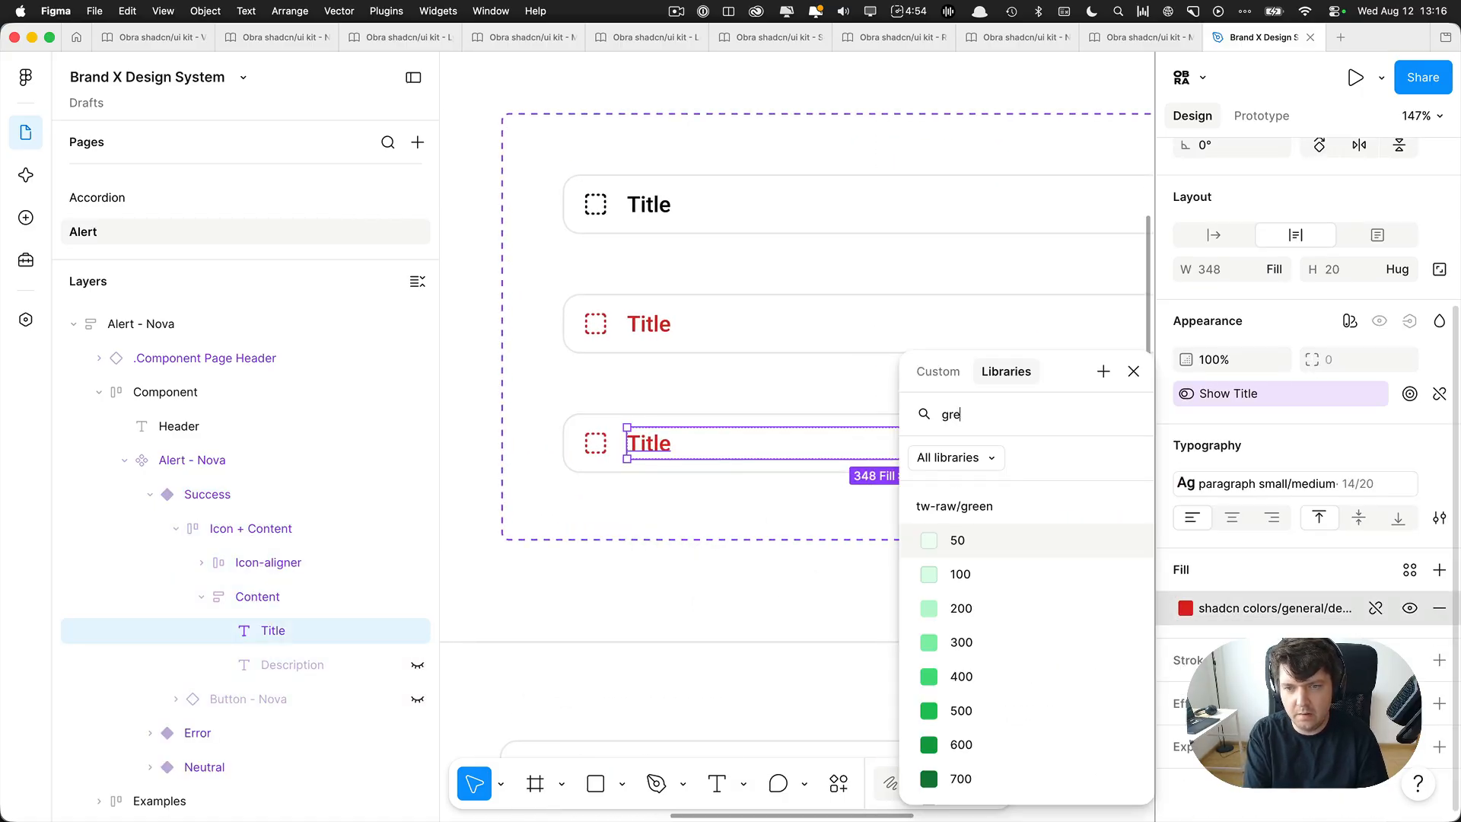
{"action": "type", "text": "en 60"}
{"action": "key", "text": "Return"}
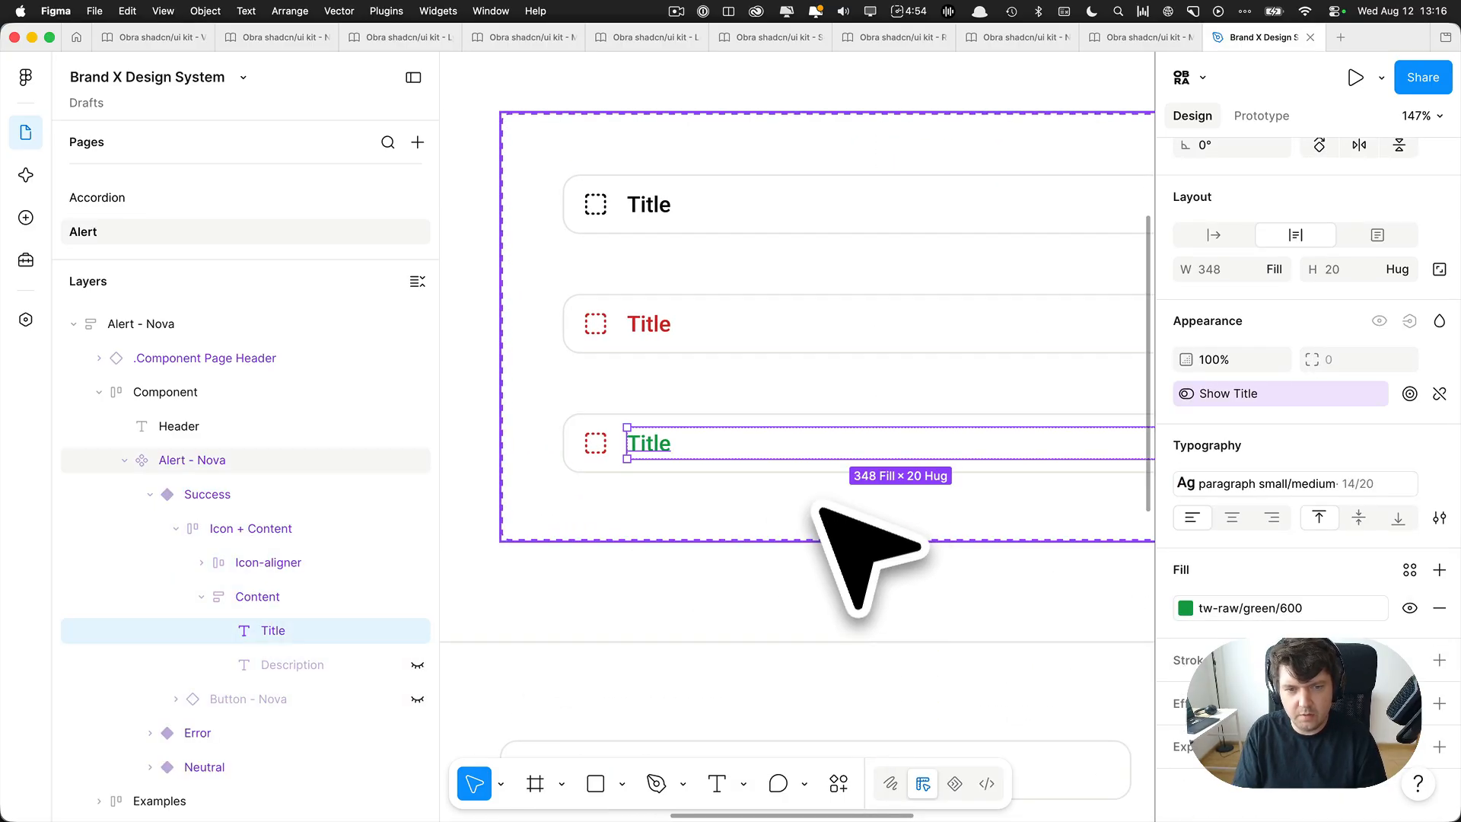
Recolor the icon inside the Success variant's Icon-aligner with the library color tw-raw/green/600.
{"action": "left_click", "coordinate": [606, 440]}
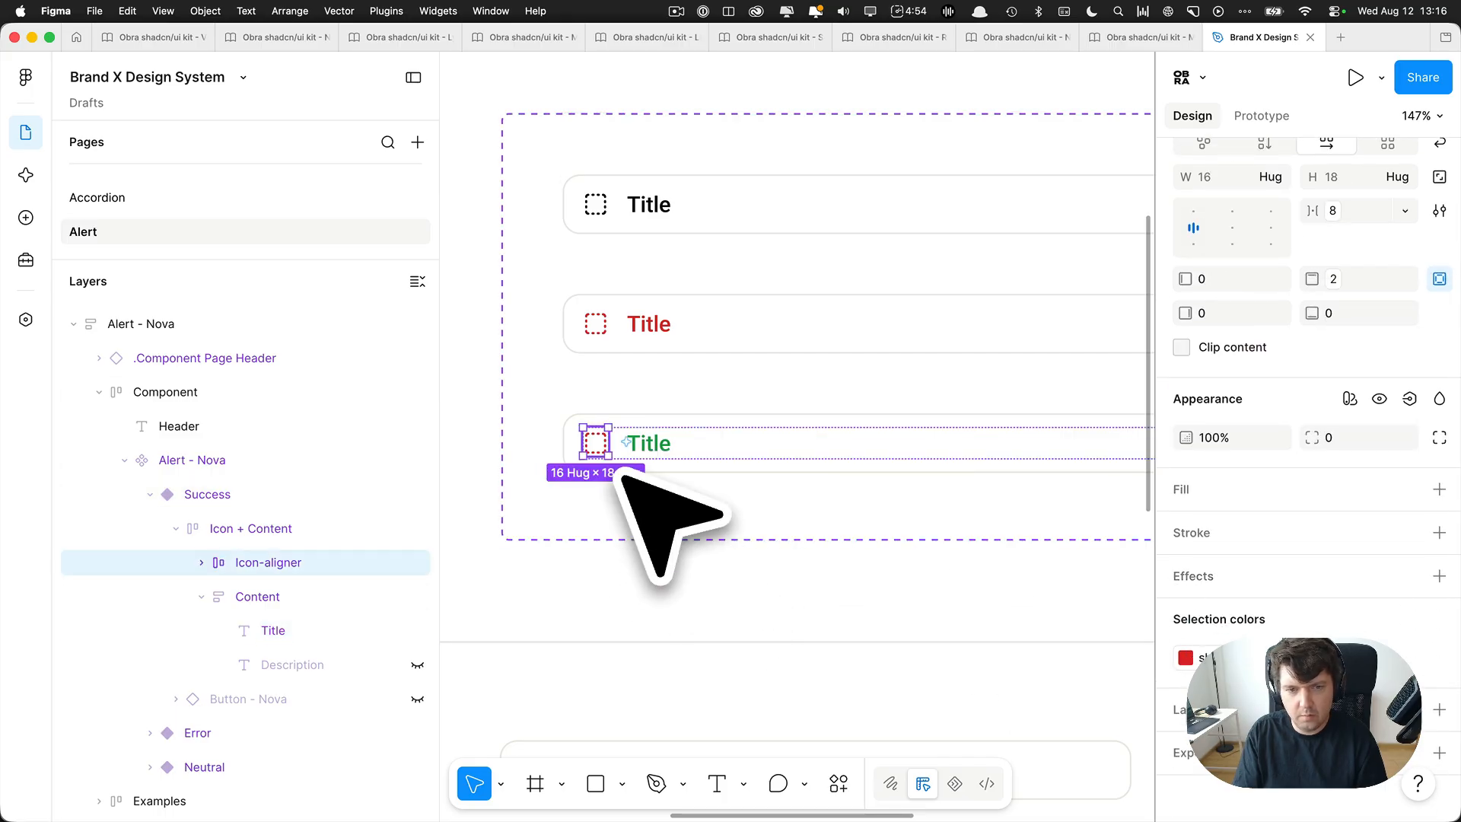
{"action": "key", "text": "Return"}
{"action": "scroll", "coordinate": [627, 470], "scroll_direction": "down", "scroll_amount": 3}
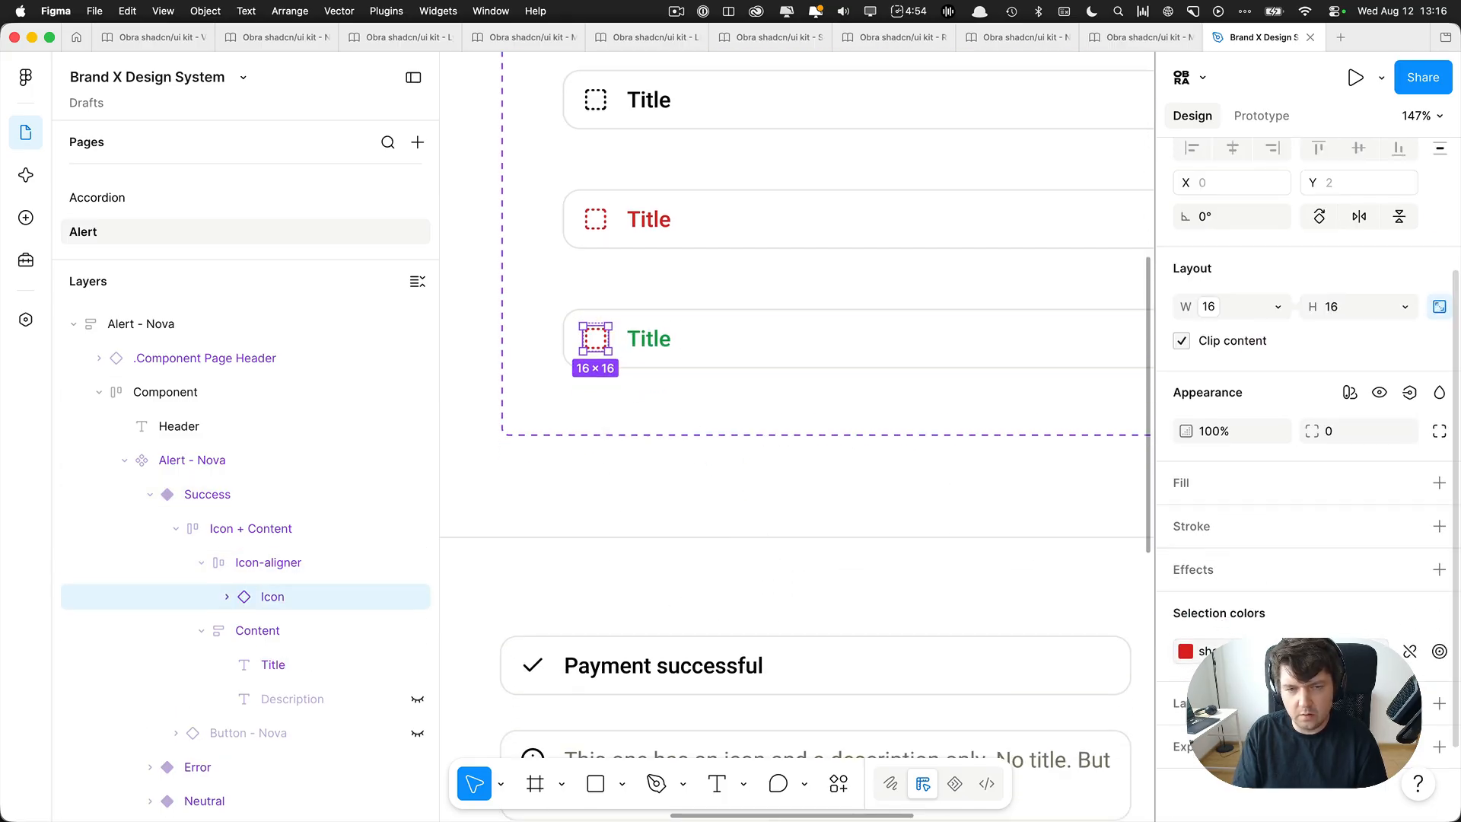
{"action": "left_click", "coordinate": [1186, 651]}
{"action": "type", "text": "green 60"}
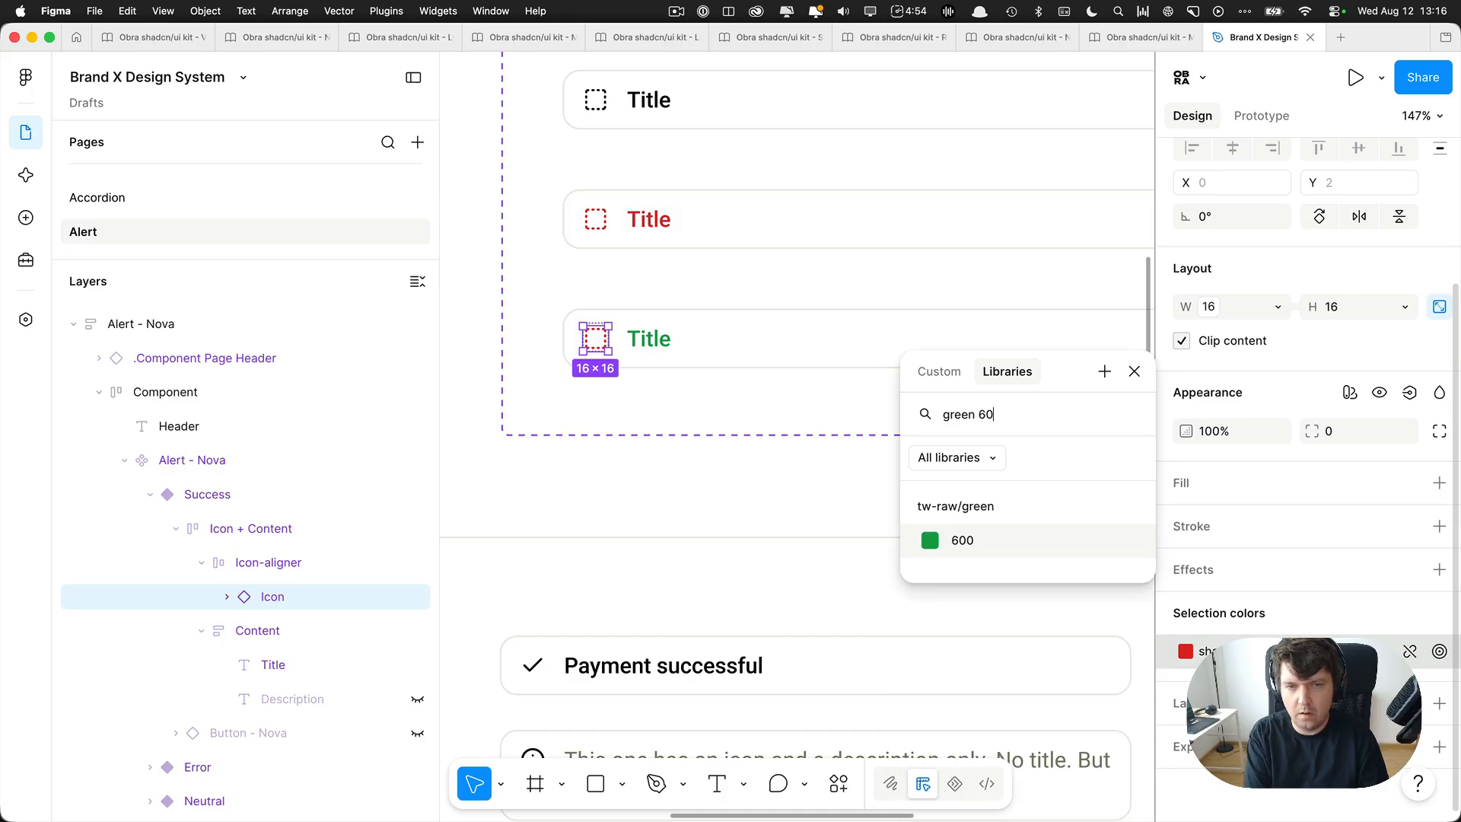
{"action": "key", "text": "Return"}
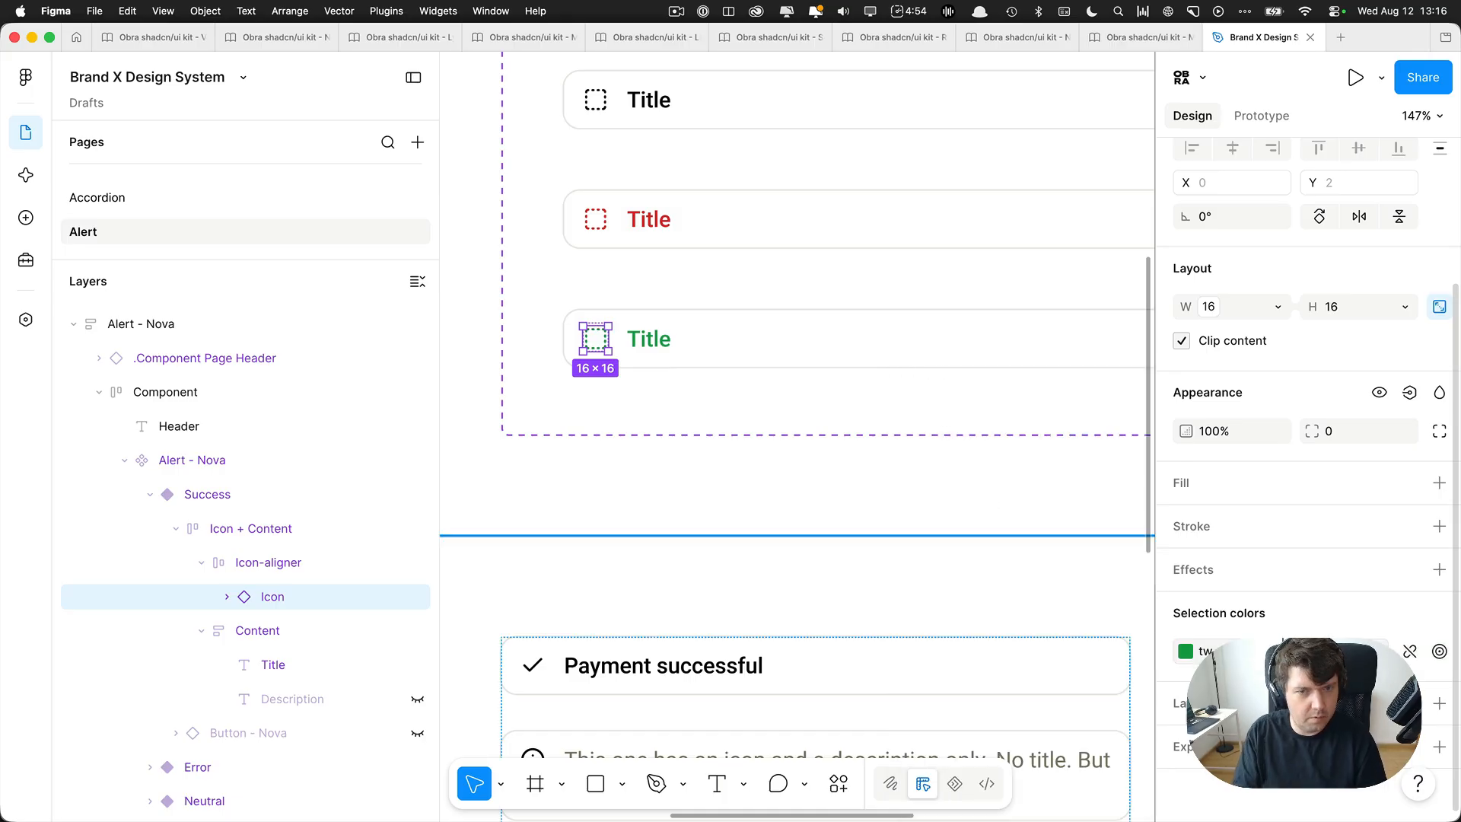
Auto-align the Alert - Nova component set with Obra Autodocs, generate its docs with Show Button documented for all variants, and close the plugin.
{"action": "scroll", "coordinate": [799, 434], "scroll_direction": "up", "scroll_amount": 4}
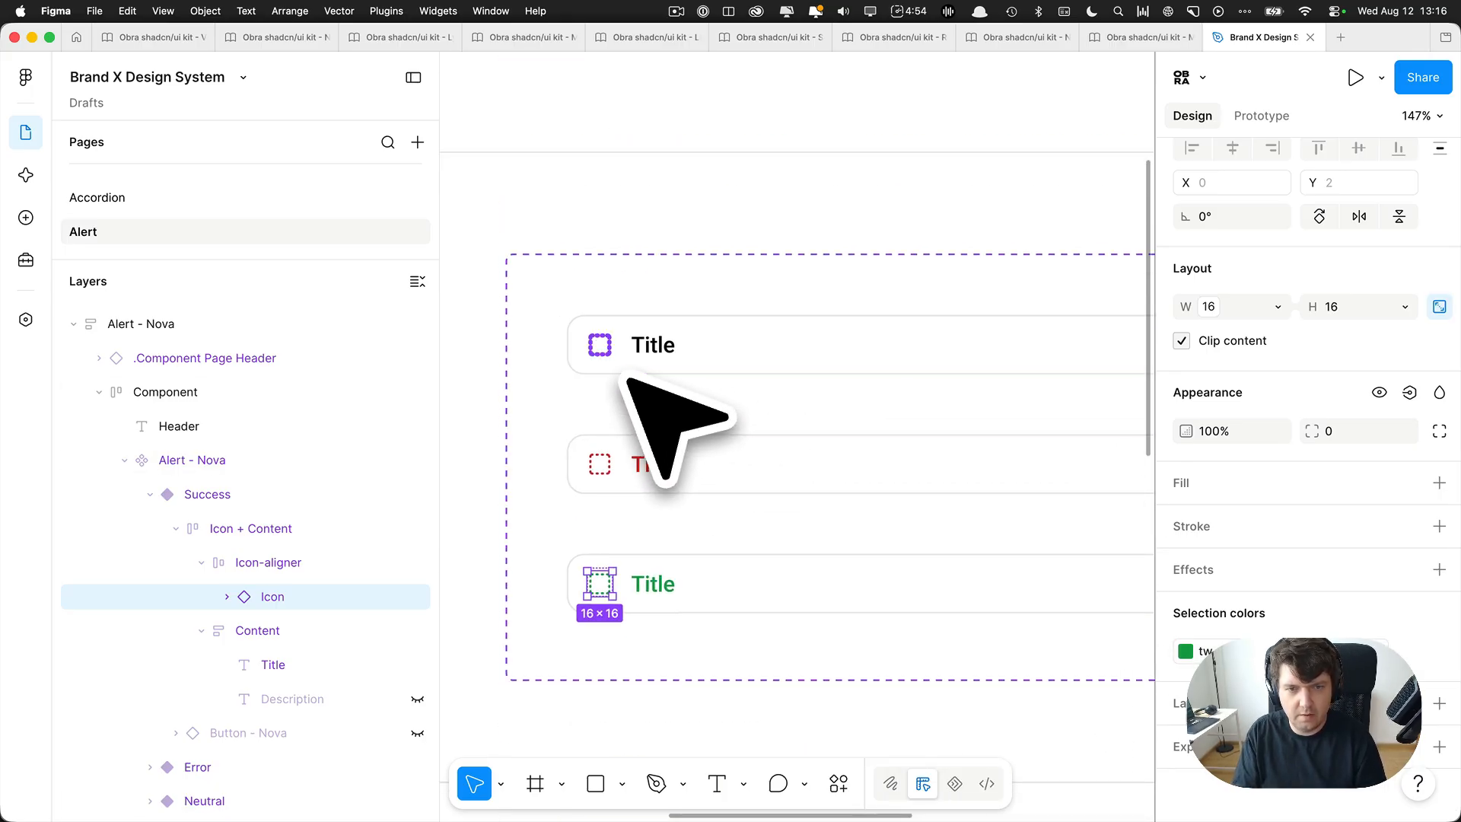
{"action": "scroll", "coordinate": [652, 389], "scroll_direction": "down", "scroll_amount": 5}
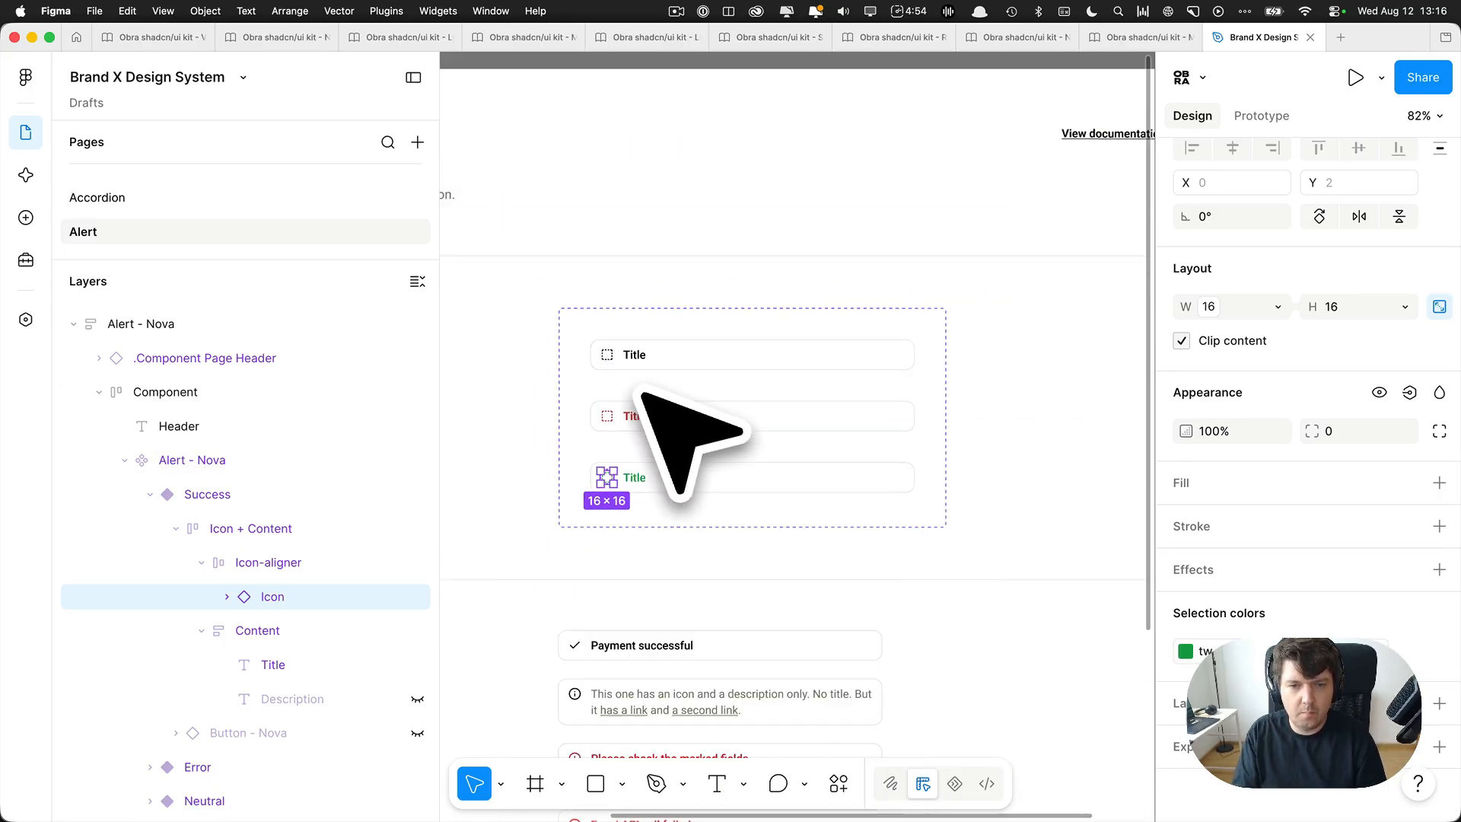
{"action": "left_click", "coordinate": [739, 465]}
{"action": "key", "text": "super+slash"}
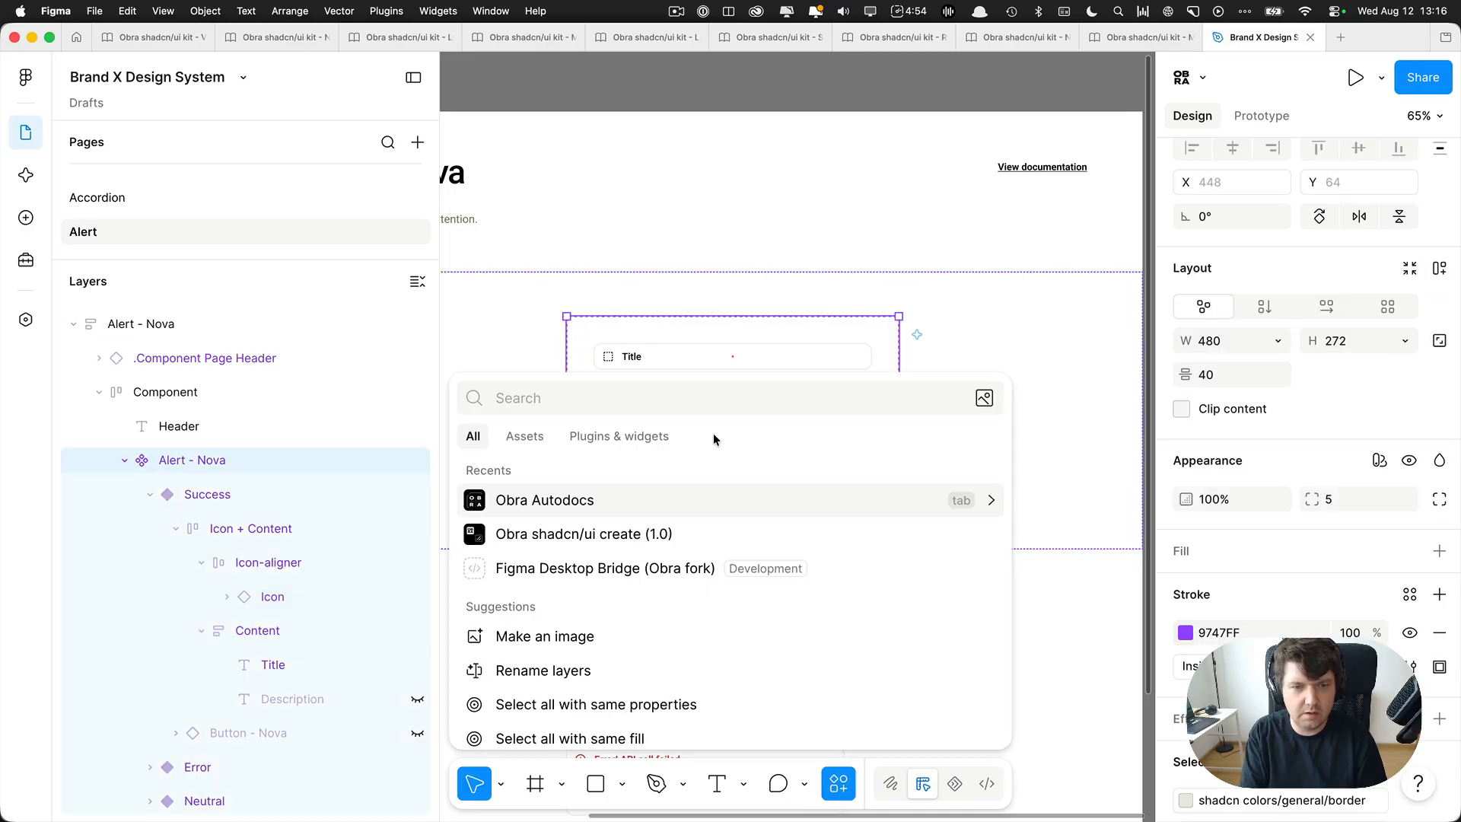
{"action": "key", "text": "Return"}
{"action": "key", "text": "Return"}
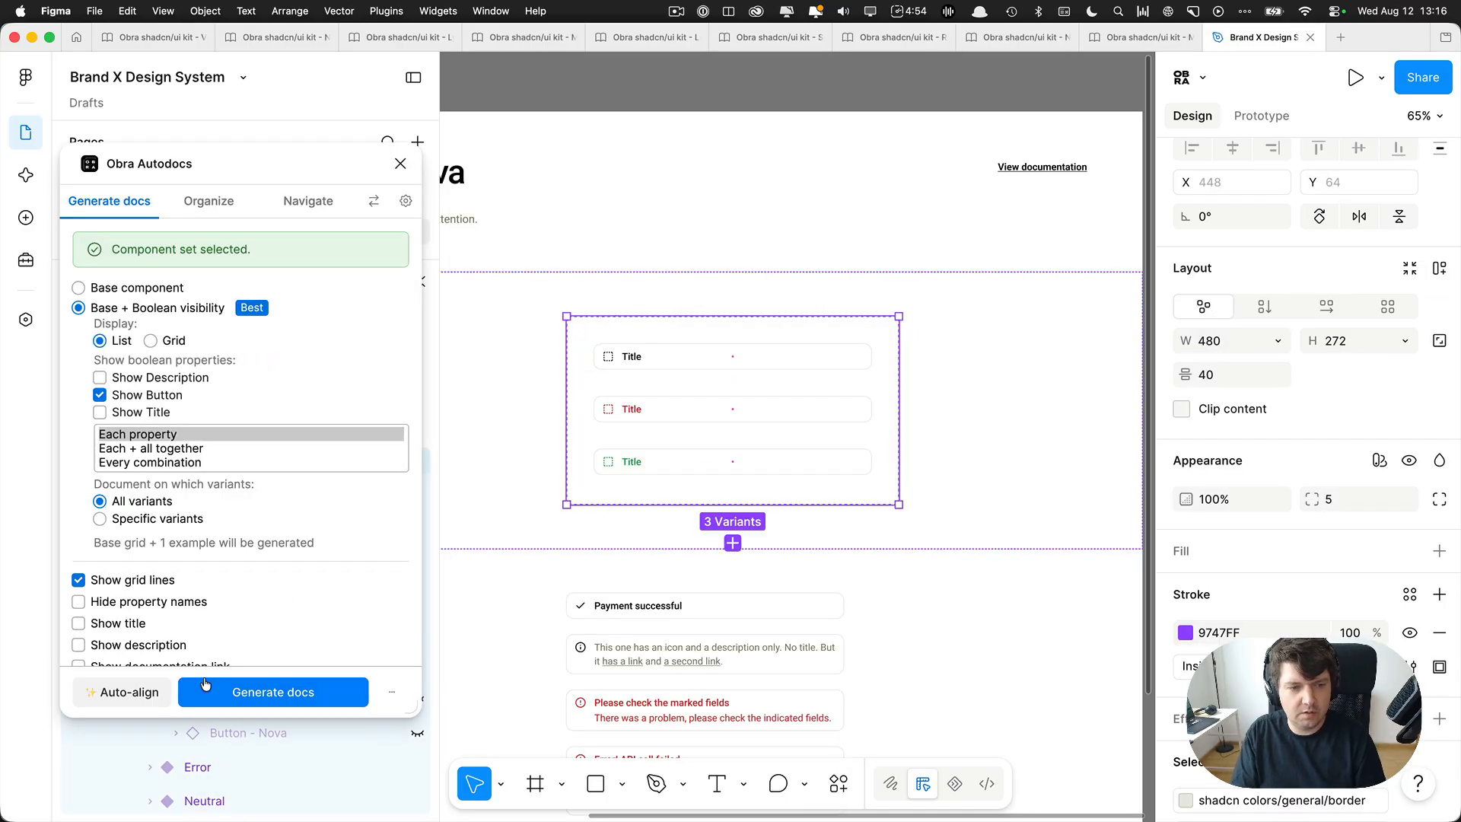
{"action": "left_click", "coordinate": [152, 694]}
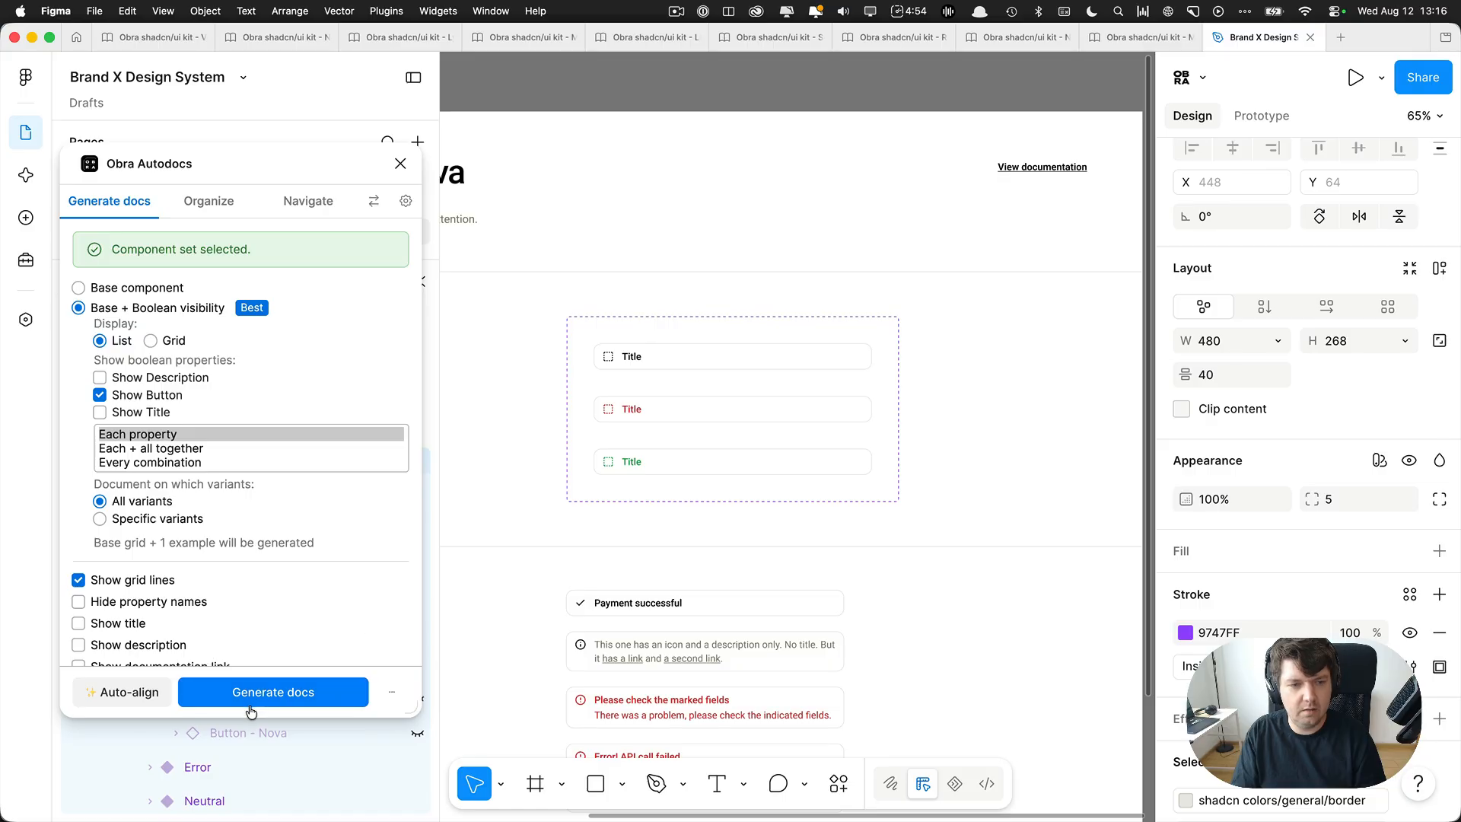
{"action": "left_click", "coordinate": [270, 695]}
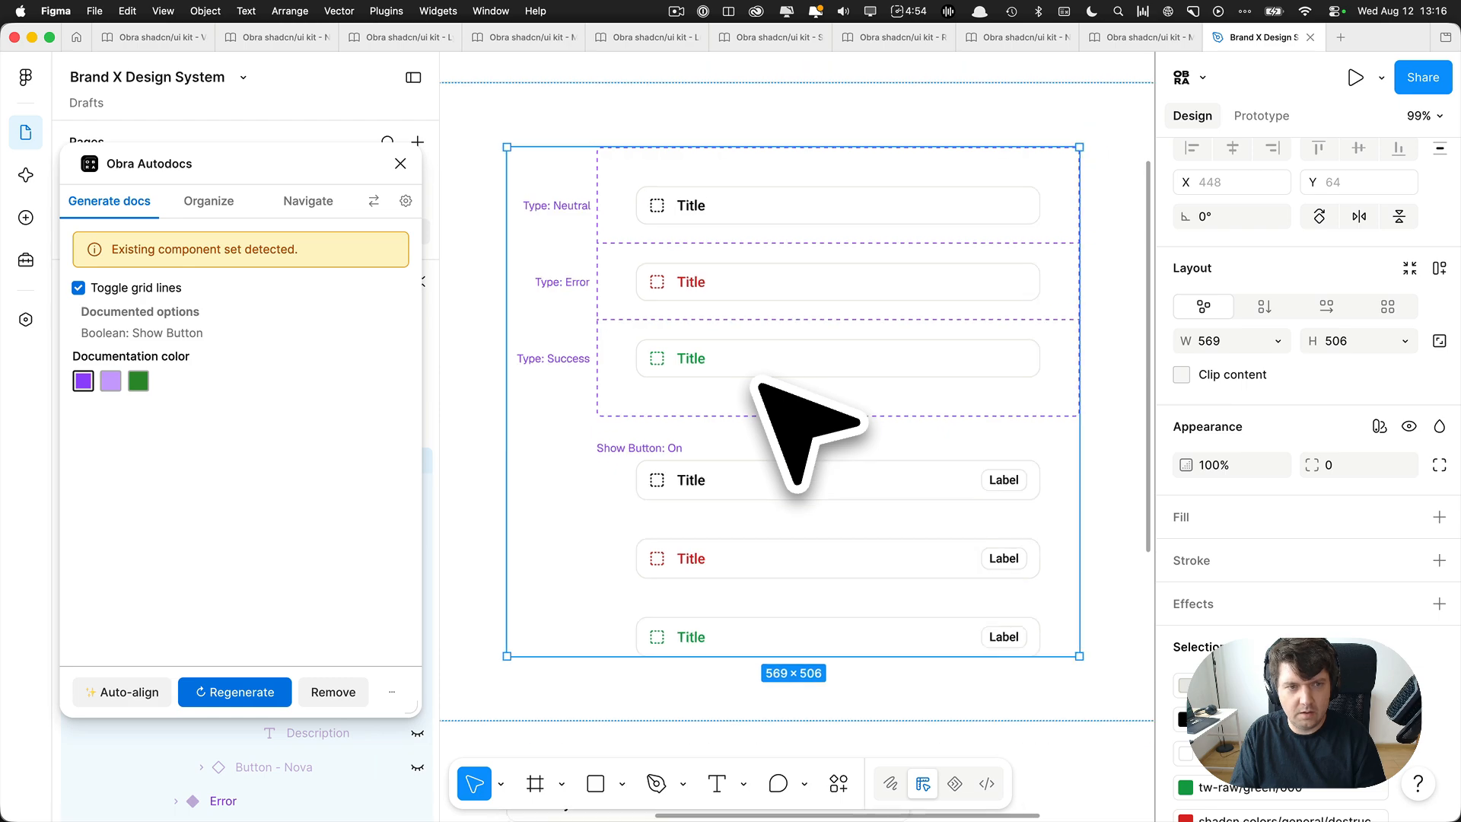
{"action": "scroll", "coordinate": [761, 366], "scroll_direction": "down", "scroll_amount": 3}
{"action": "left_click", "coordinate": [400, 163]}
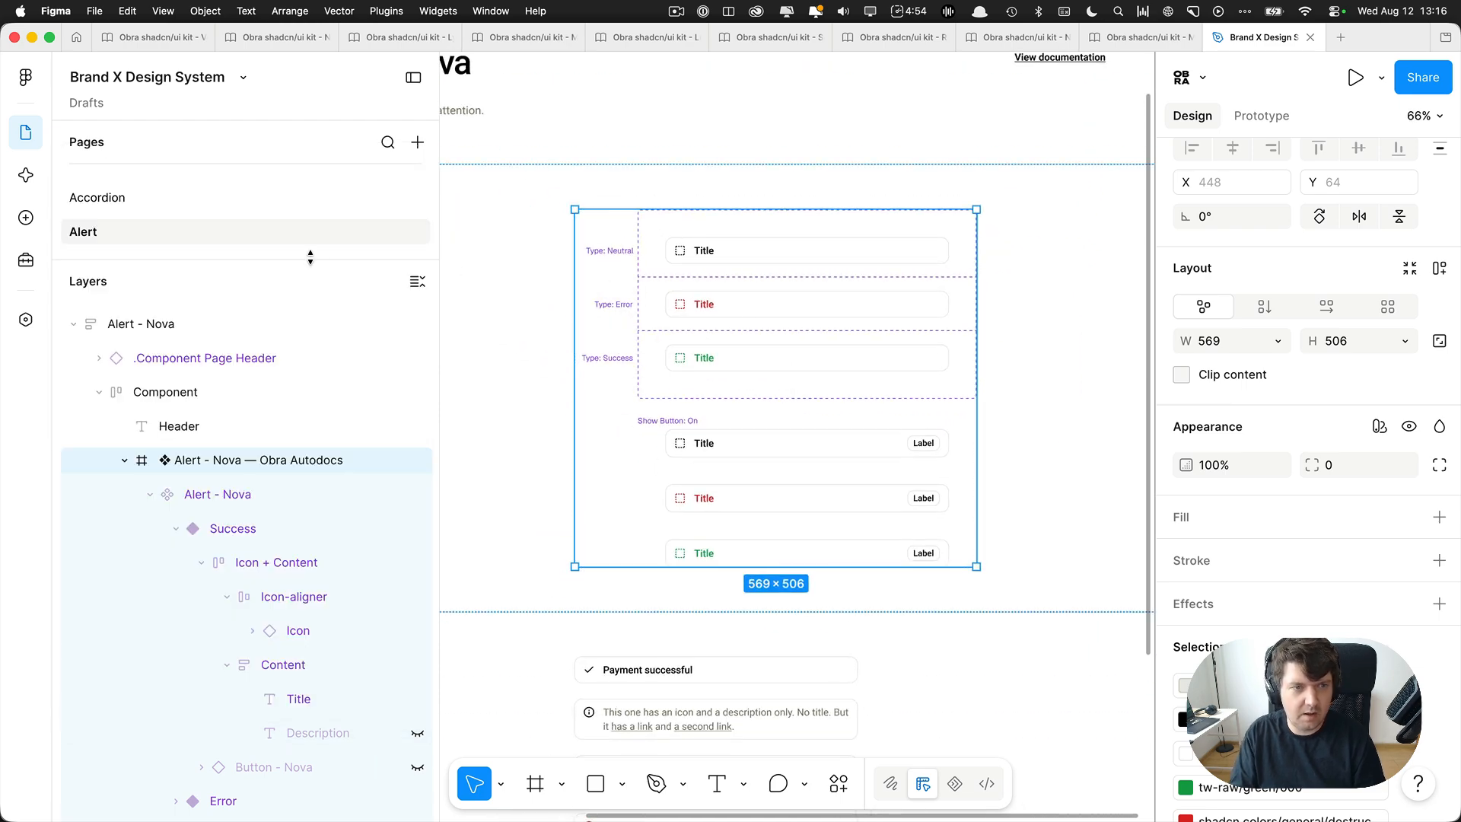
Enlarge the page list and look through the design system's pages down to Internal Components and back up to the foundations.
{"action": "left_click_drag", "start_coordinate": [310, 258], "coordinate": [323, 566]}
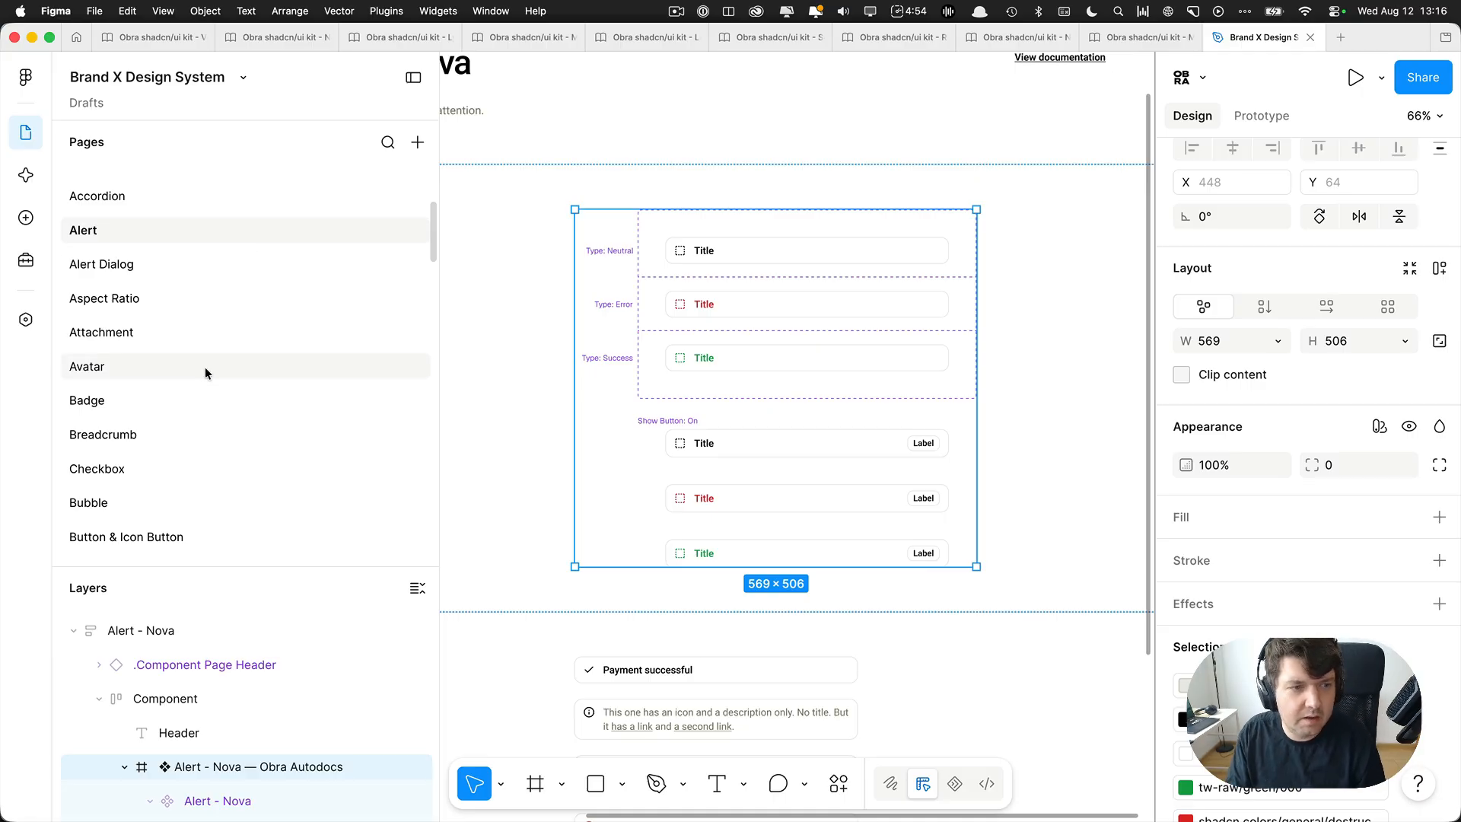
{"action": "scroll", "coordinate": [206, 367], "scroll_direction": "down", "scroll_amount": 15}
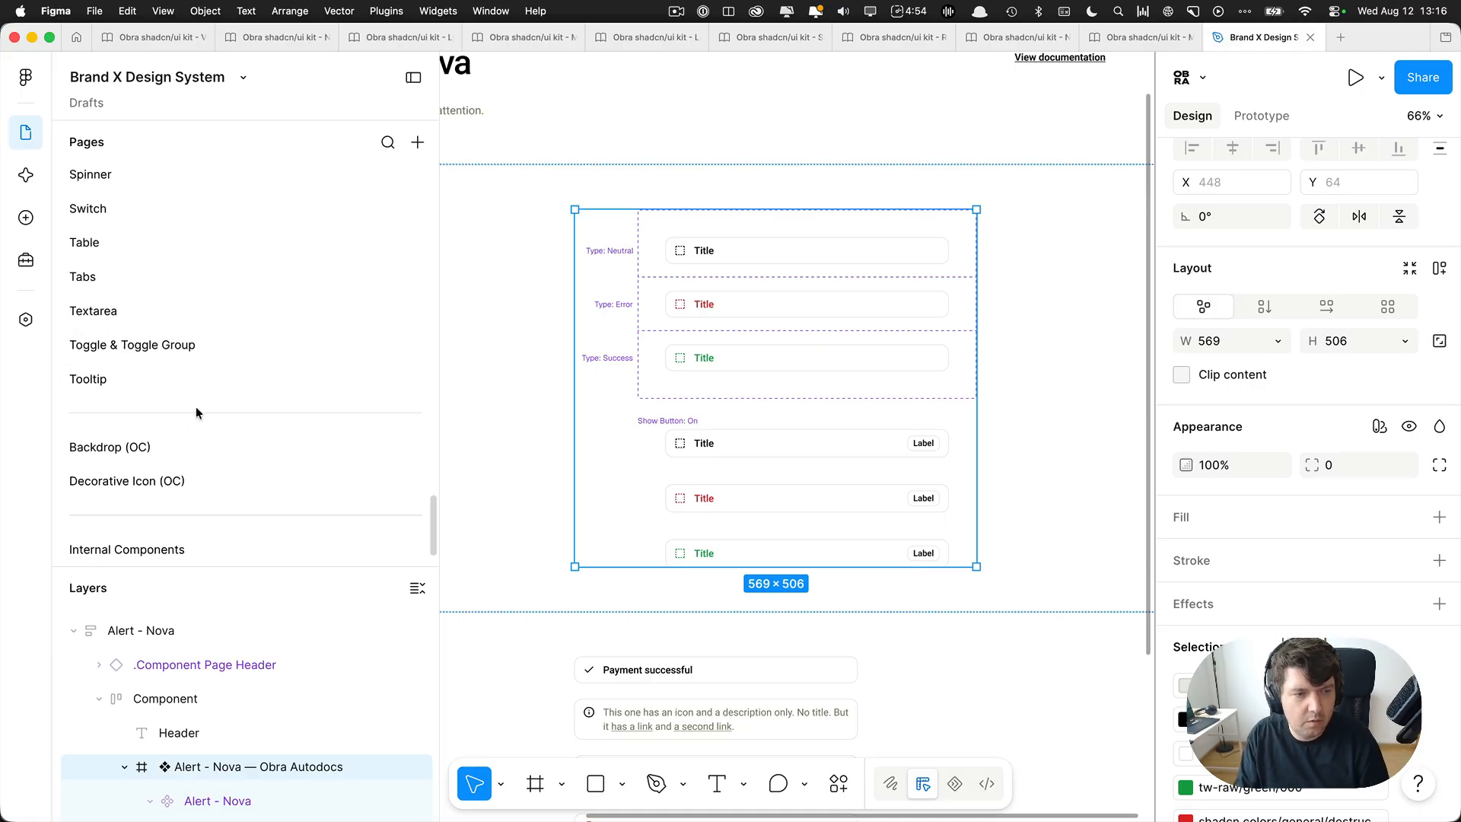
{"action": "scroll", "coordinate": [743, 446], "scroll_direction": "down", "scroll_amount": 6}
{"action": "left_click", "coordinate": [1002, 419]}
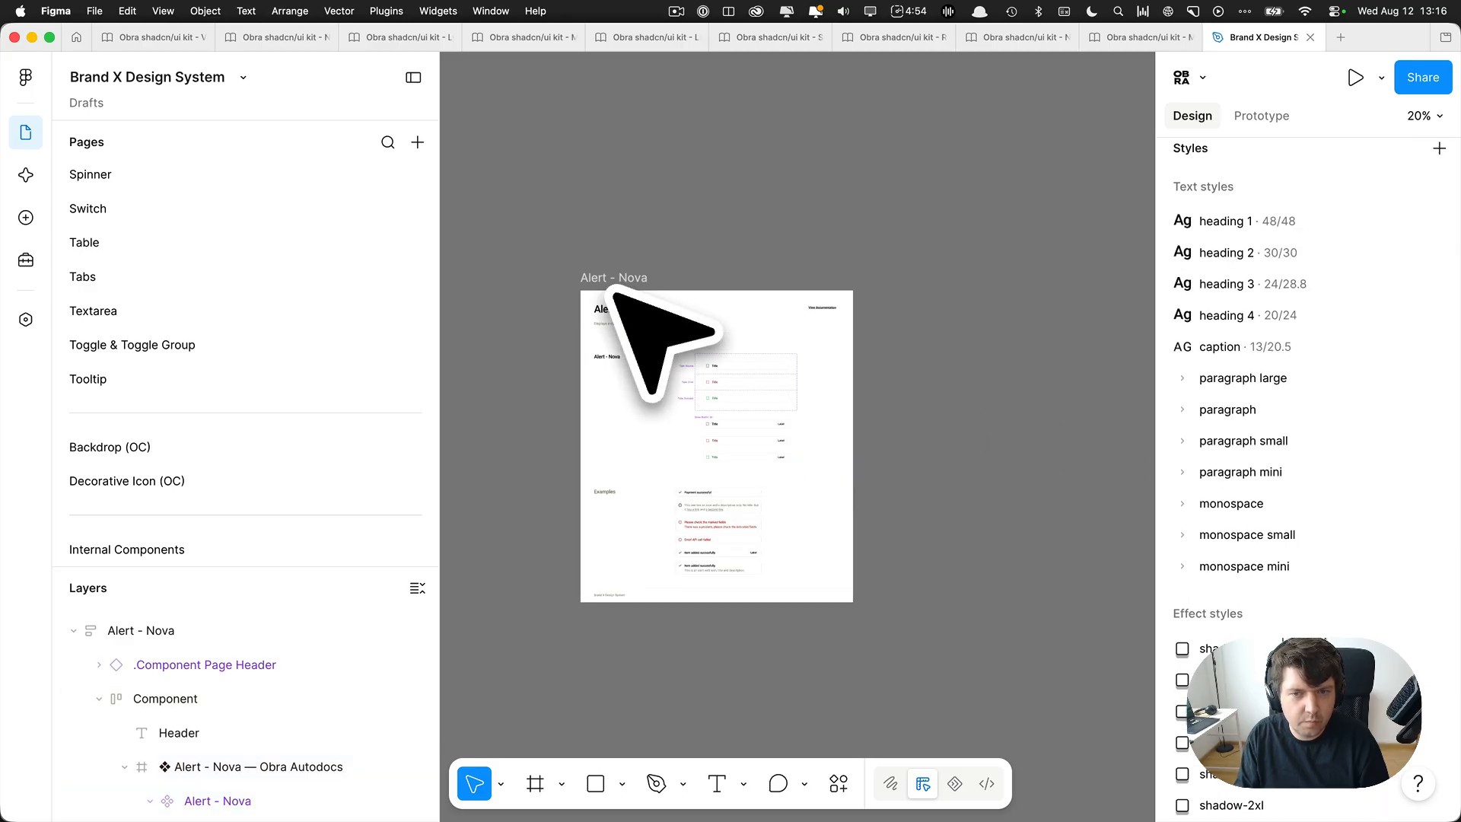
{"action": "scroll", "coordinate": [197, 274], "scroll_direction": "up", "scroll_amount": 15}
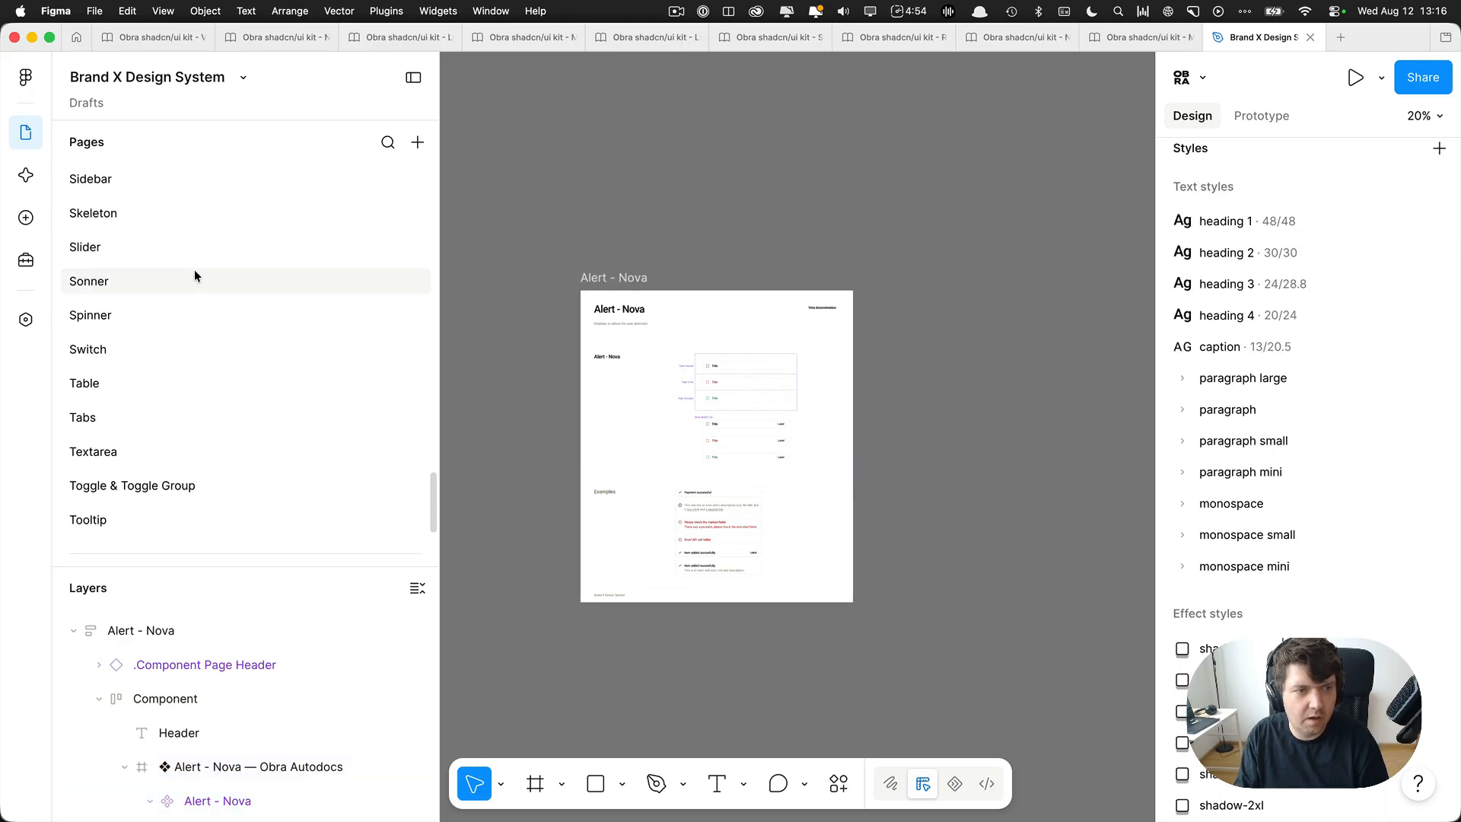
{"action": "scroll", "coordinate": [197, 276], "scroll_direction": "up", "scroll_amount": 6}
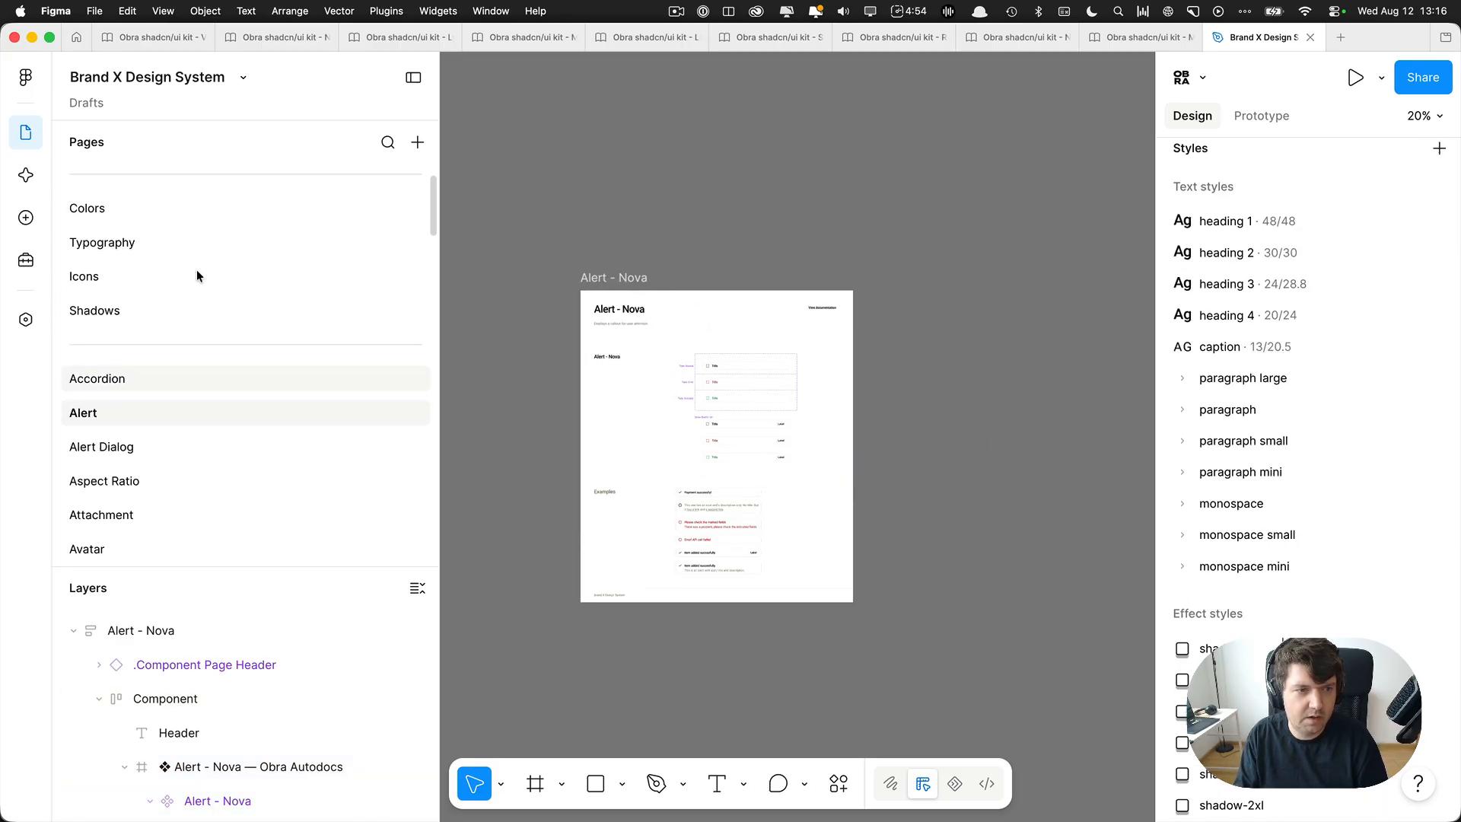